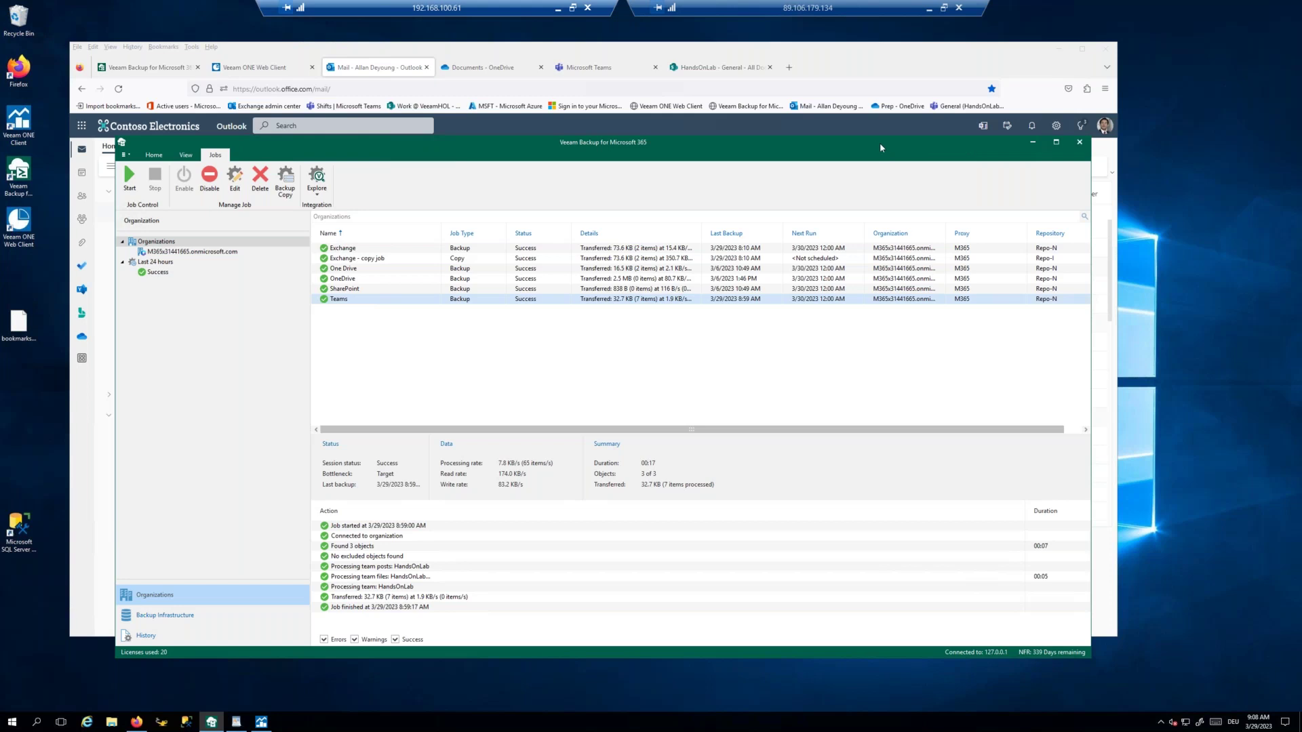
Step: Move and enlarge the console window, then show the tenant's backup jobs, all succeeded
{"action": "left_click_drag", "start_coordinate": [881, 146], "coordinate": [804, 136]}
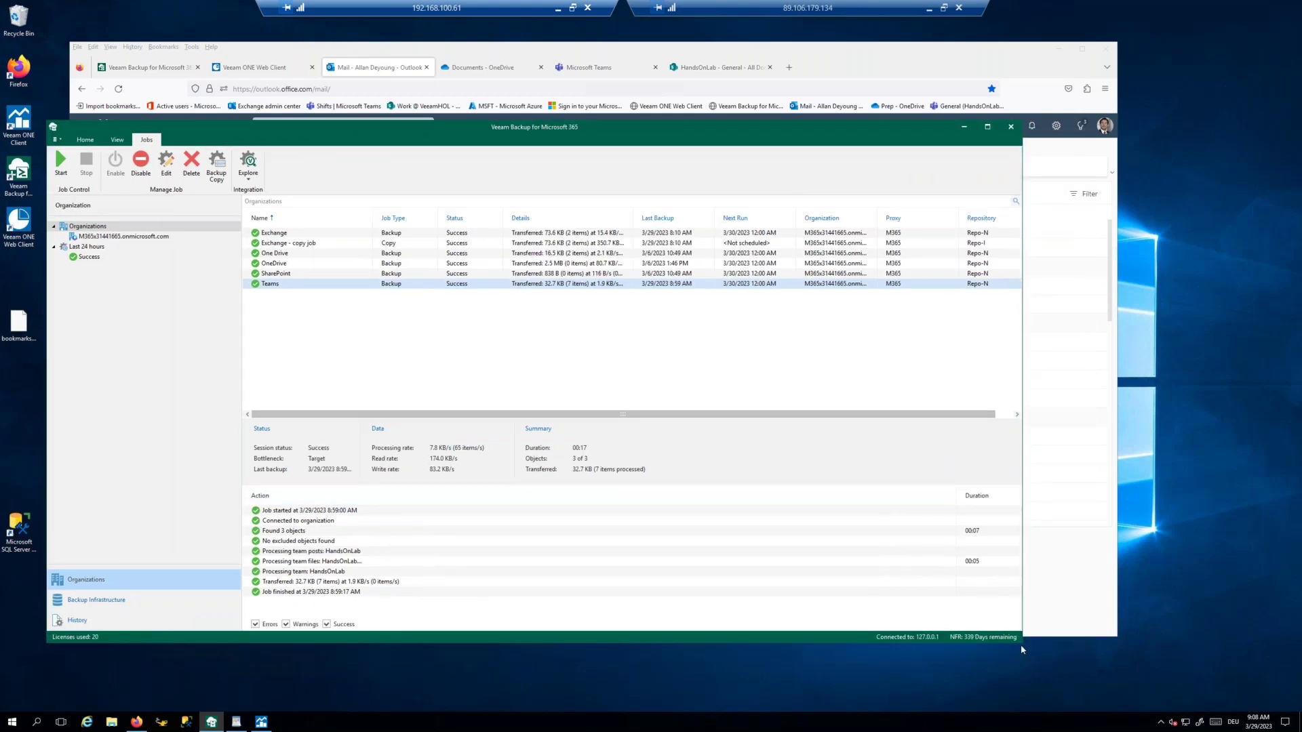
{"action": "left_click_drag", "start_coordinate": [1022, 644], "coordinate": [1221, 674]}
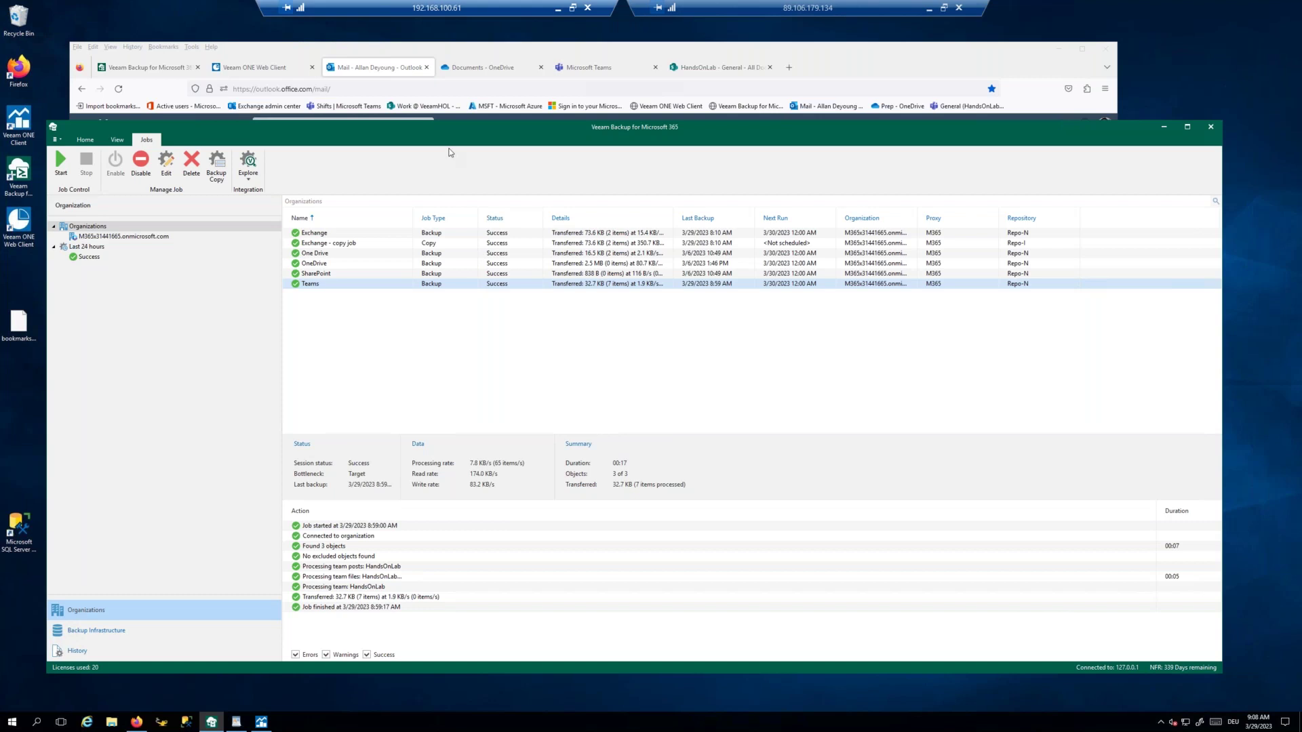
{"action": "left_click_drag", "start_coordinate": [446, 121], "coordinate": [446, 97]}
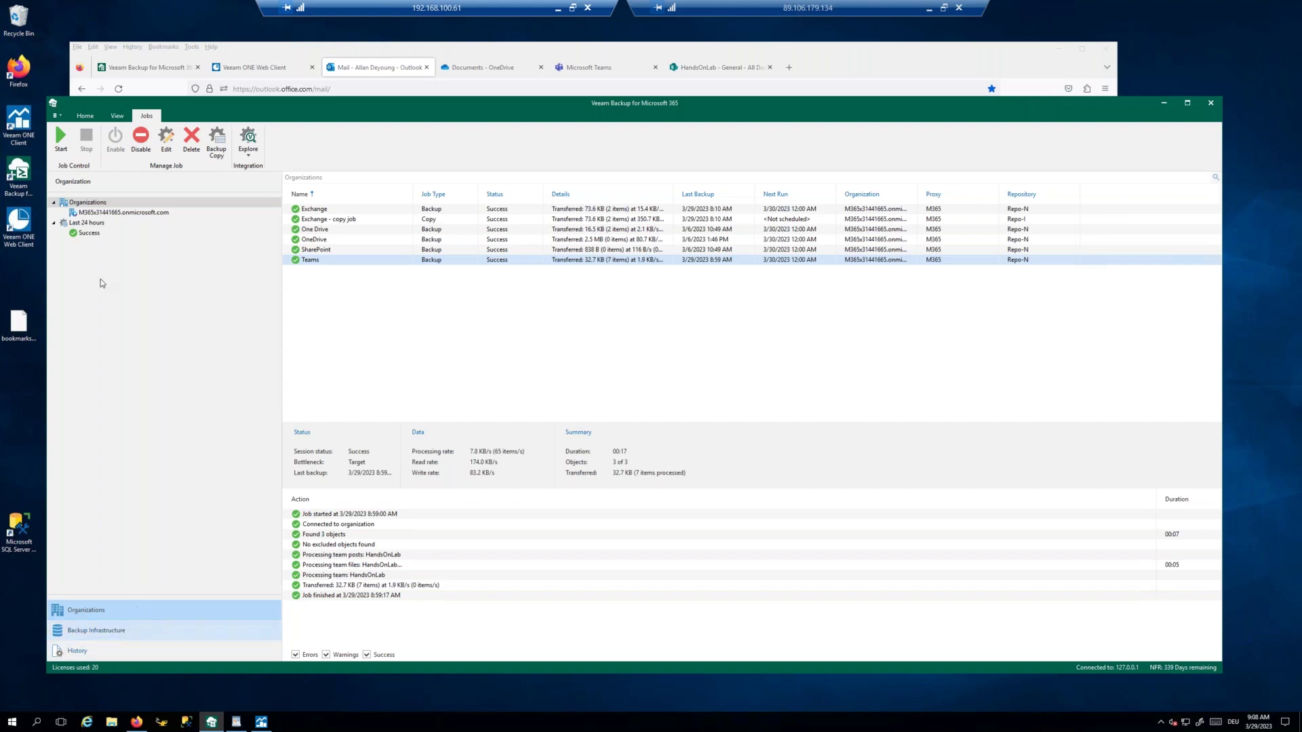
{"action": "left_click", "coordinate": [116, 213]}
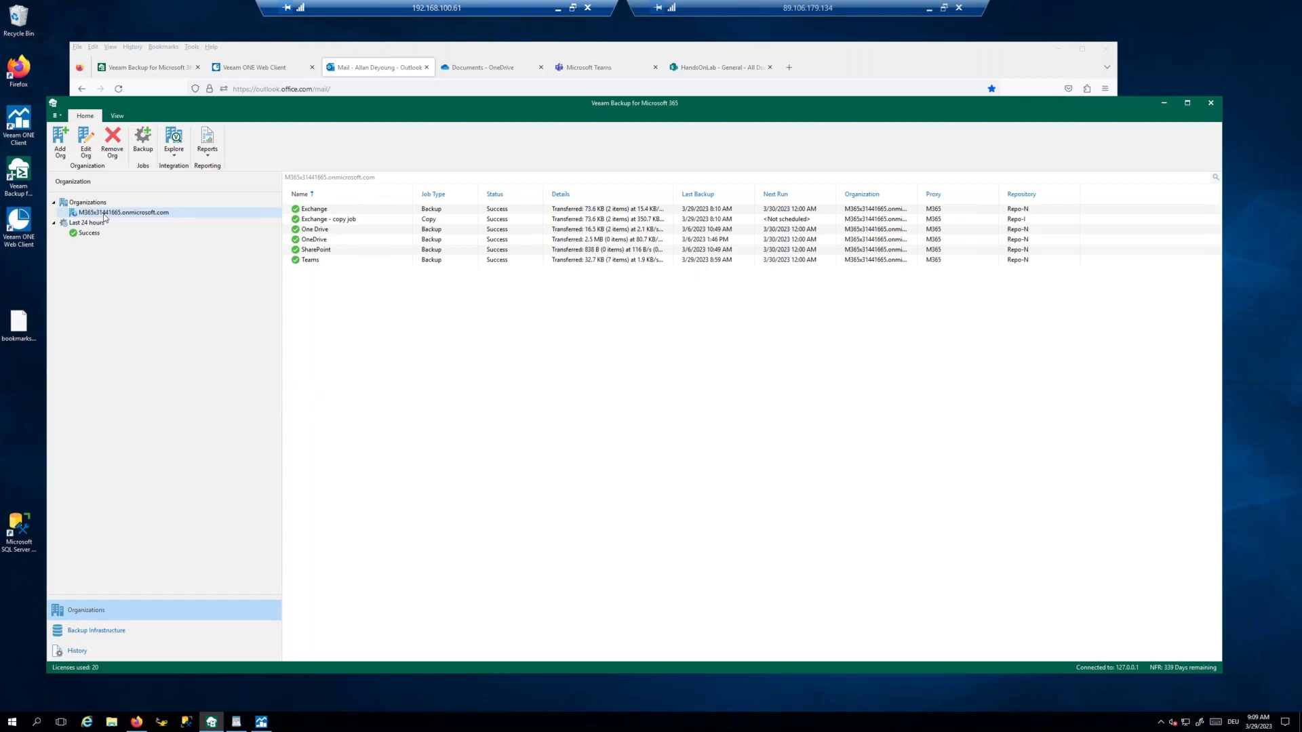
Step: Switch to Backup Infrastructure to see the M365 backup proxy on port 9193, version 7.0.0.2911
{"action": "left_click", "coordinate": [105, 636]}
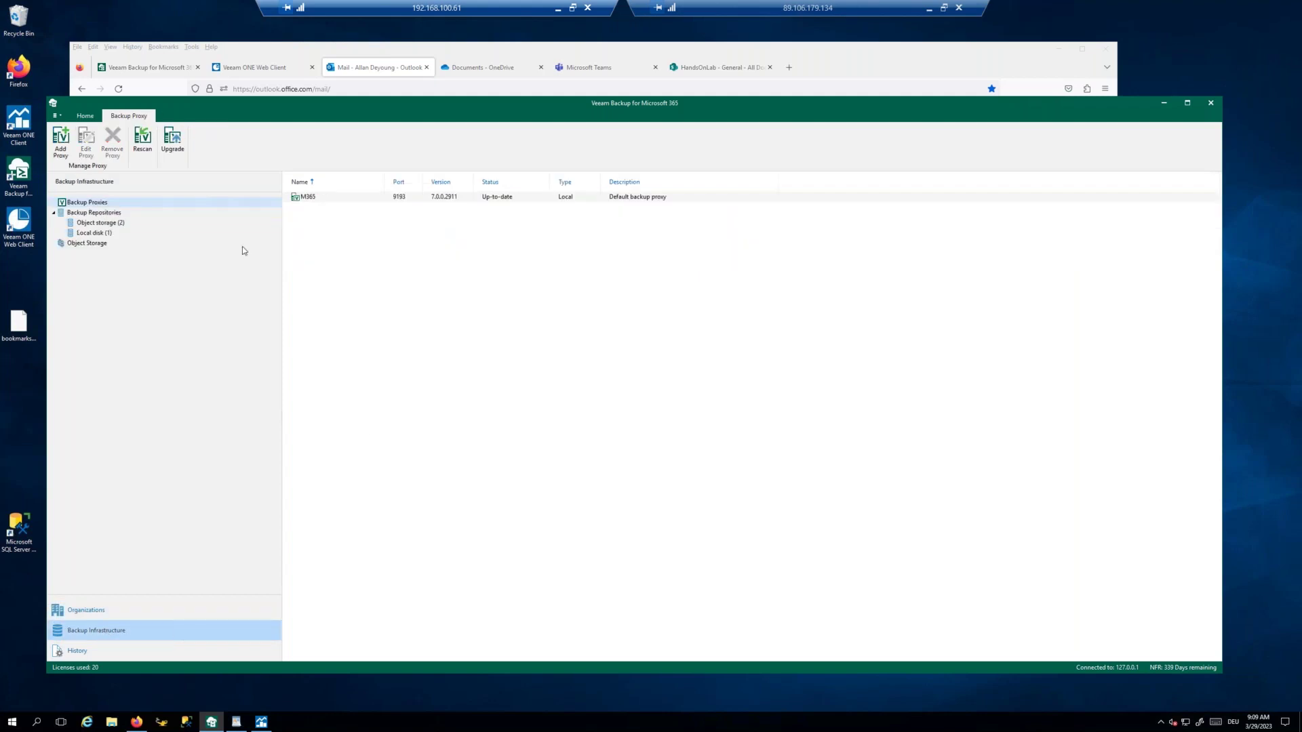
Step: Review the M365 backup proxy and the MinIO and TrueNAS object storages
{"action": "left_click", "coordinate": [311, 200]}
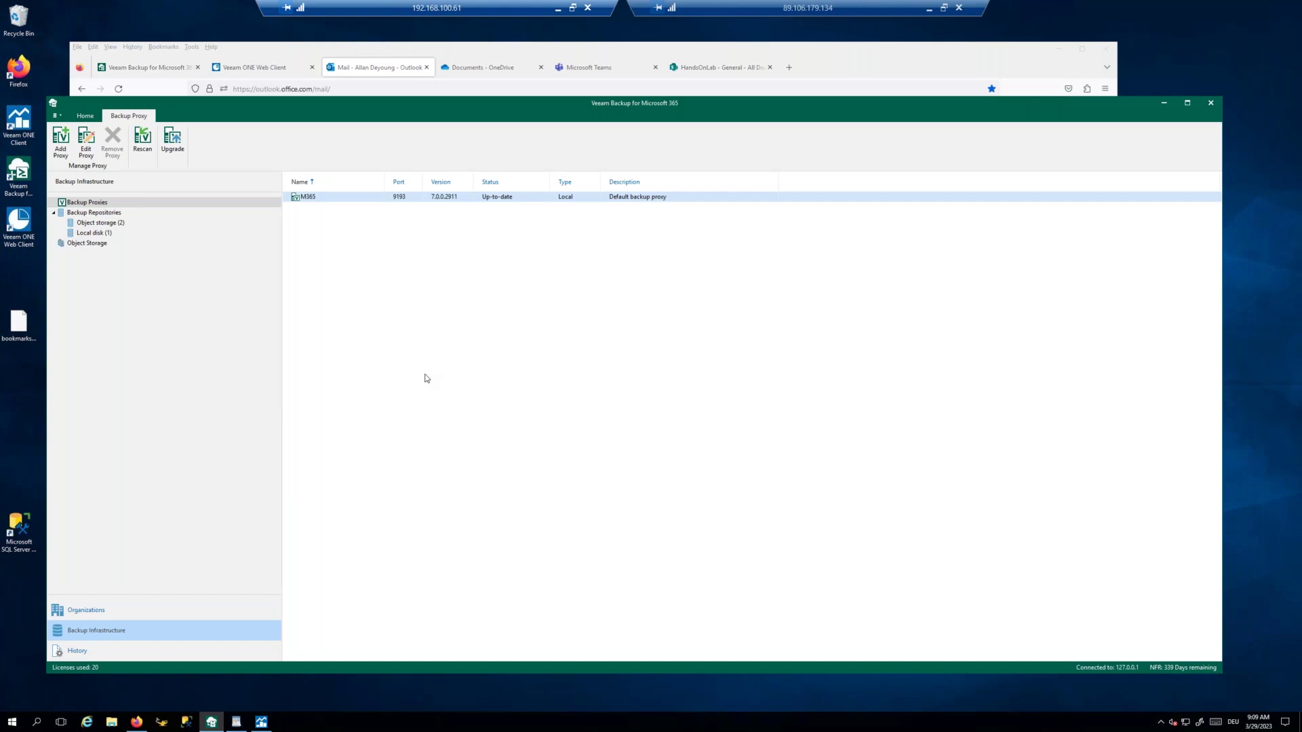
{"action": "left_click", "coordinate": [88, 244]}
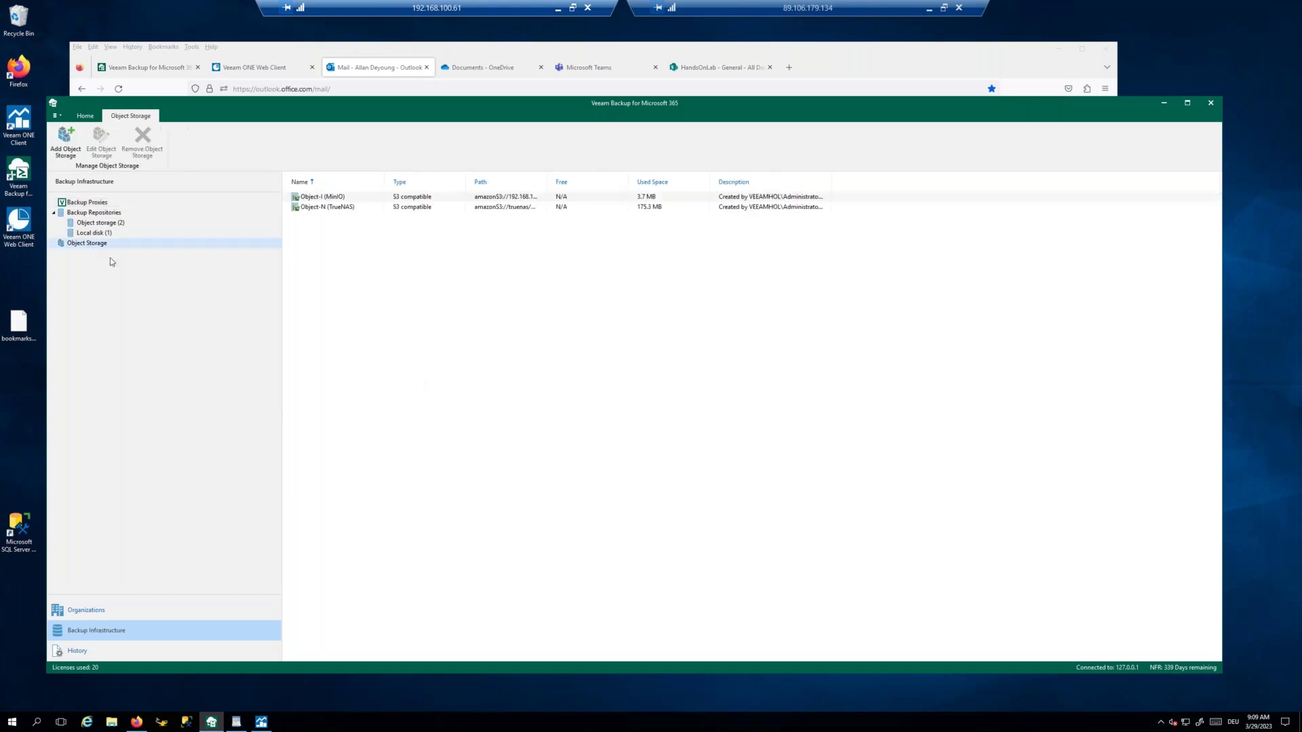
{"action": "left_click", "coordinate": [319, 209]}
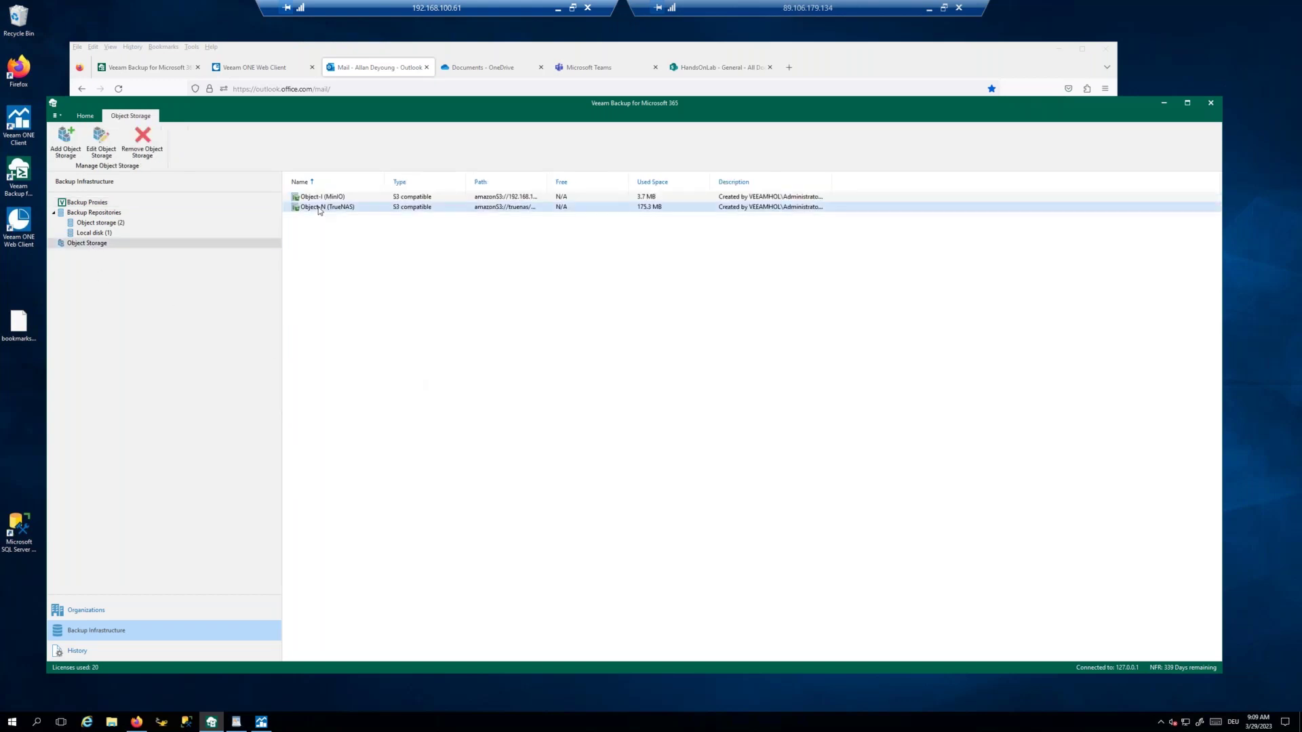
{"action": "left_click", "coordinate": [322, 198]}
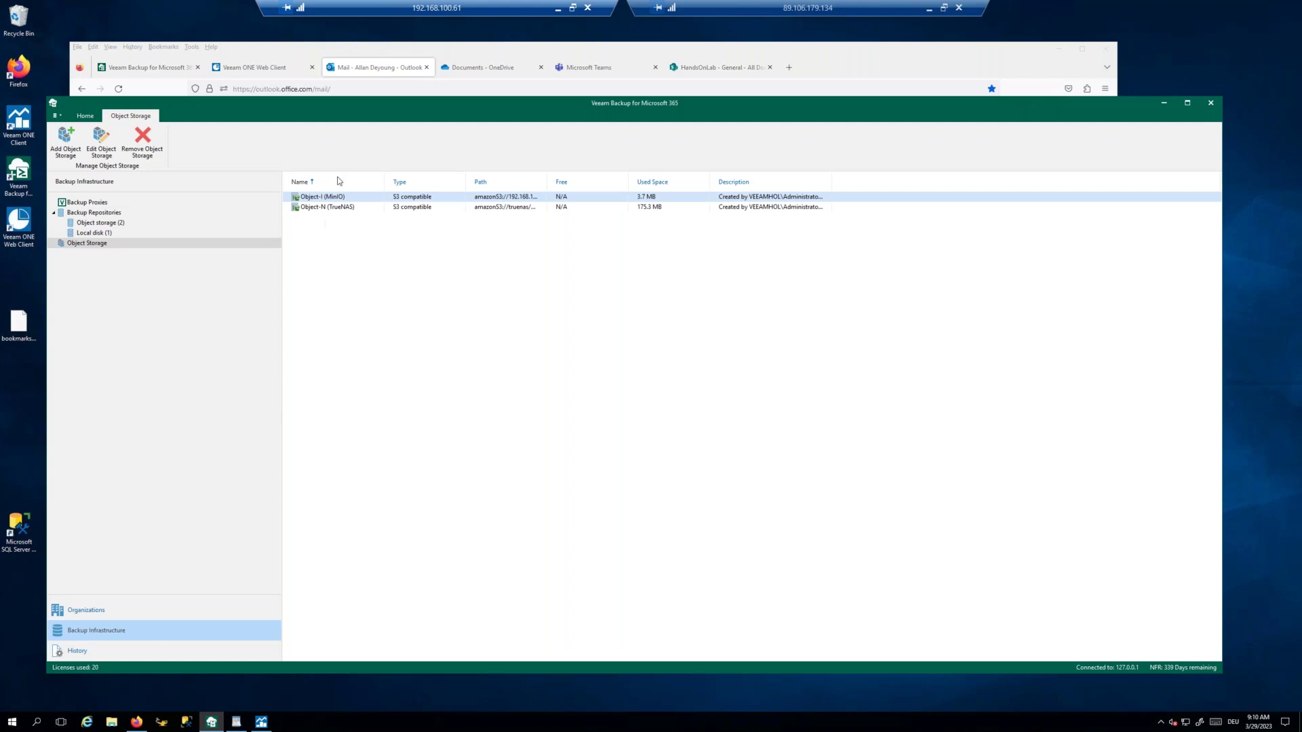
{"action": "left_click", "coordinate": [329, 210]}
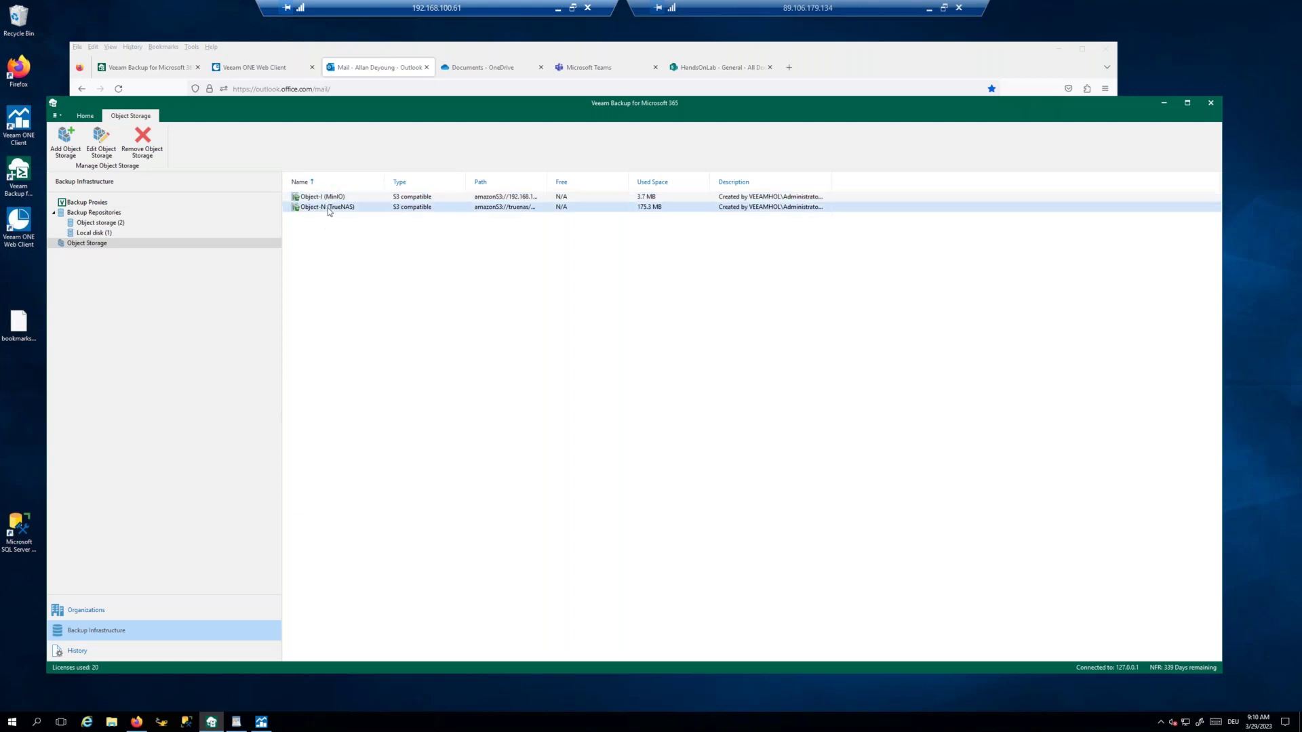
{"action": "left_click", "coordinate": [320, 198]}
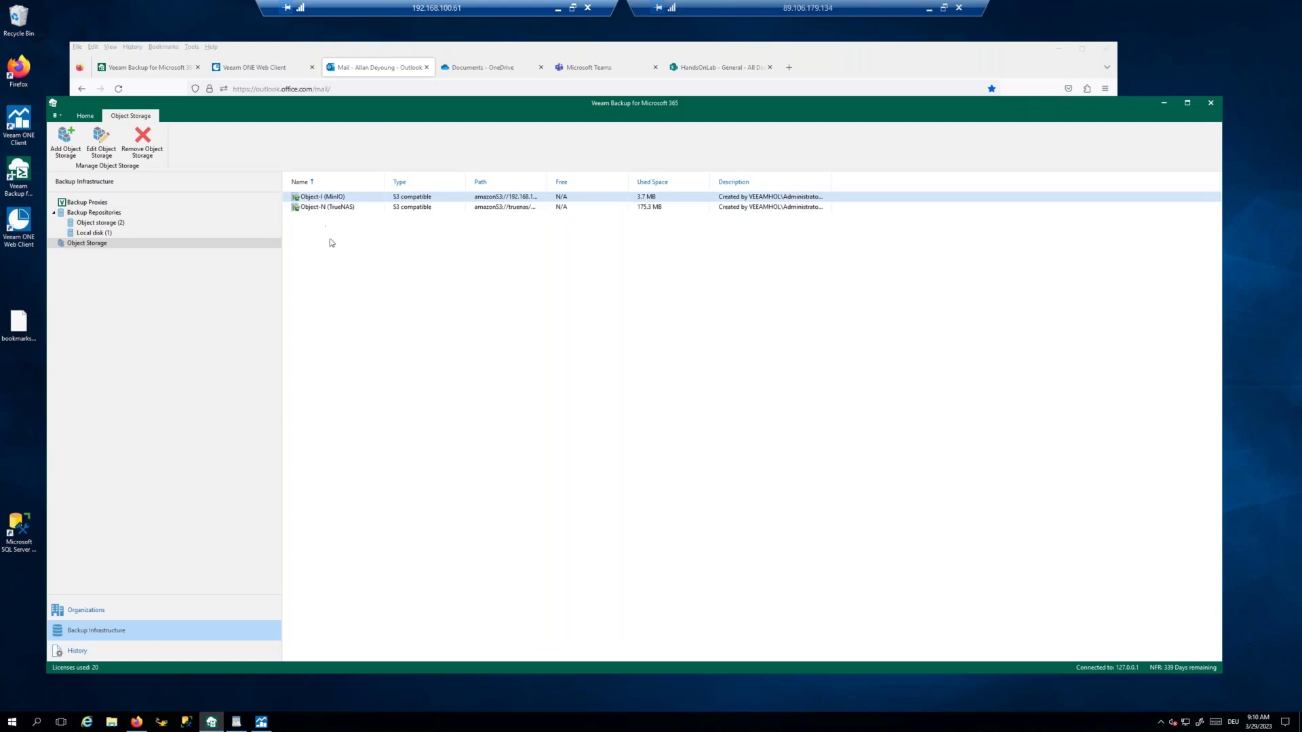
Step: Inspect the Default Backup Repository and the Repo-N and Repo-I object-storage repositories, then return to Organizations
{"action": "left_click", "coordinate": [95, 235]}
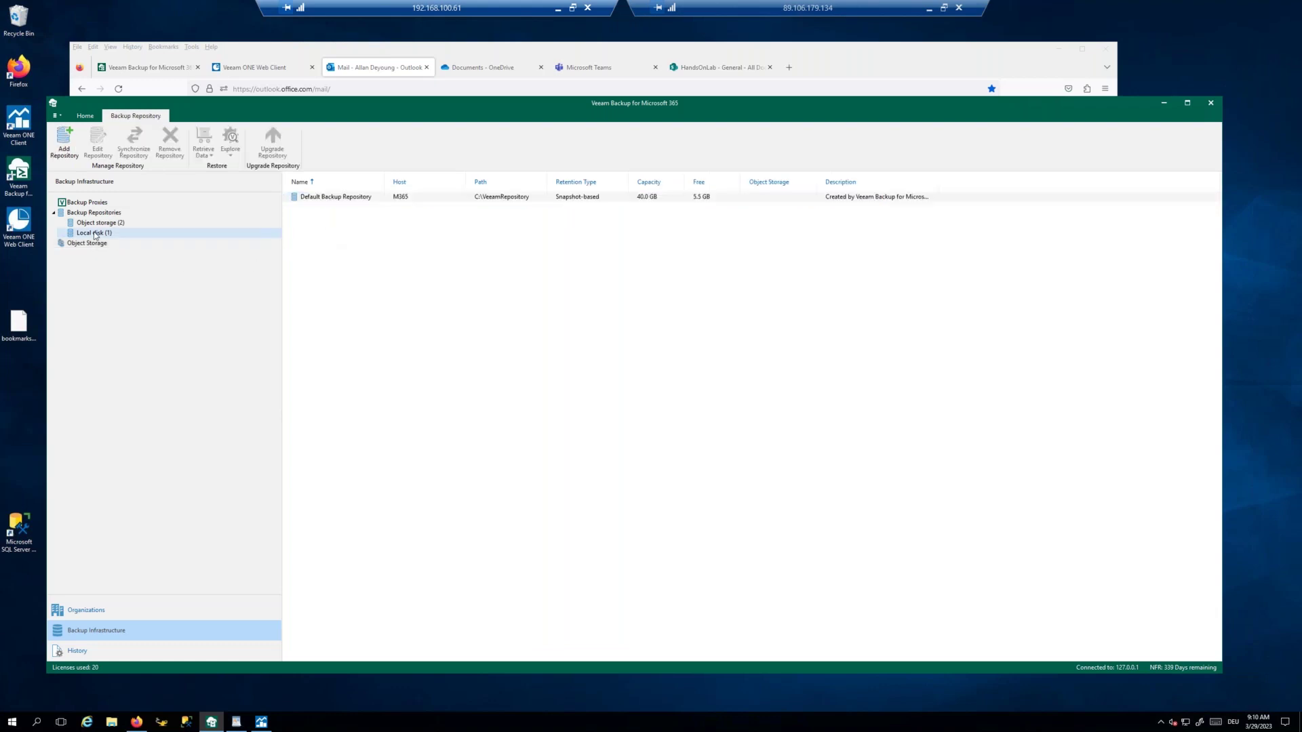
{"action": "left_click", "coordinate": [333, 199]}
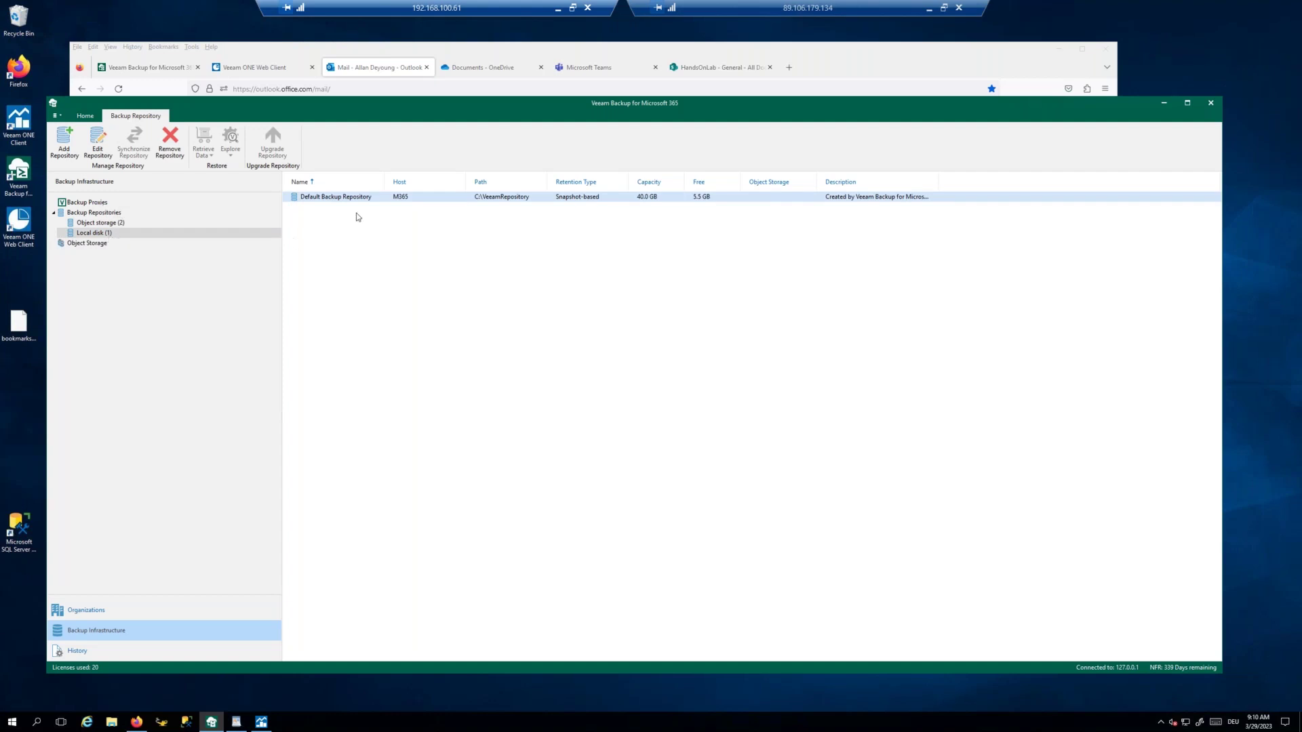
{"action": "left_click", "coordinate": [108, 223]}
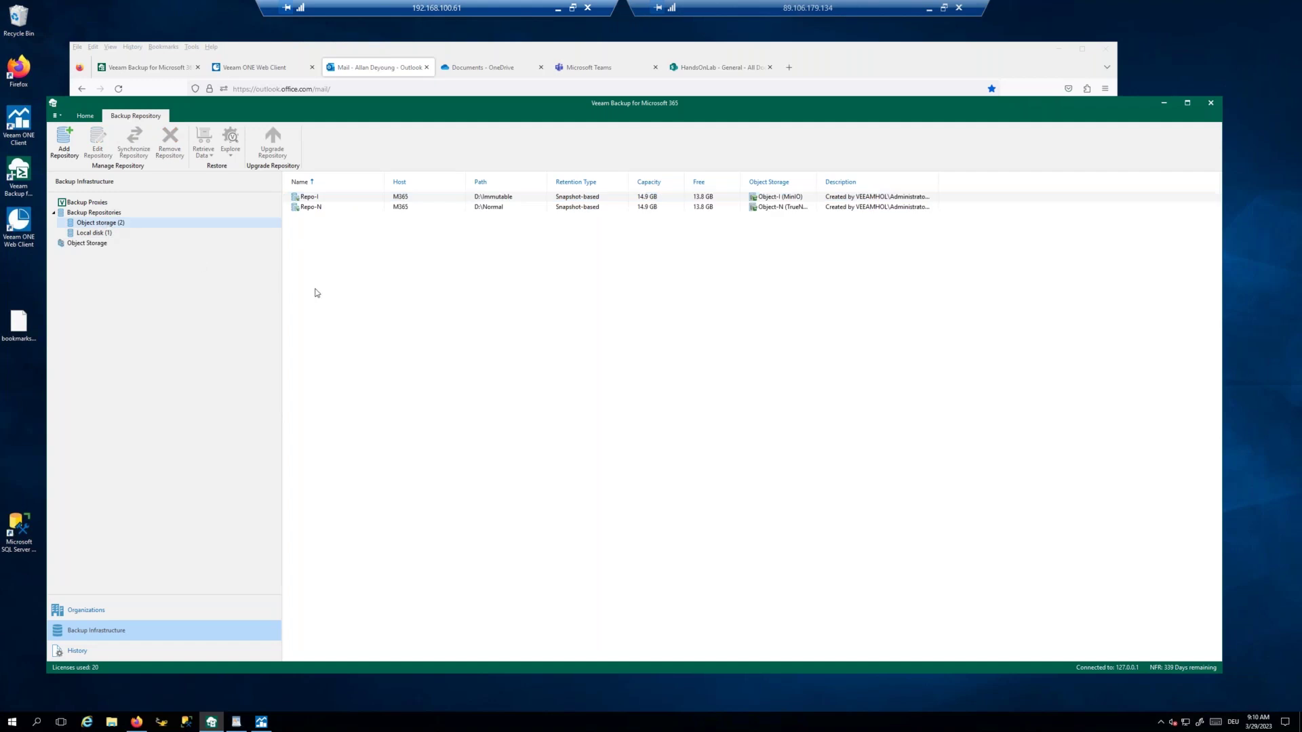
{"action": "left_click", "coordinate": [312, 208]}
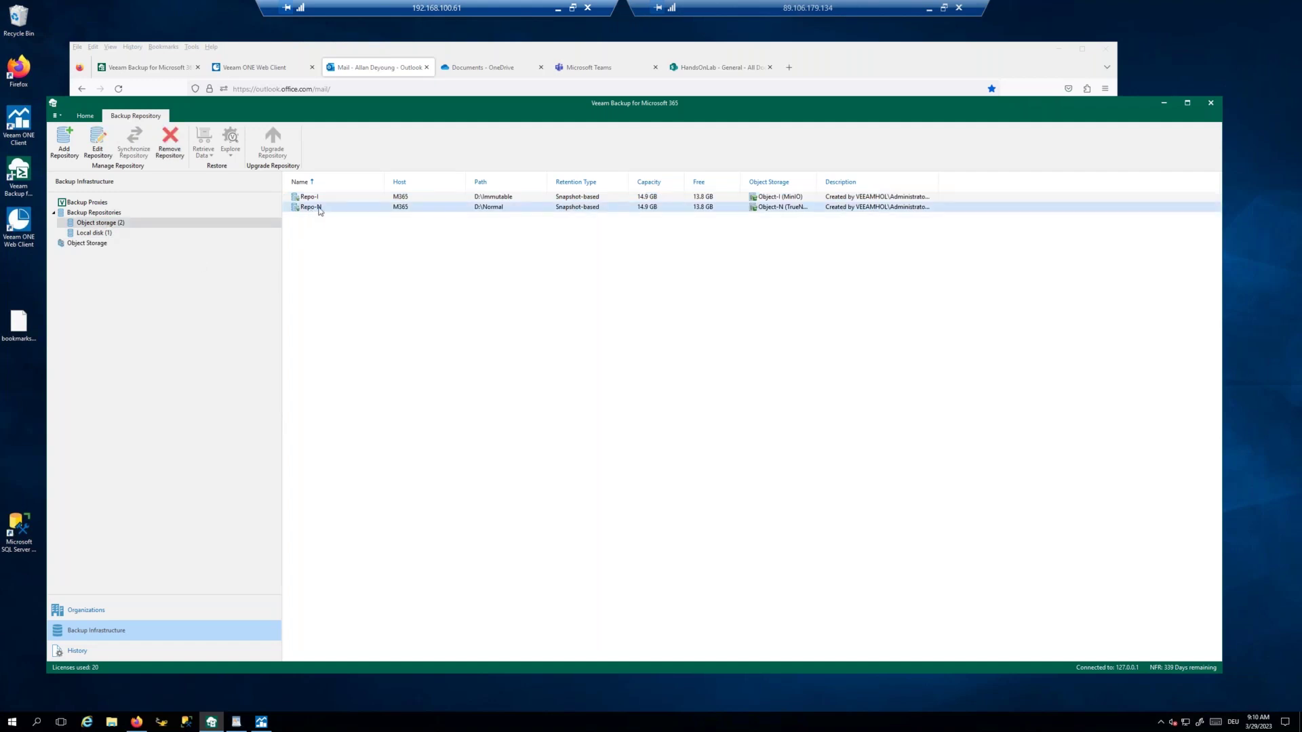
{"action": "left_click", "coordinate": [312, 198]}
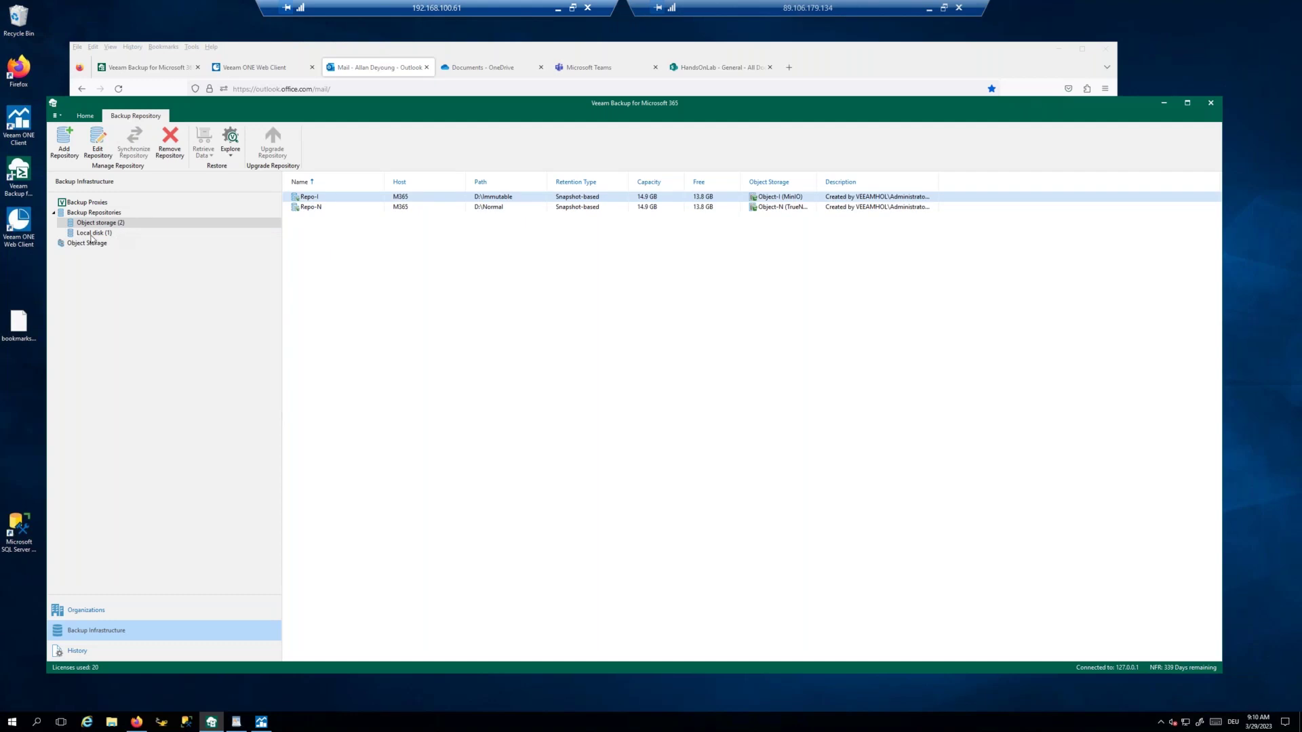
{"action": "left_click", "coordinate": [98, 613]}
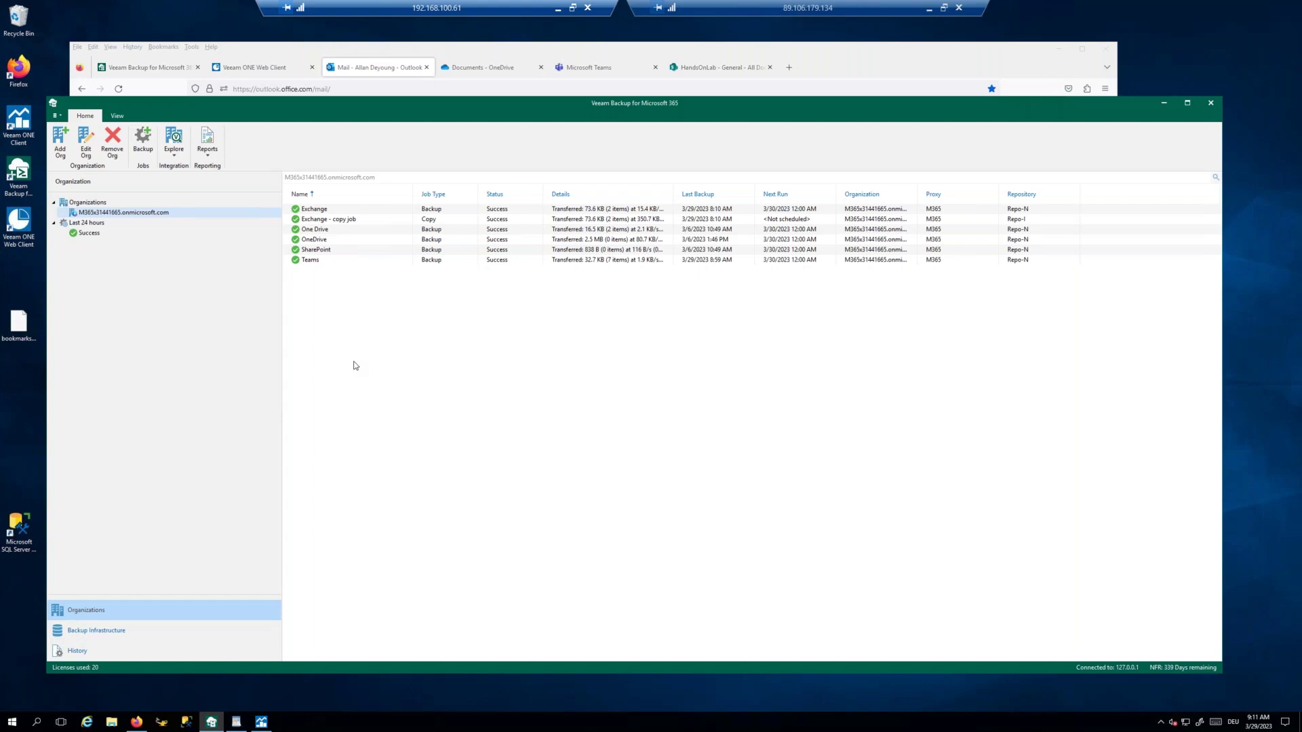
Step: Create a new backup job named 'test' set to back up only selected objects
{"action": "right_click", "coordinate": [324, 312]}
{"action": "left_click", "coordinate": [366, 317]}
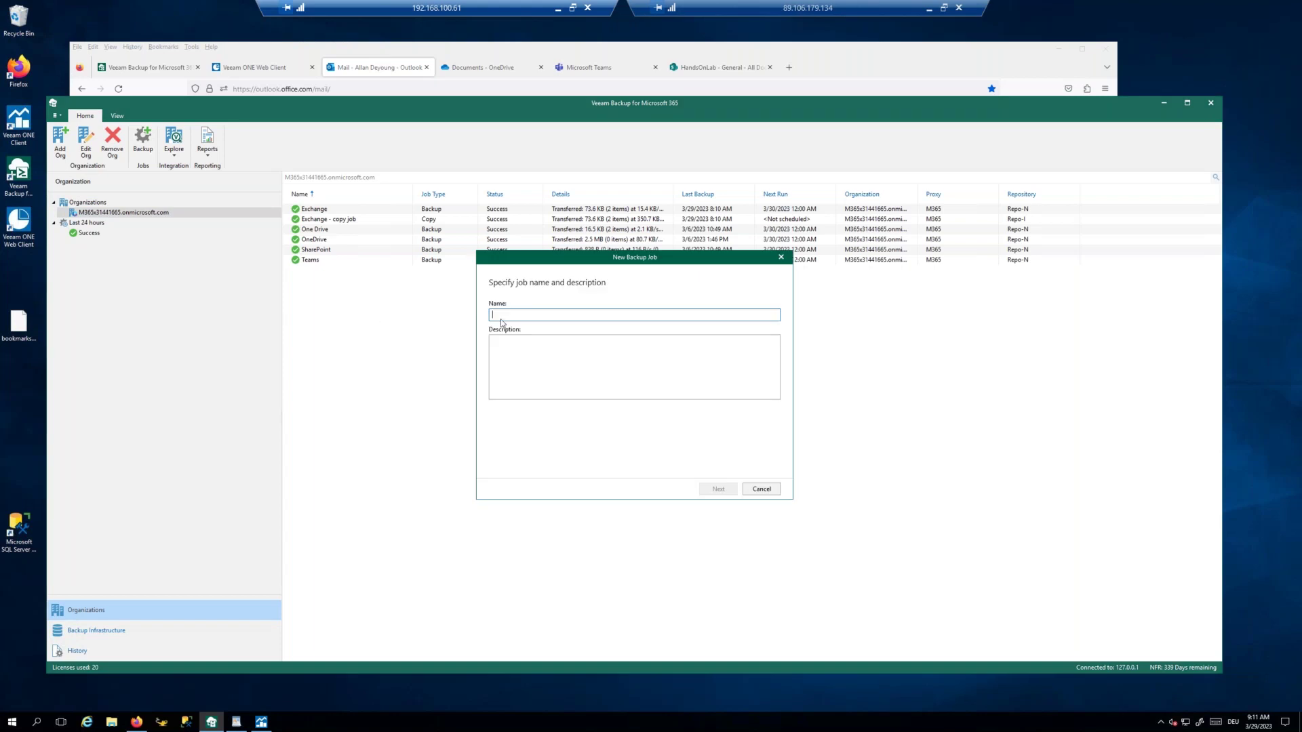
{"action": "type", "text": "test"}
{"action": "left_click", "coordinate": [723, 493]}
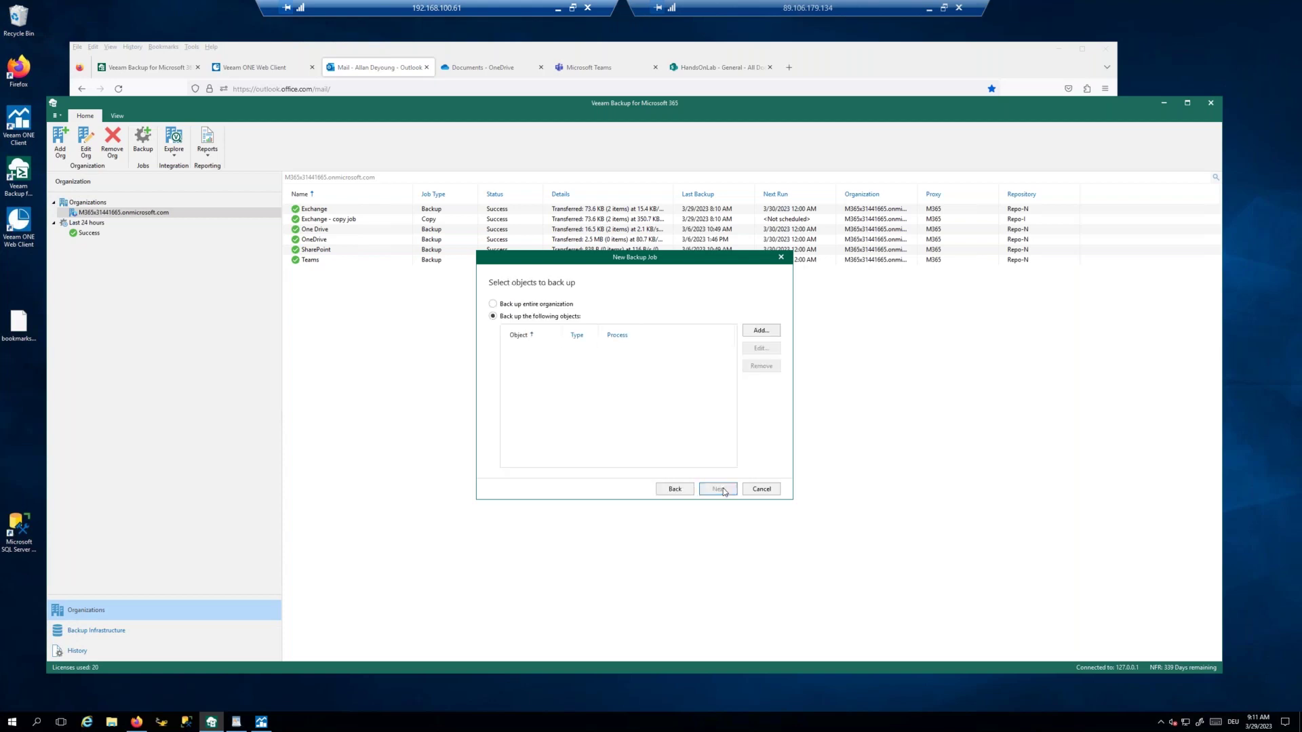
{"action": "left_click", "coordinate": [515, 305]}
{"action": "left_click", "coordinate": [513, 319]}
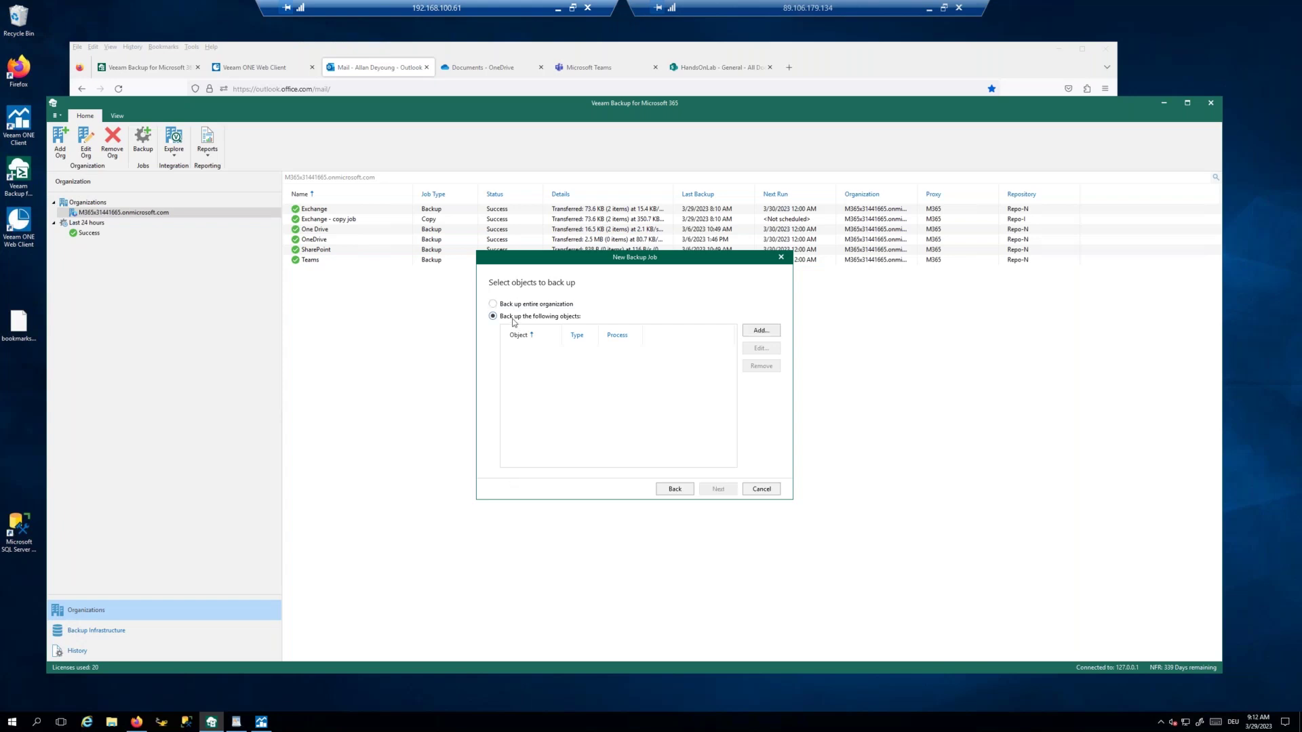
{"action": "left_click", "coordinate": [758, 333]}
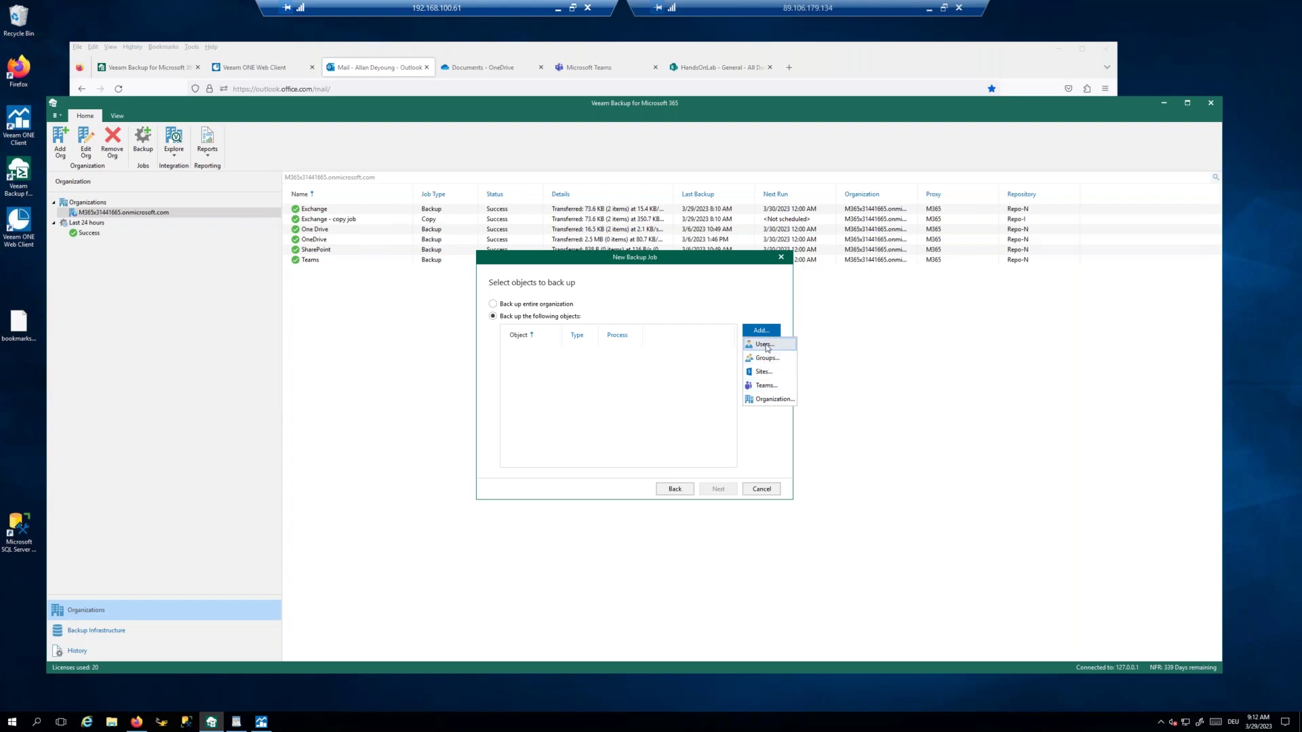
Step: Add one user to the new job's object list
{"action": "left_click", "coordinate": [766, 345]}
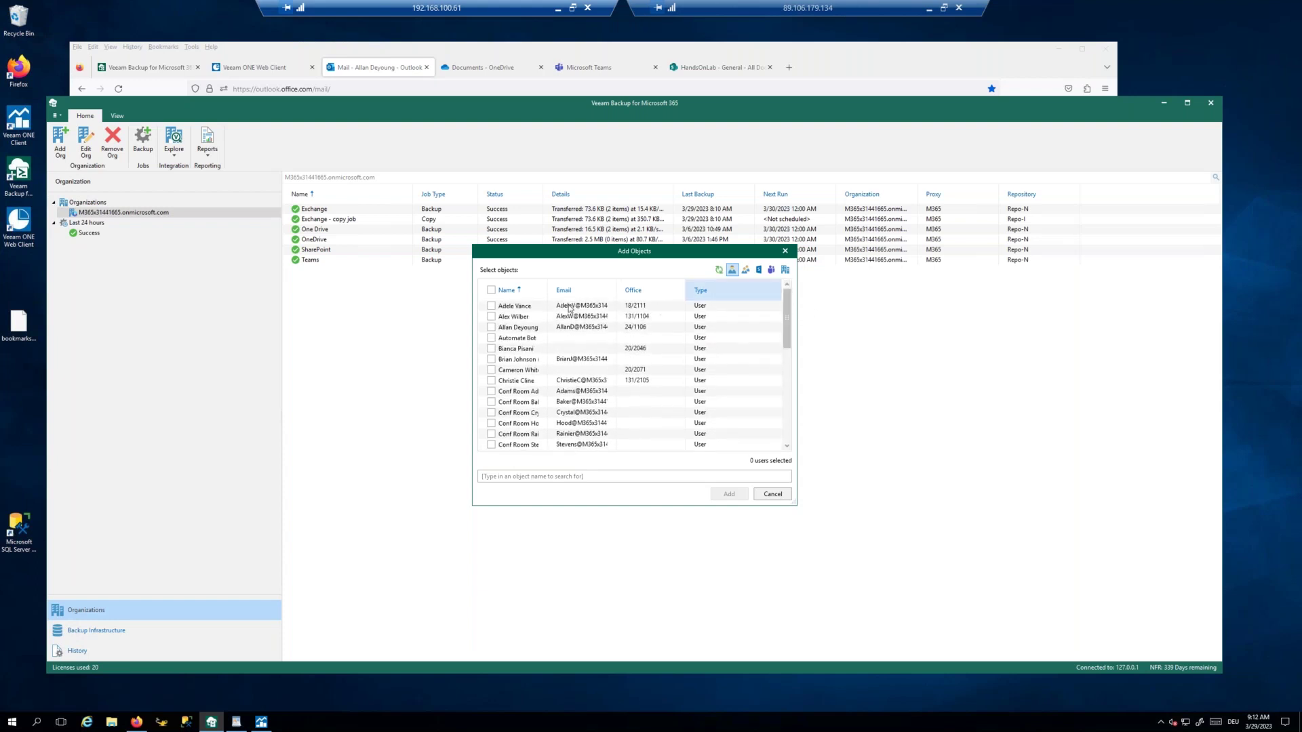
{"action": "left_click", "coordinate": [491, 327]}
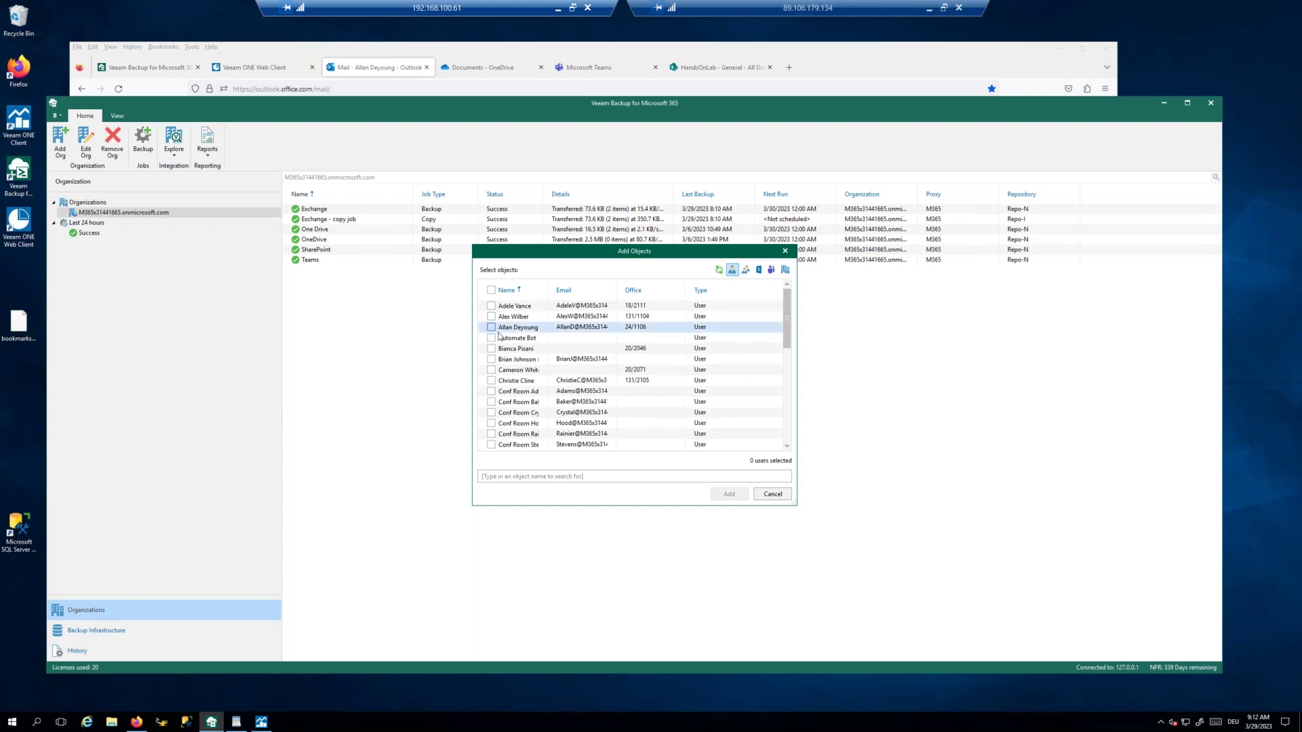
{"action": "left_click", "coordinate": [729, 493]}
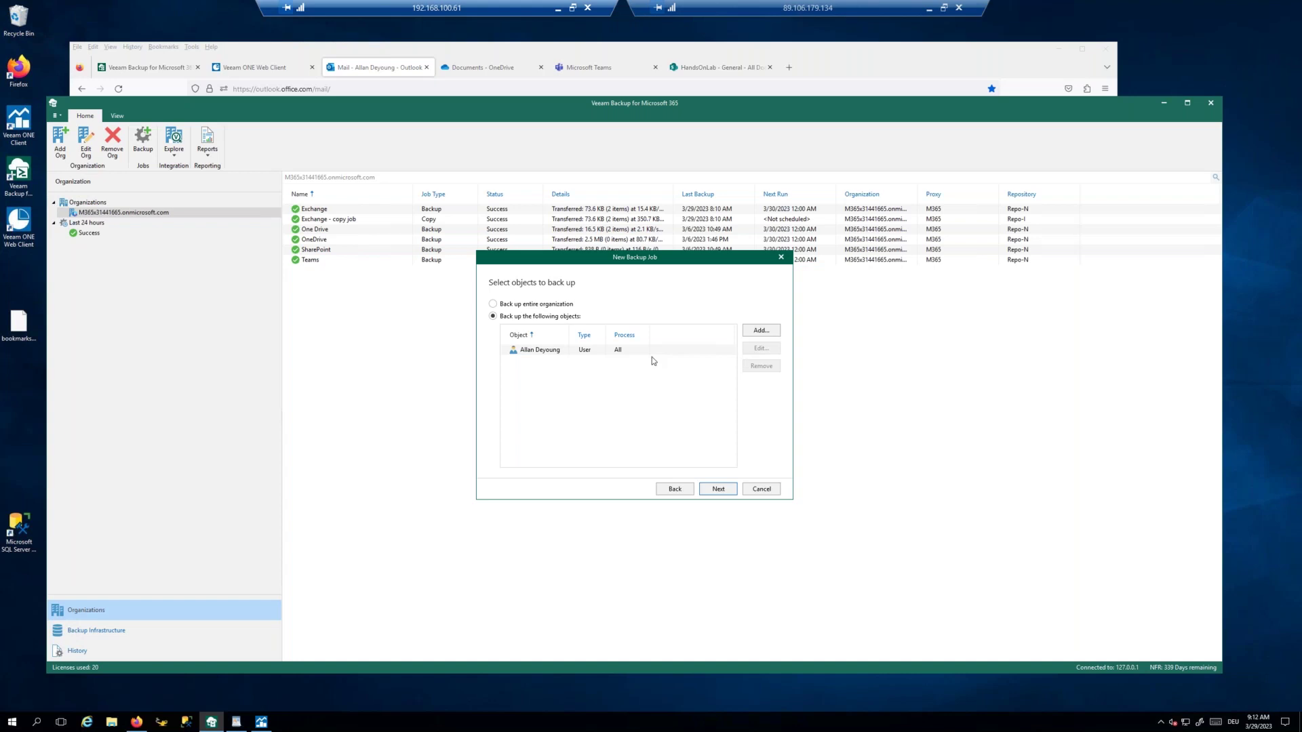
Step: Untick the user's Site, OneDrive and Archive processing, then discard the changes and the wizard
{"action": "left_click", "coordinate": [543, 352]}
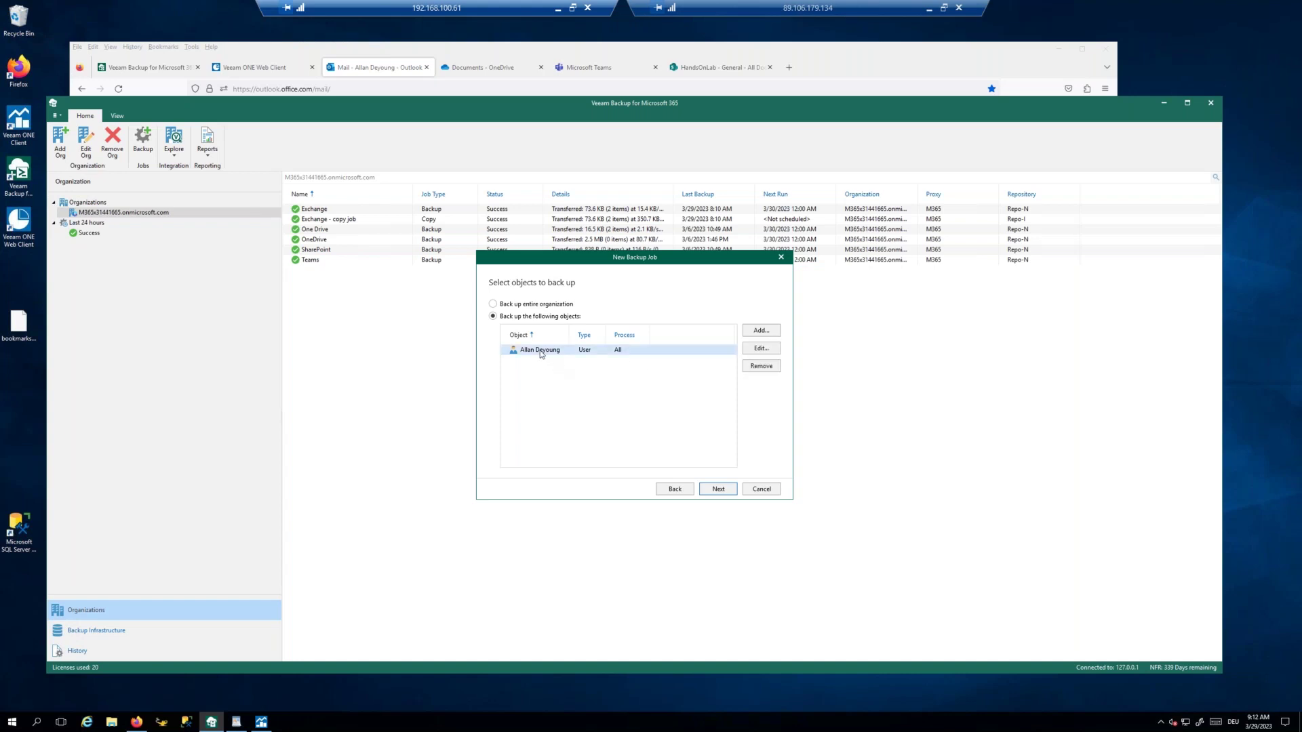
{"action": "left_click", "coordinate": [761, 347]}
{"action": "left_click", "coordinate": [570, 346]}
{"action": "left_click", "coordinate": [571, 336]}
{"action": "left_click", "coordinate": [571, 326]}
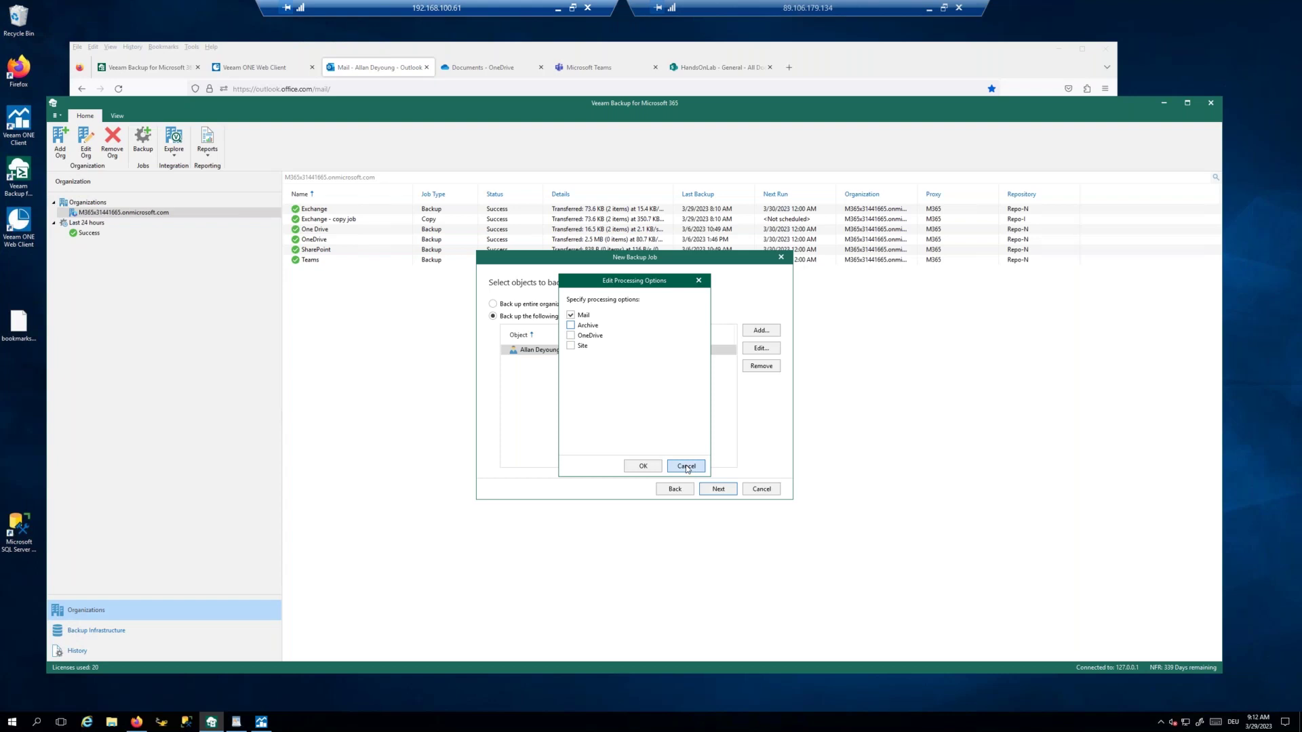
{"action": "left_click", "coordinate": [686, 466]}
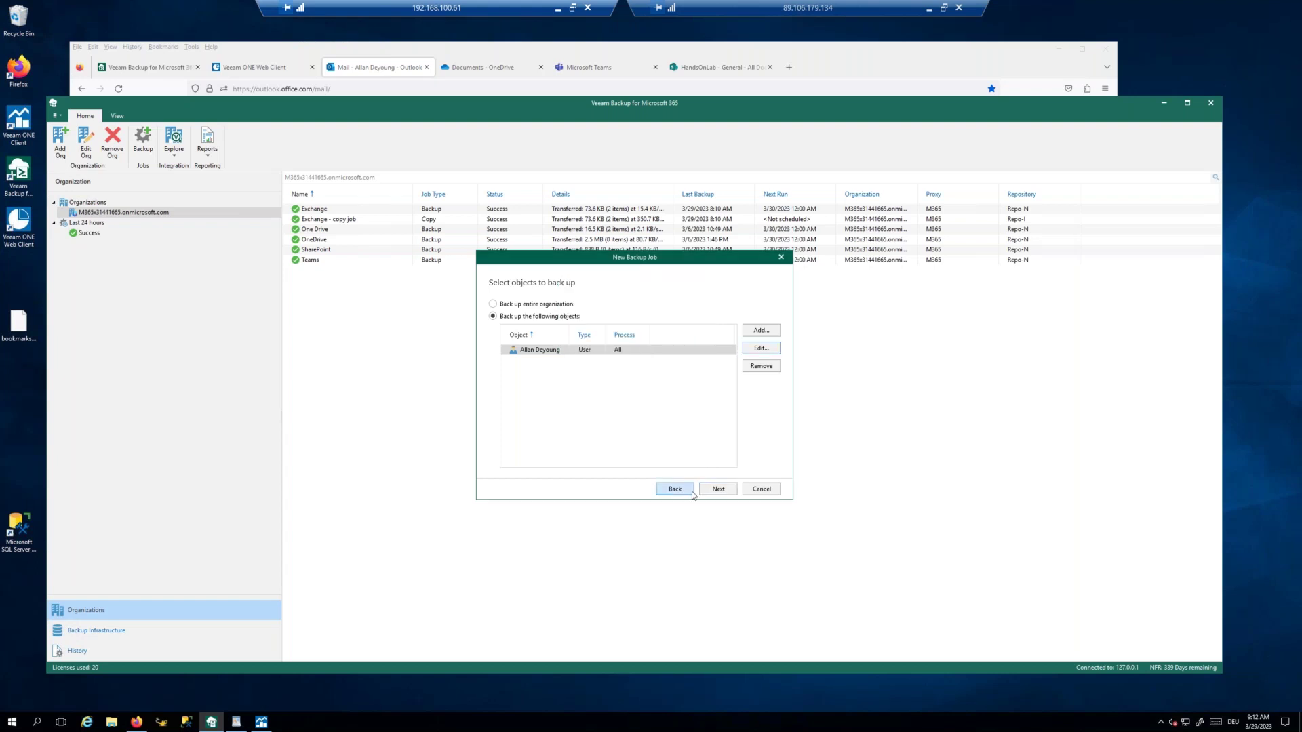
{"action": "left_click", "coordinate": [762, 491]}
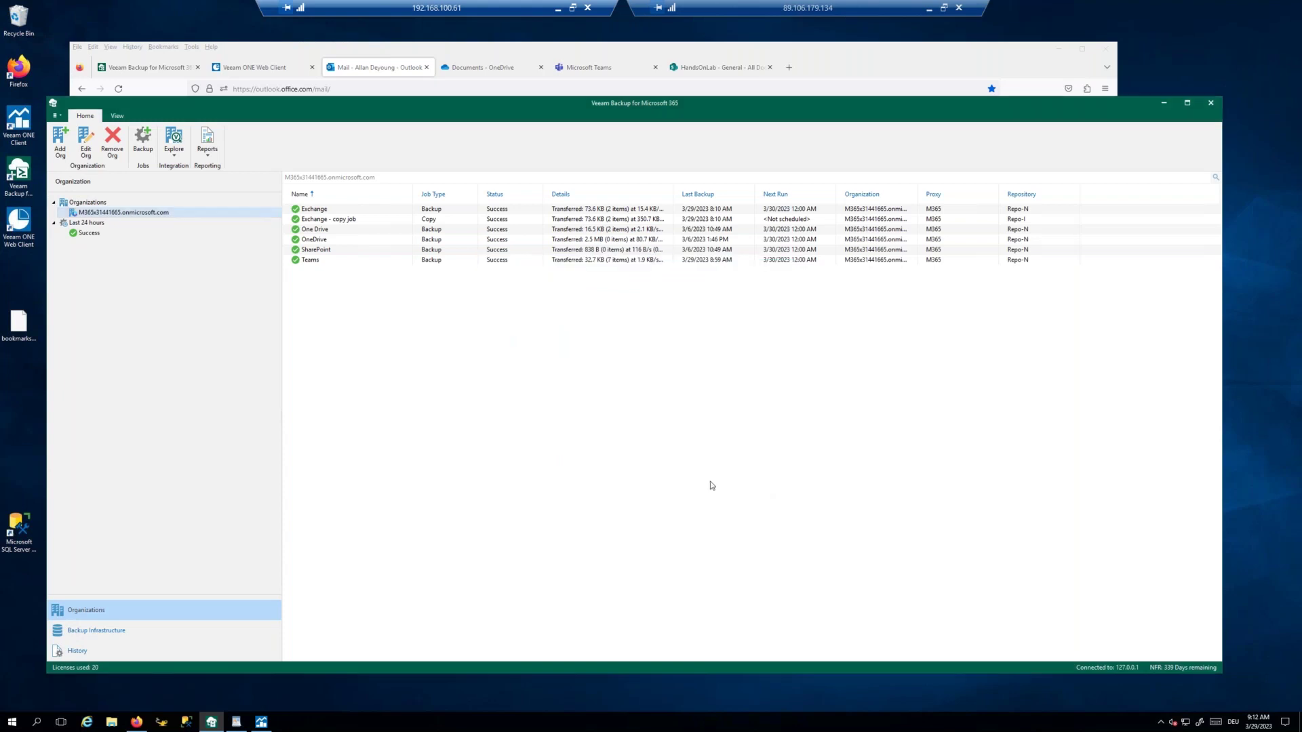
Step: In General Options, exclude Calendar folders from the retention policy and save with OK
{"action": "left_click", "coordinate": [56, 117]}
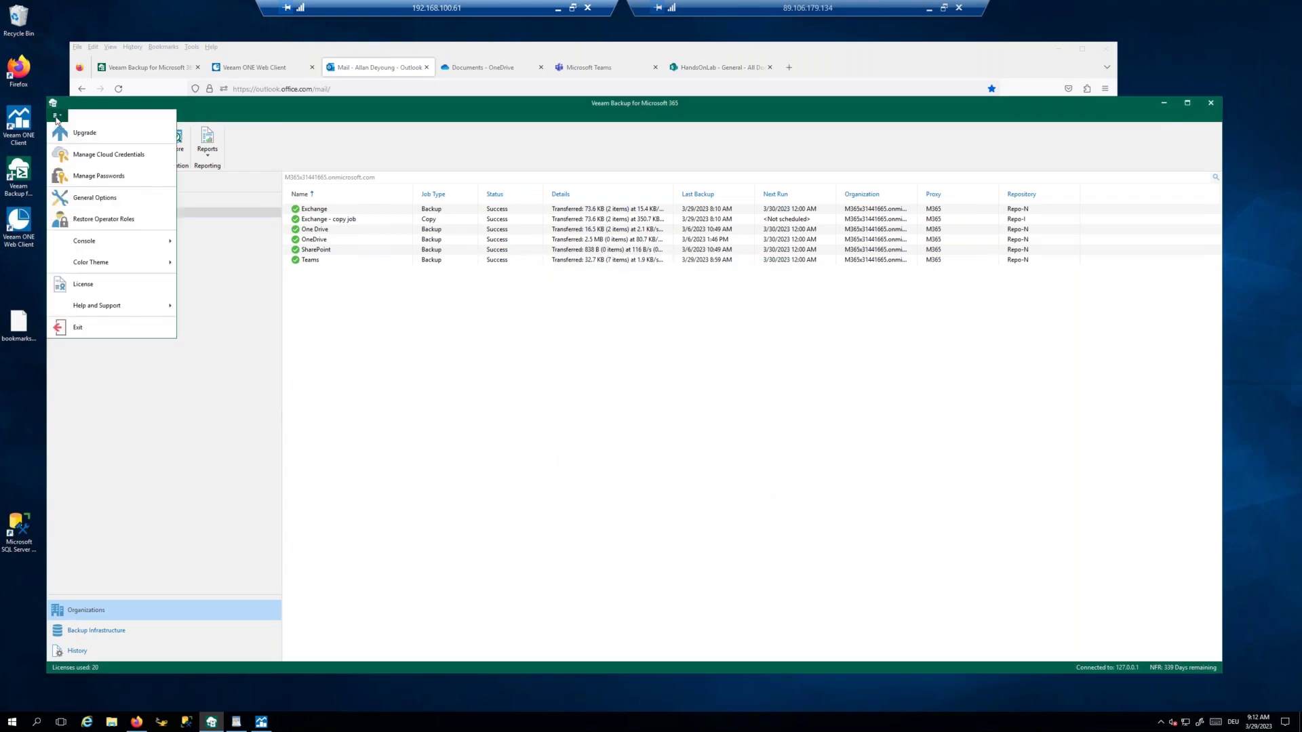
{"action": "left_click", "coordinate": [113, 199]}
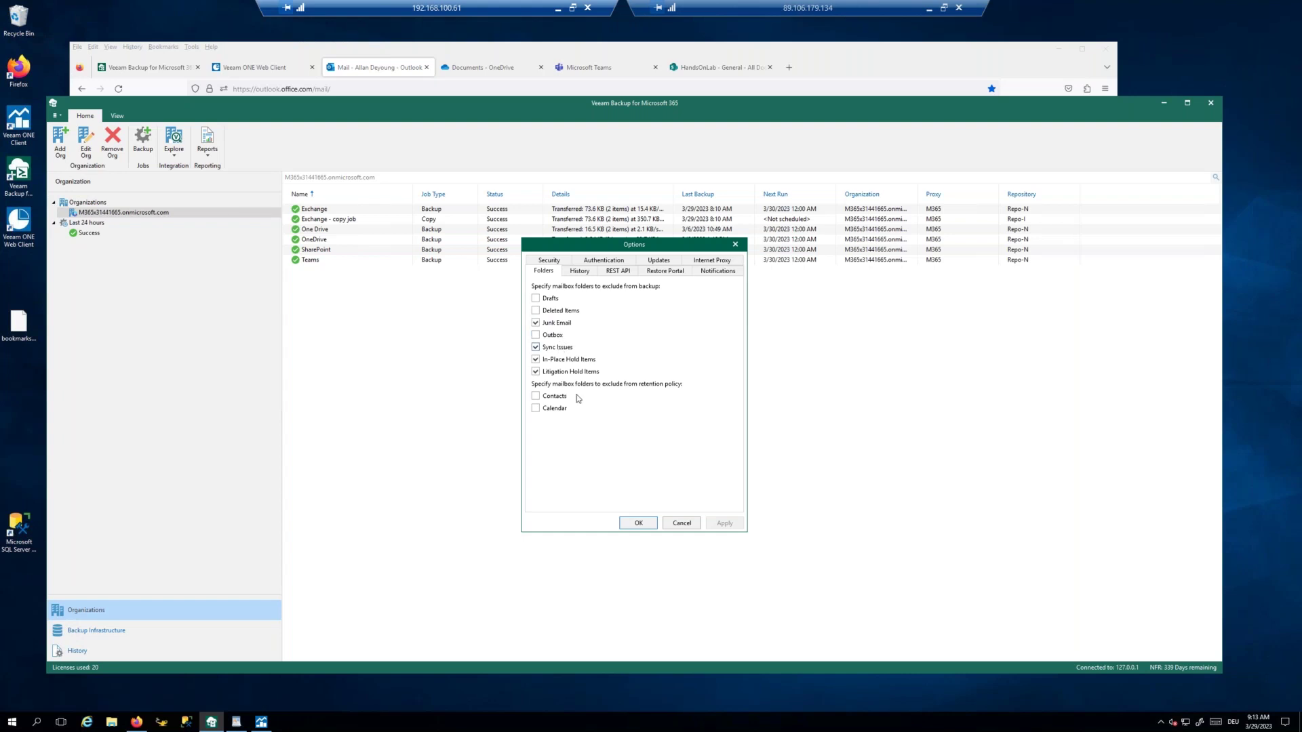
{"action": "left_click", "coordinate": [535, 408]}
{"action": "left_click", "coordinate": [642, 521]}
Step: Start another new backup job named 'O' from the job list
{"action": "left_click", "coordinate": [315, 230]}
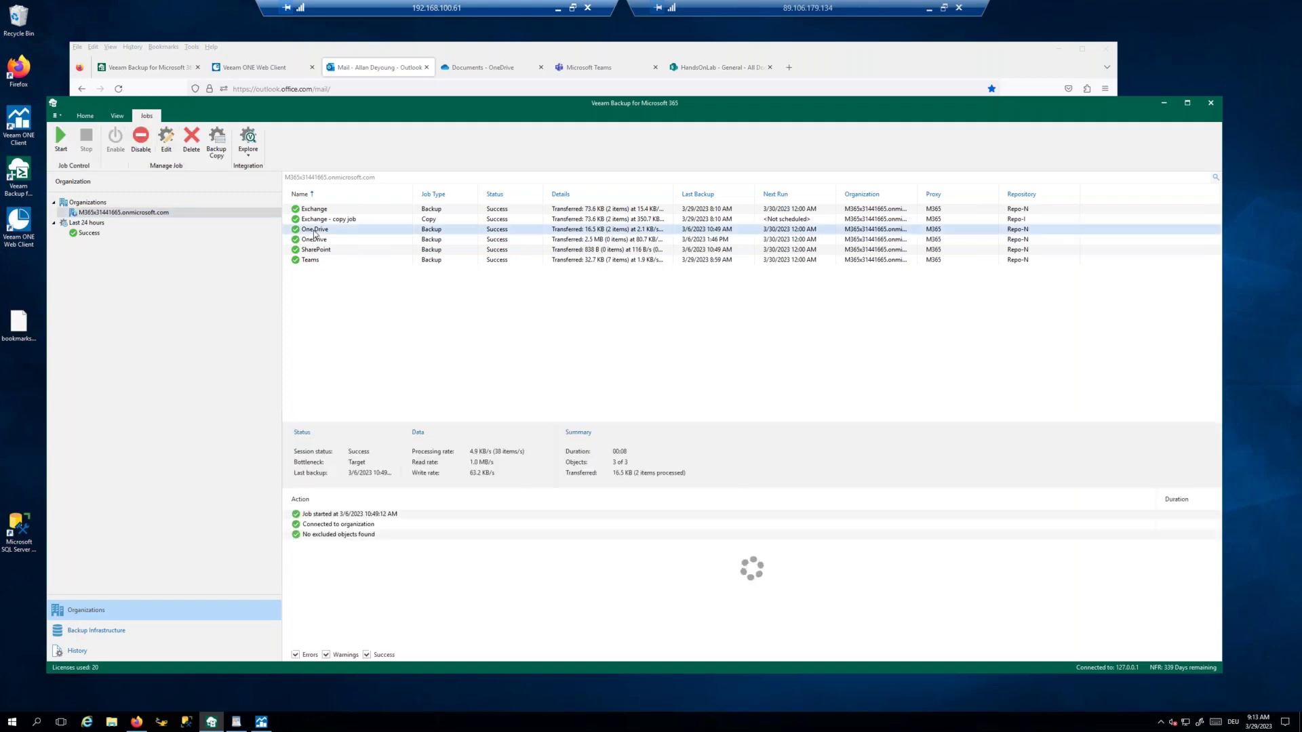
{"action": "right_click", "coordinate": [323, 304]}
{"action": "left_click", "coordinate": [354, 309]}
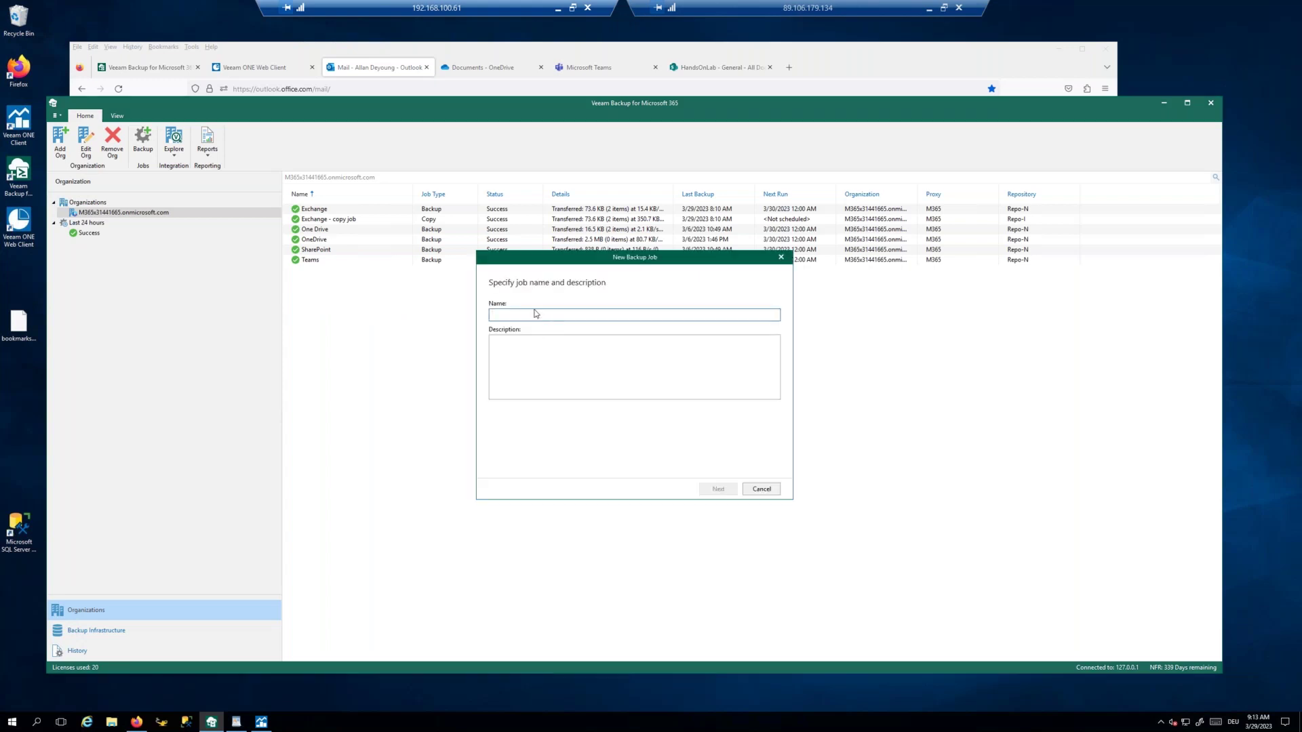
{"action": "type", "text": "OD"}
{"action": "left_click", "coordinate": [721, 490]}
Step: Add a single user to the job's object list
{"action": "left_click", "coordinate": [757, 329]}
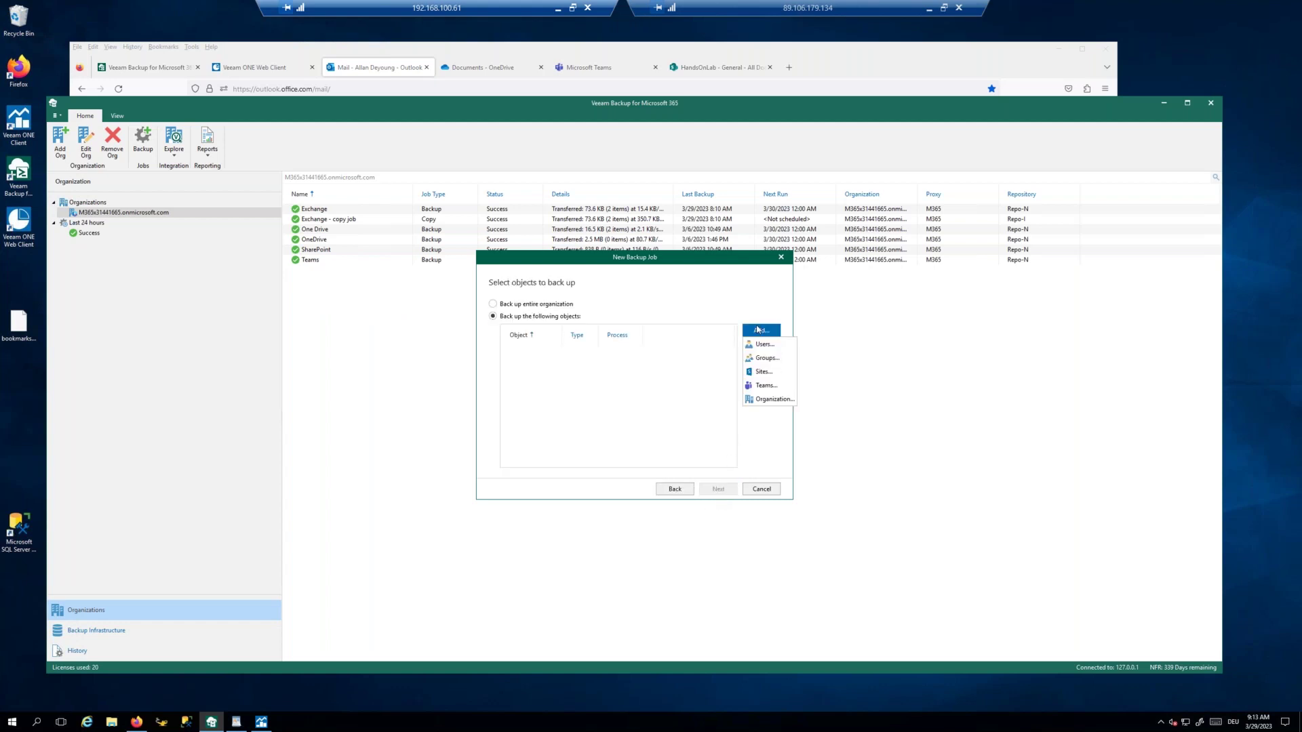
{"action": "left_click", "coordinate": [764, 345]}
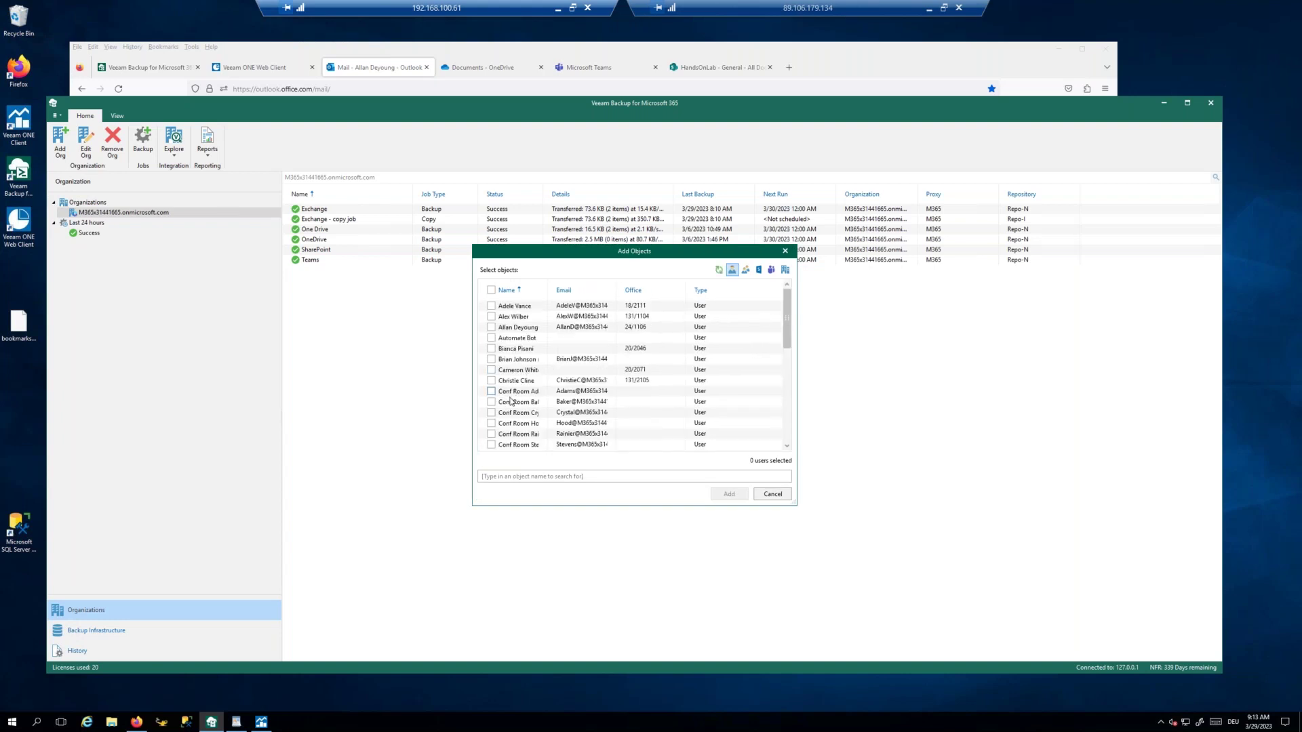
{"action": "left_click", "coordinate": [491, 326]}
{"action": "left_click", "coordinate": [726, 494]}
{"action": "left_click", "coordinate": [651, 353]}
Step: Untick the user's Mail and Archive processing, then discard the changes and cancel the wizard
{"action": "left_click", "coordinate": [761, 348]}
{"action": "left_click", "coordinate": [570, 315]}
{"action": "left_click", "coordinate": [570, 325]}
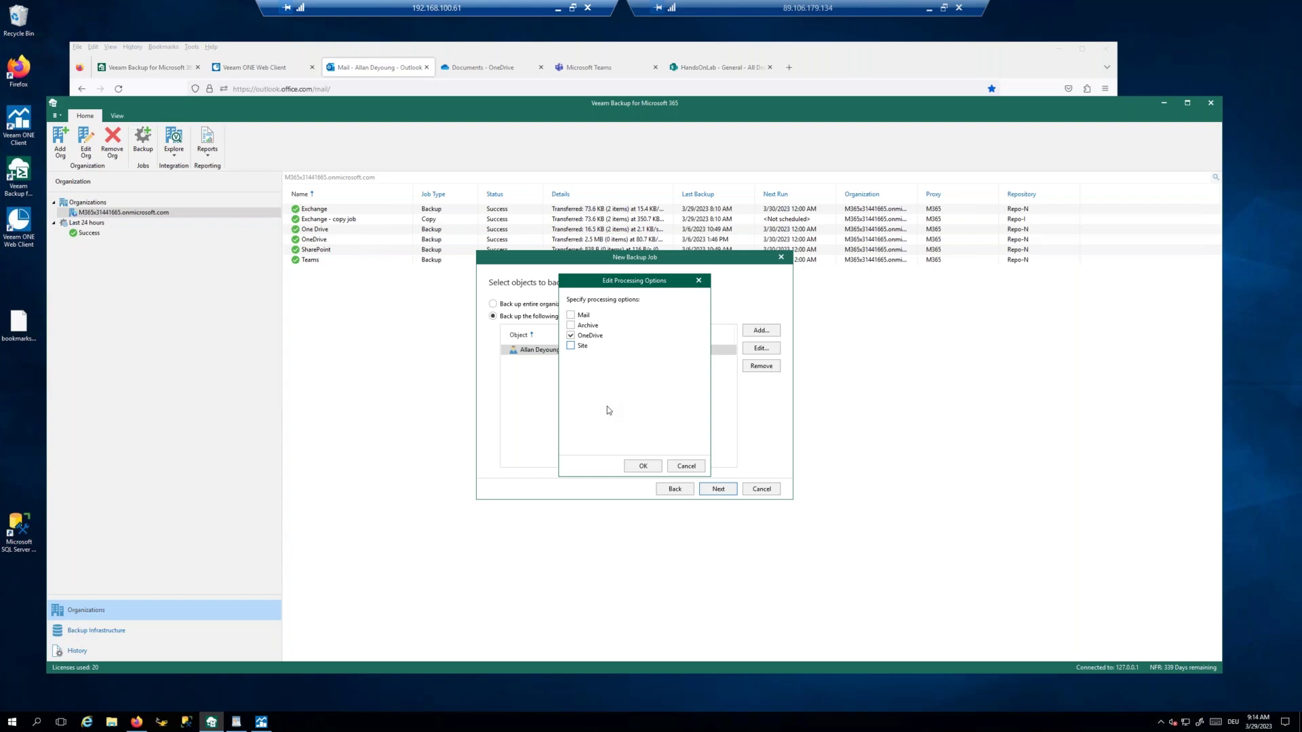
{"action": "left_click", "coordinate": [686, 467]}
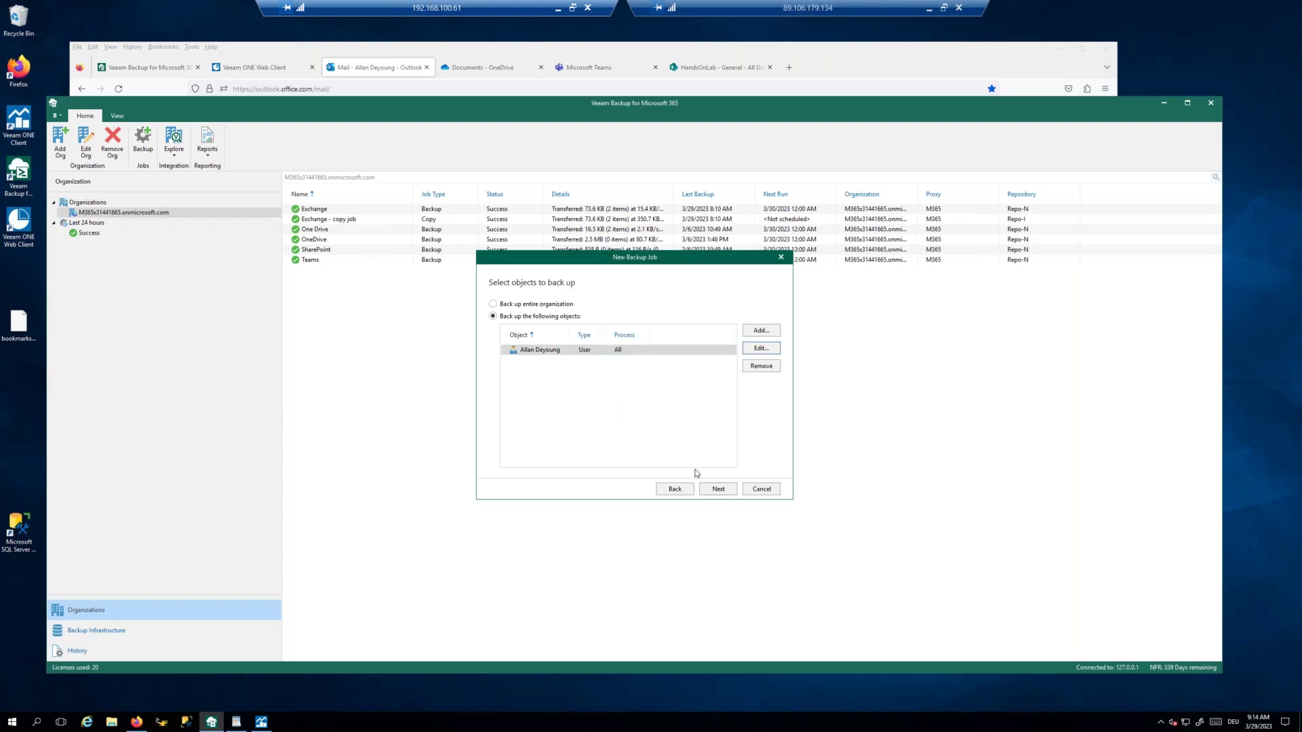
{"action": "left_click", "coordinate": [762, 492]}
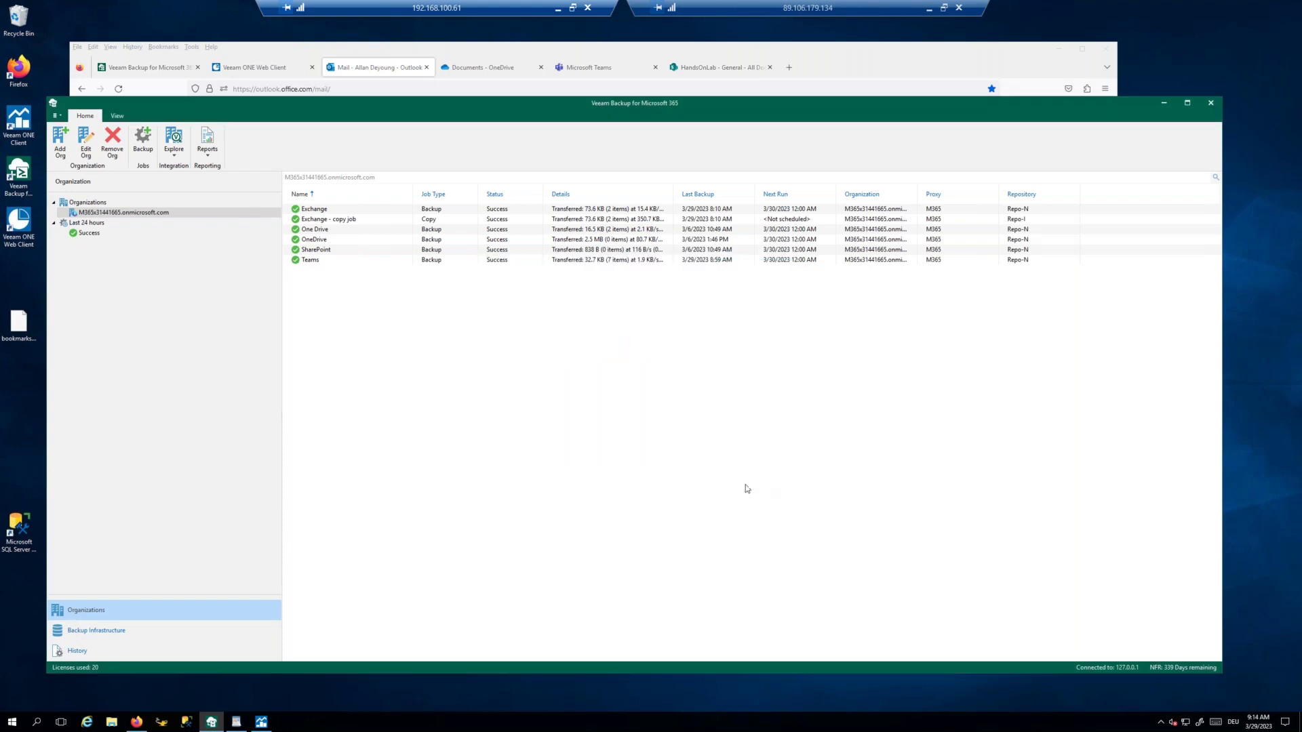
Step: Start the Exchange and One Drive backup jobs
{"action": "left_click", "coordinate": [317, 252]}
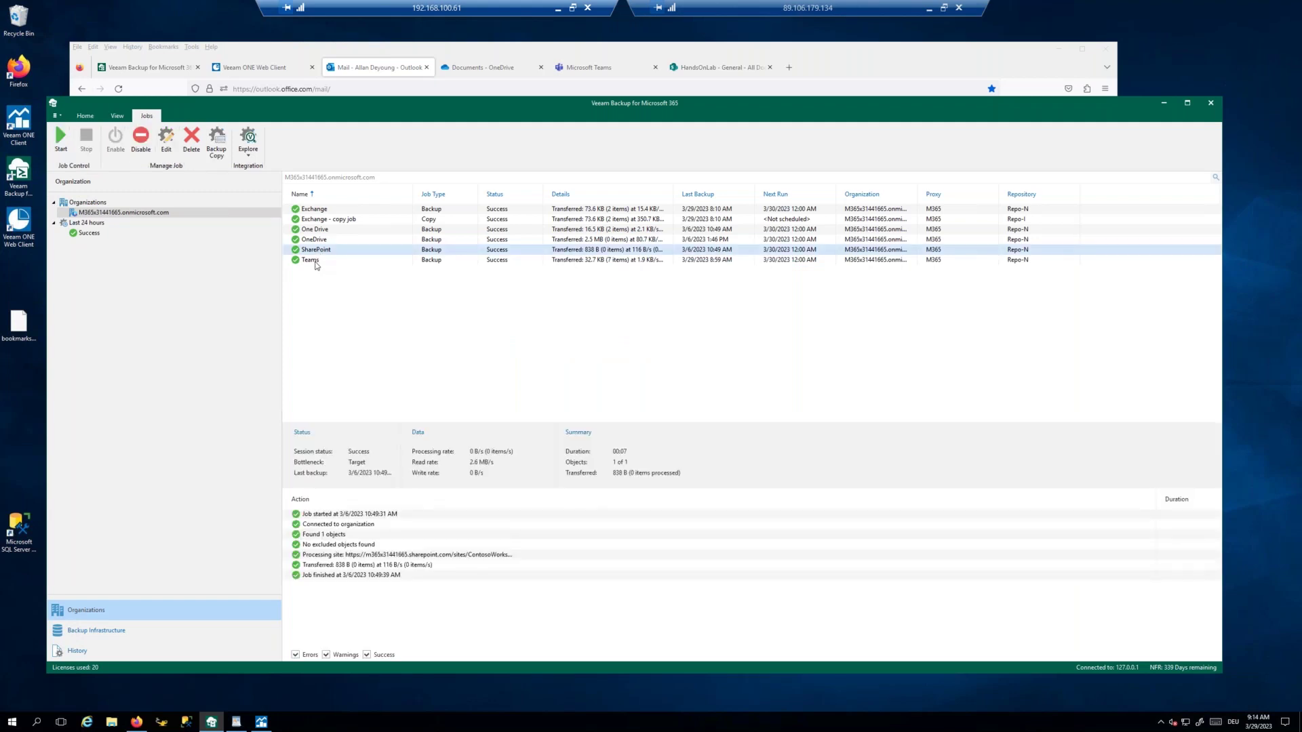
{"action": "right_click", "coordinate": [312, 211]}
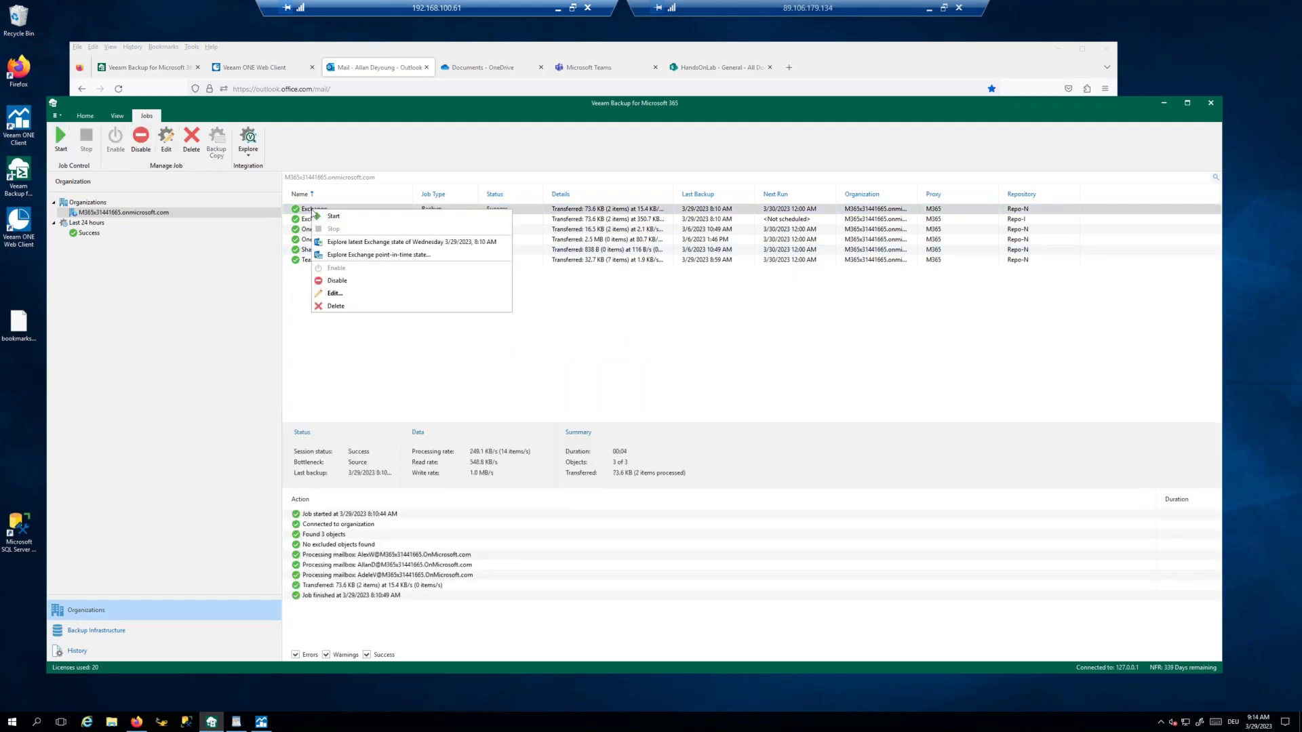
{"action": "left_click", "coordinate": [332, 223]}
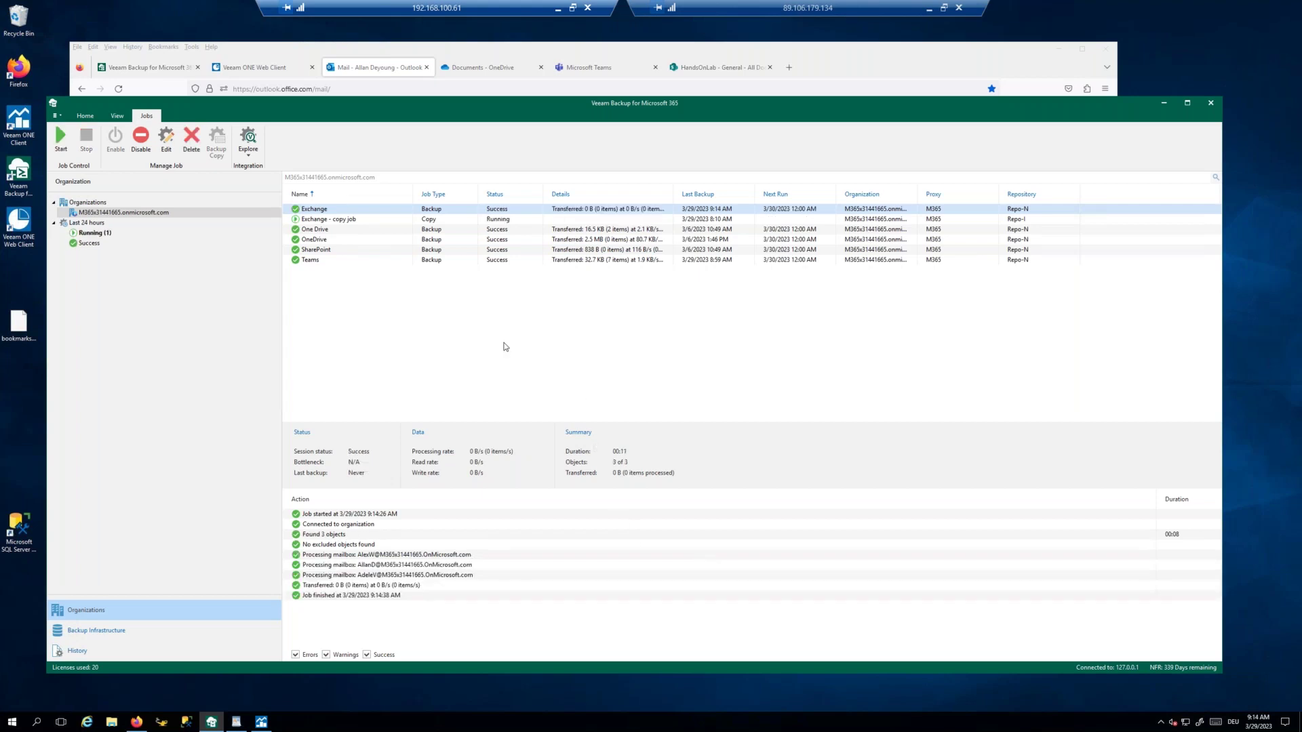
{"action": "left_click", "coordinate": [316, 231]}
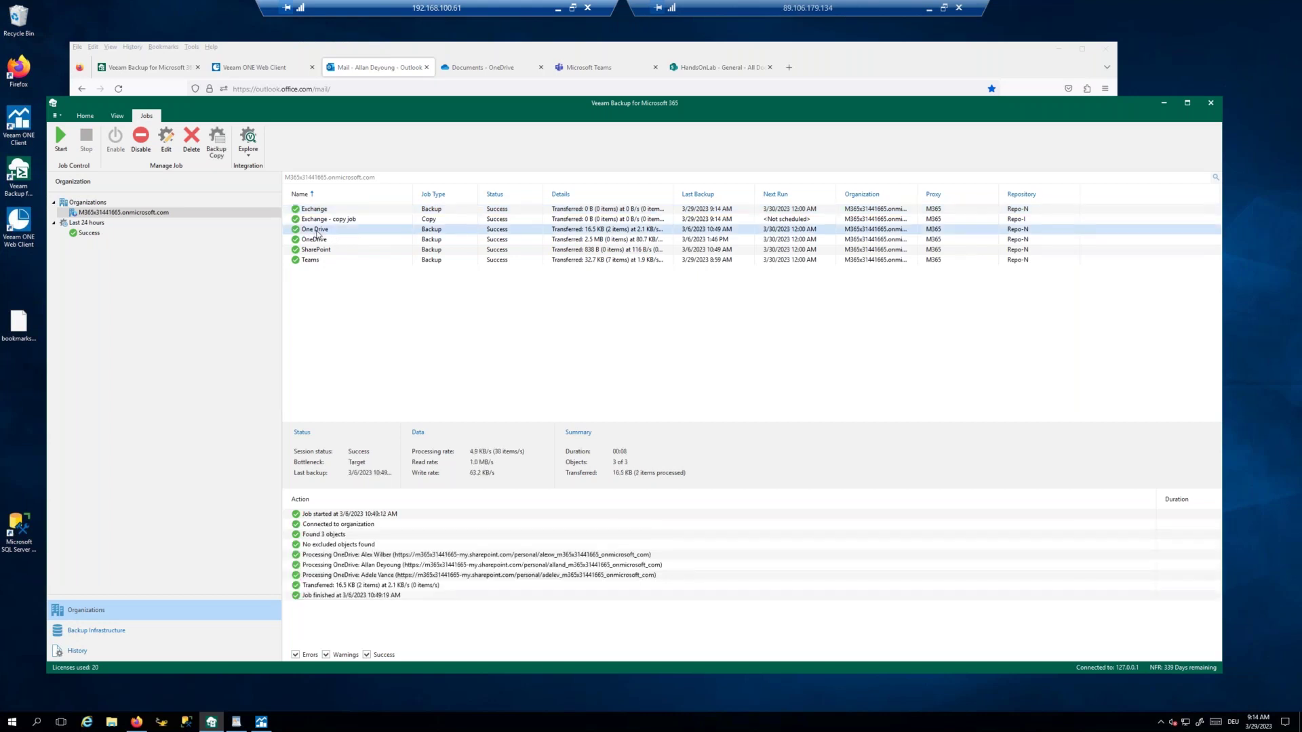
{"action": "right_click", "coordinate": [317, 233]}
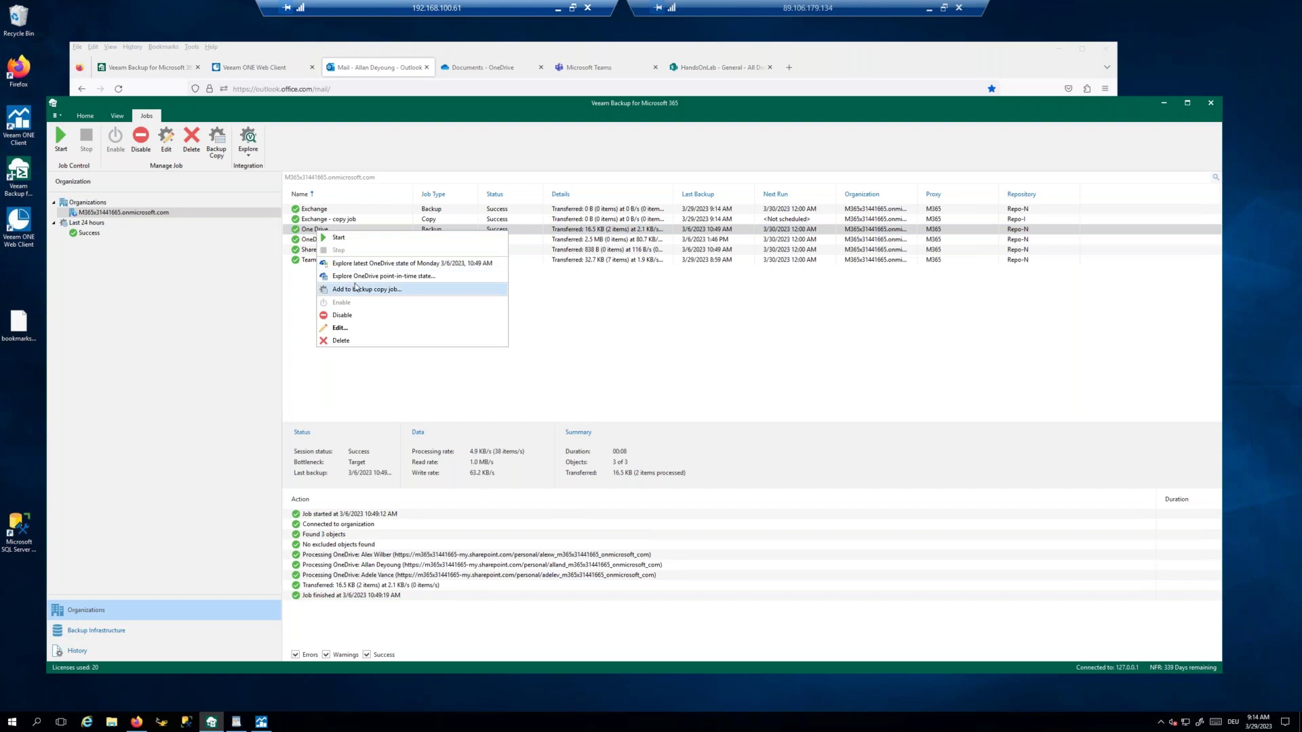
{"action": "left_click", "coordinate": [366, 238]}
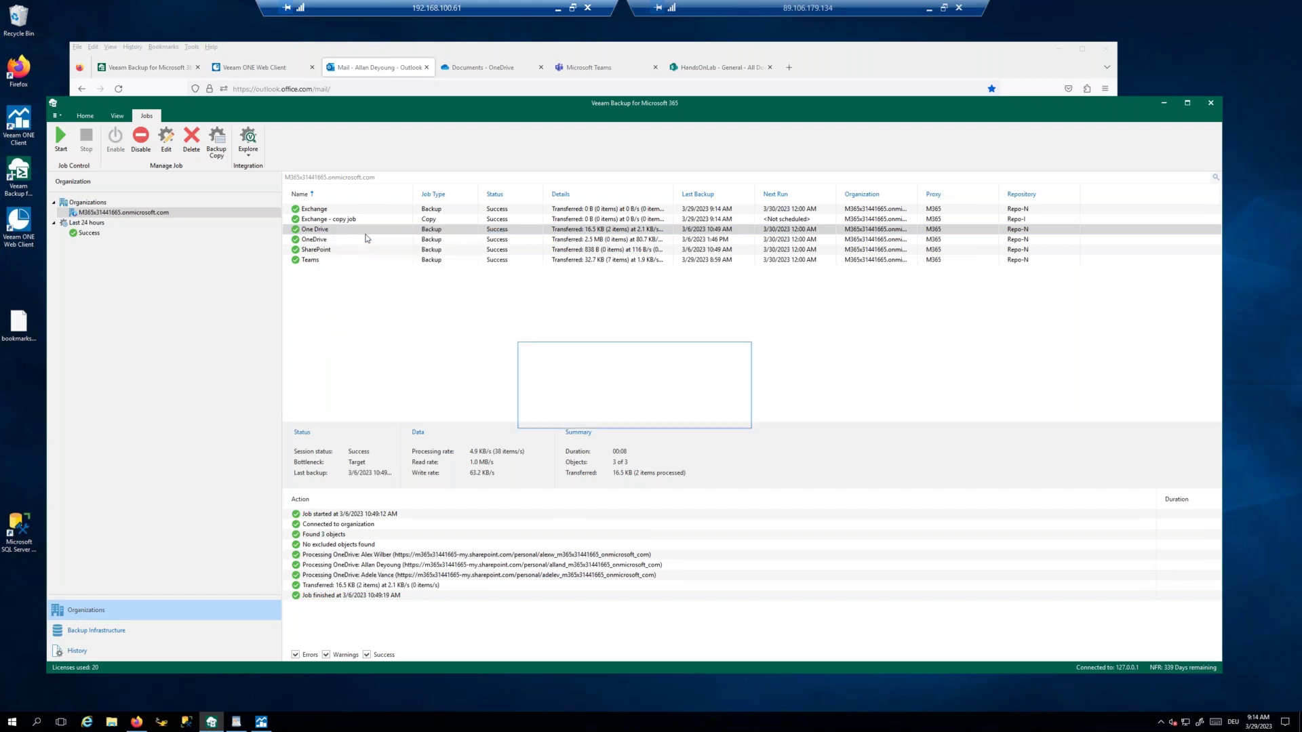
Step: Start the SharePoint and Teams backup jobs, checking progress of the running jobs
{"action": "left_click", "coordinate": [325, 250]}
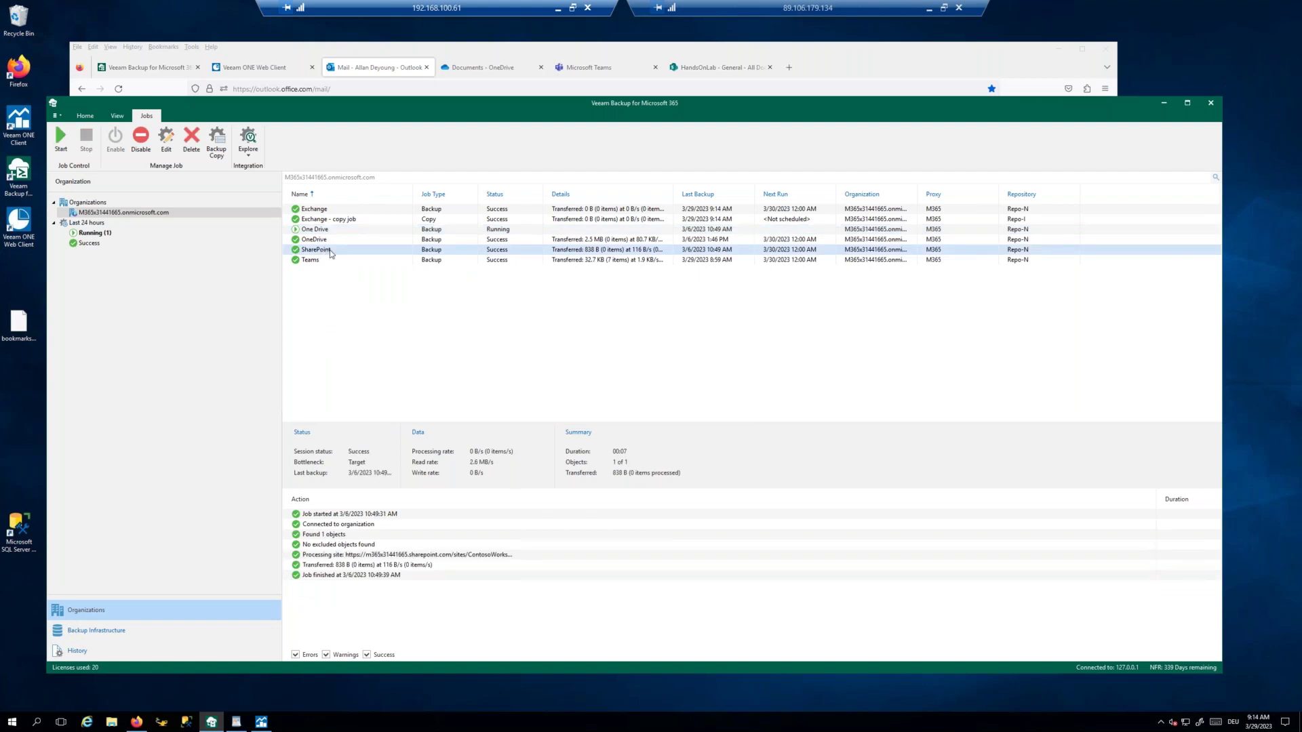
{"action": "right_click", "coordinate": [330, 252]}
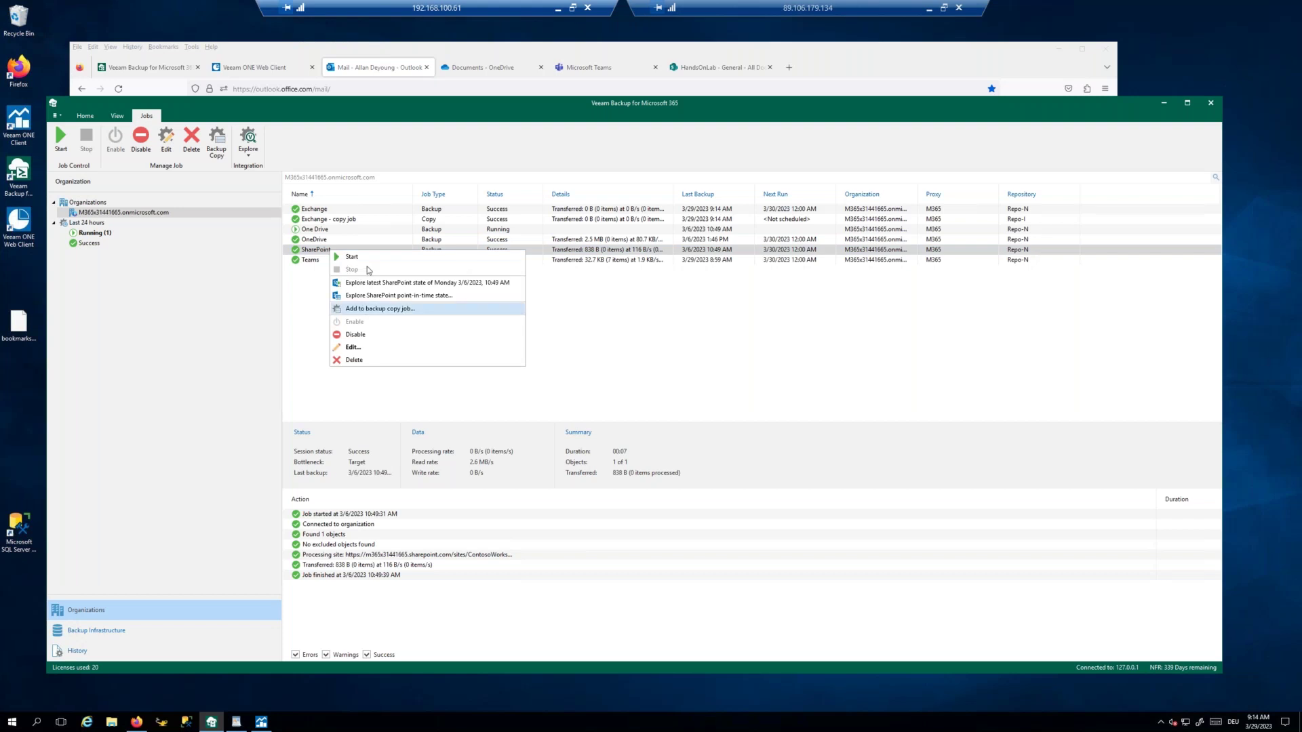
{"action": "left_click", "coordinate": [366, 263]}
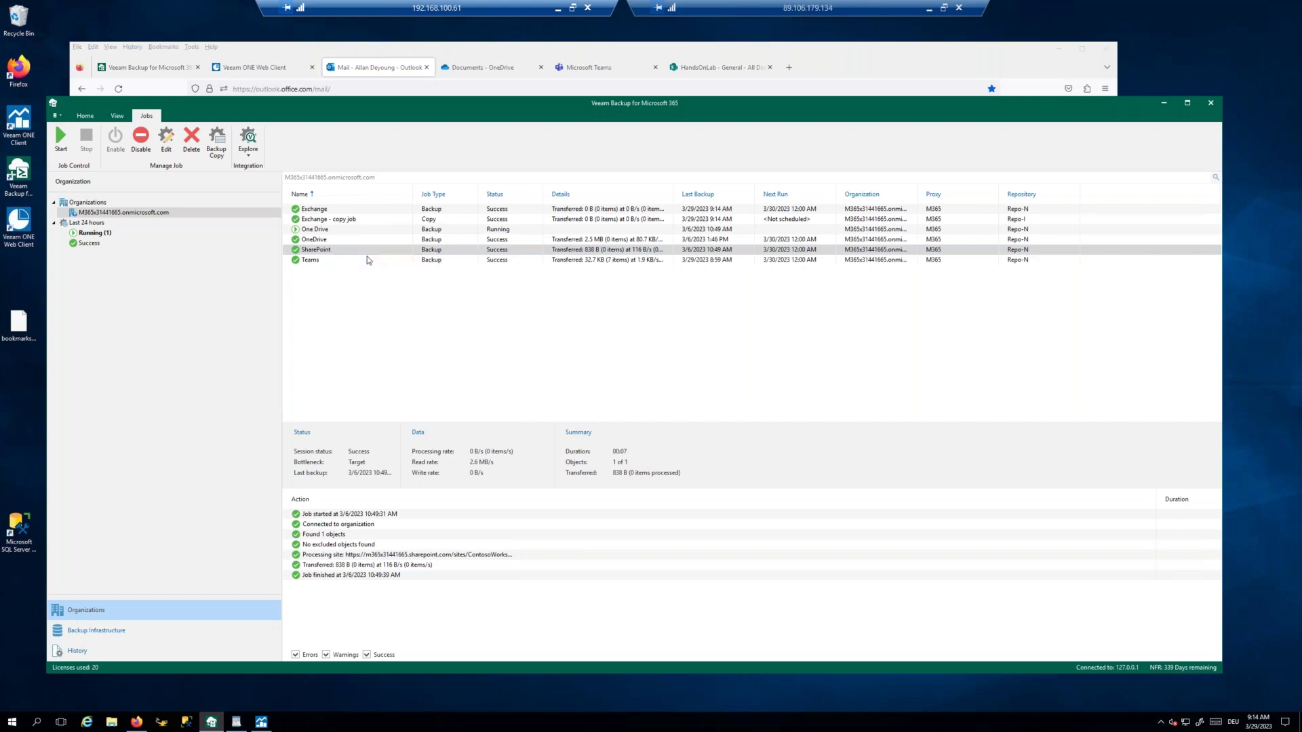
{"action": "left_click", "coordinate": [315, 261]}
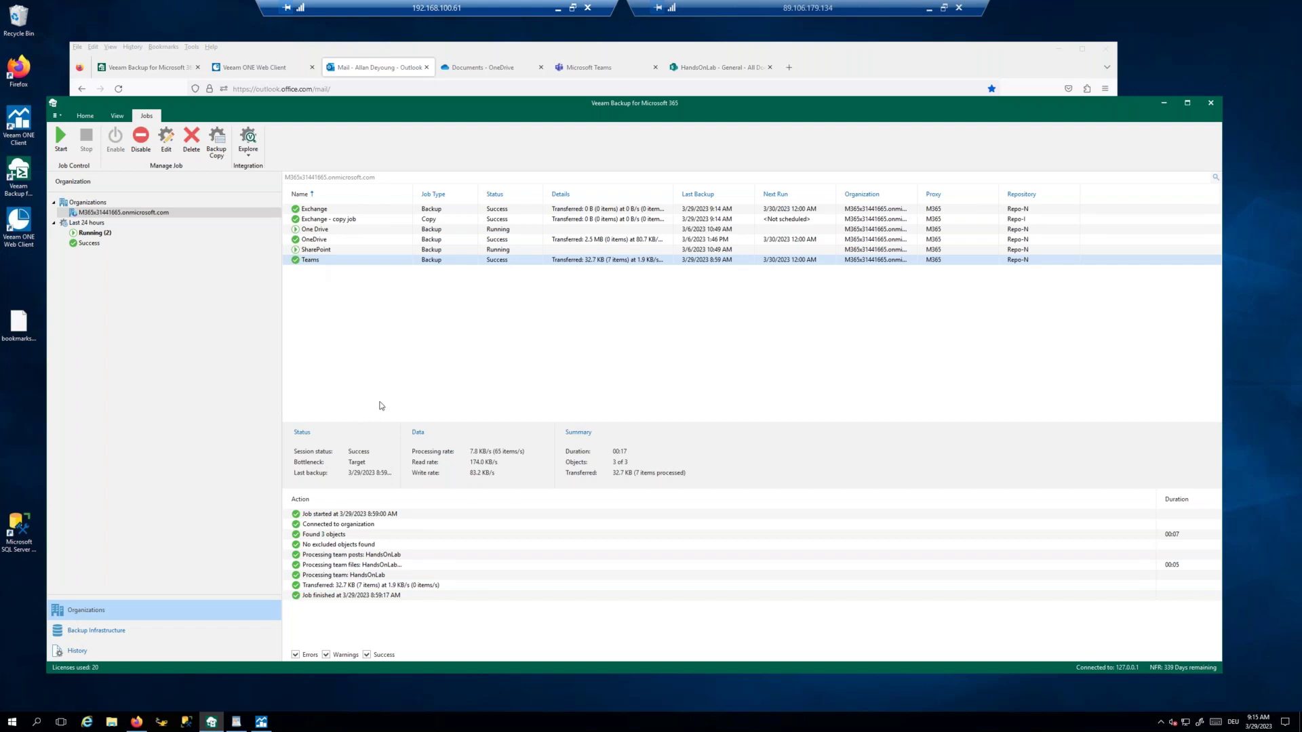
{"action": "left_click", "coordinate": [321, 230]}
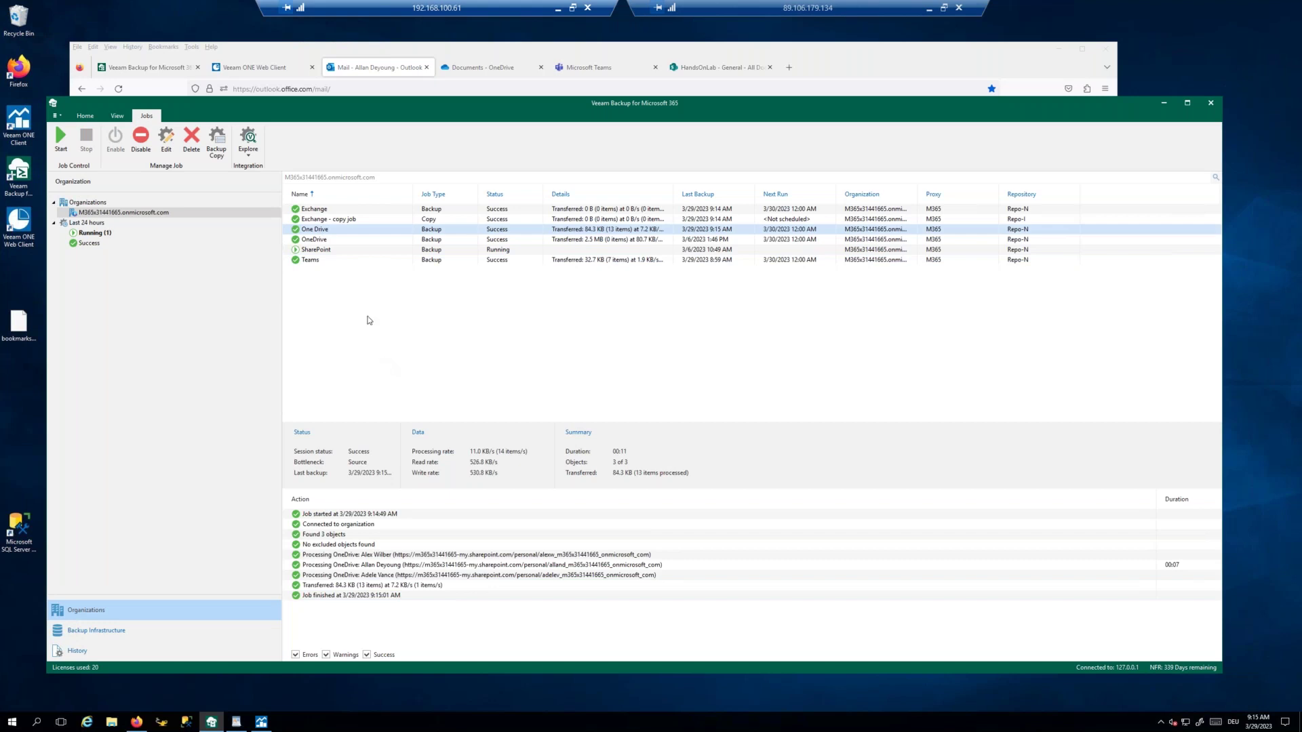
{"action": "left_click", "coordinate": [321, 249]}
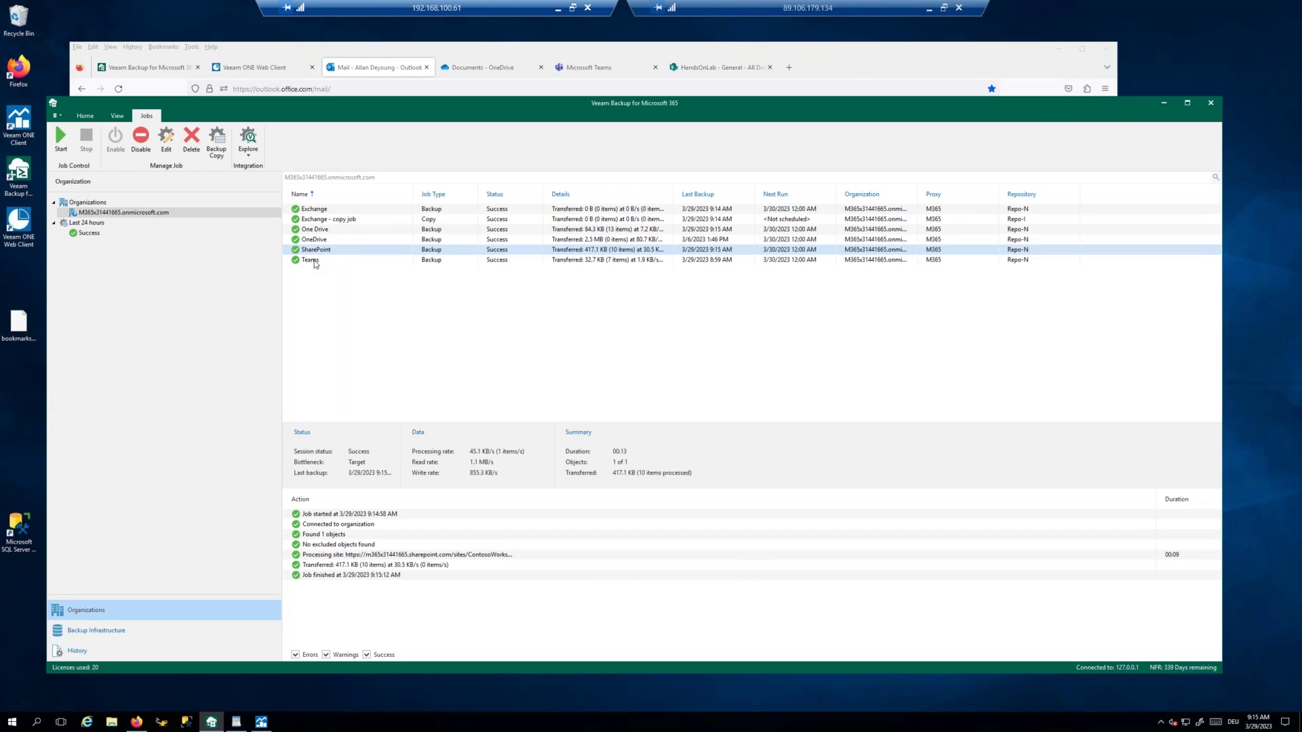
{"action": "right_click", "coordinate": [314, 263]}
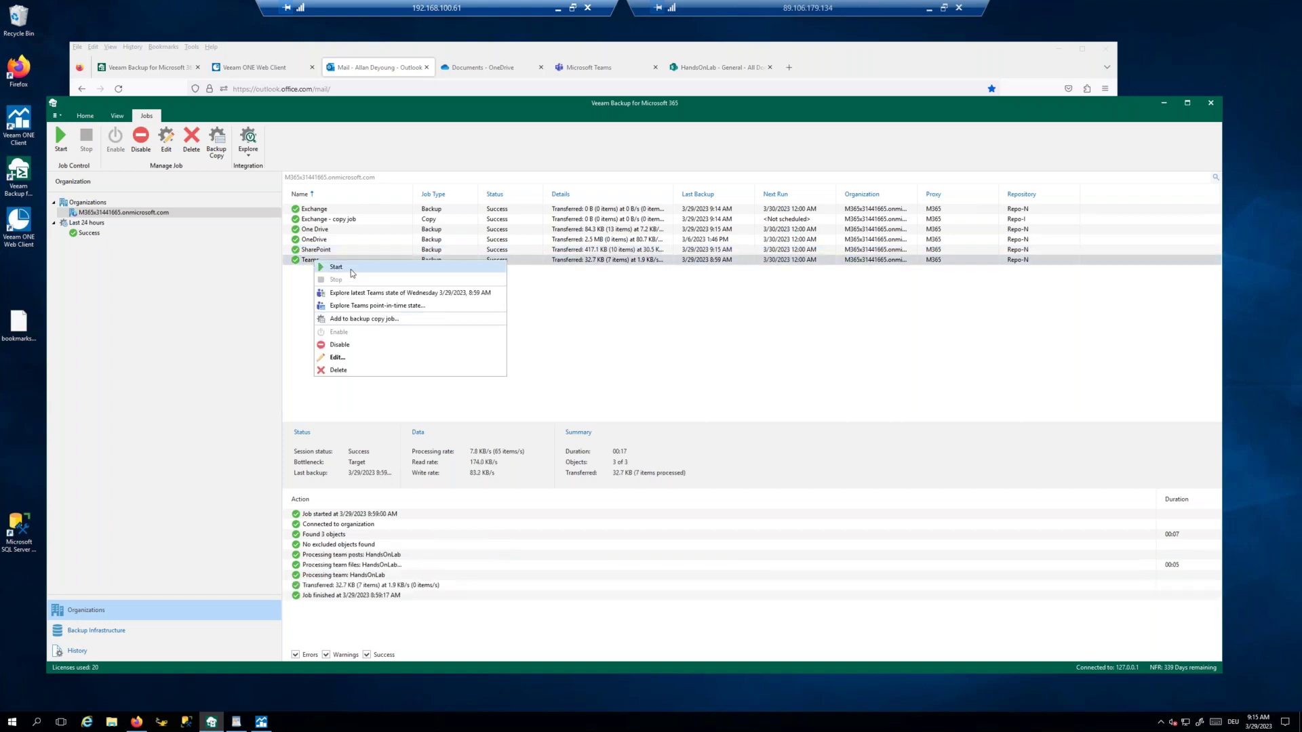
{"action": "left_click", "coordinate": [352, 272]}
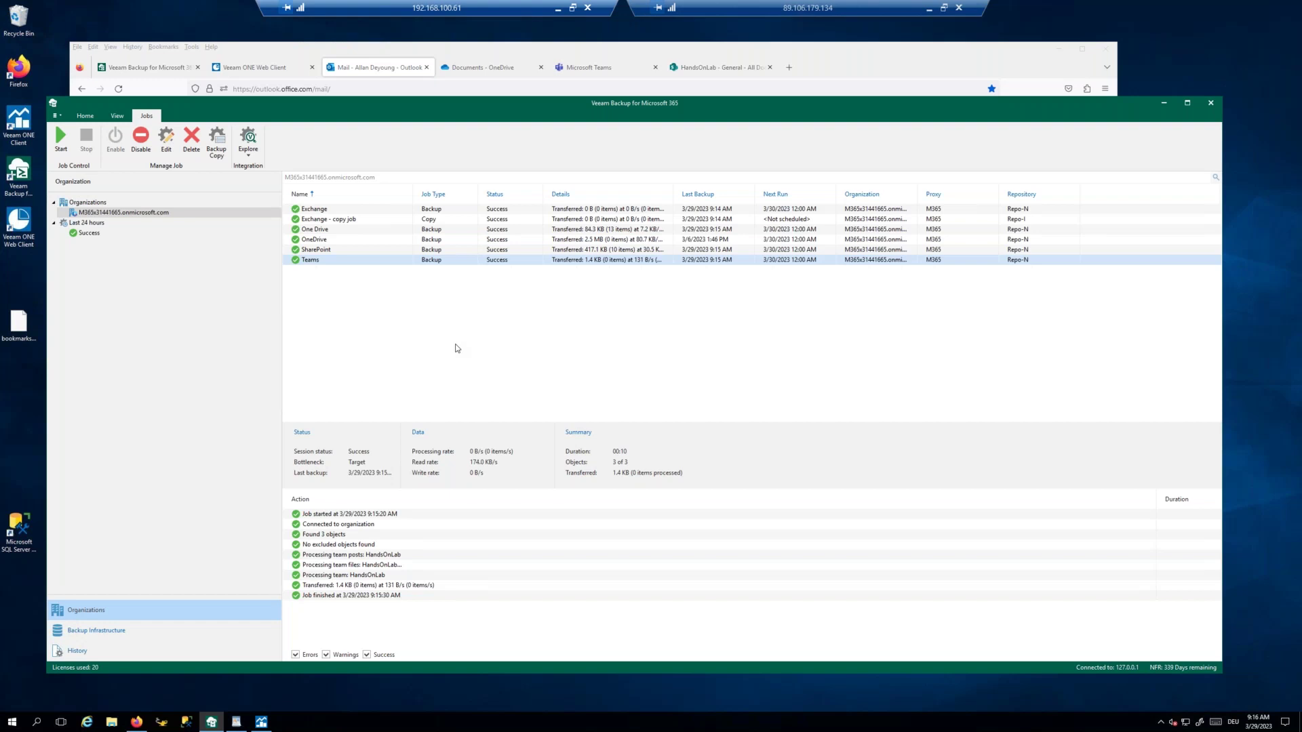
Step: Bring the Outlook browser window forward, enlarge it, and delete the 'wichtige Mail' message
{"action": "left_click", "coordinate": [402, 122]}
{"action": "left_click", "coordinate": [406, 51]}
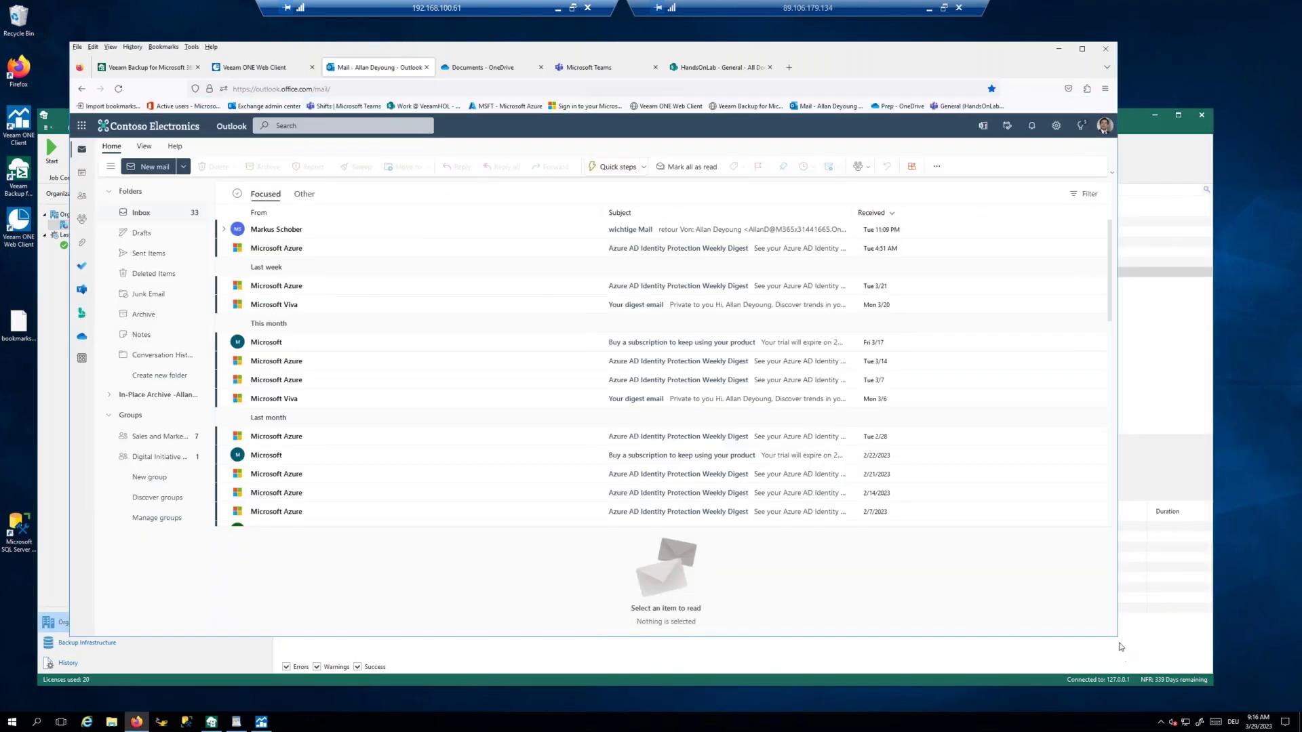
{"action": "left_click_drag", "start_coordinate": [1119, 639], "coordinate": [1258, 666]}
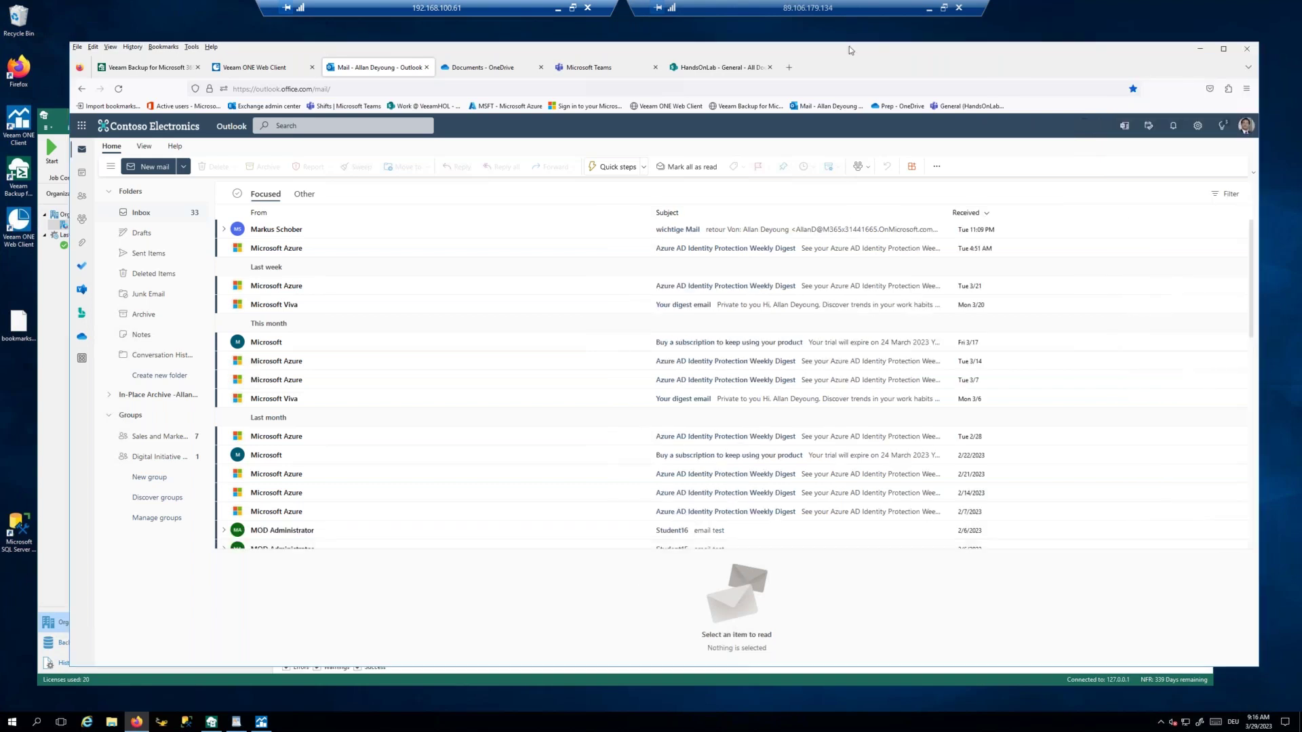
{"action": "left_click_drag", "start_coordinate": [831, 49], "coordinate": [798, 47]}
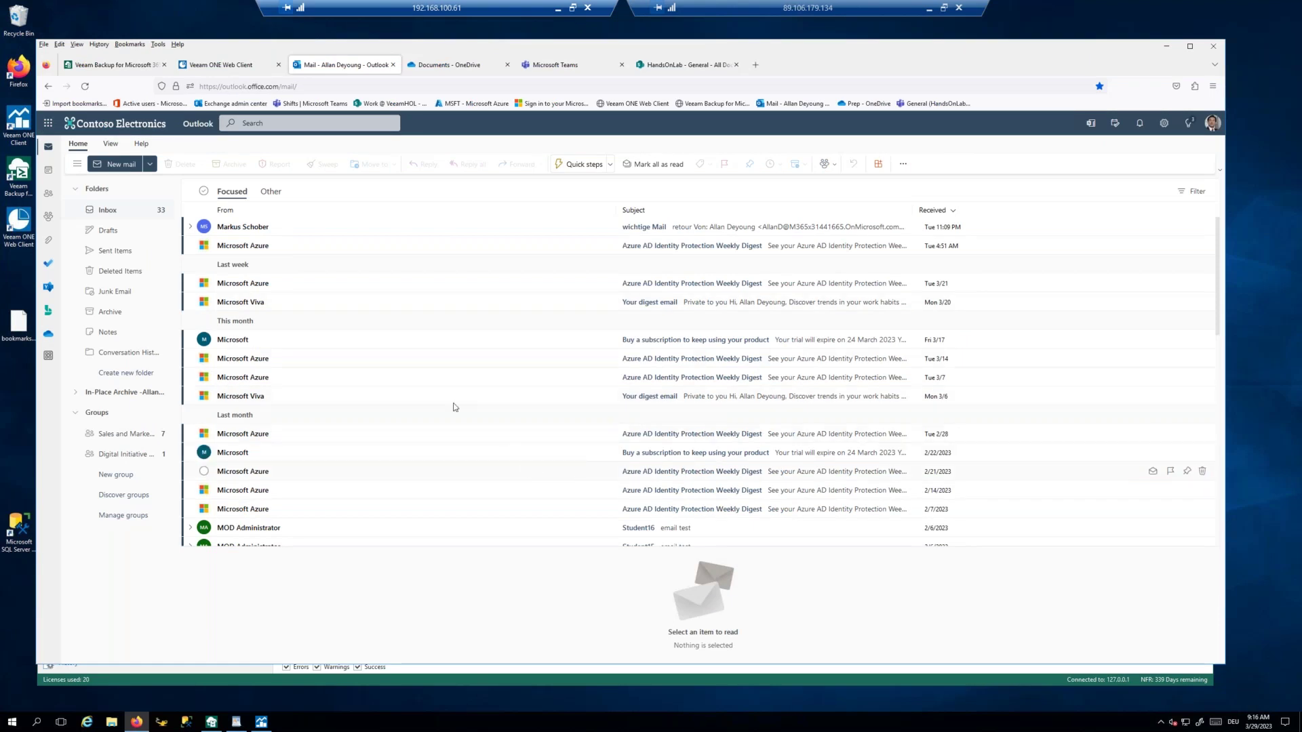
{"action": "left_click", "coordinate": [205, 231]}
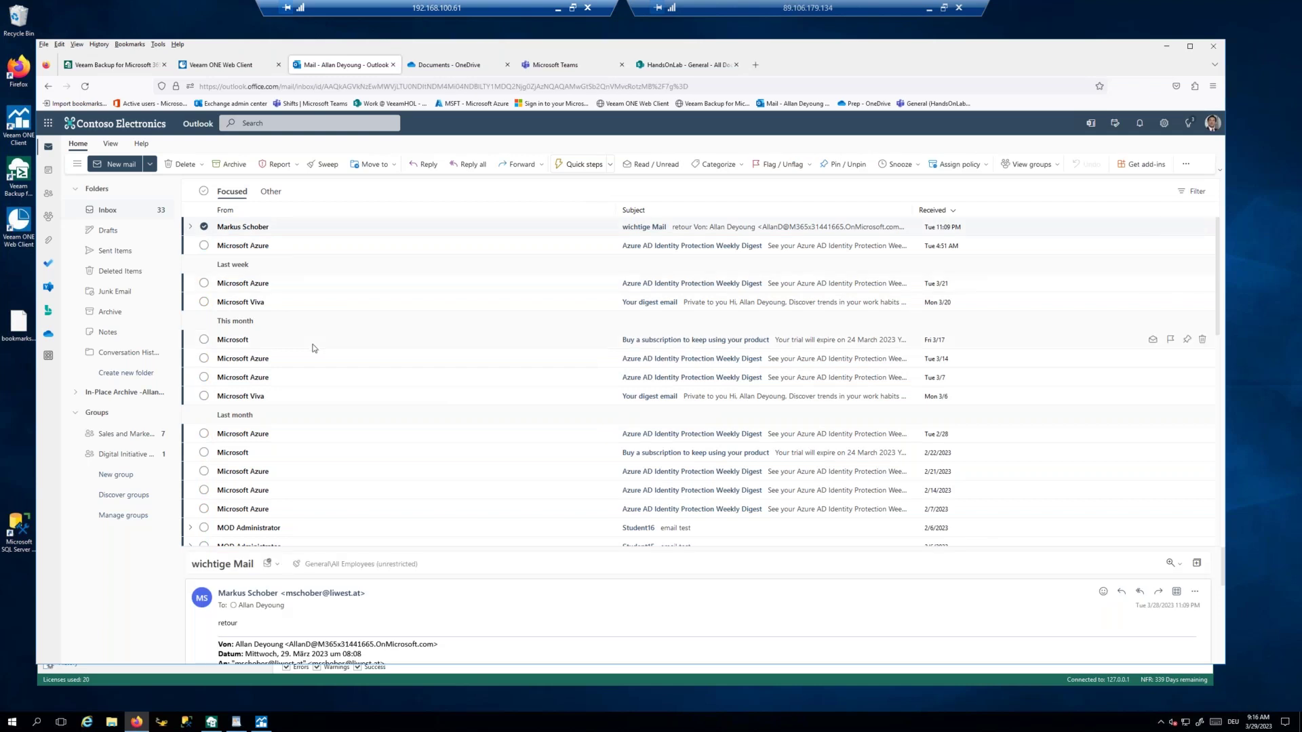
{"action": "left_click", "coordinate": [180, 164]}
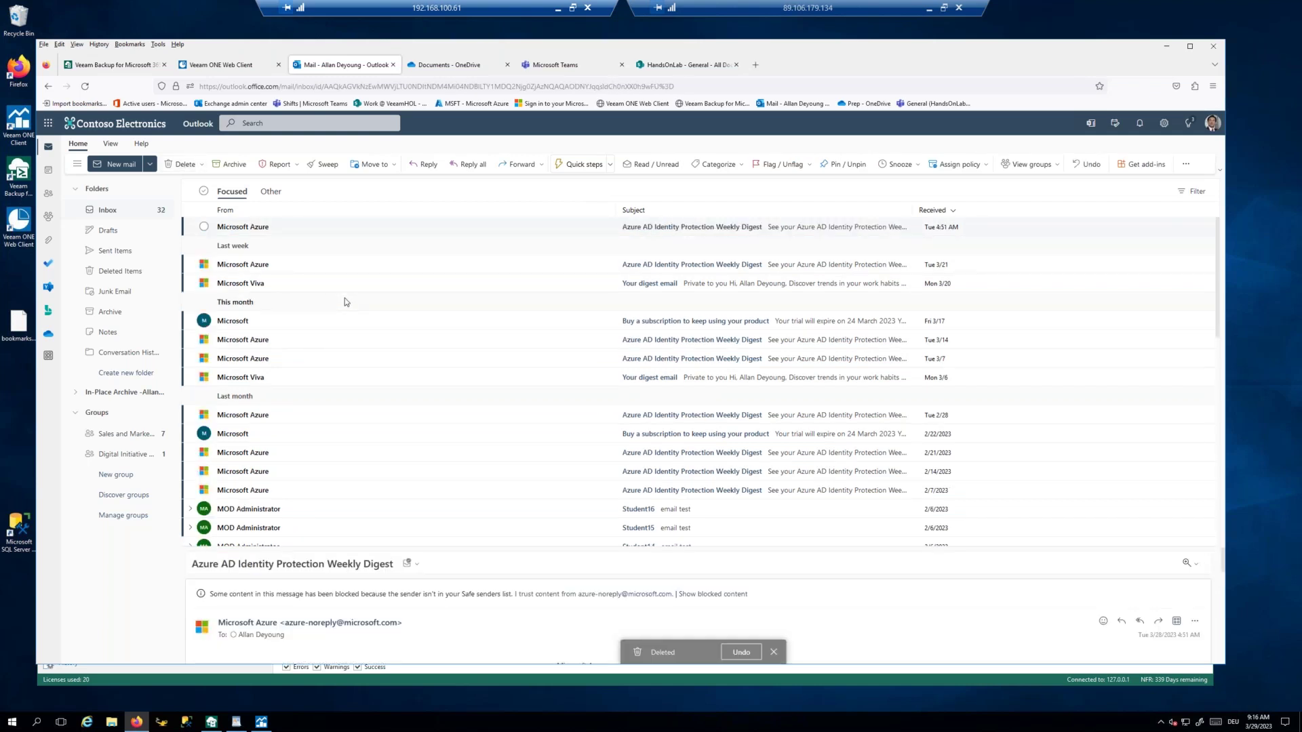
Step: Delete Student1.txt from the Veeam site's OneDrive Documents library, keeping the other Student files
{"action": "left_click", "coordinate": [442, 66]}
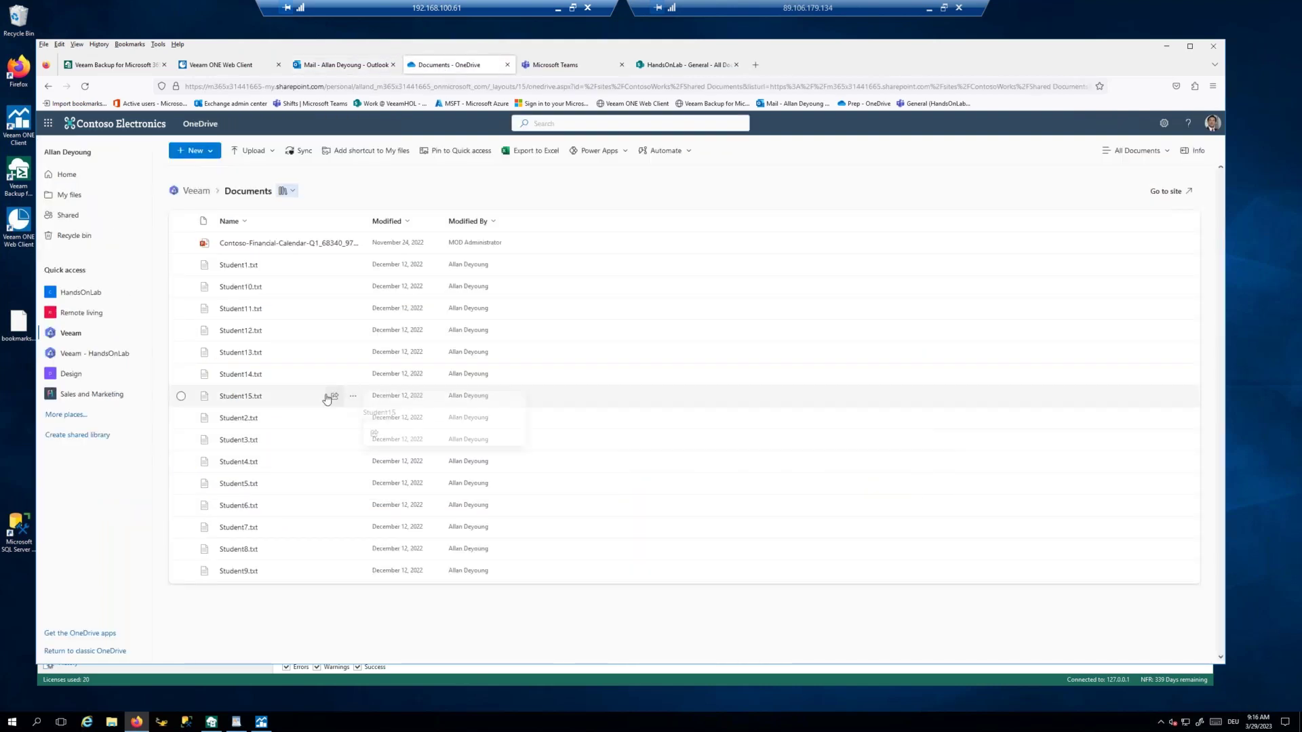
{"action": "left_click", "coordinate": [181, 264]}
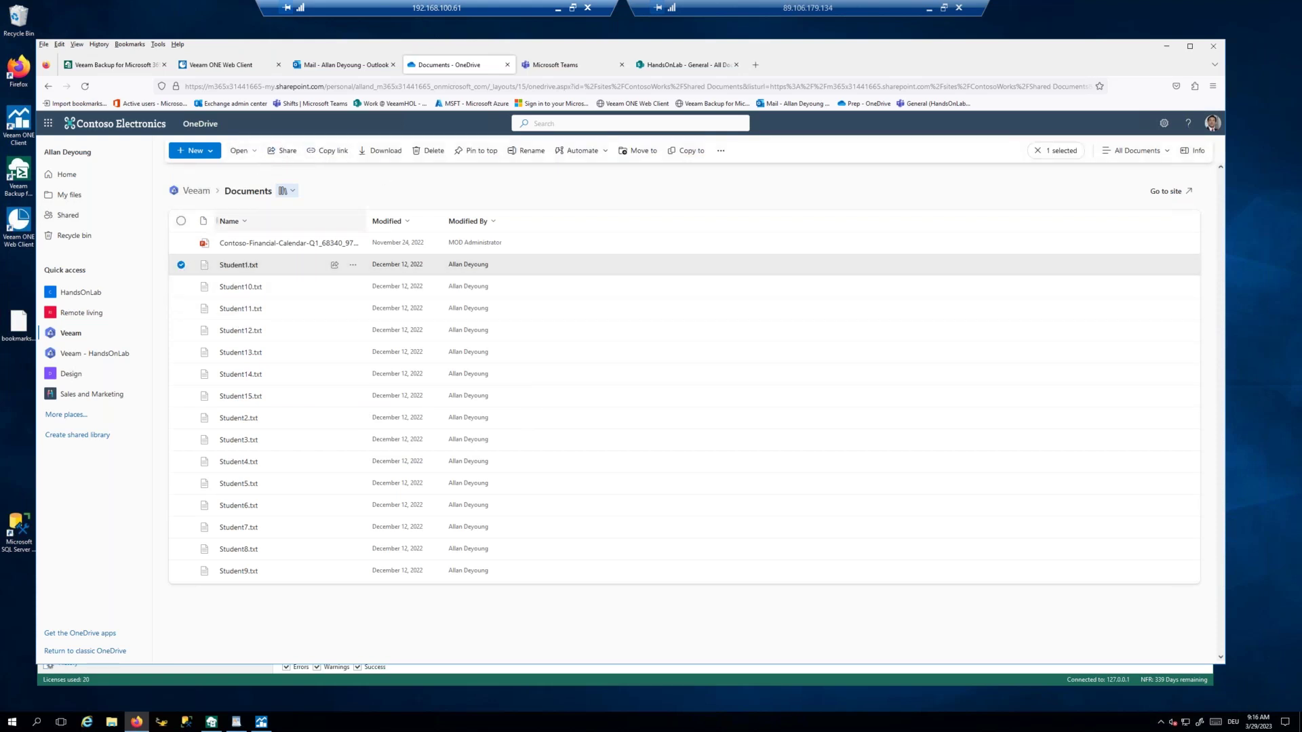
{"action": "left_click", "coordinate": [434, 150]}
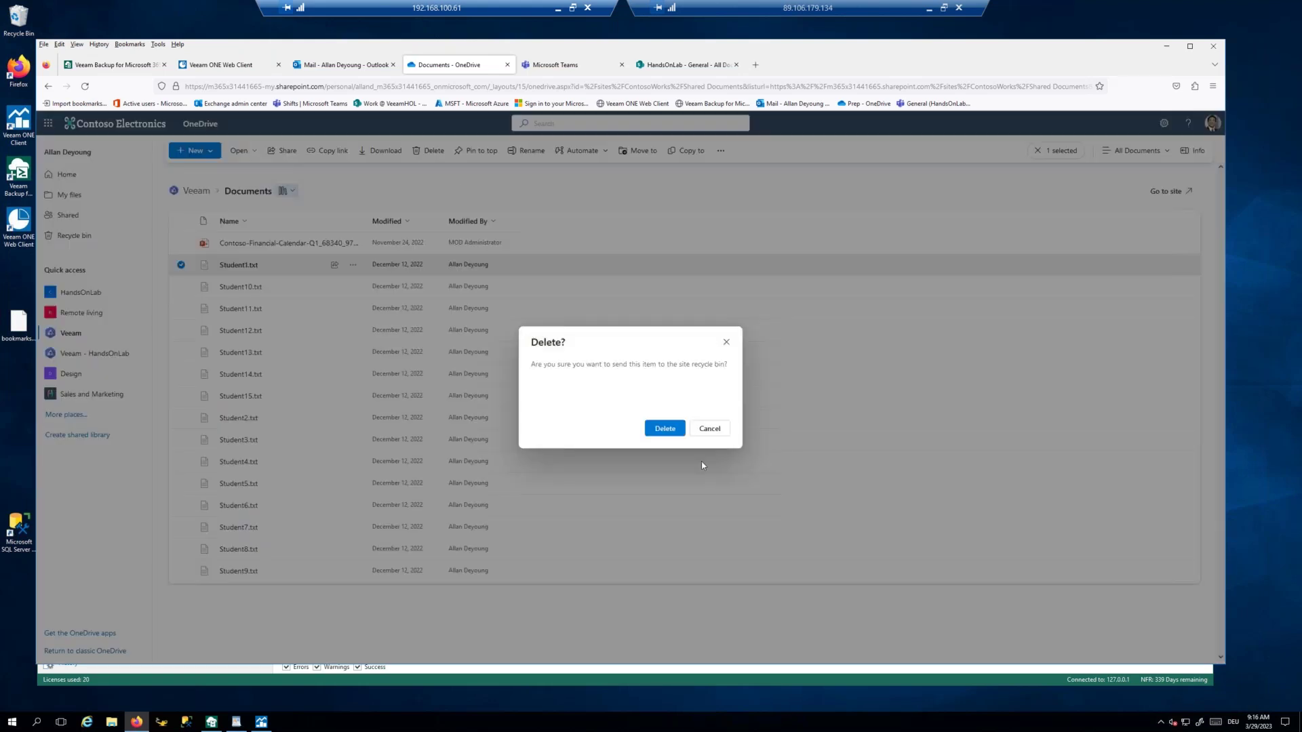
{"action": "left_click", "coordinate": [665, 428]}
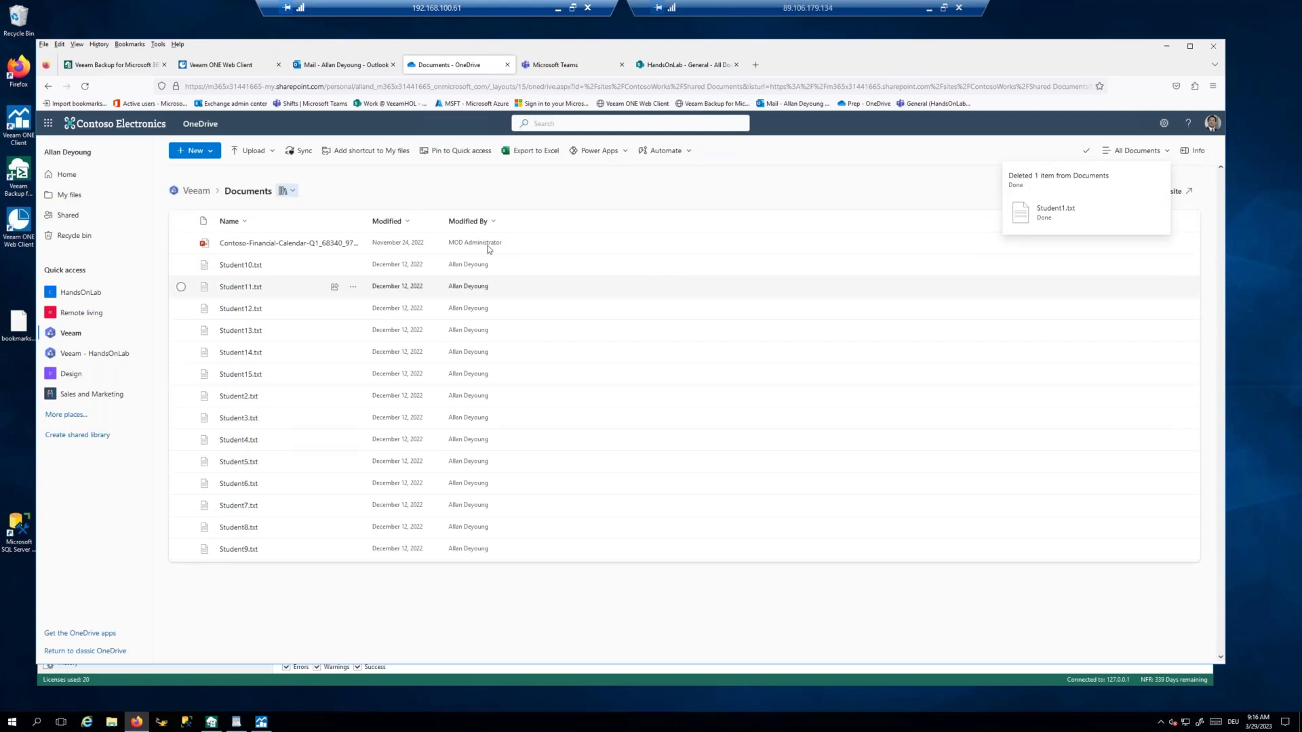
{"action": "left_click", "coordinate": [112, 68]}
Step: Bring the backup console forward and show the Restore Portal tab of General Options
{"action": "left_click_drag", "start_coordinate": [242, 50], "coordinate": [249, 53]}
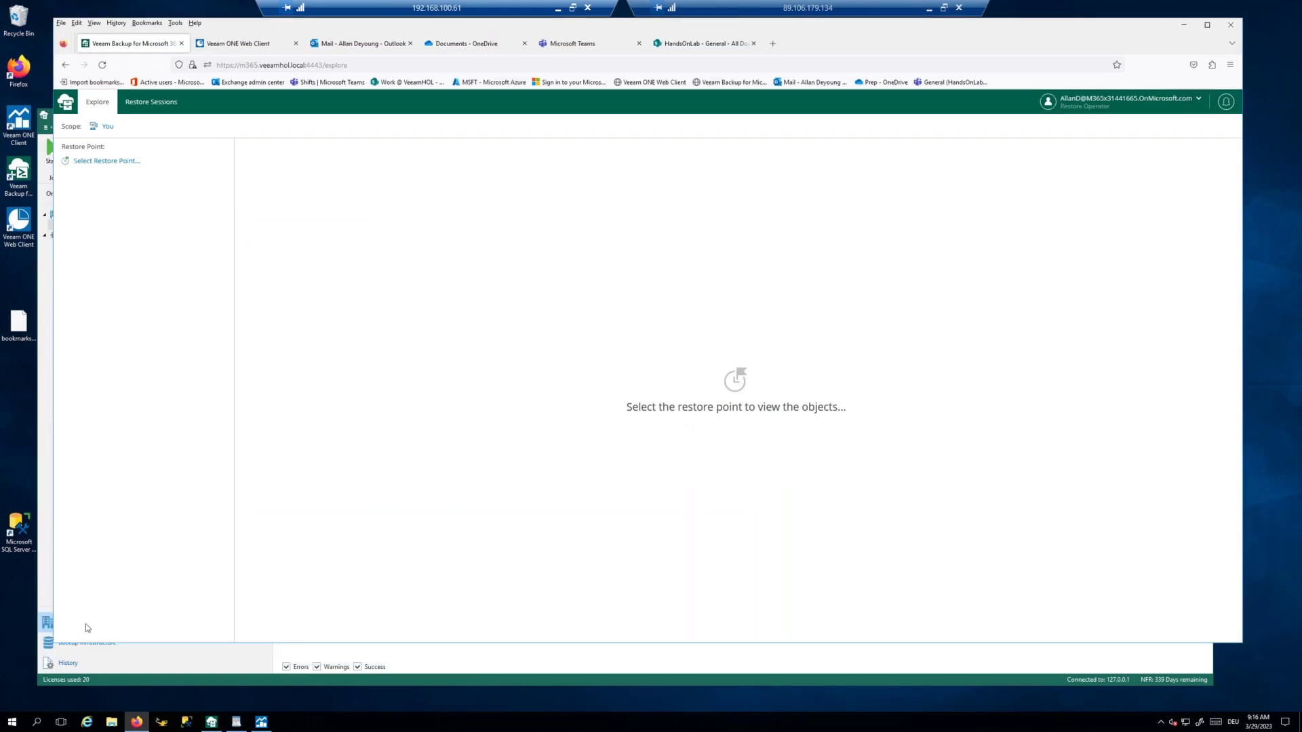
{"action": "left_click", "coordinate": [444, 663]}
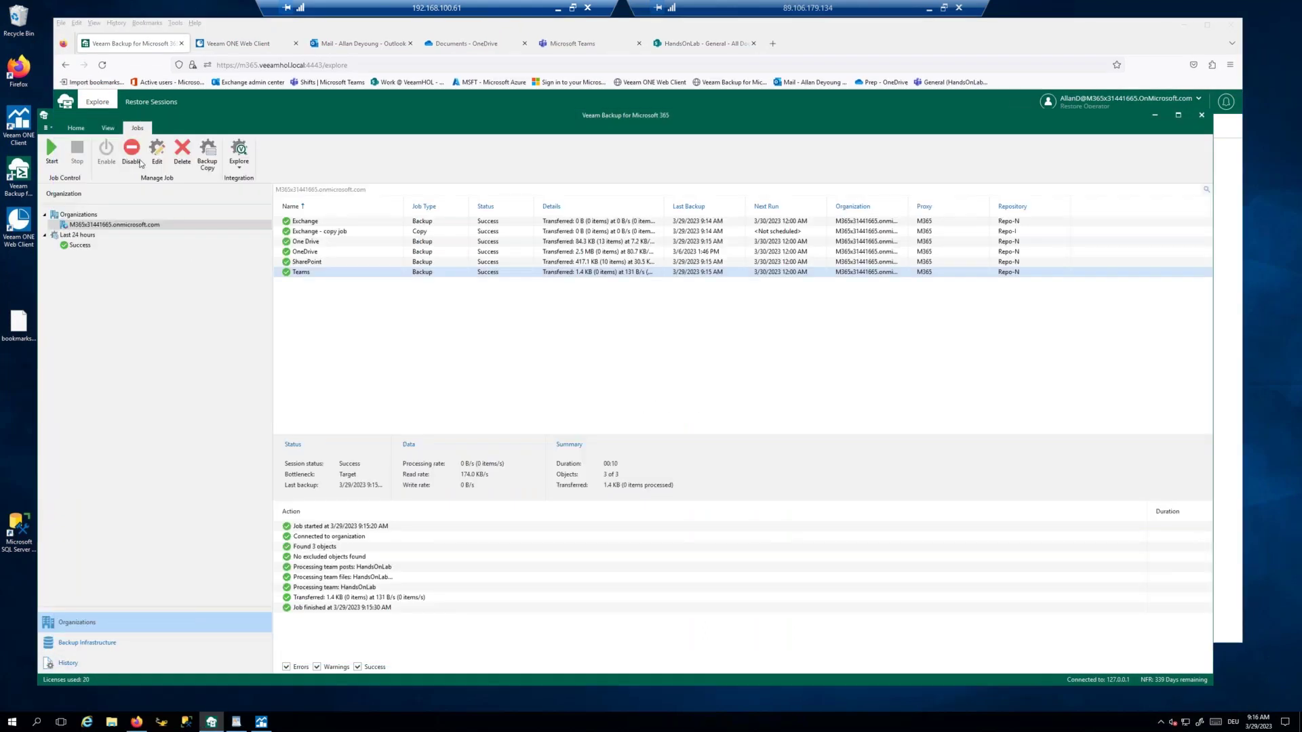
{"action": "left_click", "coordinate": [48, 129]}
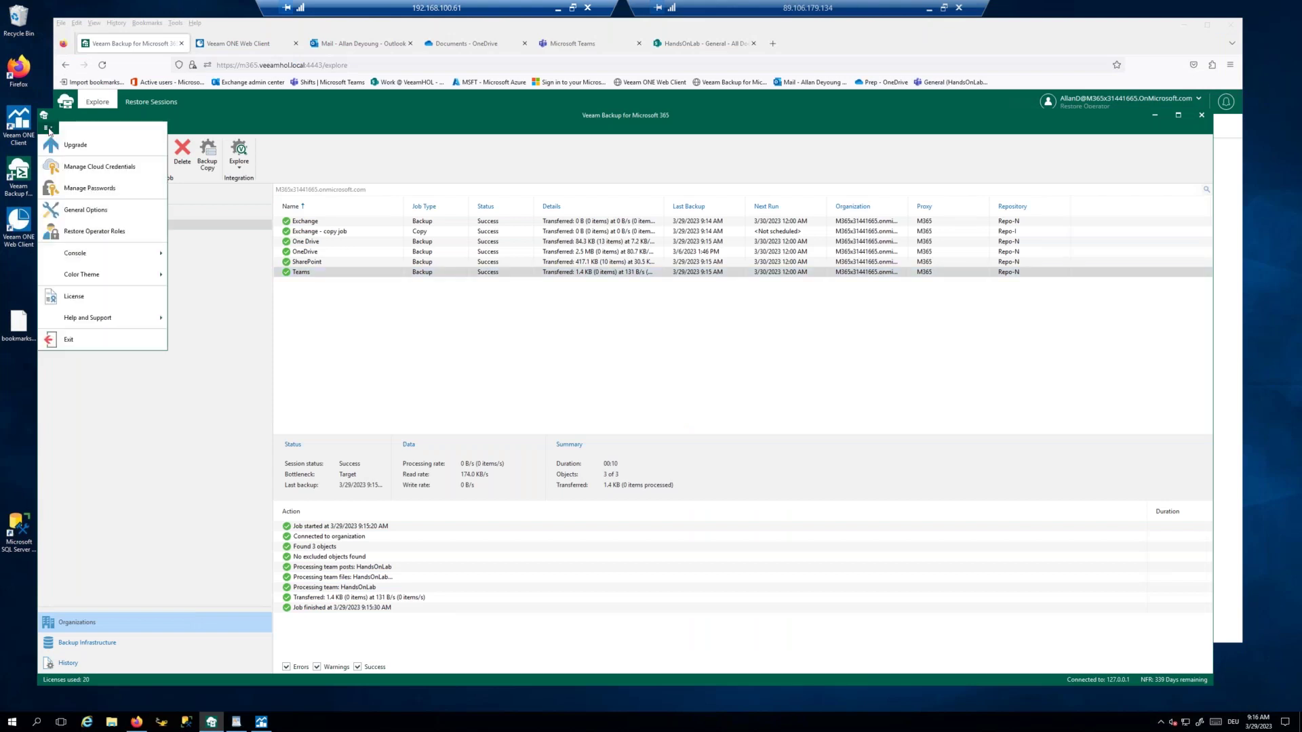
{"action": "left_click", "coordinate": [94, 216]}
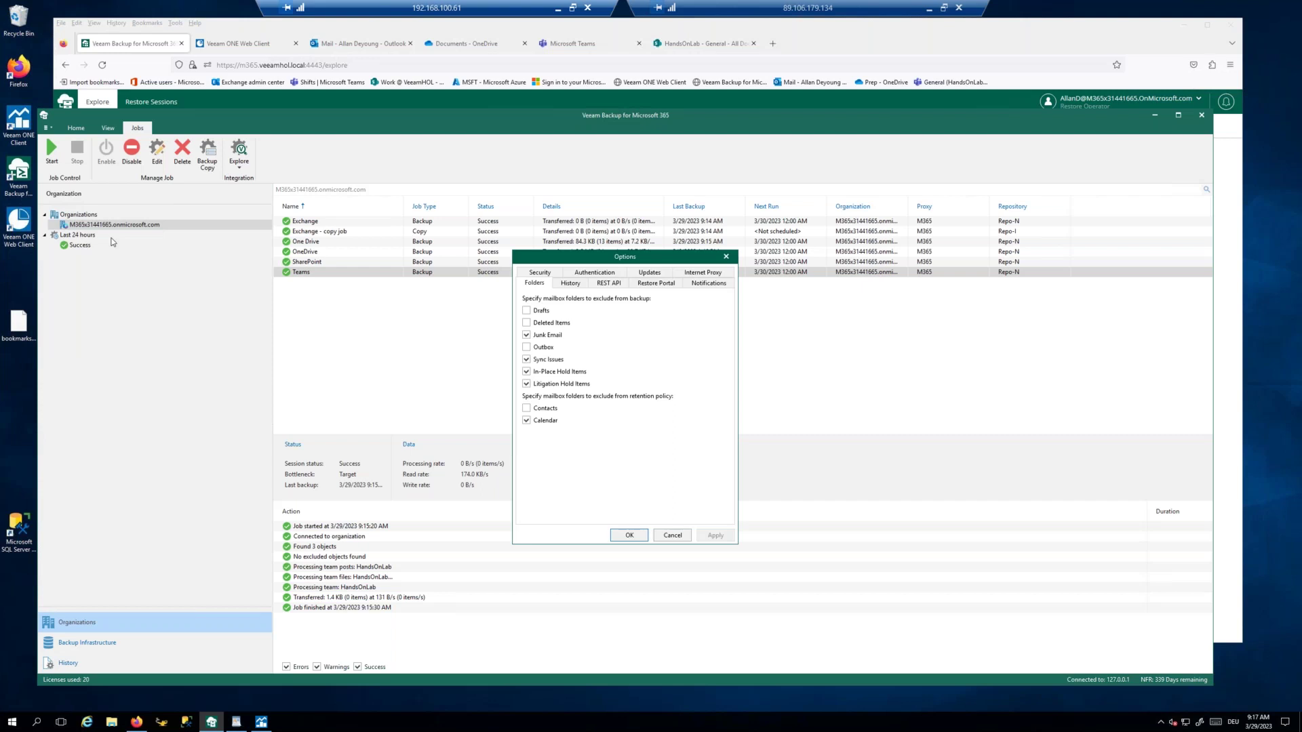
{"action": "left_click", "coordinate": [657, 285]}
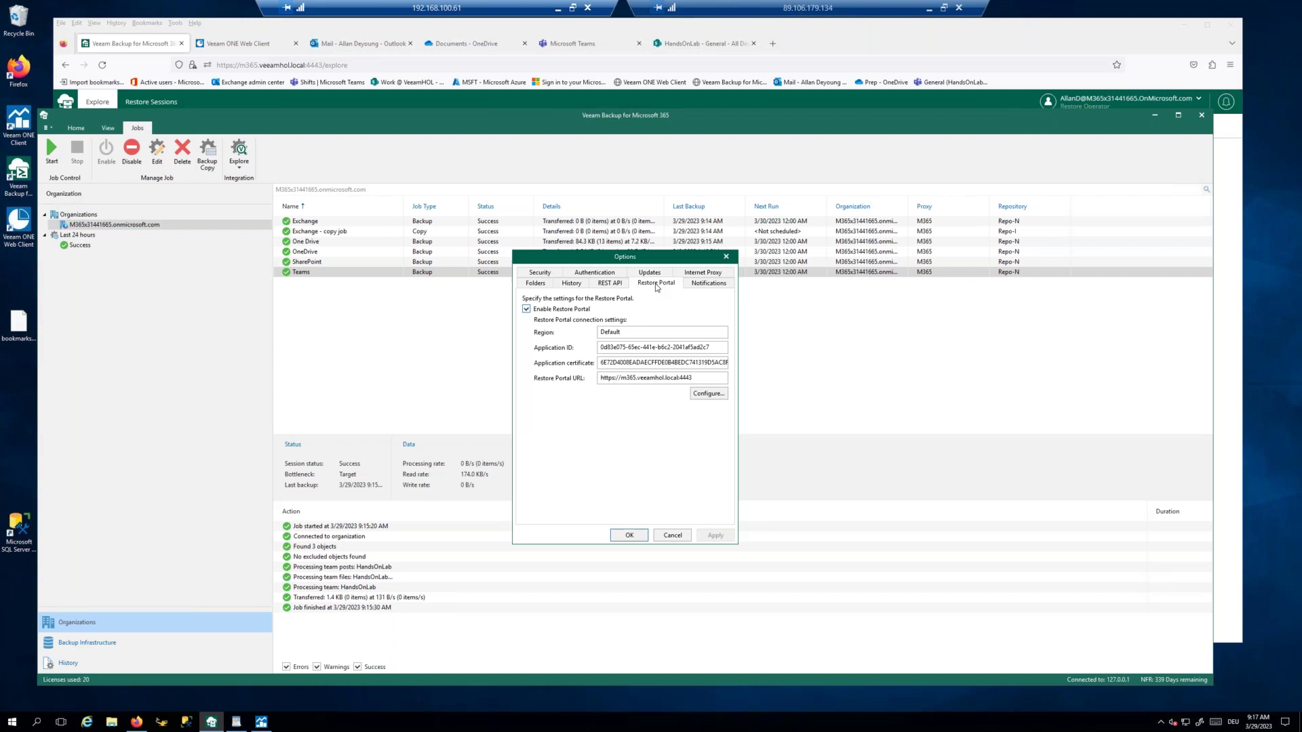
Step: Review the Restore Portal application configuration and URL, closing both without changes
{"action": "left_click", "coordinate": [718, 394]}
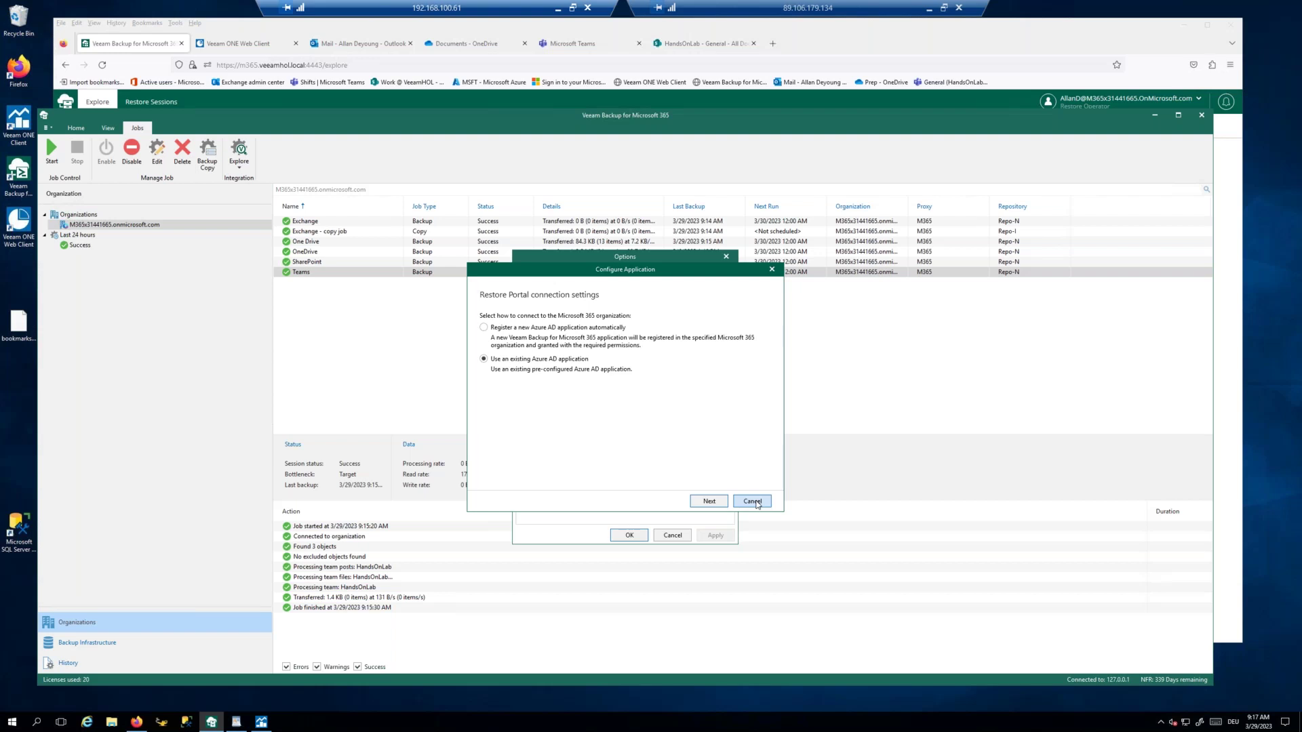
{"action": "left_click", "coordinate": [758, 503]}
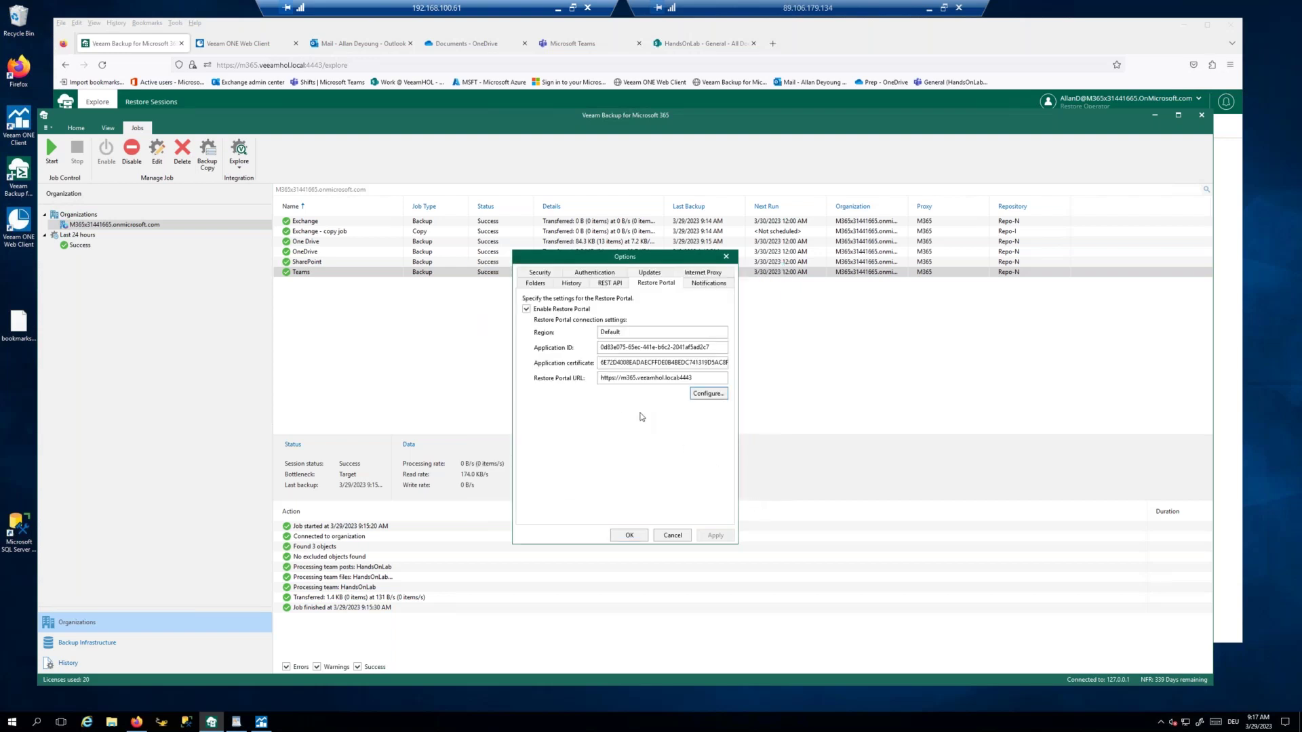
{"action": "left_click", "coordinate": [632, 379]}
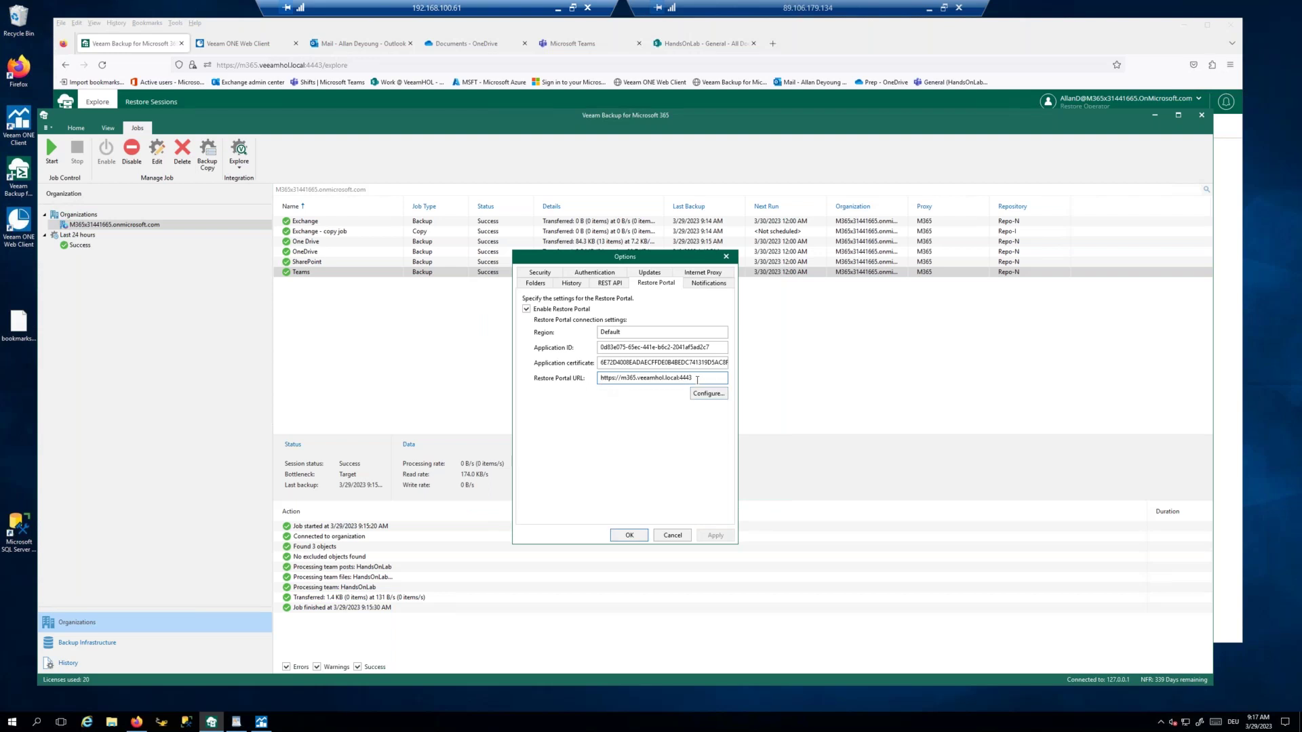
{"action": "left_click_drag", "start_coordinate": [695, 379], "coordinate": [591, 383]}
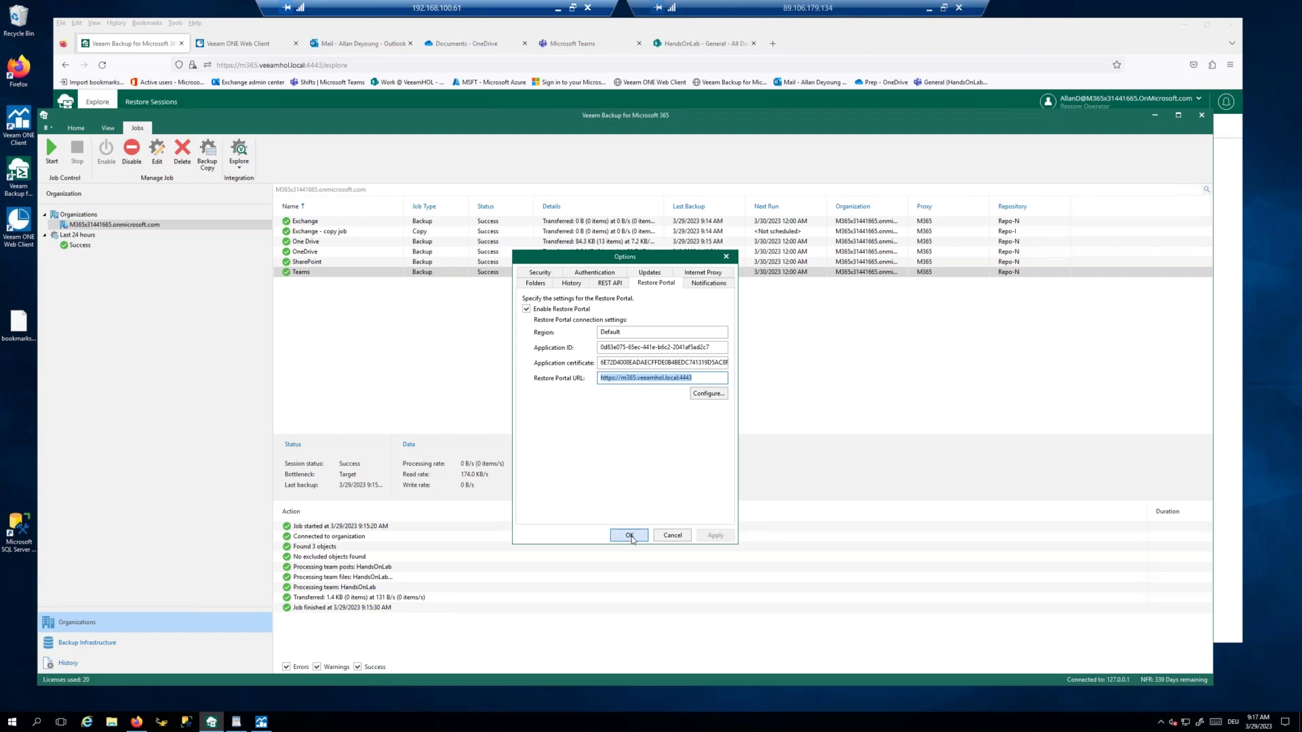
{"action": "left_click", "coordinate": [673, 535]}
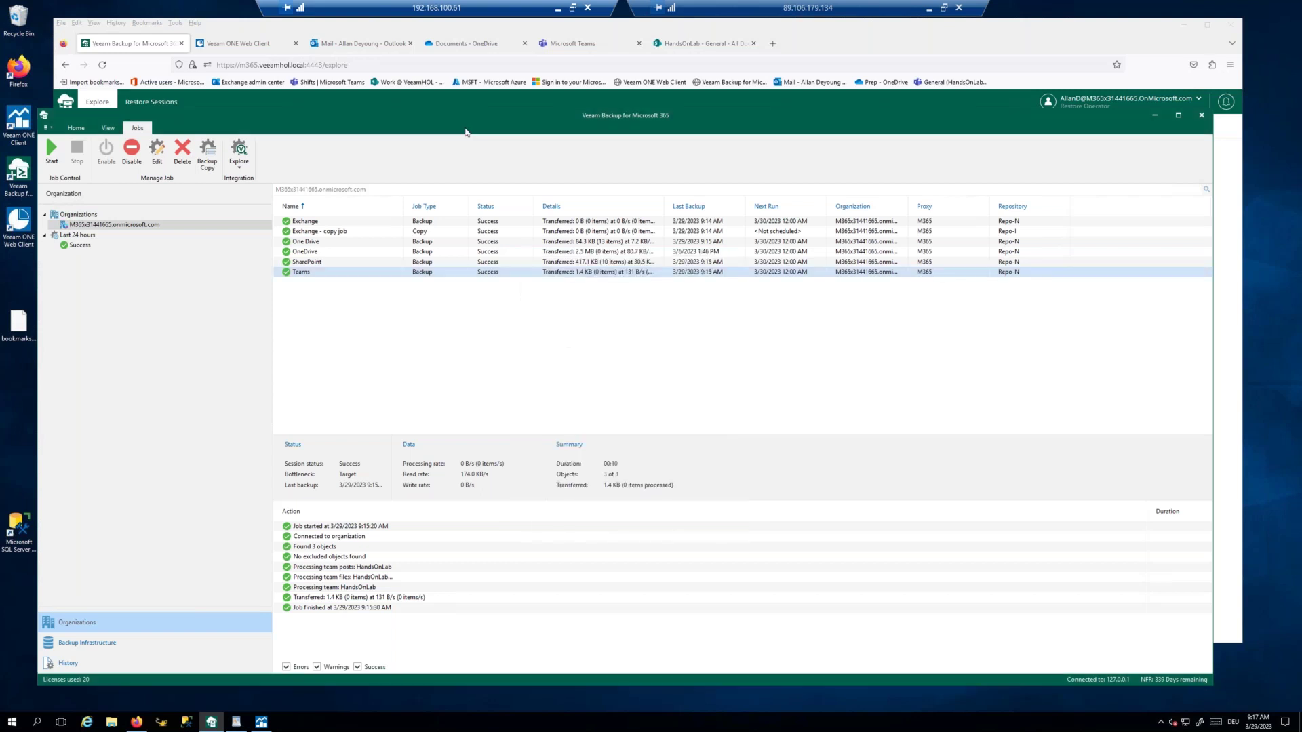
{"action": "left_click", "coordinate": [830, 32]}
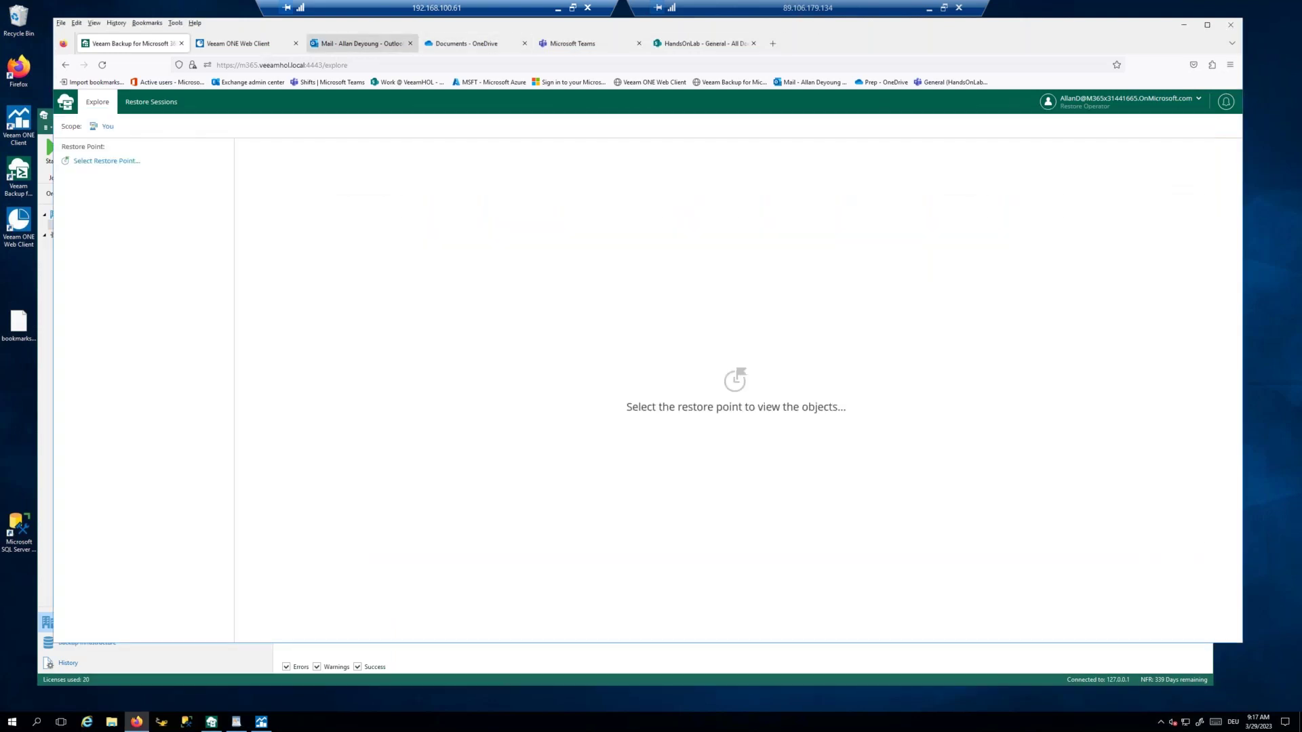
{"action": "left_click_drag", "start_coordinate": [265, 32], "coordinate": [256, 36]}
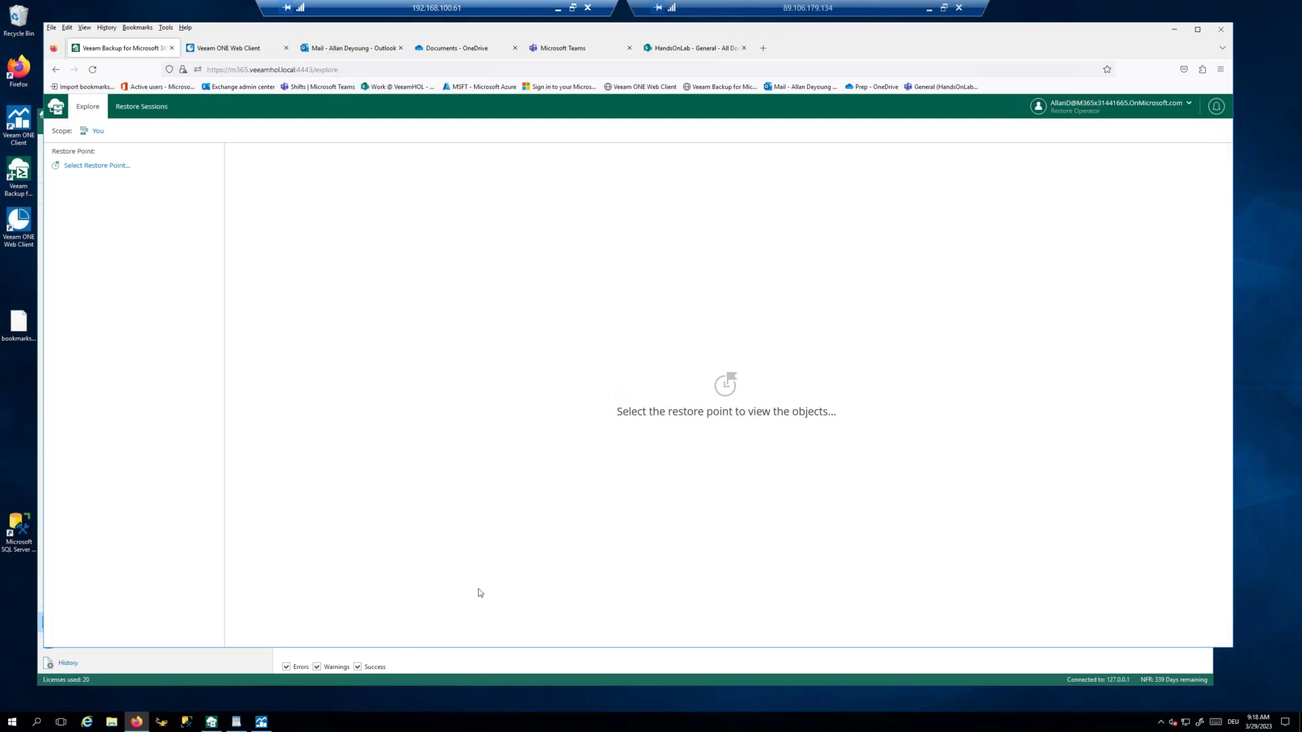
{"action": "left_click", "coordinate": [270, 683]}
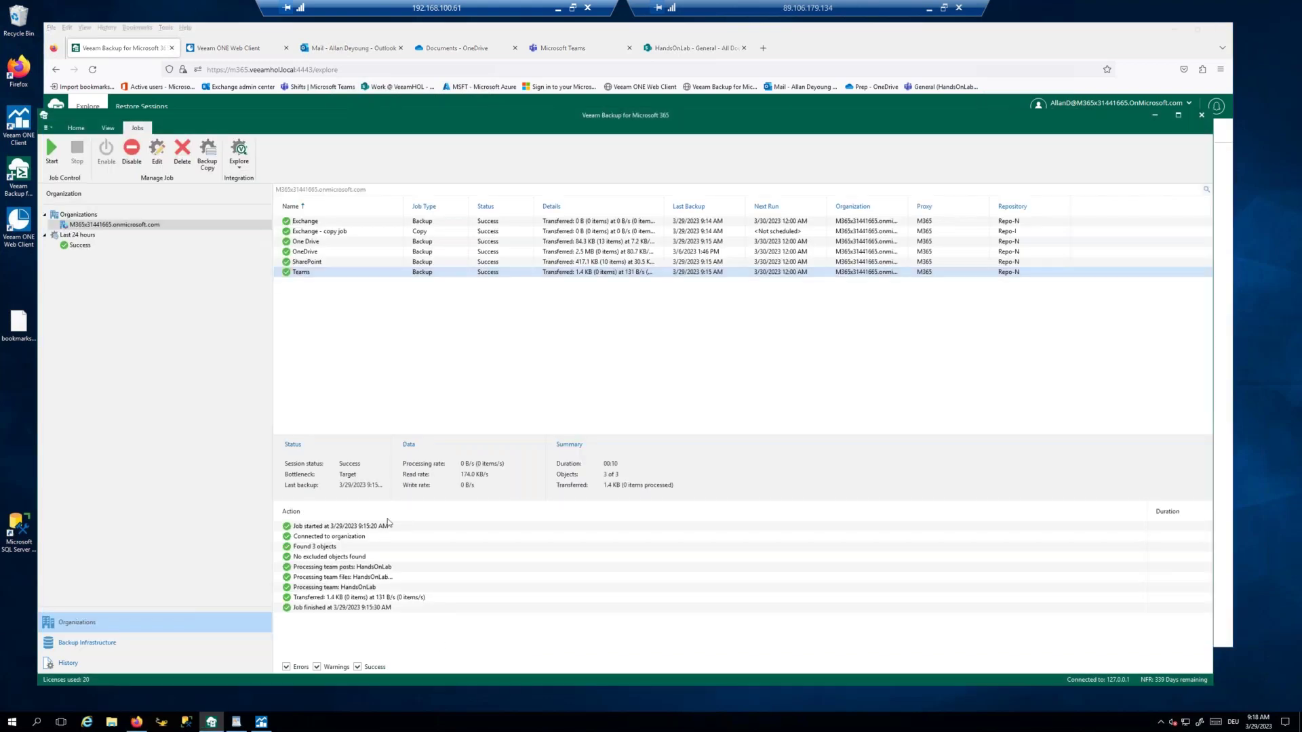
{"action": "left_click", "coordinate": [47, 128]}
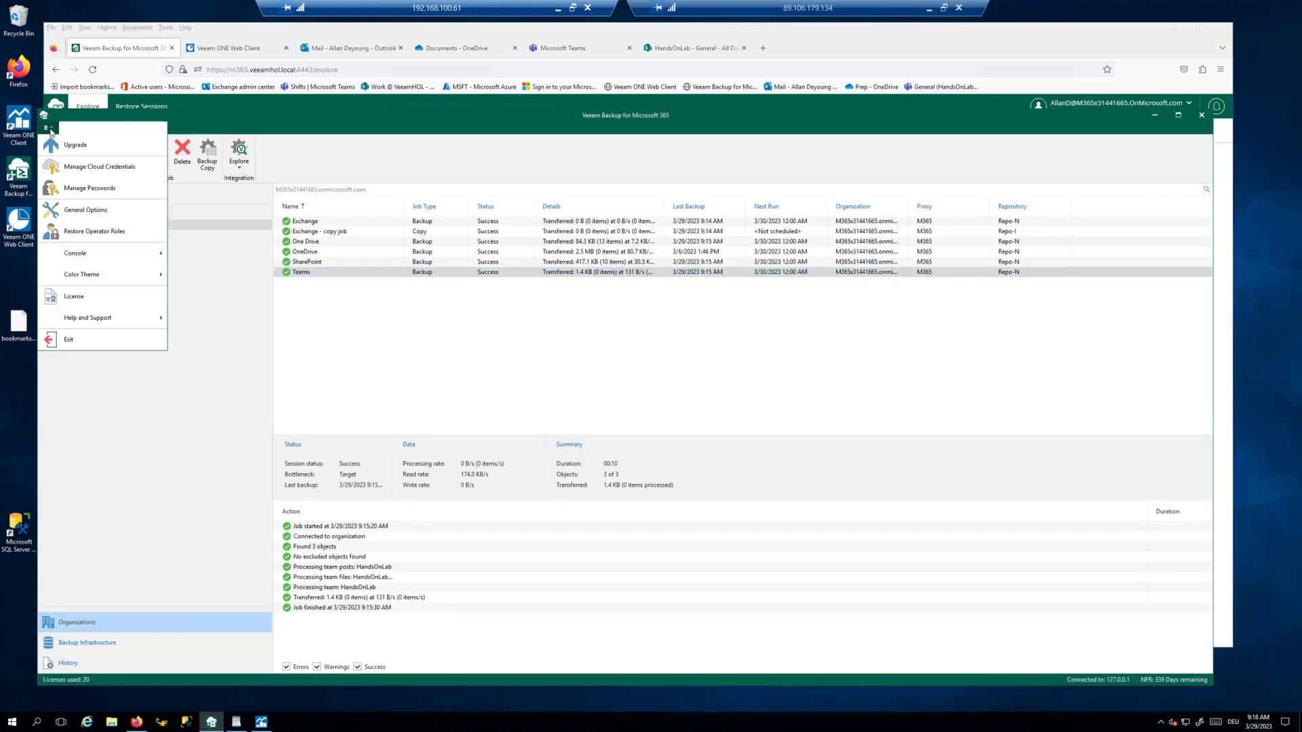
{"action": "left_click", "coordinate": [93, 236]}
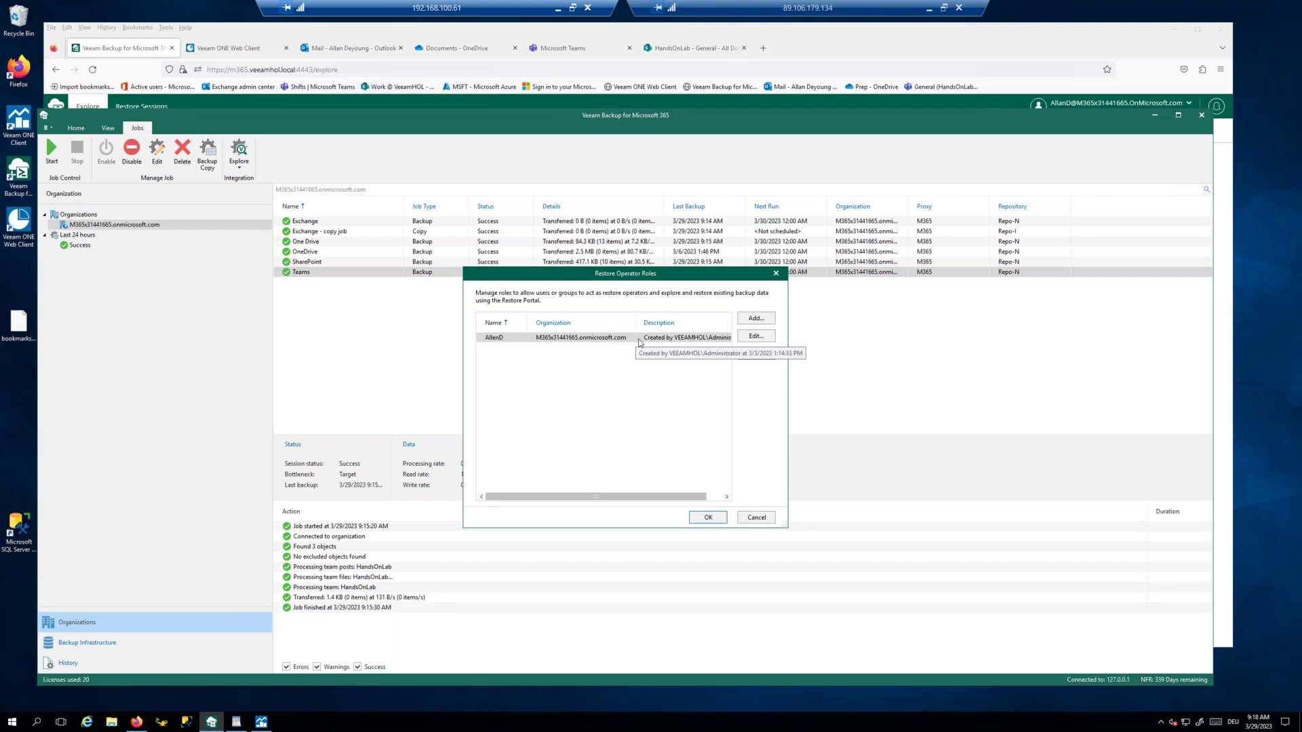
{"action": "left_click", "coordinate": [757, 518]}
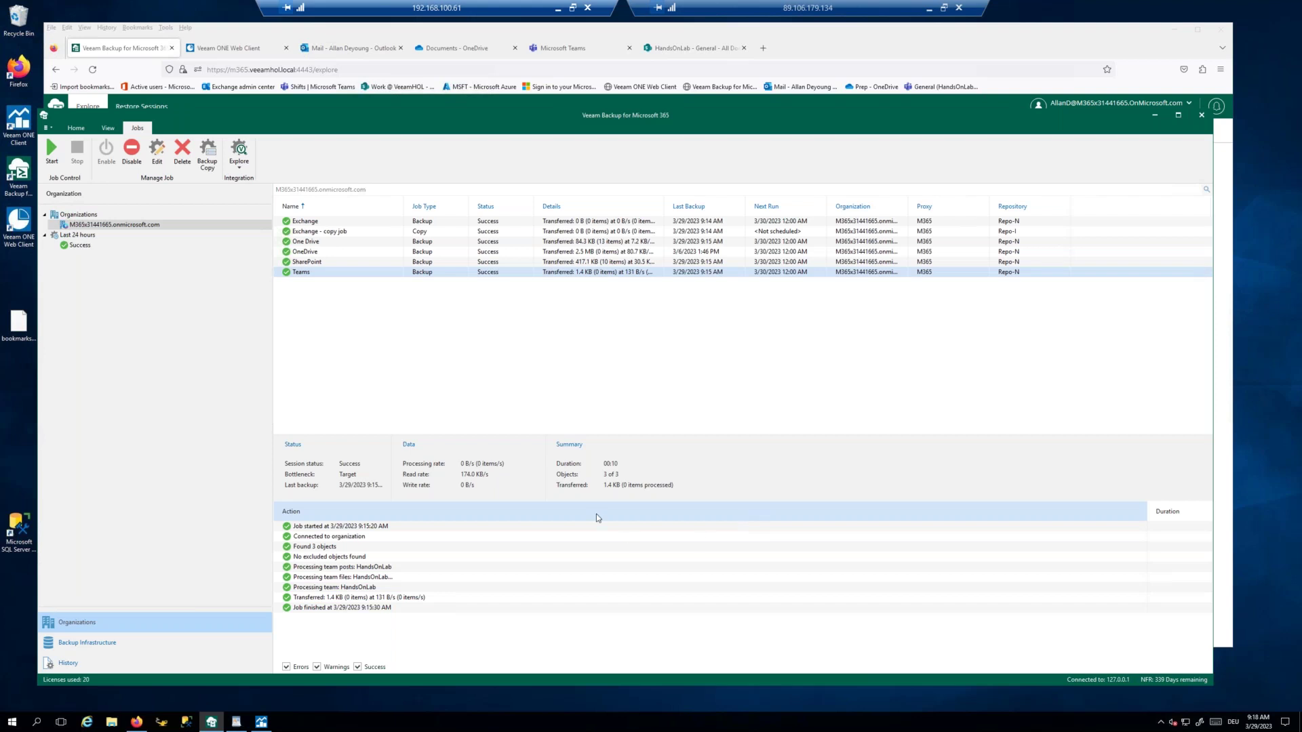
Step: Apply the latest restore point in the Restore Portal, leaving the restore scope unchanged
{"action": "left_click", "coordinate": [137, 723]}
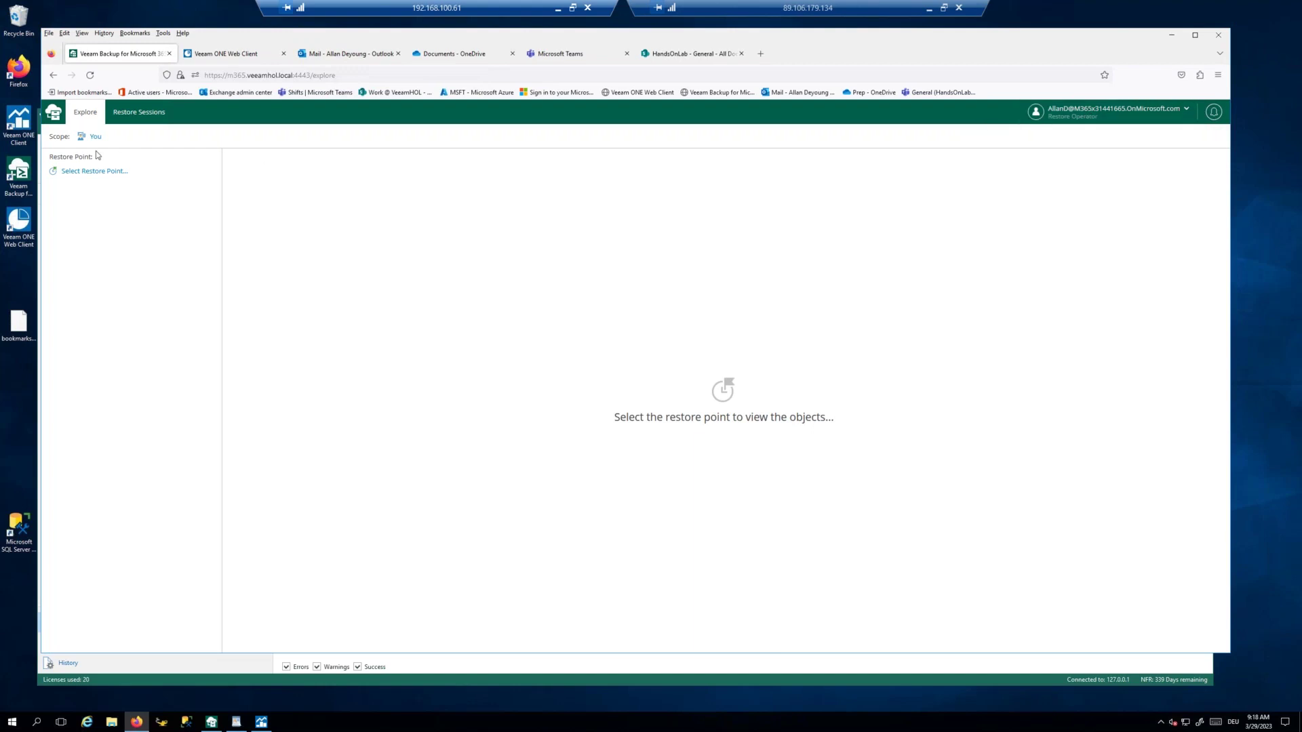
{"action": "left_click", "coordinate": [95, 138]}
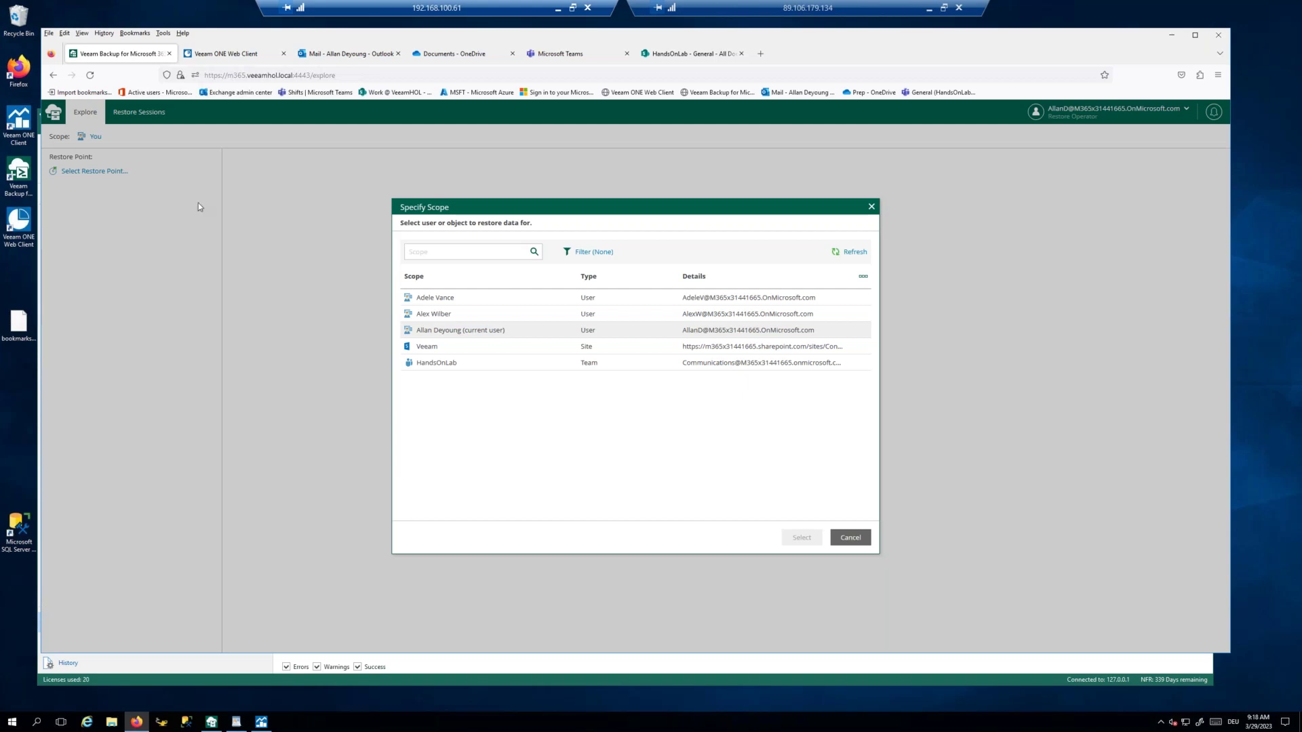
{"action": "left_click", "coordinate": [531, 362]}
{"action": "left_click", "coordinate": [871, 206]}
{"action": "left_click", "coordinate": [94, 173]}
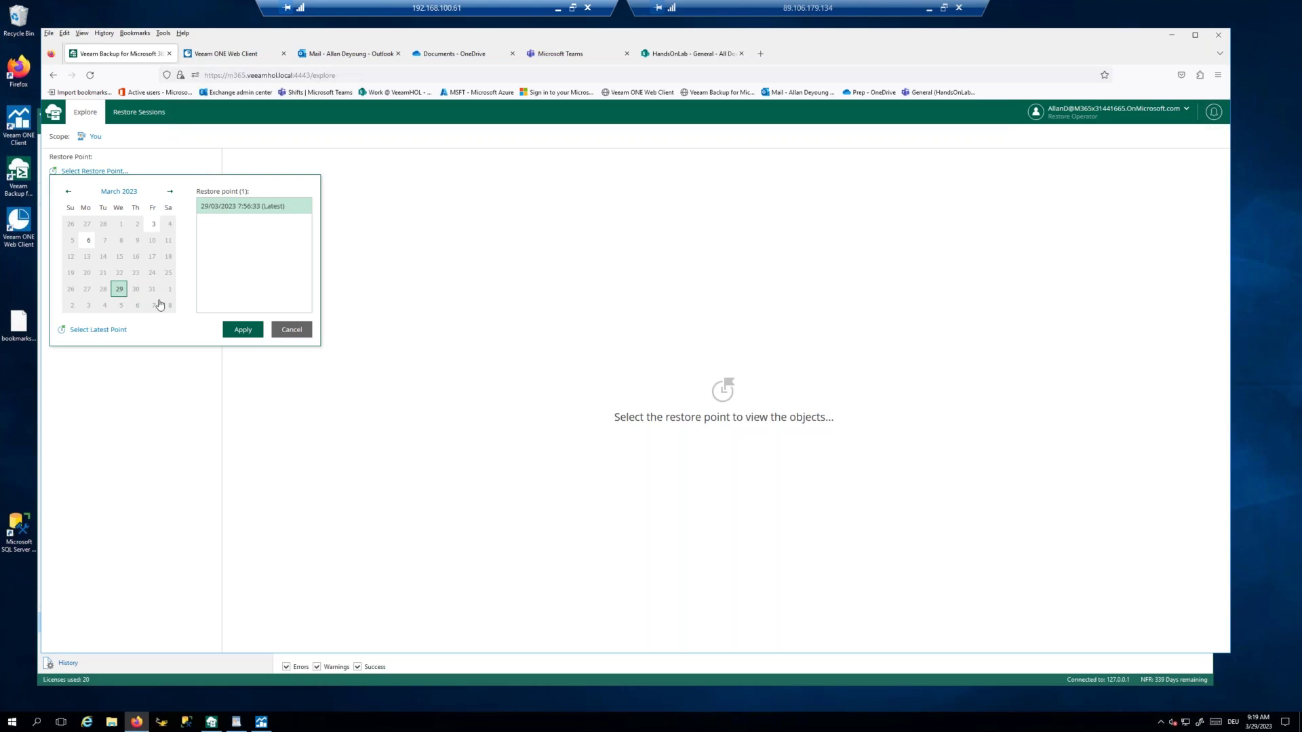
{"action": "left_click", "coordinate": [243, 331]}
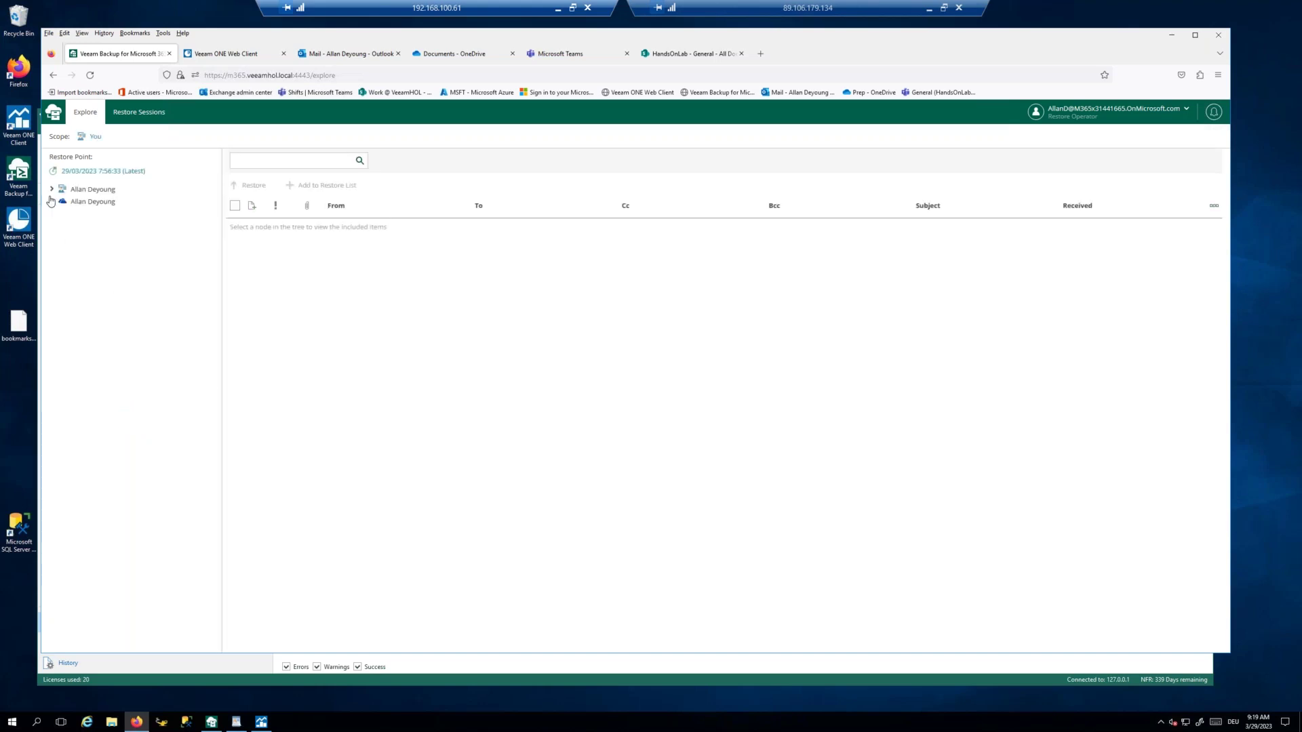
Step: List the backed-up Inbox messages sorted by Received, newest first
{"action": "left_click", "coordinate": [51, 189]}
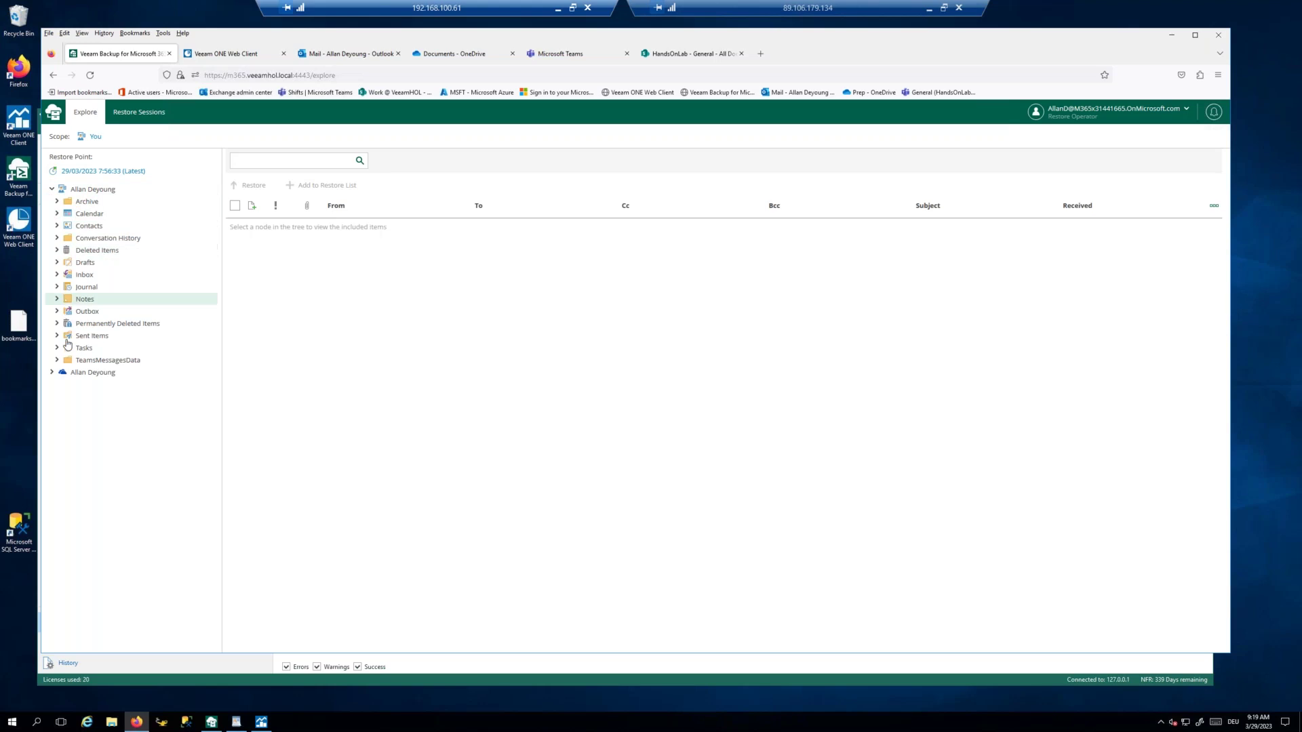
{"action": "left_click", "coordinate": [51, 372]}
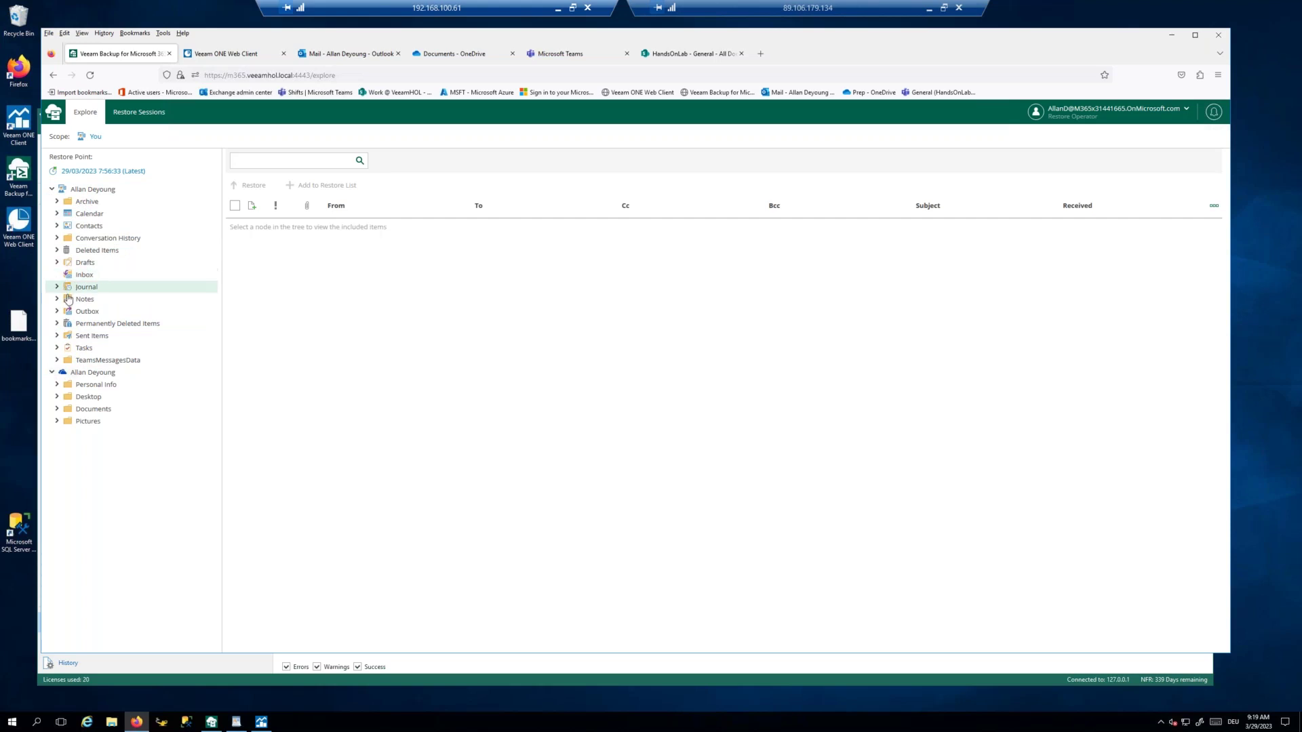
{"action": "left_click", "coordinate": [98, 276]}
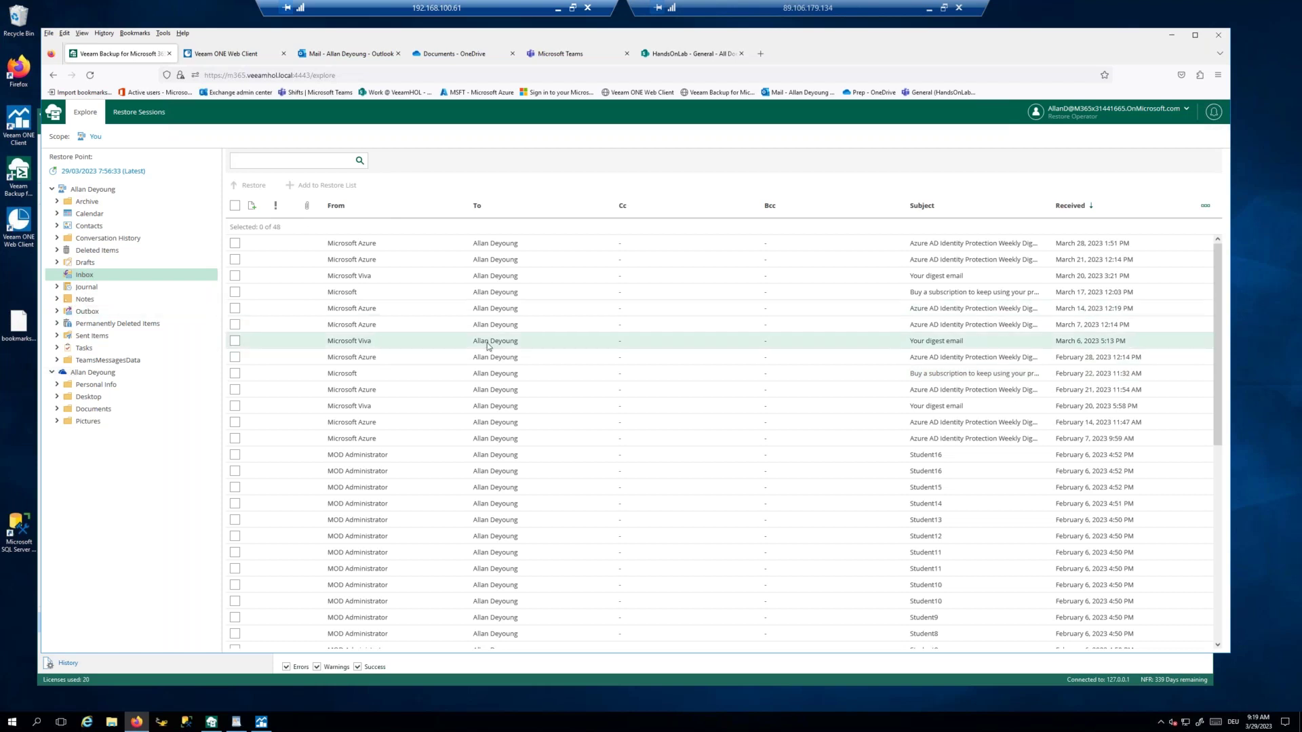
{"action": "scroll", "coordinate": [488, 347], "scroll_direction": "down", "scroll_amount": 5}
{"action": "scroll", "coordinate": [488, 348], "scroll_direction": "up", "scroll_amount": 5}
{"action": "scroll", "coordinate": [719, 441], "scroll_direction": "down", "scroll_amount": 2}
{"action": "scroll", "coordinate": [719, 441], "scroll_direction": "up", "scroll_amount": 2}
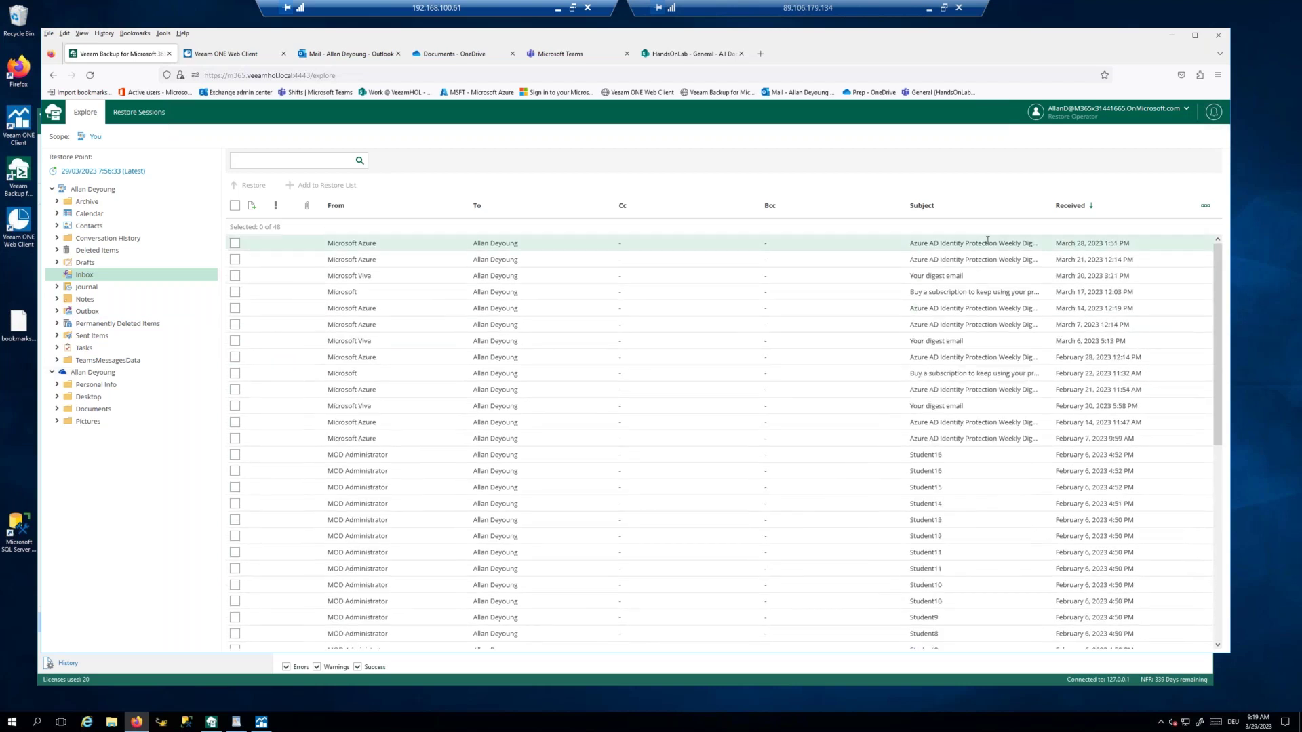
{"action": "left_click", "coordinate": [1094, 209]}
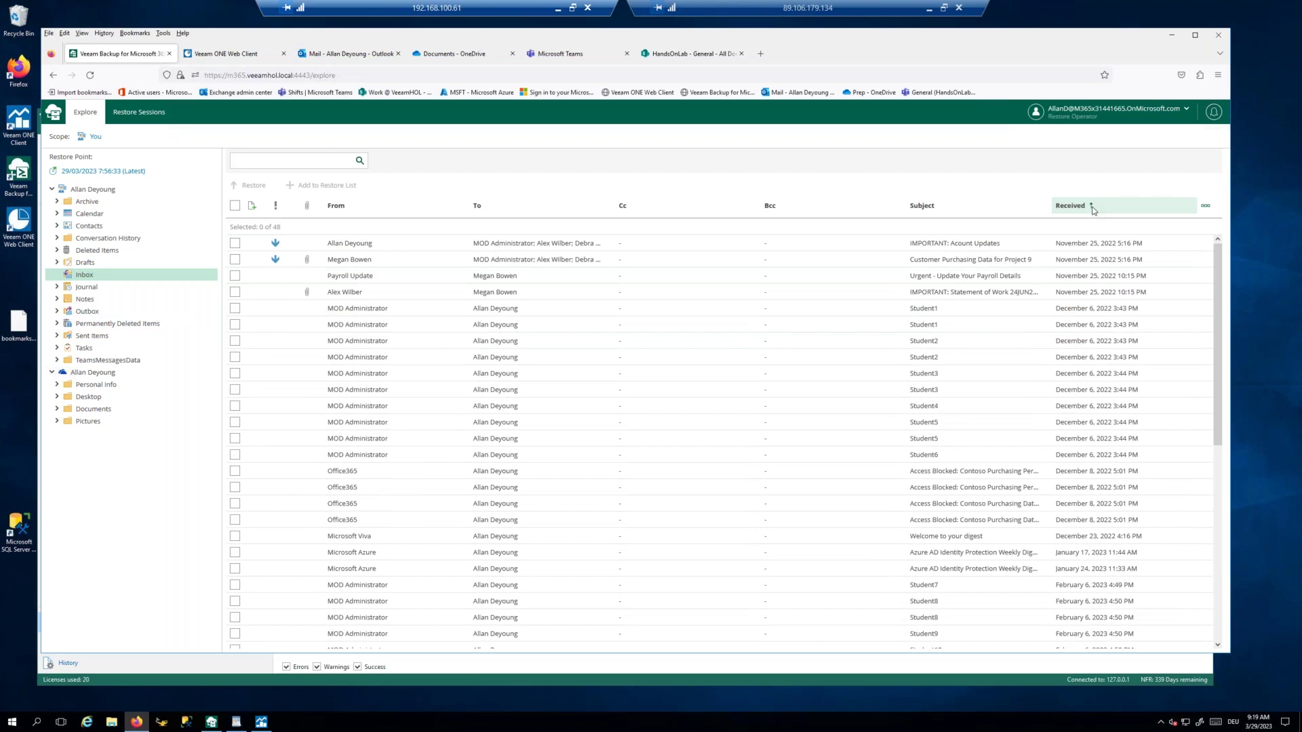
{"action": "left_click", "coordinate": [1093, 208]}
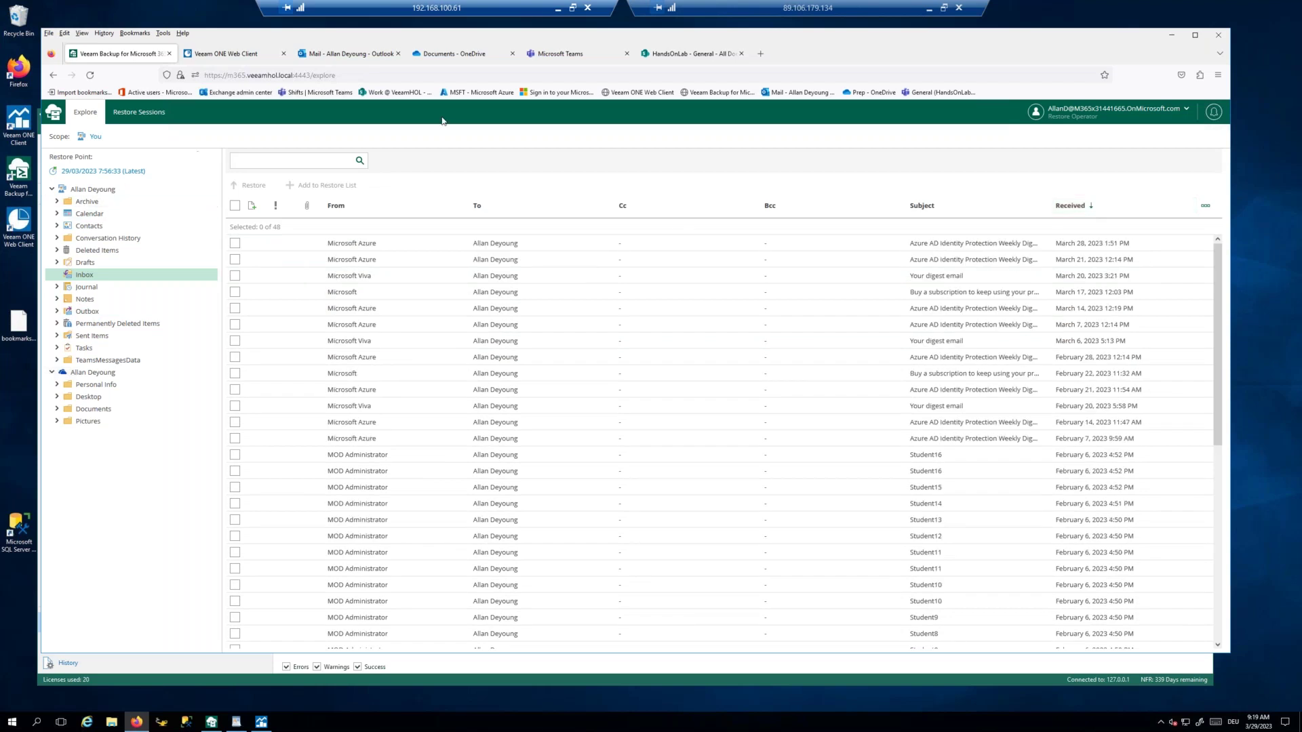
Step: Sign out of the restore portal and reopen its login page in a new tab
{"action": "left_click", "coordinate": [1185, 112]}
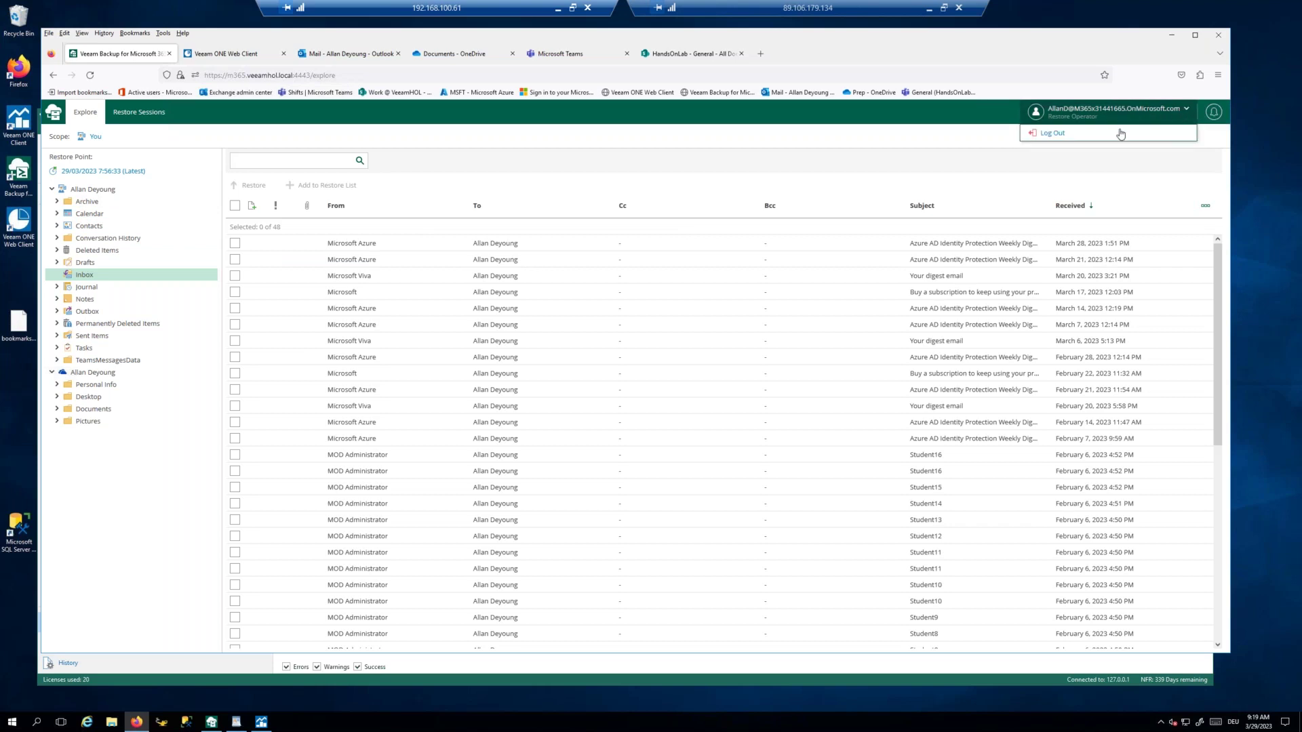
{"action": "left_click", "coordinate": [1053, 134]}
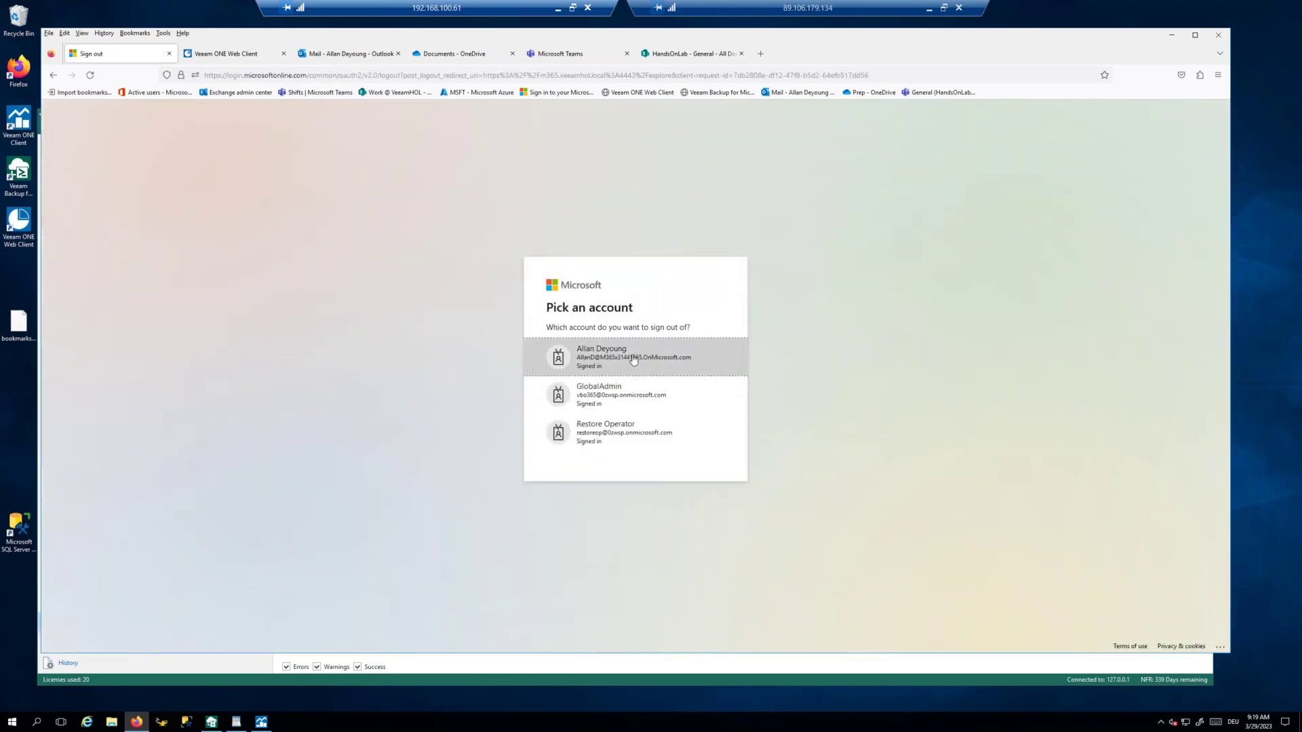
{"action": "left_click", "coordinate": [169, 53]}
{"action": "left_click", "coordinate": [646, 54]}
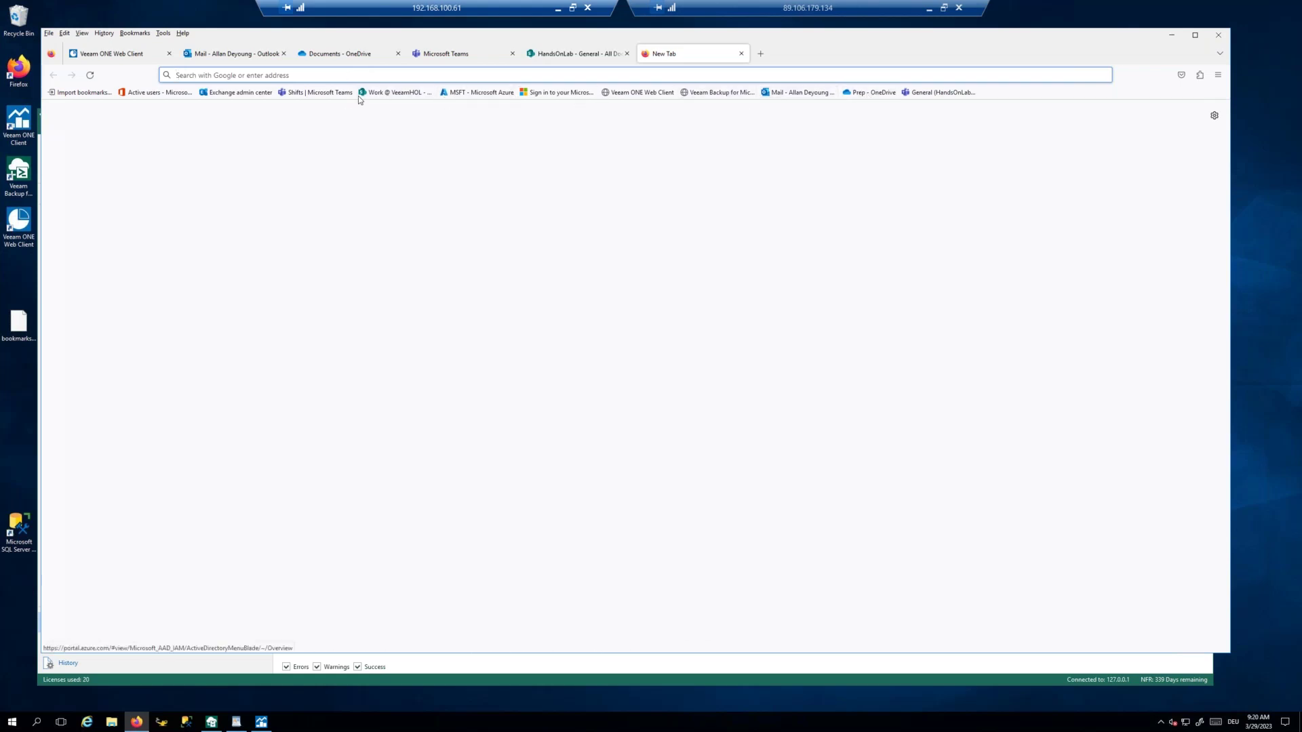
{"action": "left_click", "coordinate": [714, 92]}
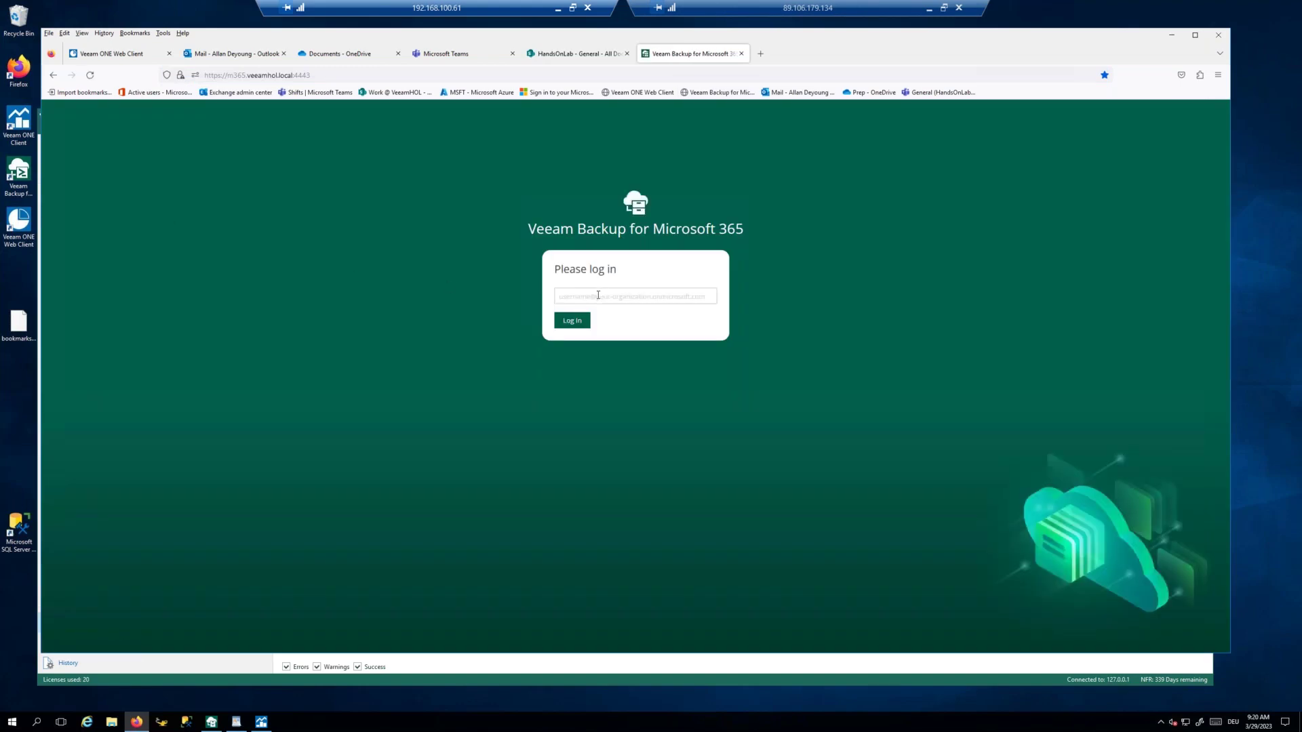
{"action": "left_click", "coordinate": [598, 295]}
Step: Minimize the browser and the backup console to reach the desktop
{"action": "left_click_drag", "start_coordinate": [263, 43], "coordinate": [379, 57]}
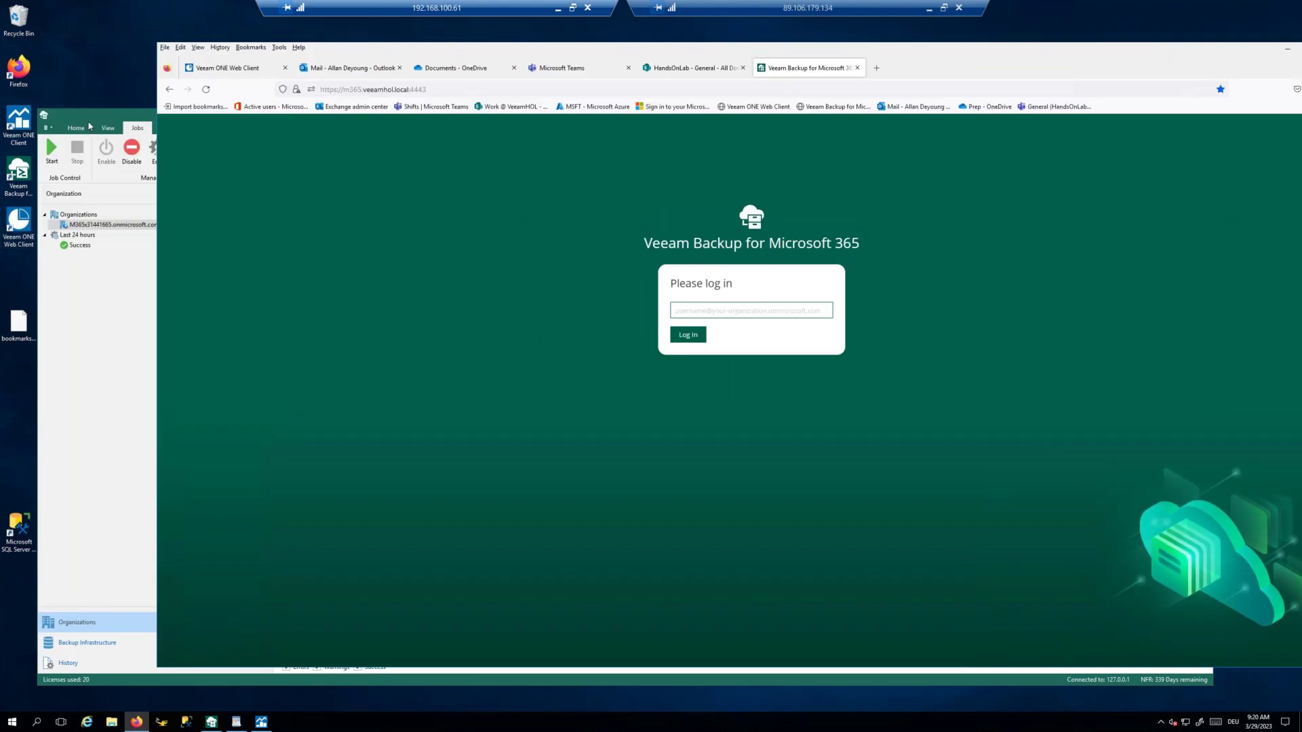
{"action": "left_click", "coordinate": [1287, 49]}
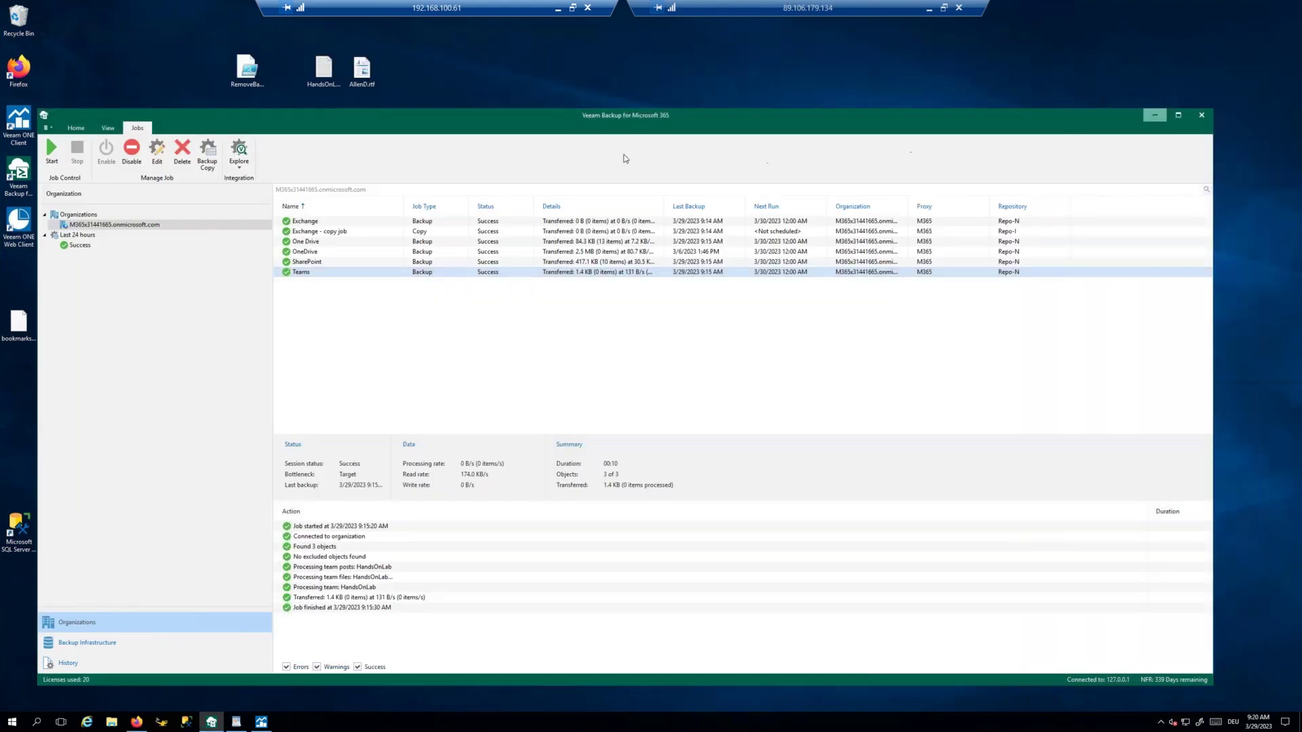
{"action": "left_click", "coordinate": [1156, 115]}
Step: Copy the login username from HandsOnLab.txt and return to the portal login page
{"action": "double_click", "coordinate": [324, 68]}
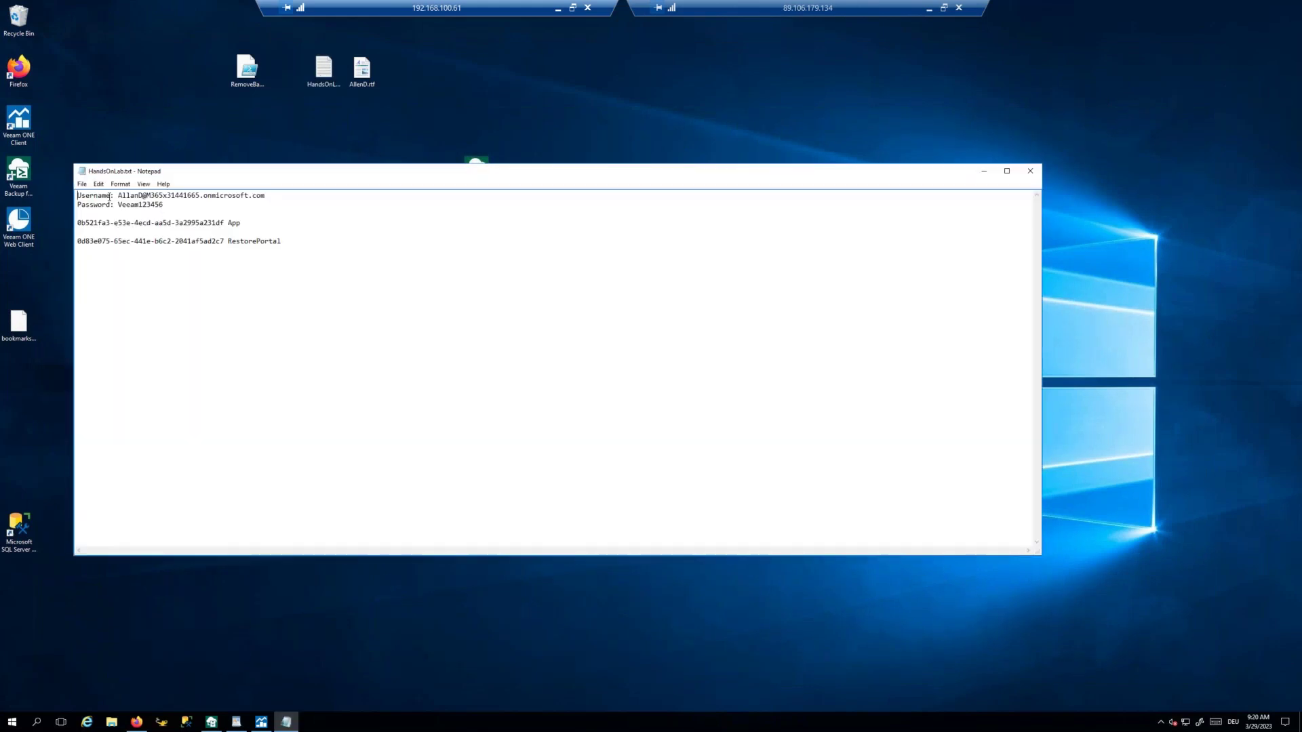
{"action": "left_click_drag", "start_coordinate": [119, 196], "coordinate": [268, 197]}
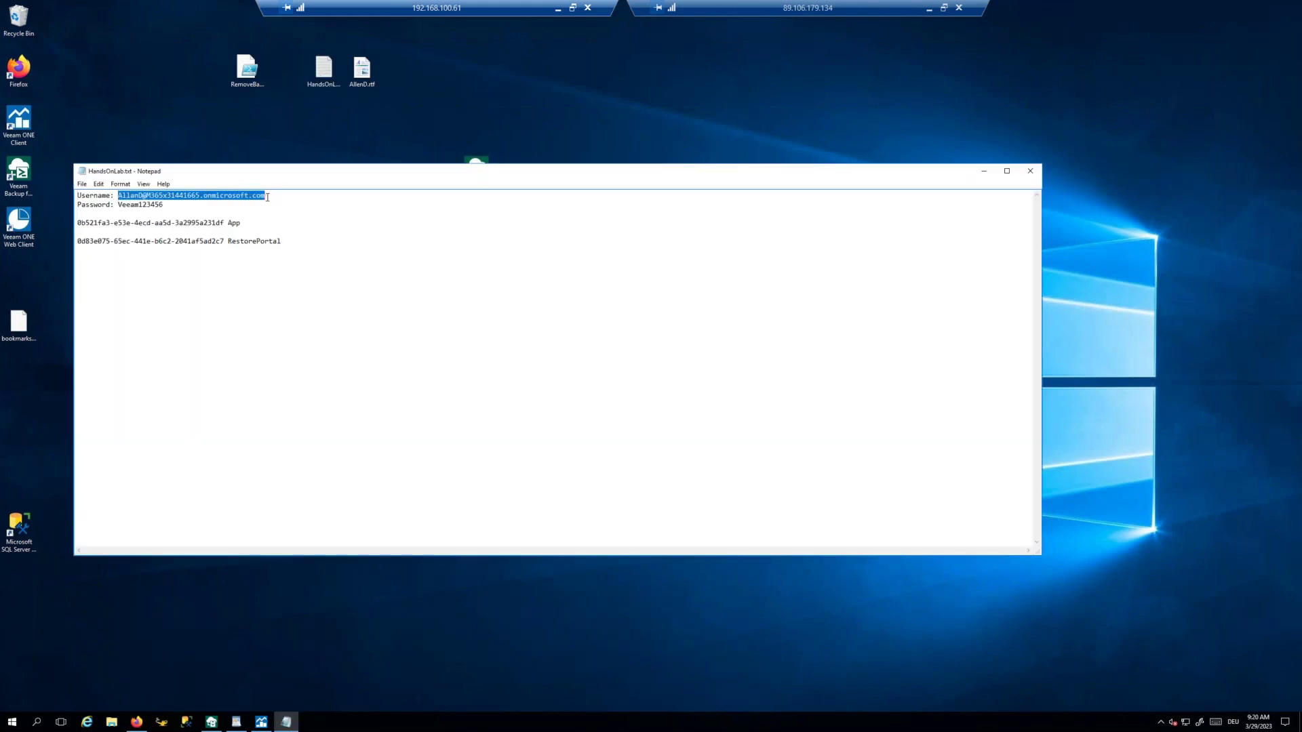
{"action": "right_click", "coordinate": [254, 195]}
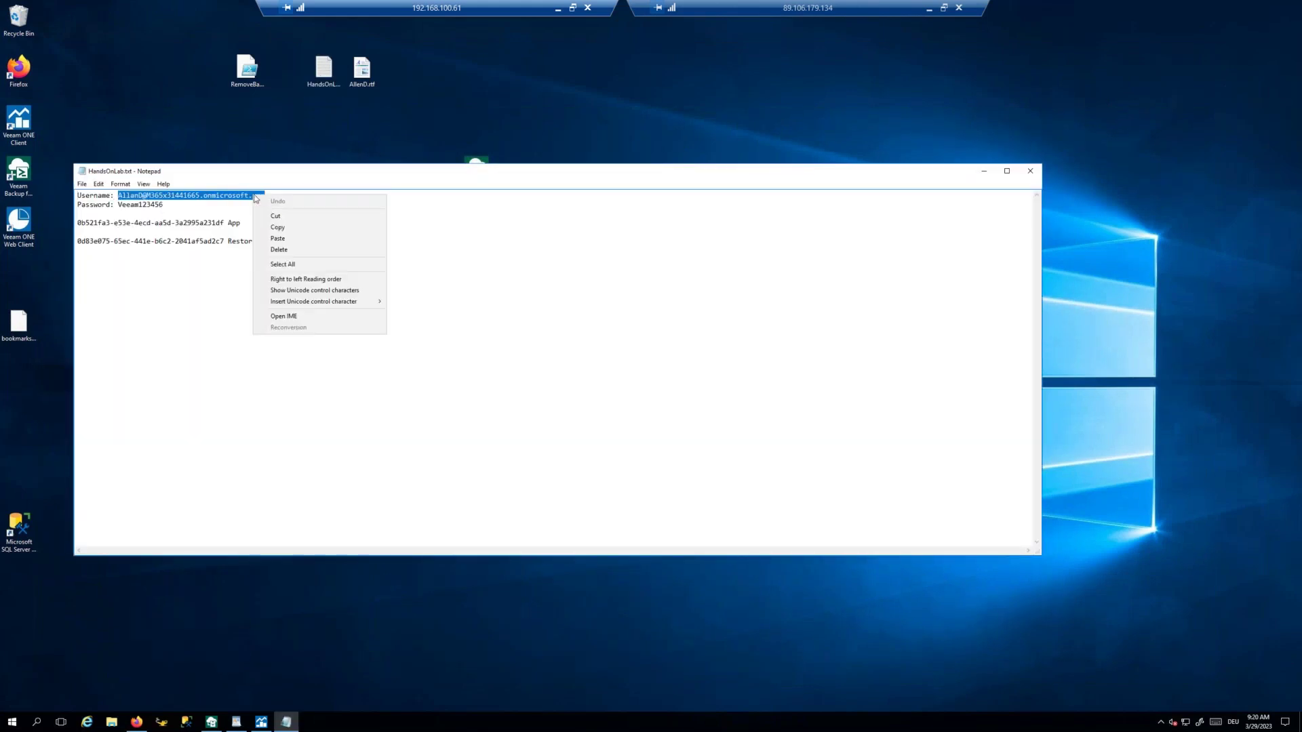
{"action": "left_click", "coordinate": [288, 224]}
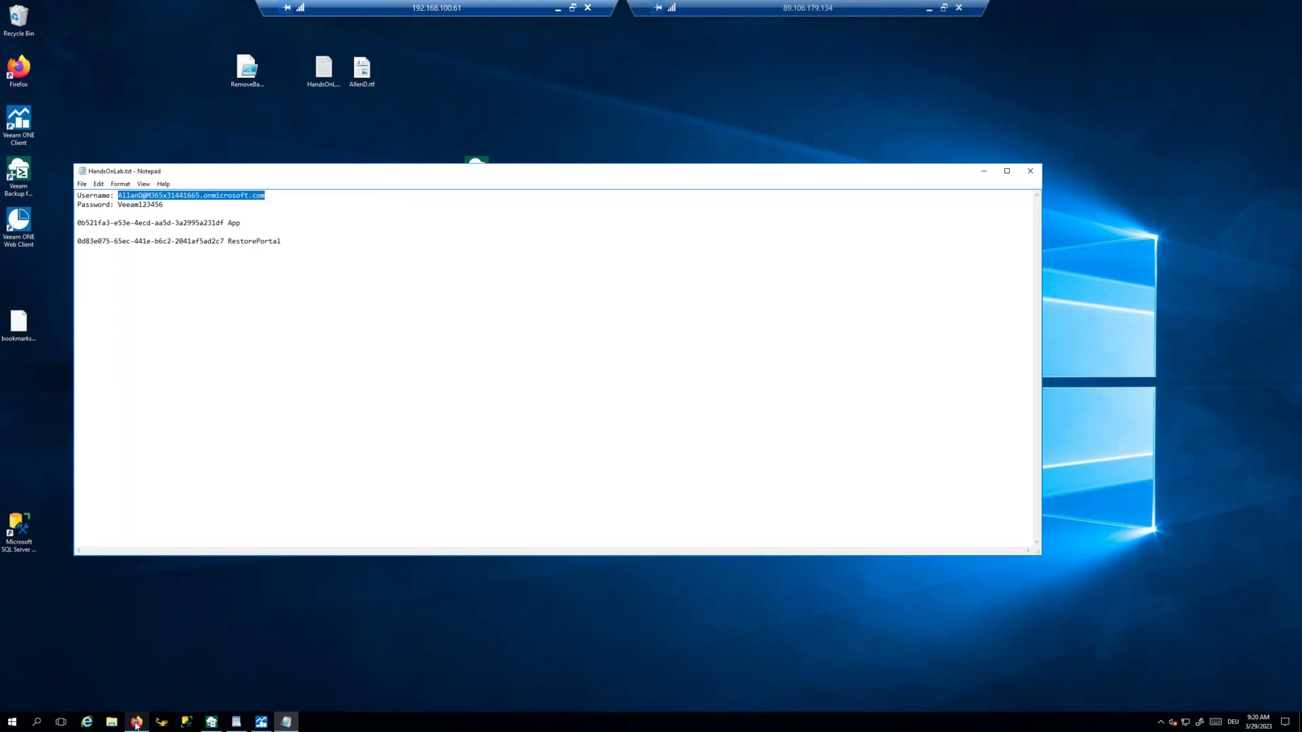
{"action": "left_click", "coordinate": [137, 723]}
{"action": "right_click", "coordinate": [693, 309]}
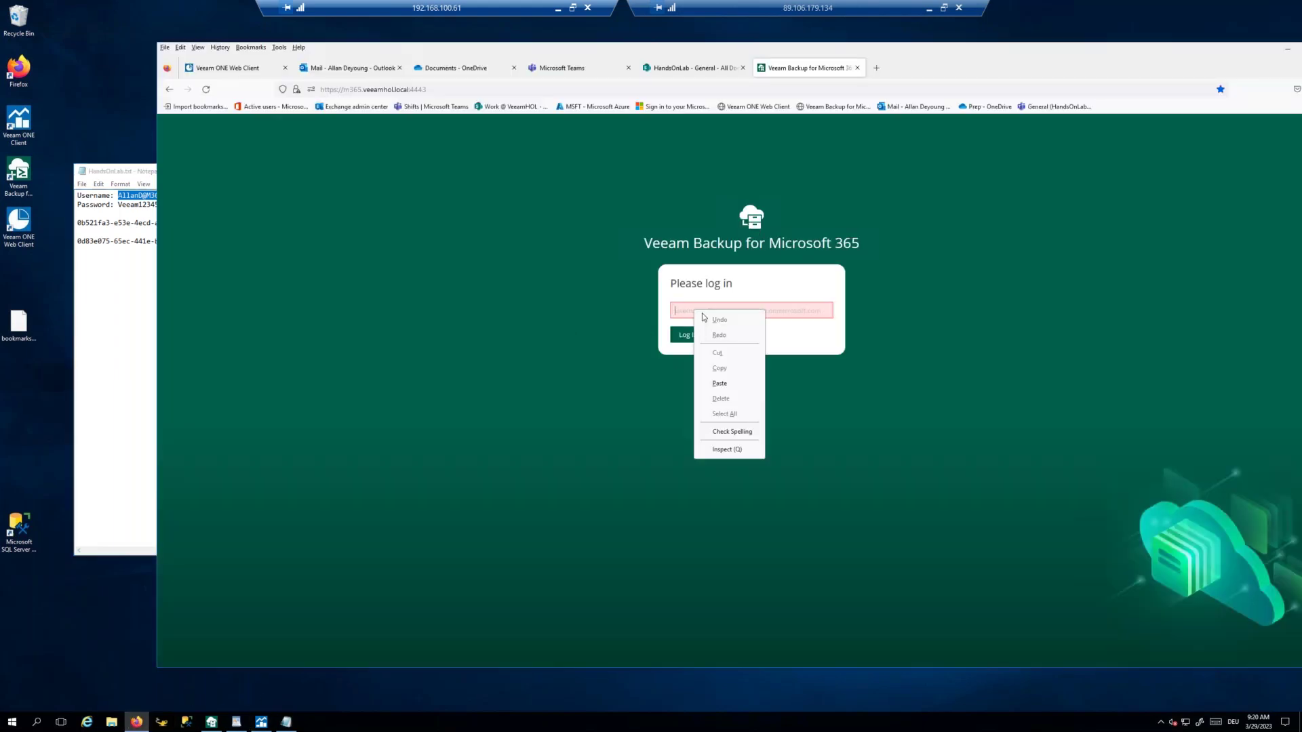
Step: Paste the copied username and log in to the restore portal
{"action": "left_click", "coordinate": [716, 384]}
{"action": "left_click_drag", "start_coordinate": [811, 58], "coordinate": [691, 66]}
{"action": "left_click", "coordinate": [571, 343]}
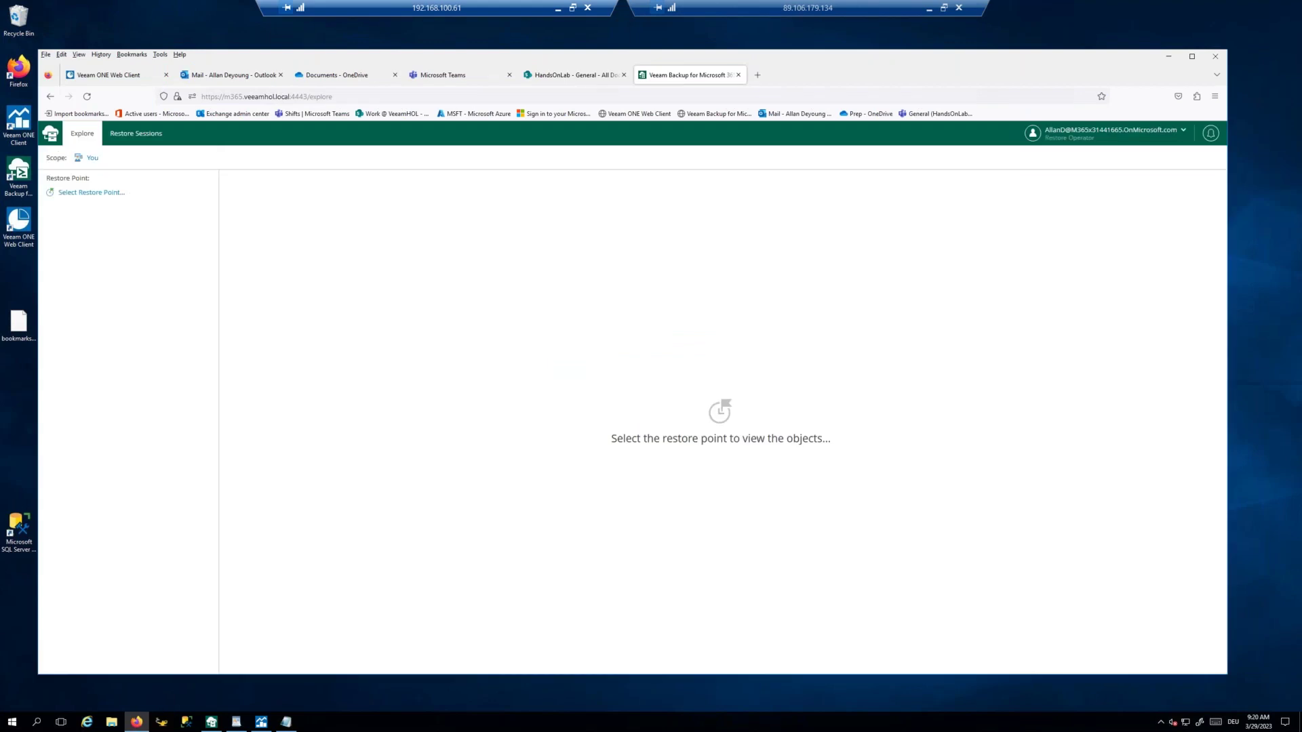
Step: Apply the 29/03/2023 8:10:49 restore point and list its Inbox messages
{"action": "left_click", "coordinate": [90, 196]}
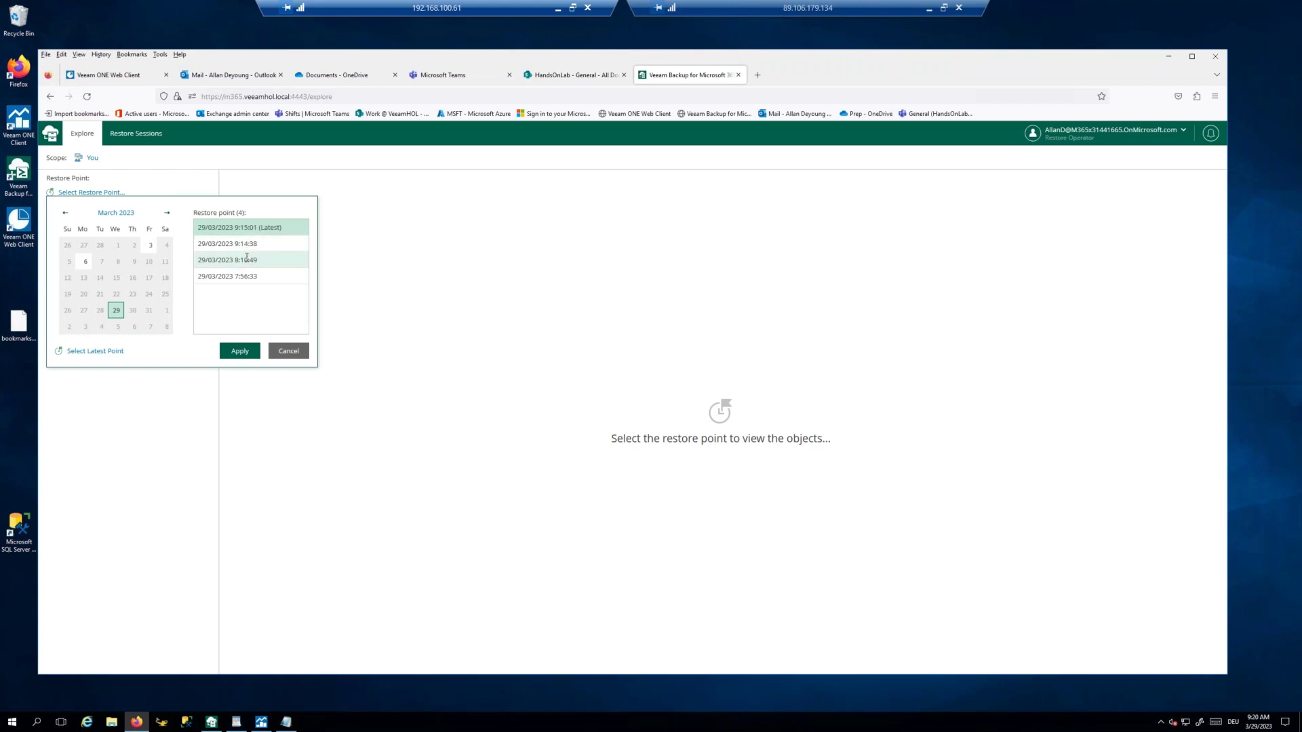
{"action": "left_click", "coordinate": [244, 244]}
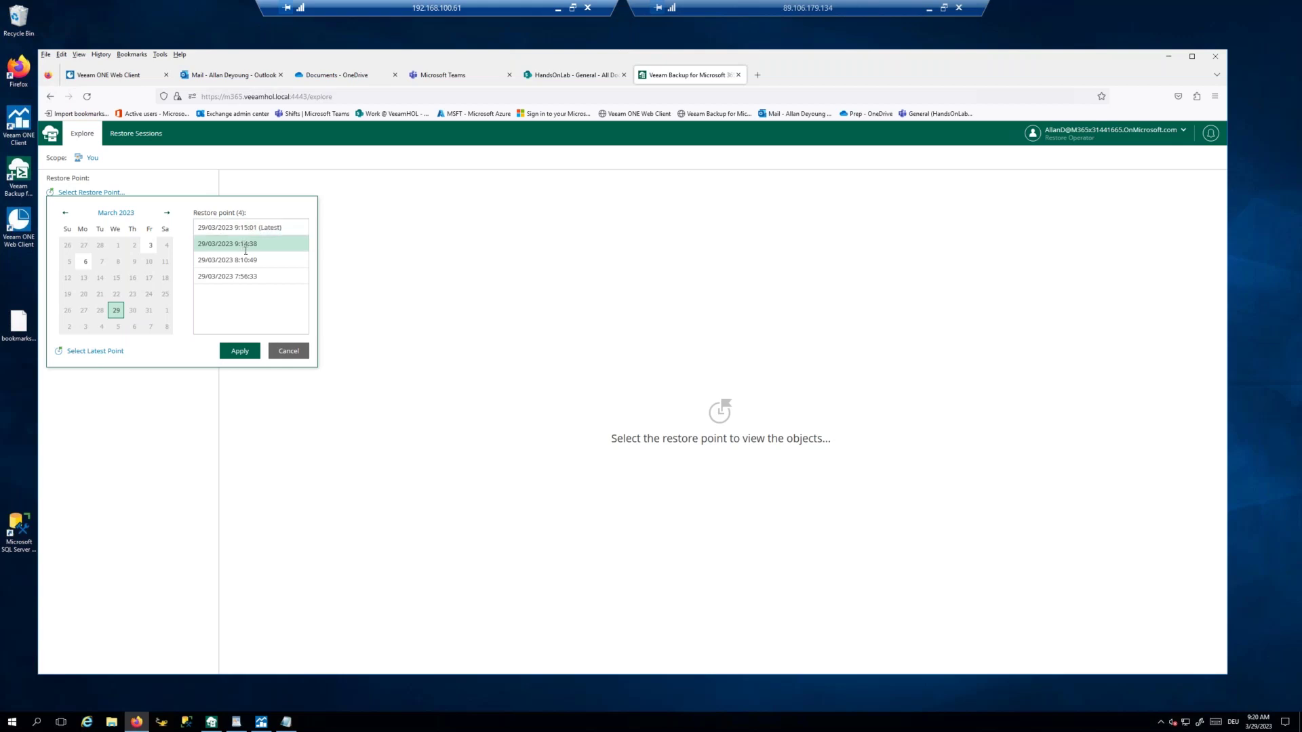
{"action": "left_click", "coordinate": [247, 261]}
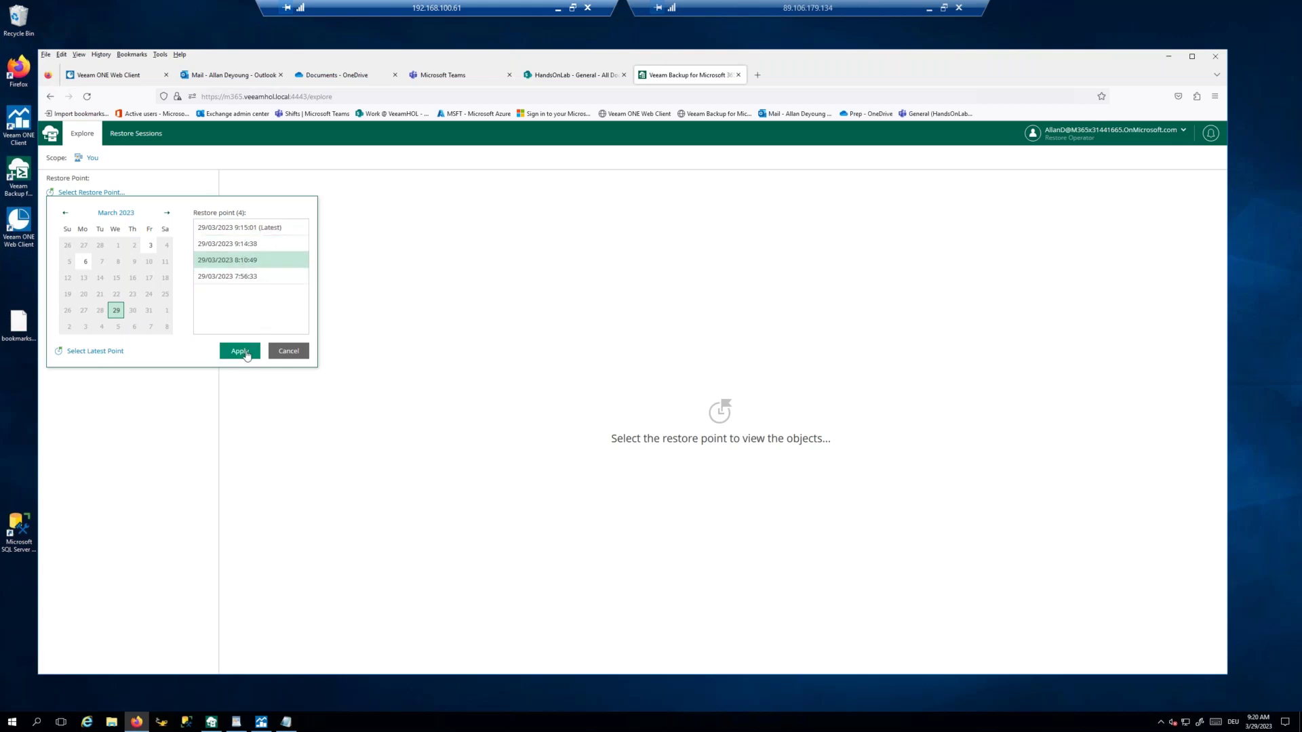
{"action": "left_click", "coordinate": [241, 351]}
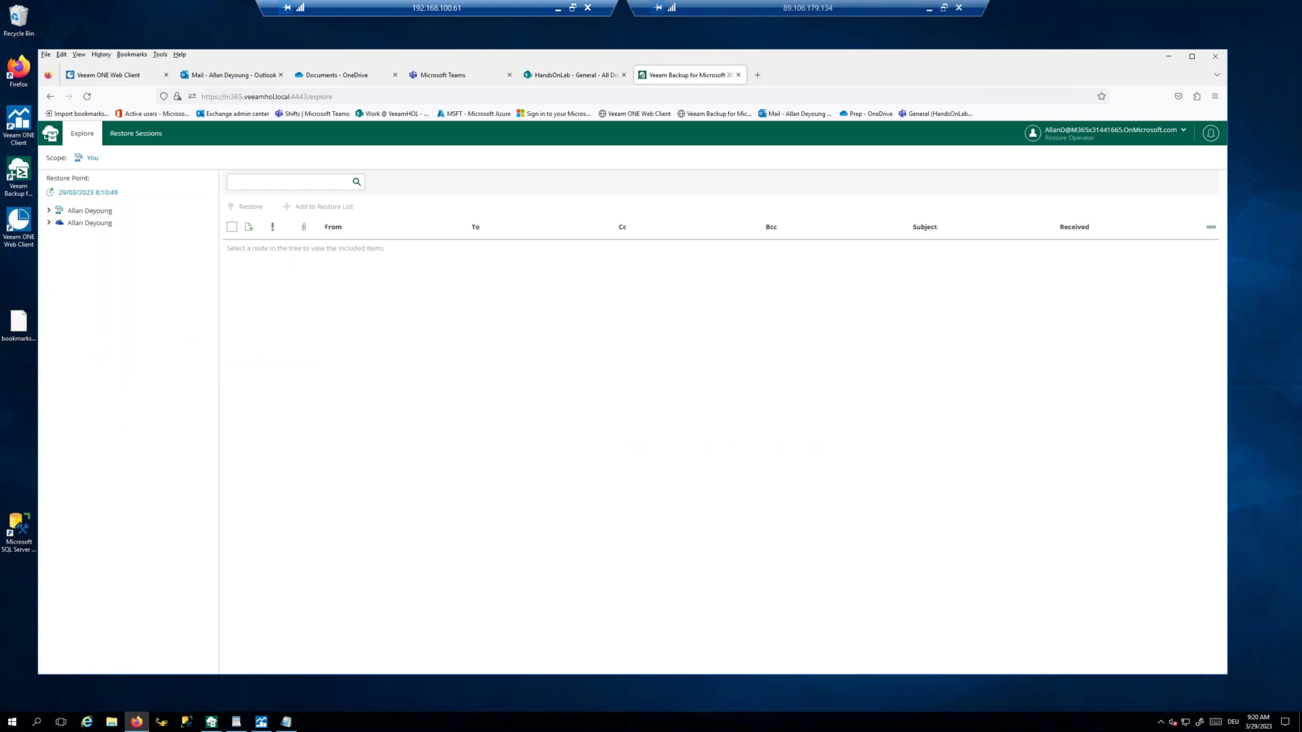
{"action": "left_click", "coordinate": [49, 210]}
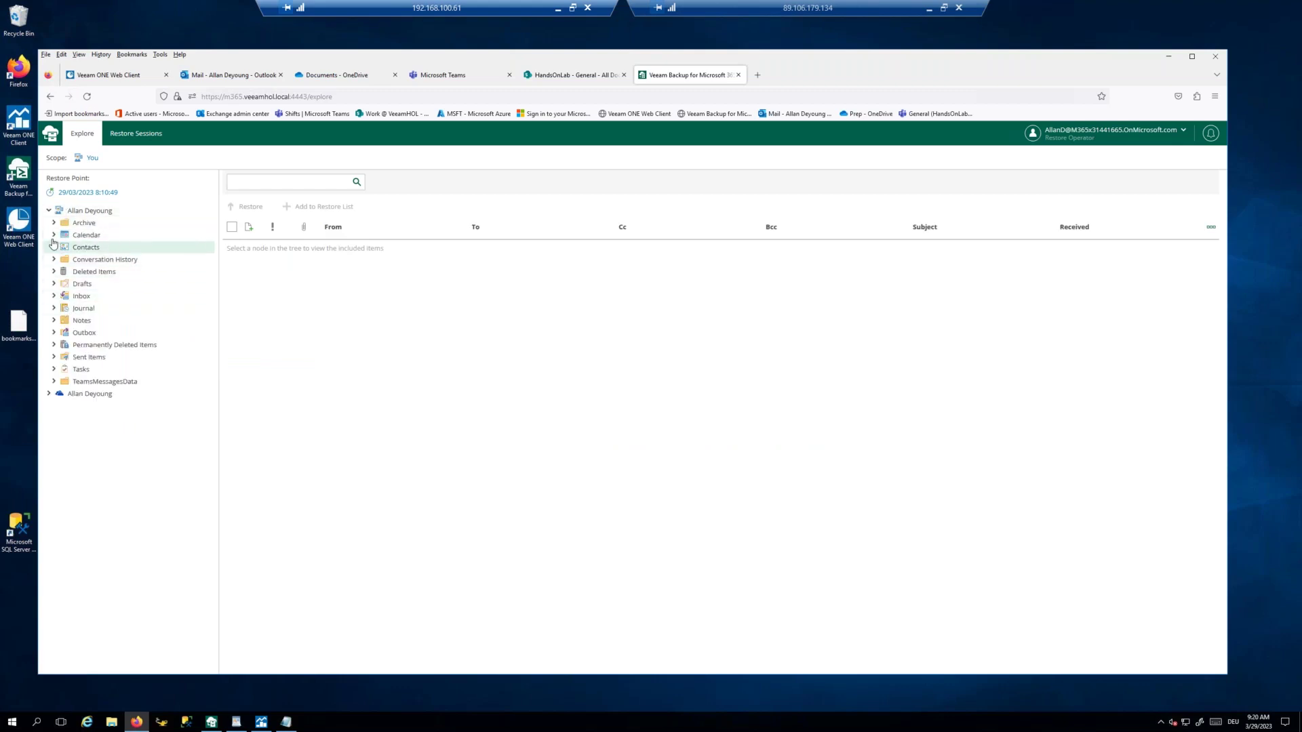
{"action": "left_click", "coordinate": [54, 296]}
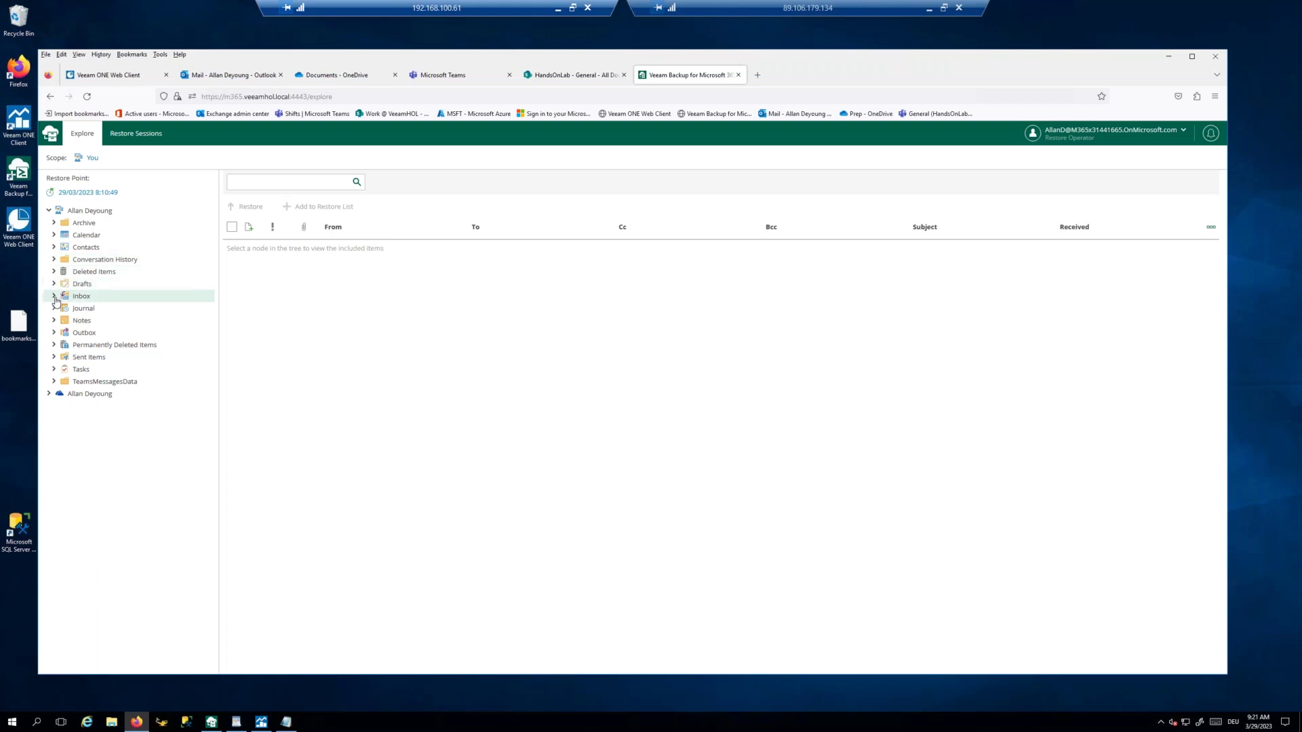
{"action": "left_click", "coordinate": [77, 299]}
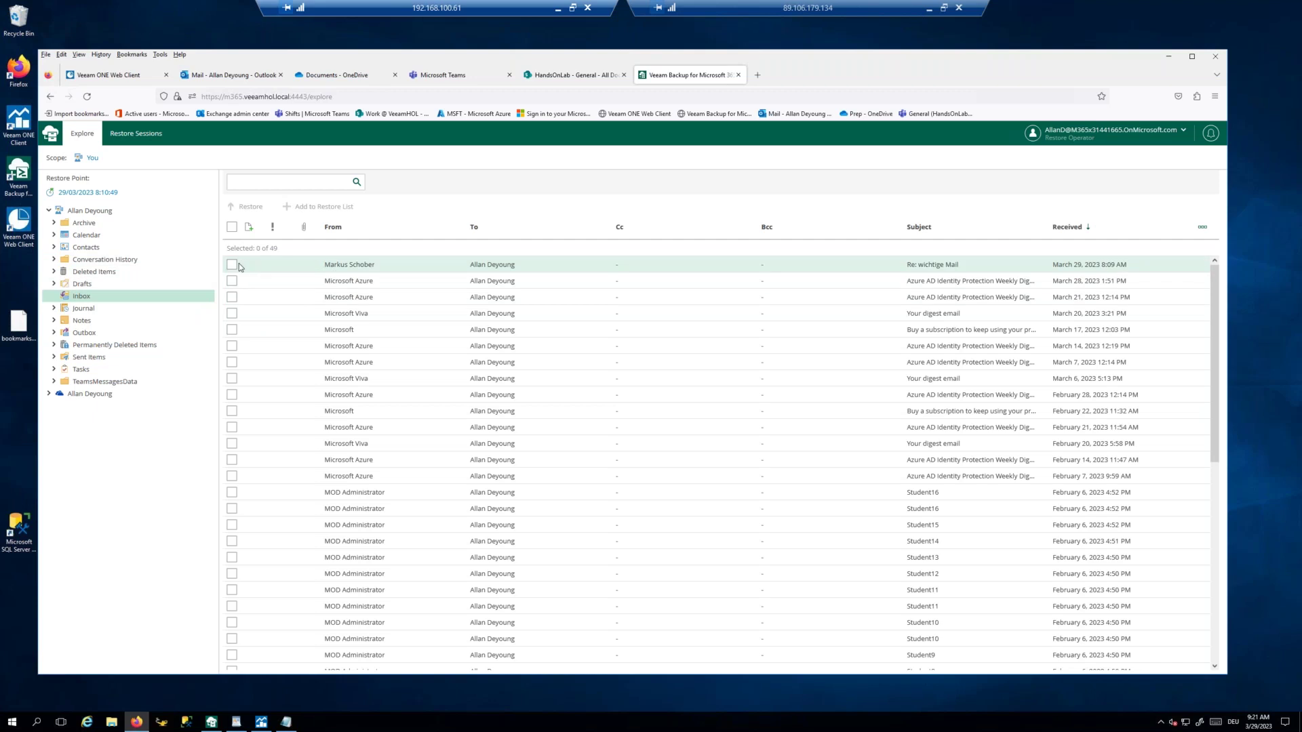
Step: Add 'Re: wichtige Mail' and OneDrive Documents file Student1.txt to the restore list, then view it
{"action": "left_click", "coordinate": [234, 268]}
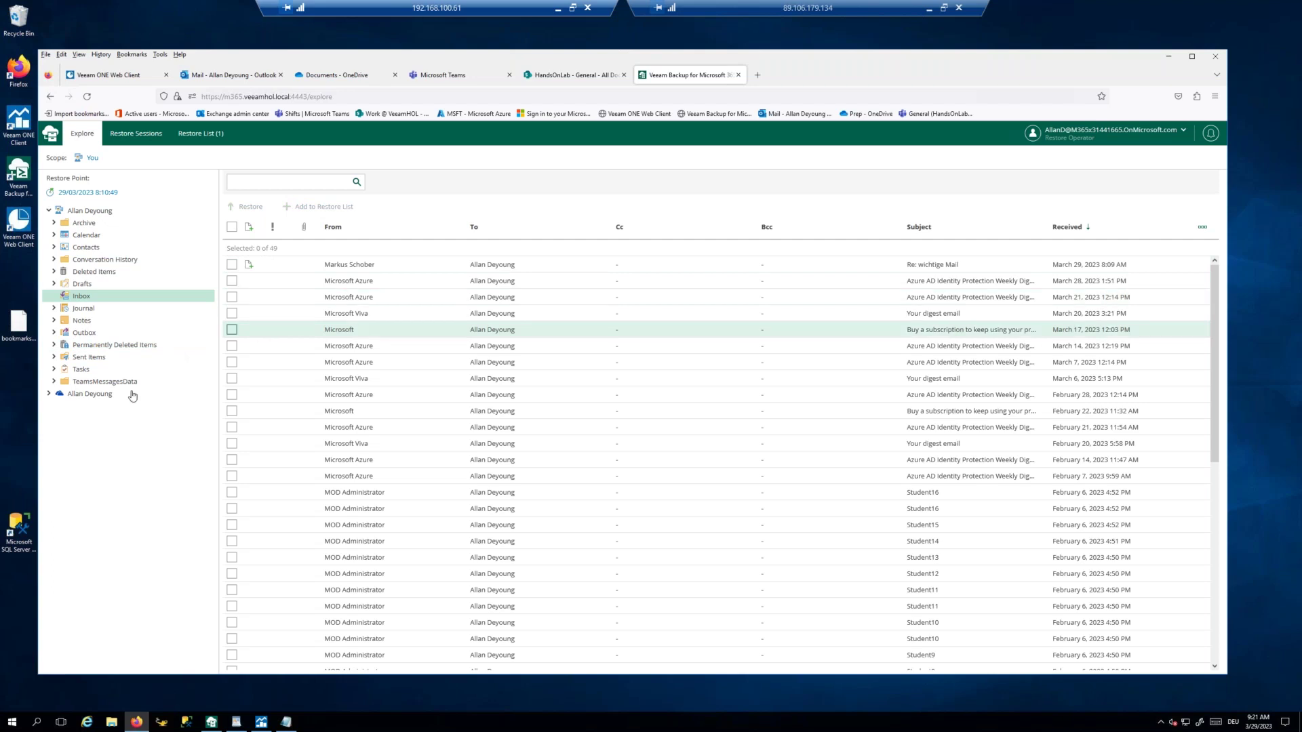
{"action": "left_click", "coordinate": [48, 395]}
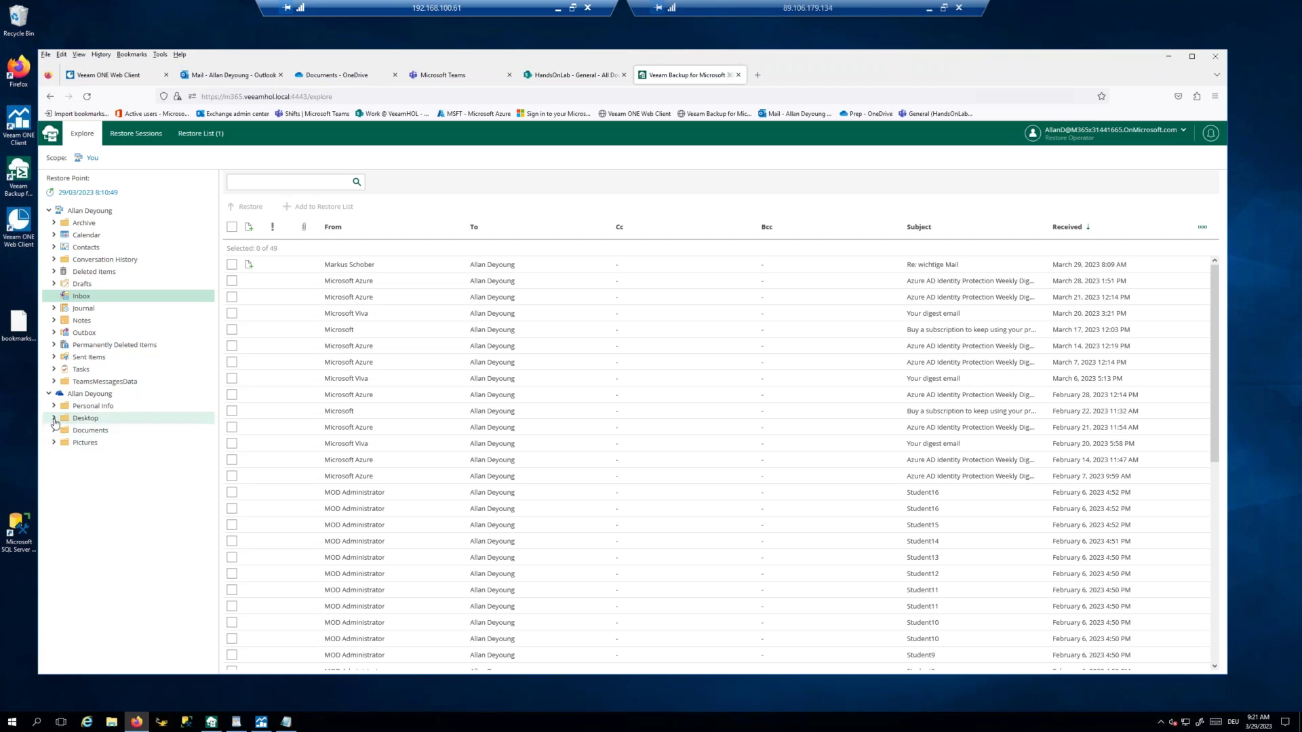
{"action": "left_click", "coordinate": [54, 430]}
{"action": "left_click", "coordinate": [70, 455]}
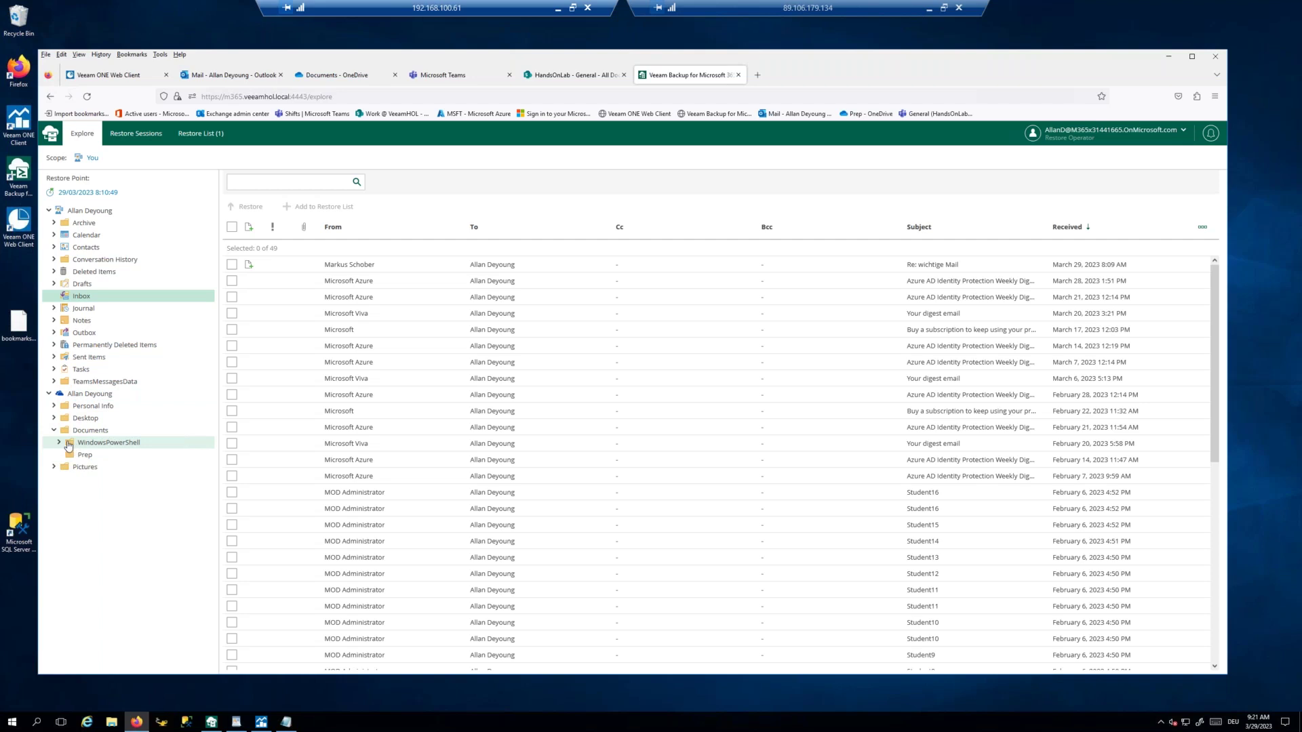
{"action": "left_click", "coordinate": [84, 433]}
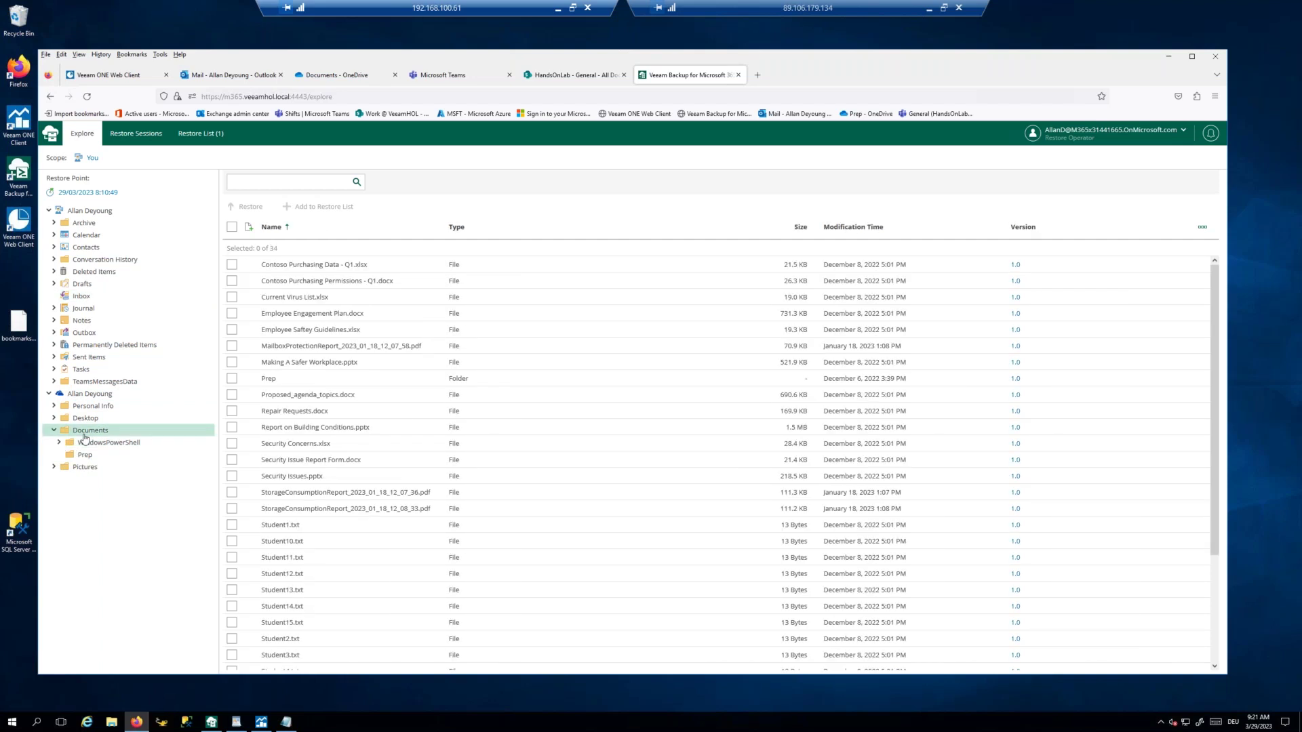
{"action": "left_click", "coordinate": [232, 526]}
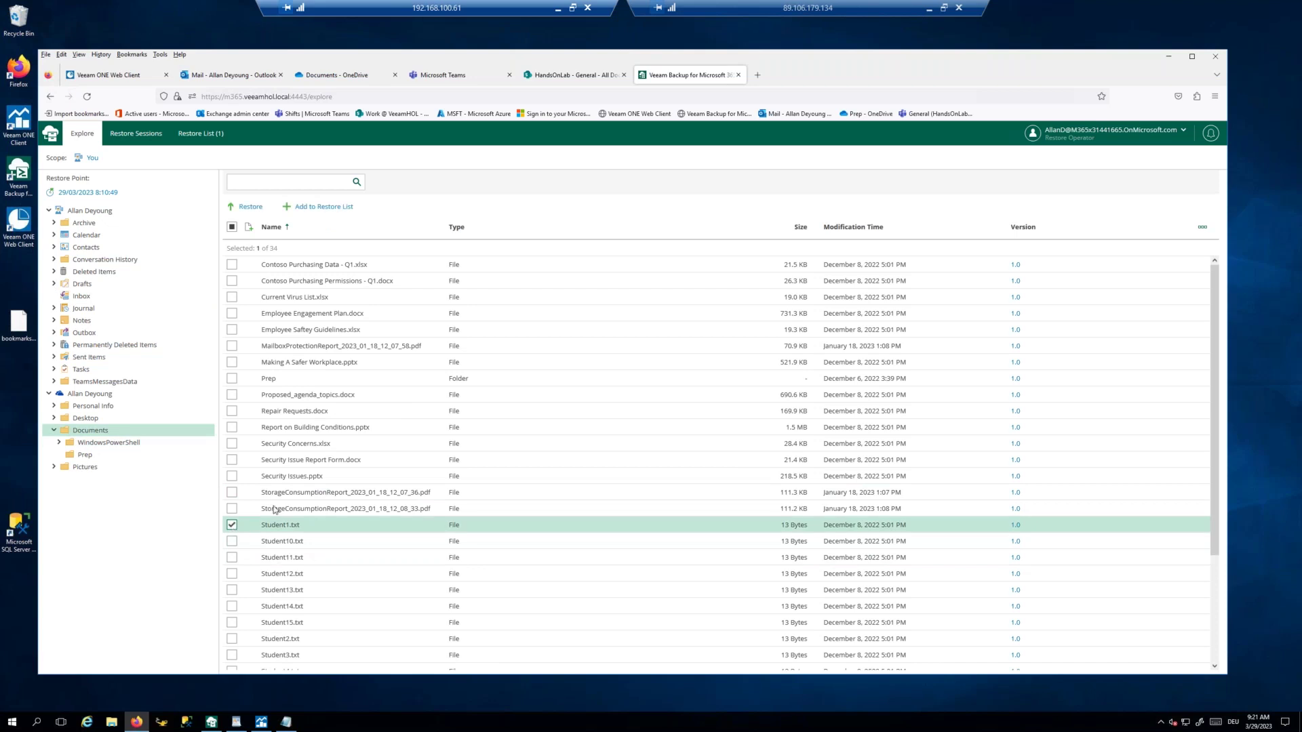
{"action": "left_click", "coordinate": [322, 207]}
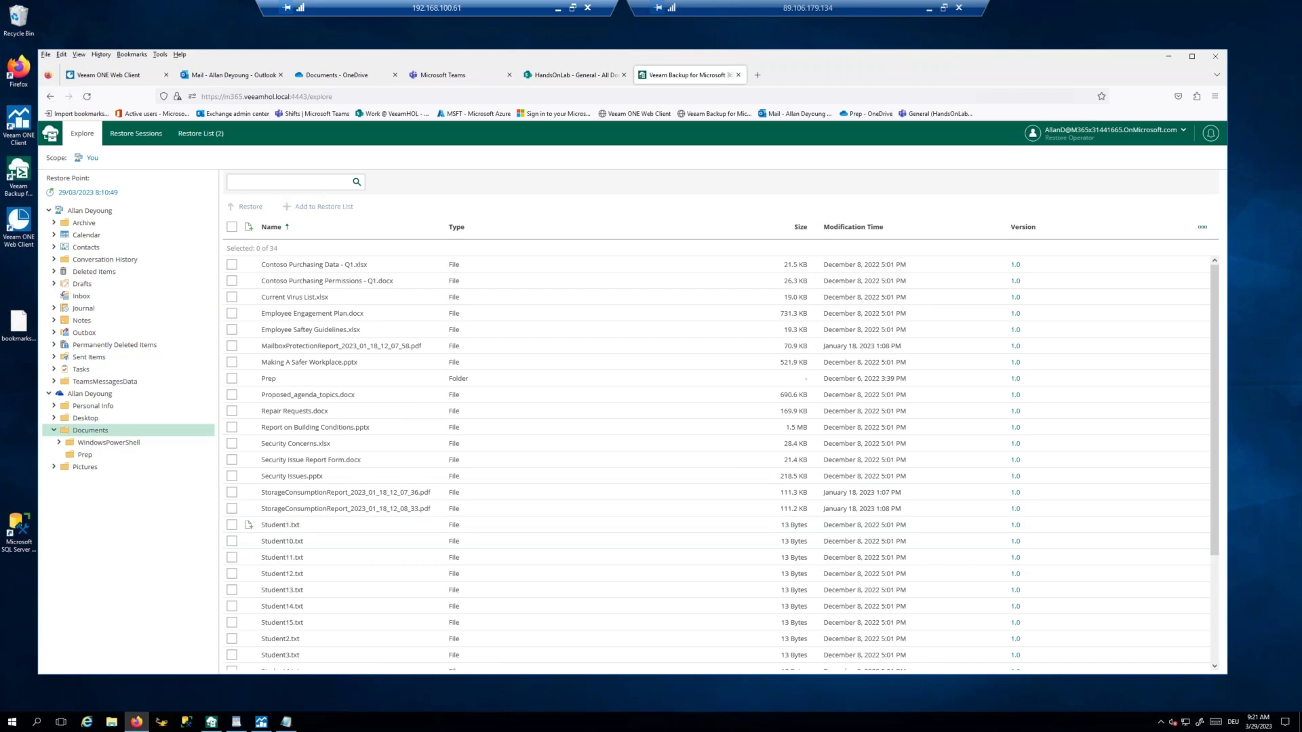
{"action": "left_click", "coordinate": [201, 135]}
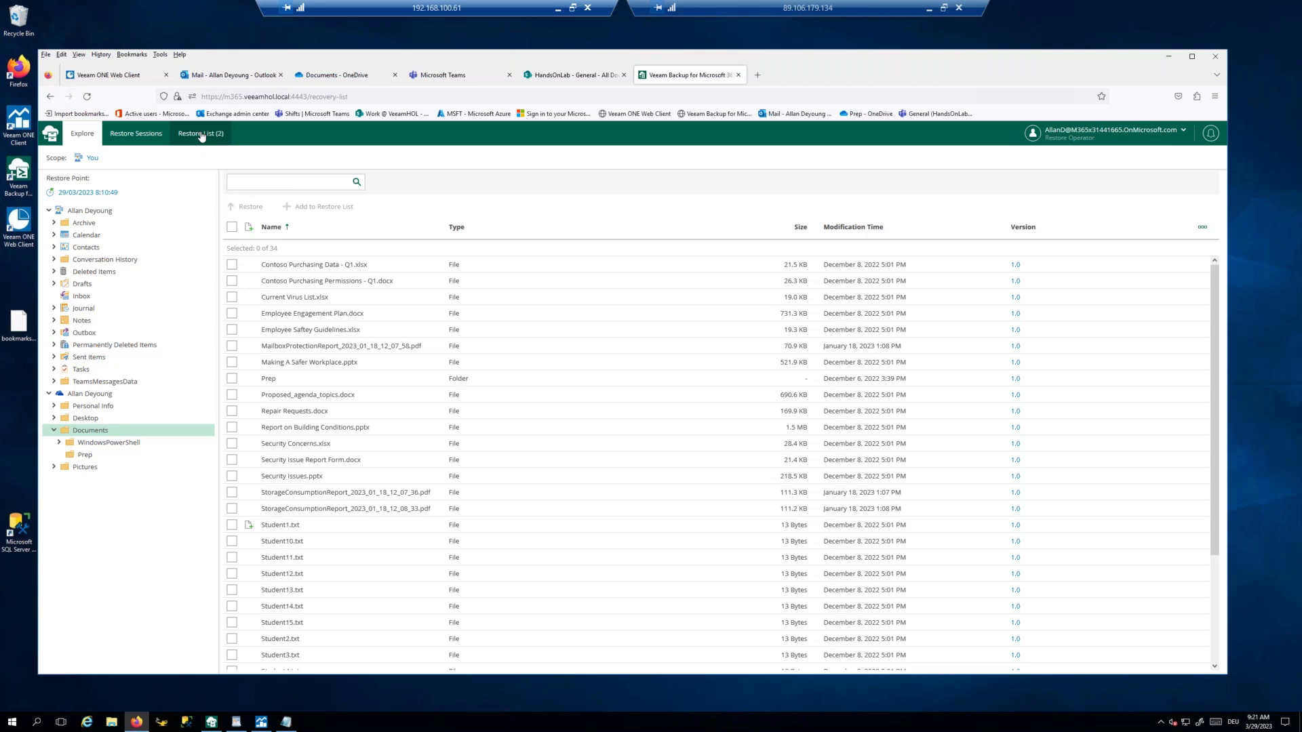
Step: Run an Exchange items restore of 'Re: wichtige Mail' to its original location
{"action": "left_click", "coordinate": [56, 248]}
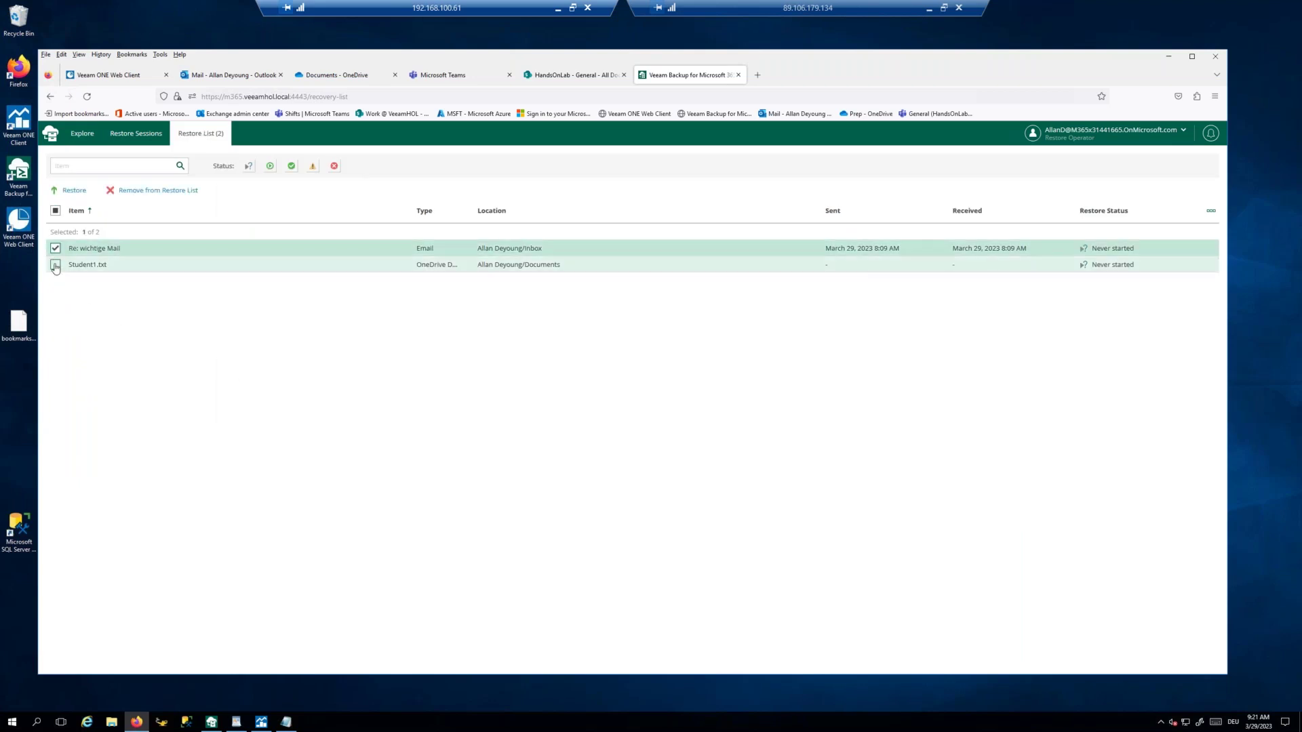
{"action": "left_click", "coordinate": [56, 264]}
{"action": "left_click", "coordinate": [73, 191]}
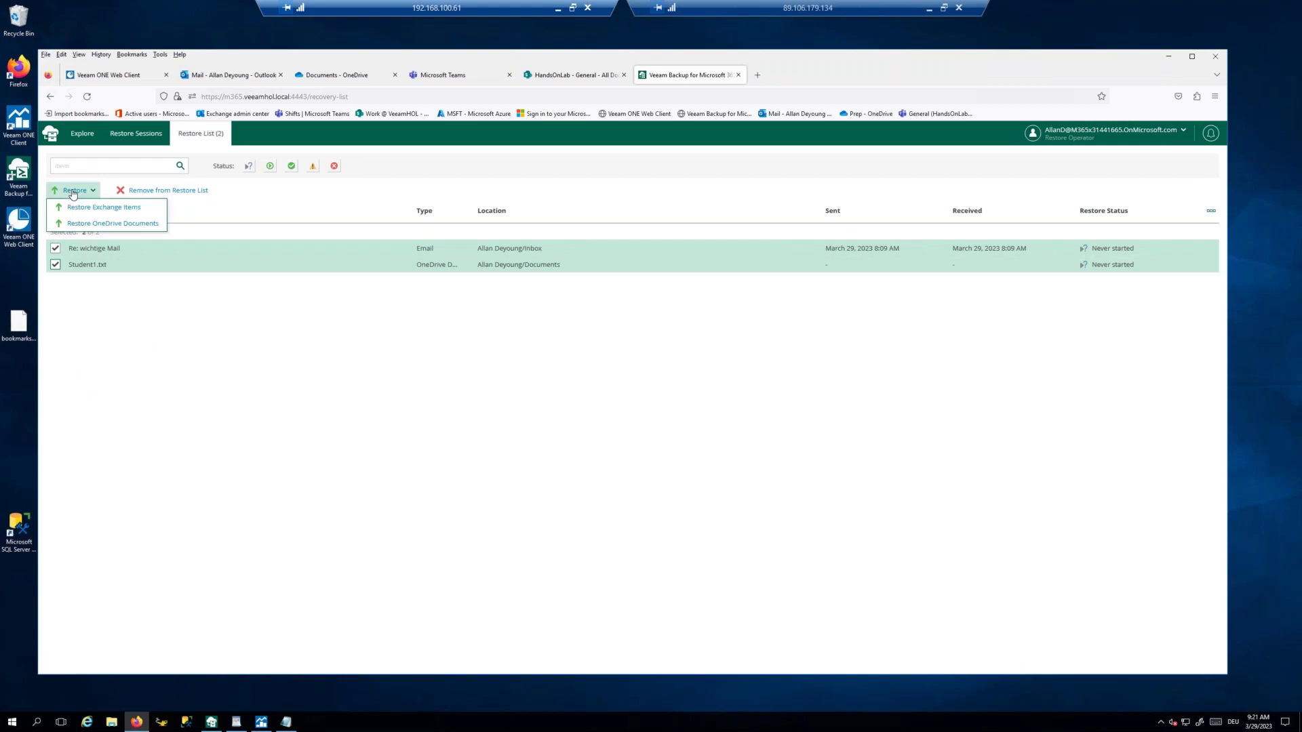
{"action": "left_click", "coordinate": [85, 207]}
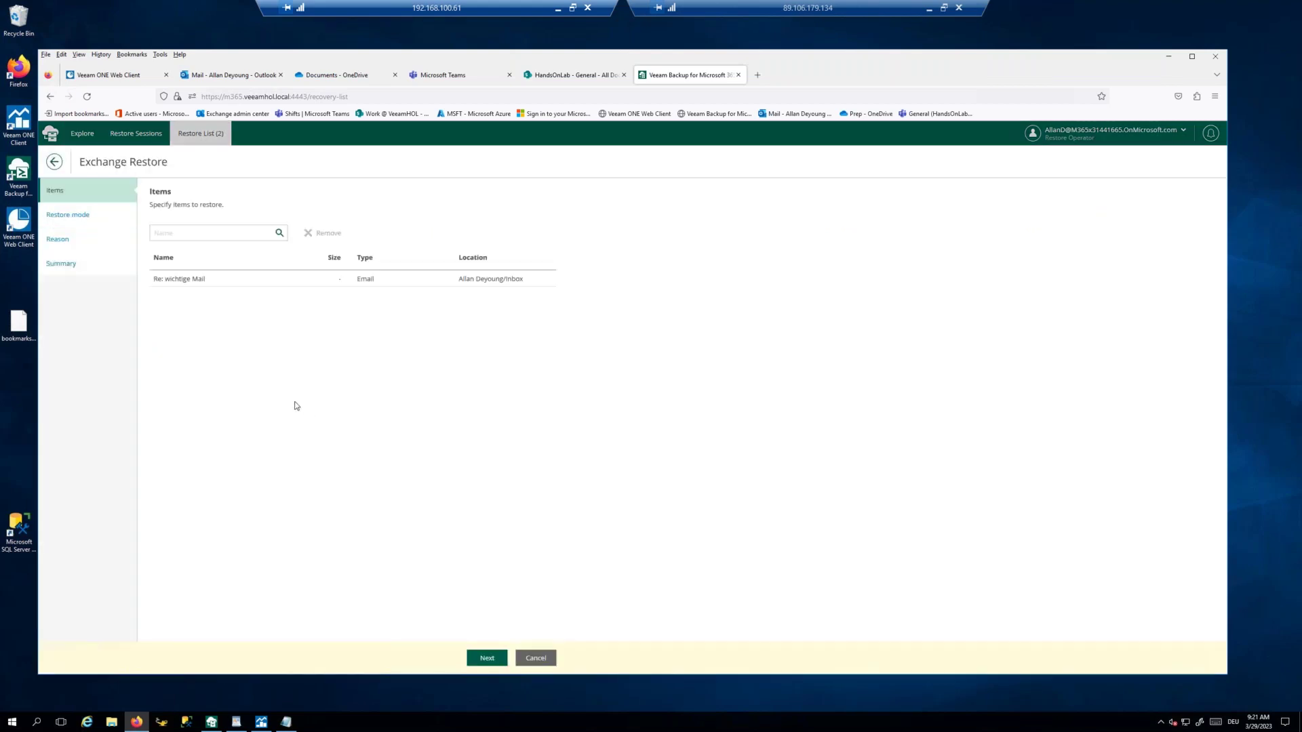
{"action": "left_click", "coordinate": [487, 659]}
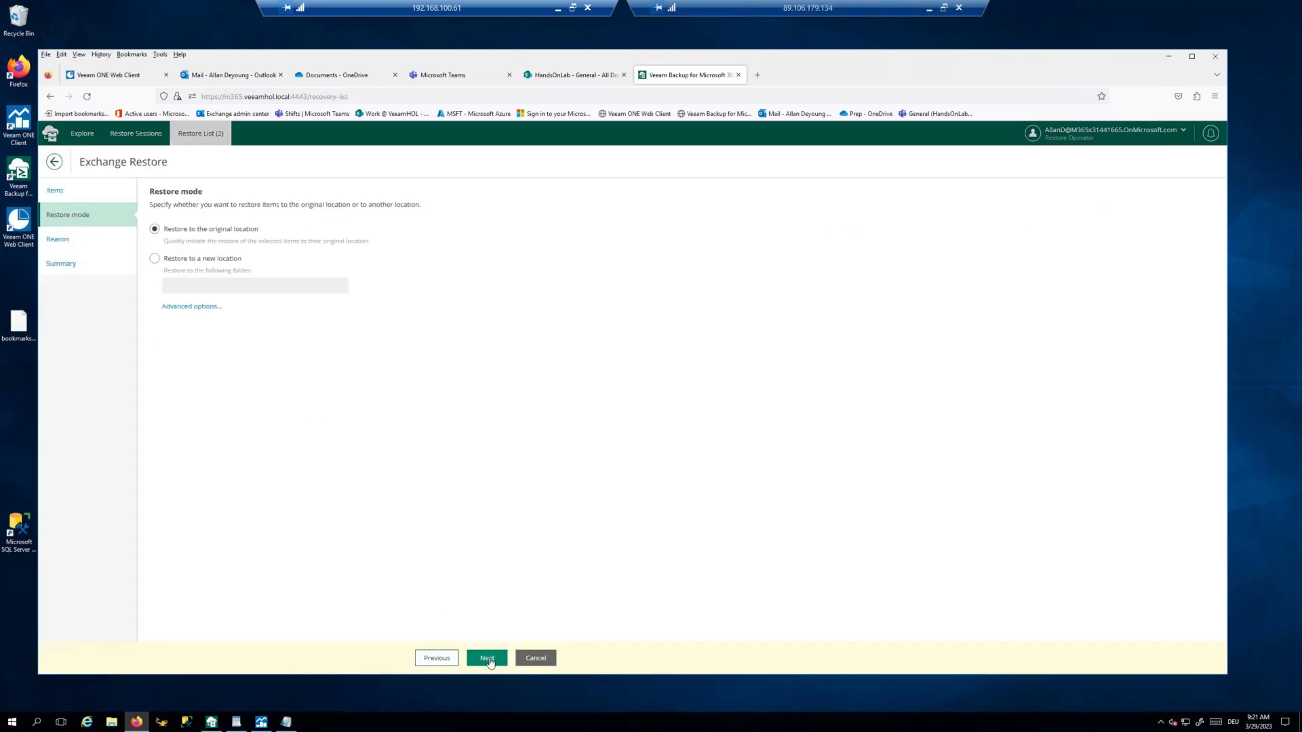
{"action": "left_click", "coordinate": [488, 659]}
{"action": "left_click", "coordinate": [488, 659]}
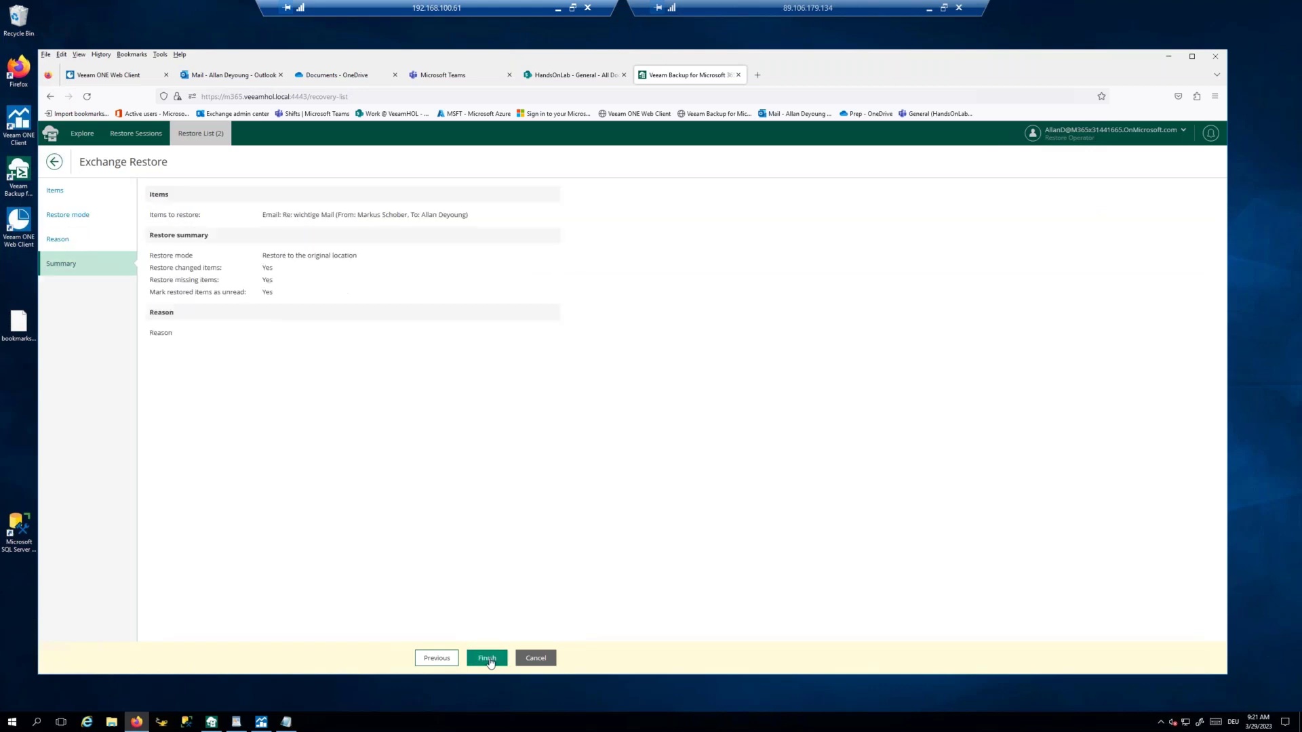
{"action": "left_click", "coordinate": [487, 659]}
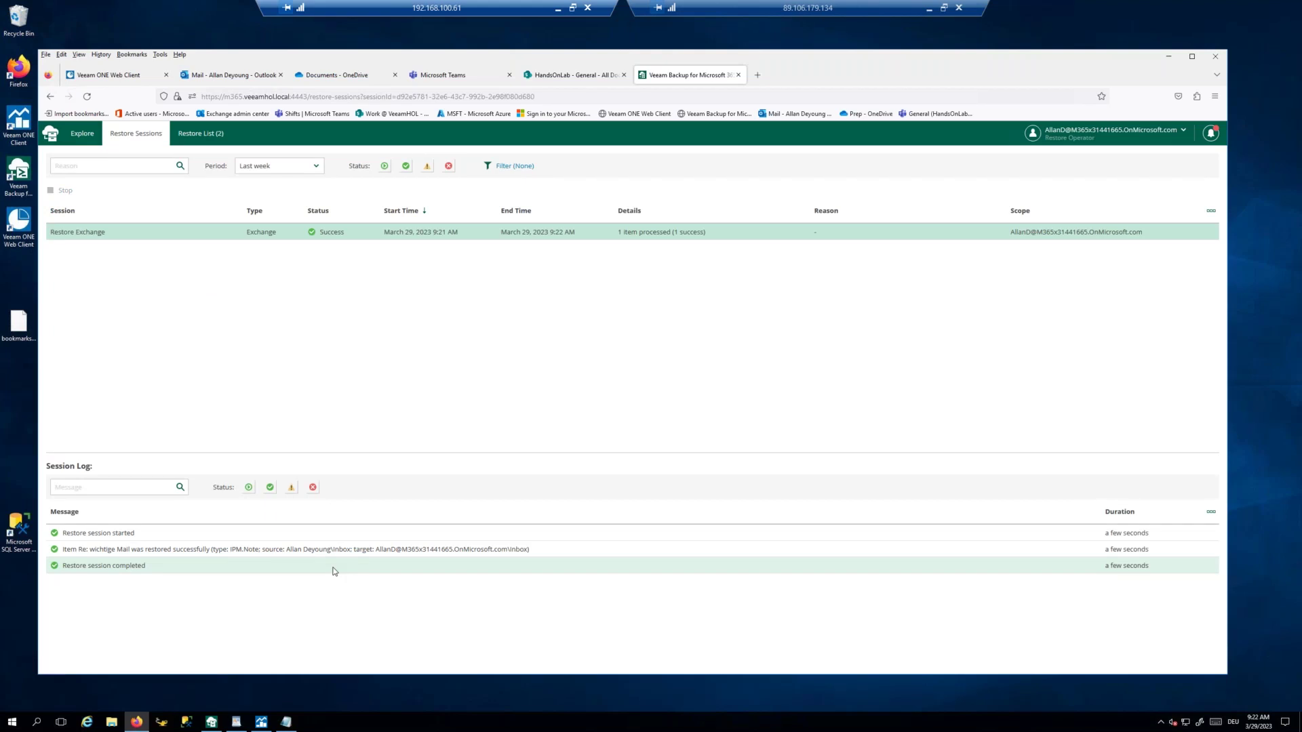
Step: Check the Outlook inbox for the restored mail, then mark Student1.txt in the Restore List
{"action": "left_click", "coordinate": [231, 76]}
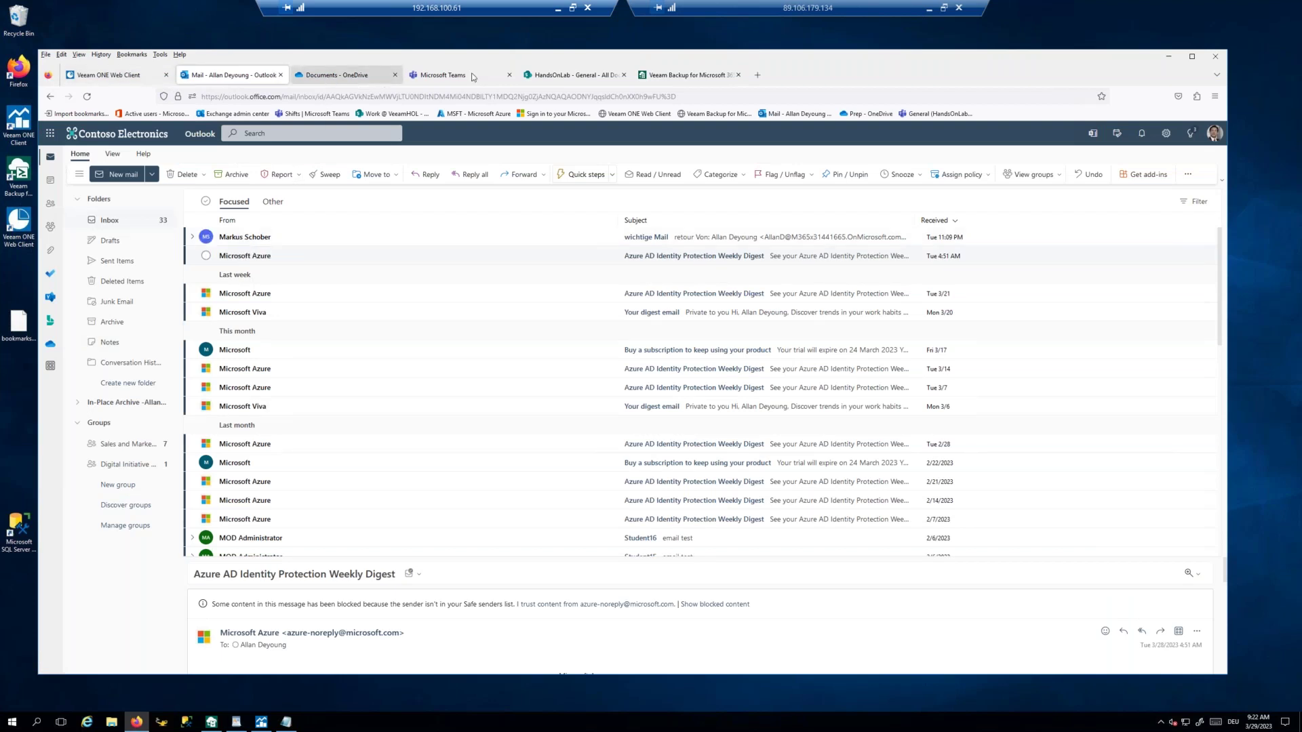
{"action": "left_click", "coordinate": [678, 76]}
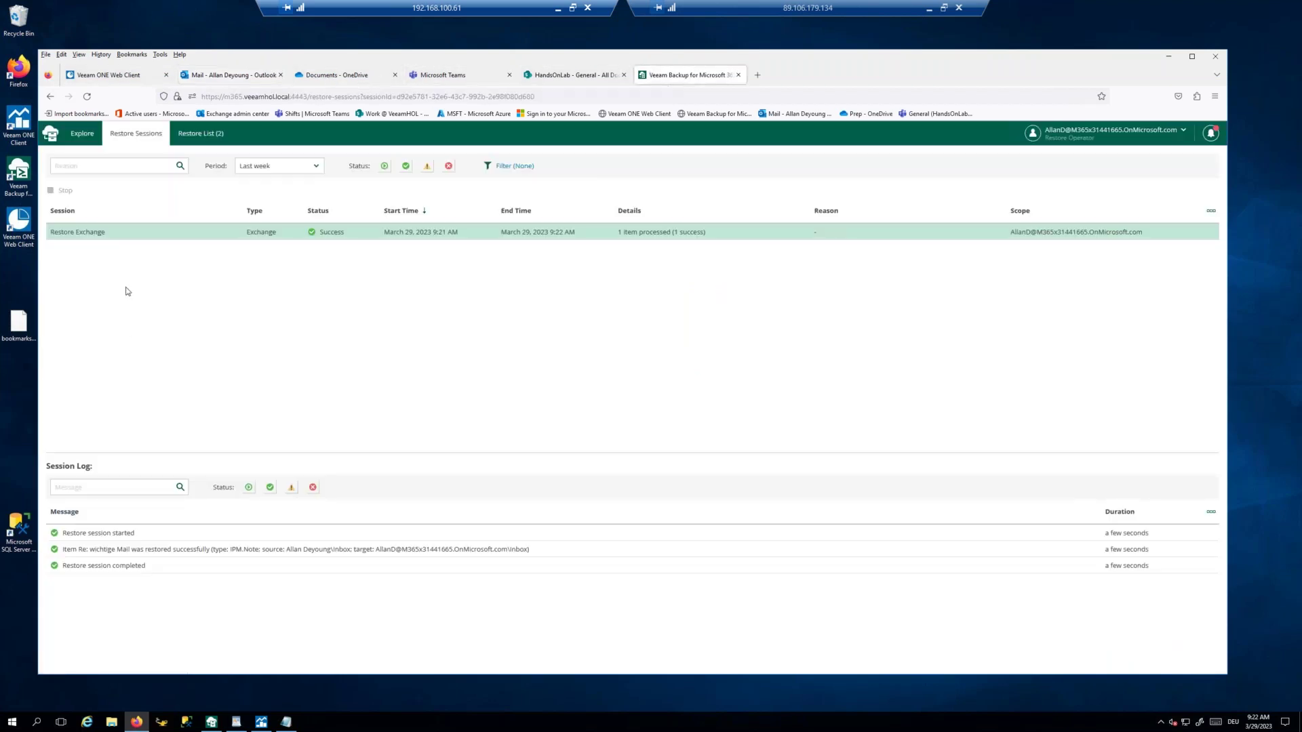
{"action": "left_click", "coordinate": [200, 133]}
{"action": "left_click", "coordinate": [55, 265]}
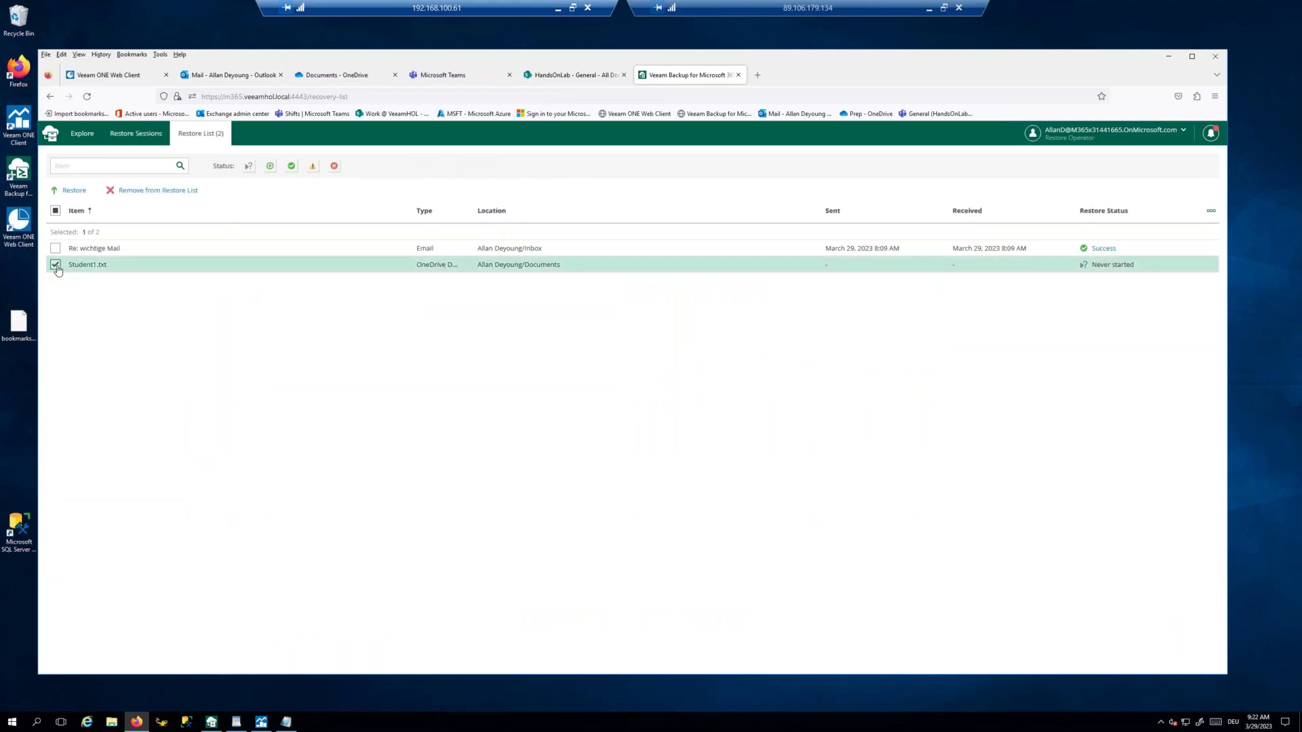
Step: Restore Student1.txt to OneDrive in Overwrite mode through the restore wizard
{"action": "left_click", "coordinate": [74, 190]}
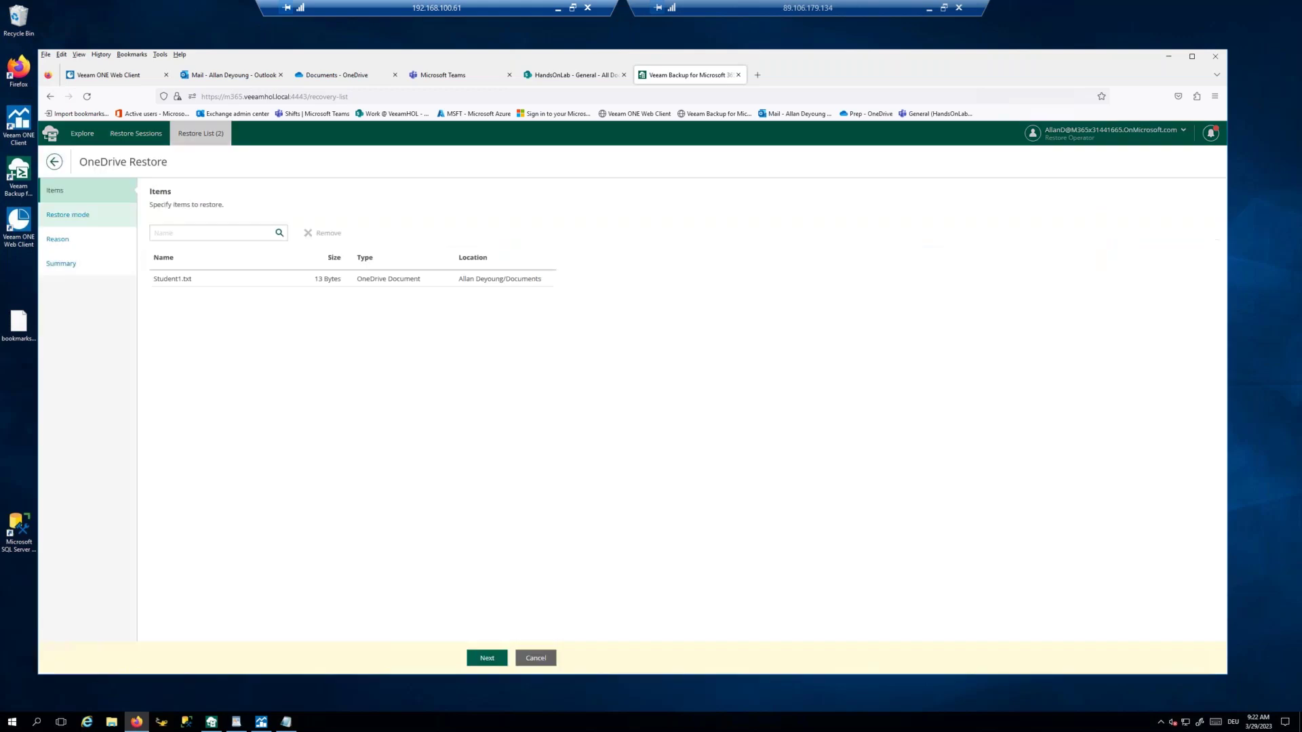
{"action": "left_click", "coordinate": [486, 659]}
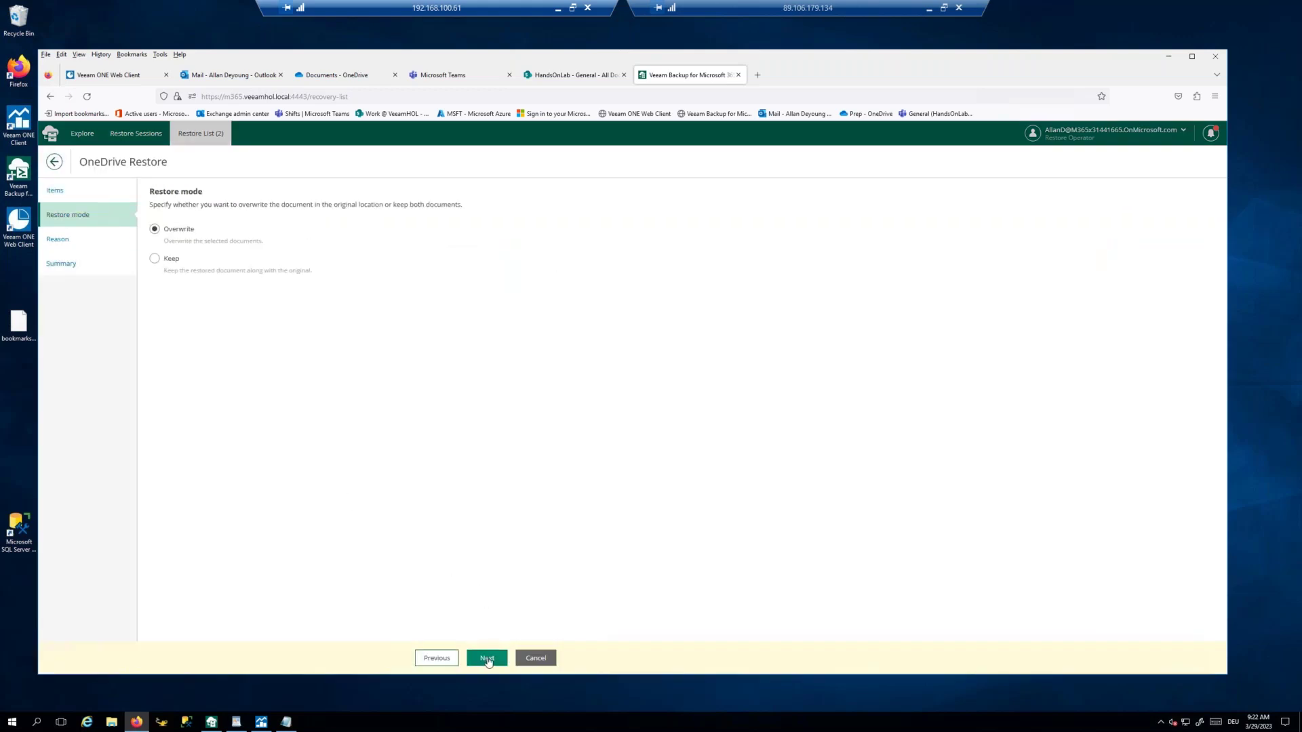
{"action": "left_click", "coordinate": [488, 659]}
{"action": "left_click", "coordinate": [488, 659]}
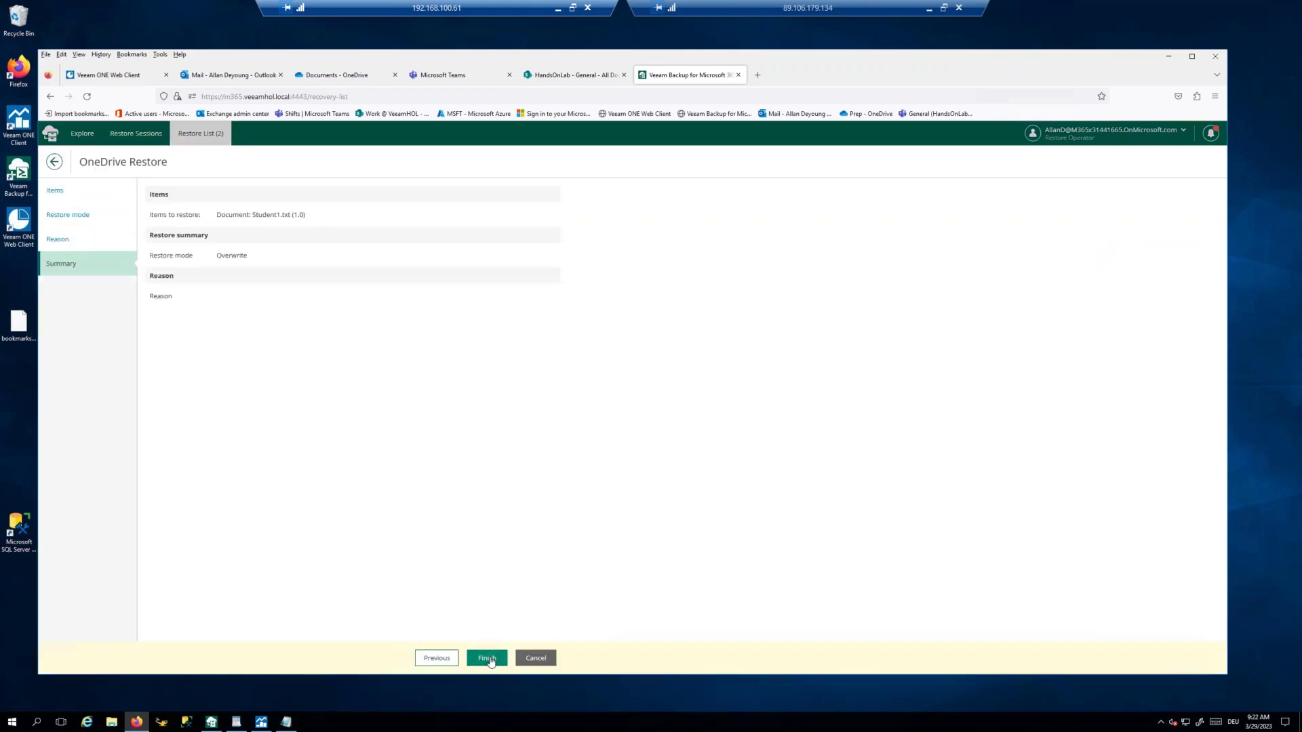
{"action": "left_click", "coordinate": [489, 659]}
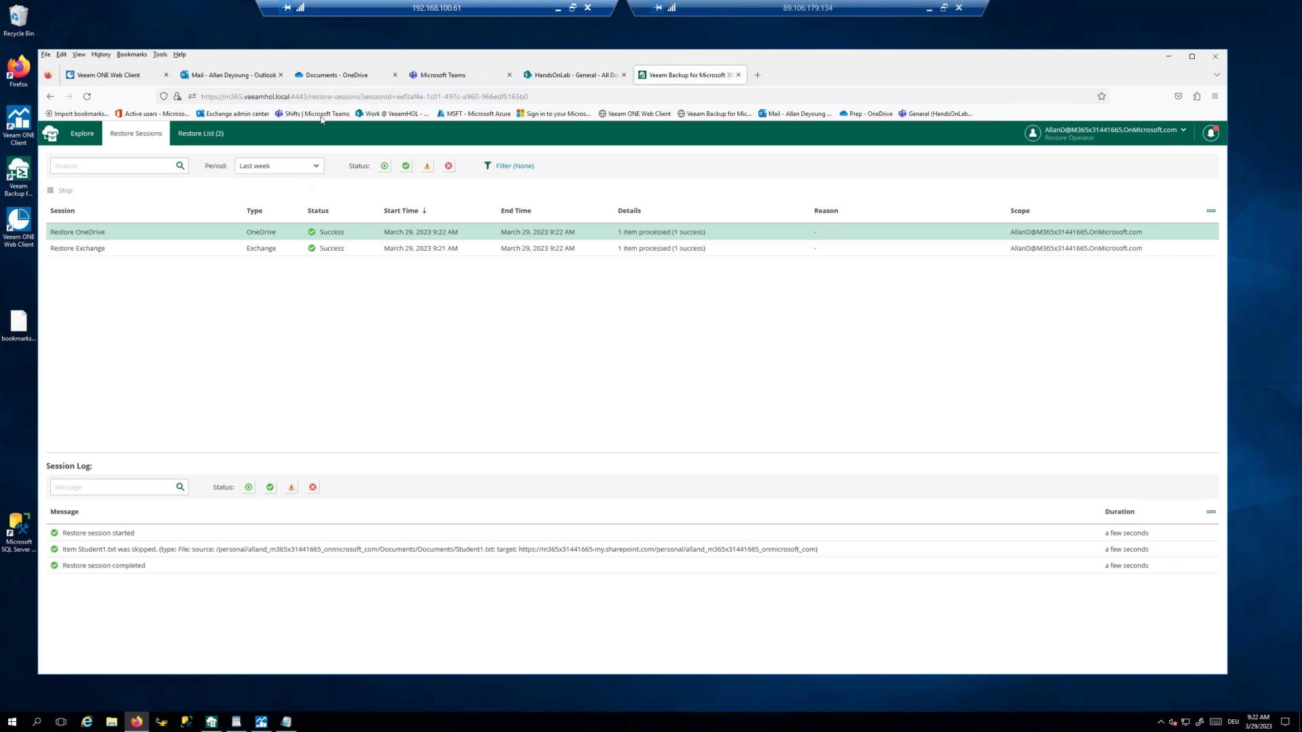
{"action": "left_click", "coordinate": [334, 76]}
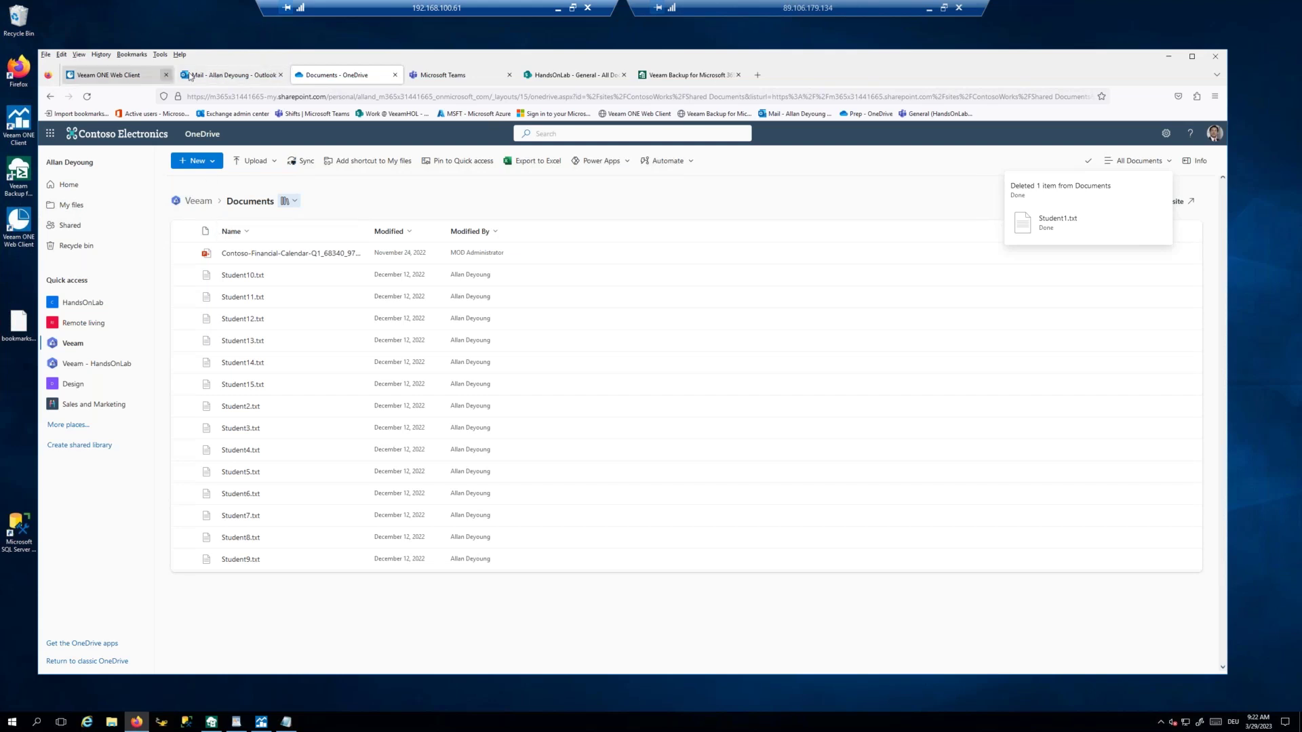
{"action": "left_click", "coordinate": [688, 76]}
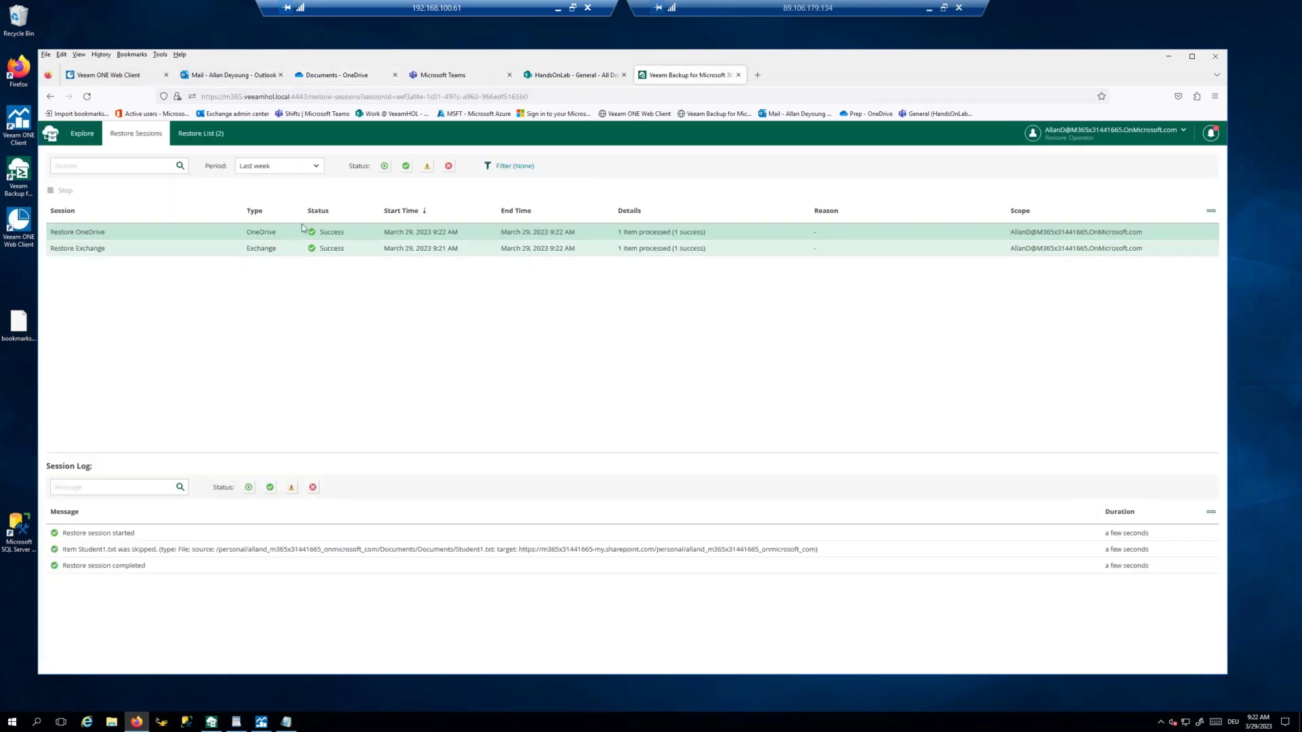
Step: Return to Explore and apply the 29/03/2023 7:56:33 restore point
{"action": "left_click", "coordinate": [83, 140]}
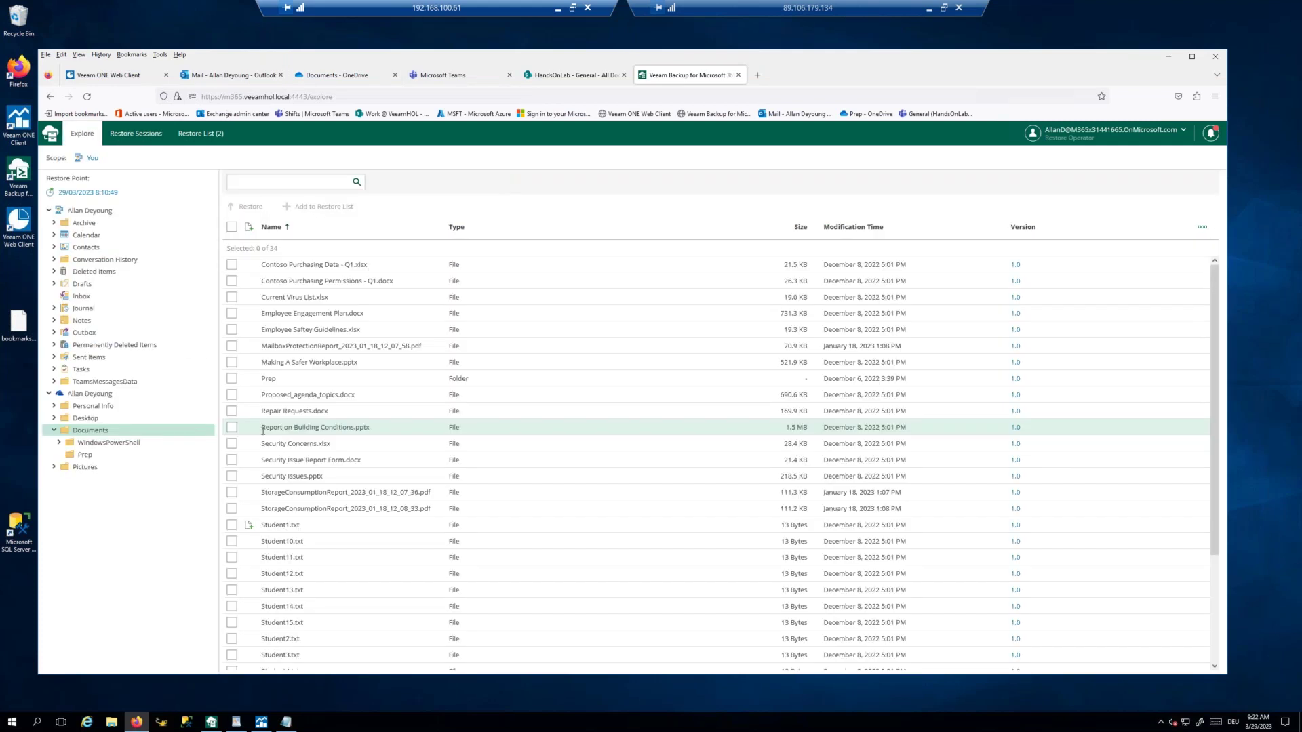
{"action": "left_click", "coordinate": [84, 455]}
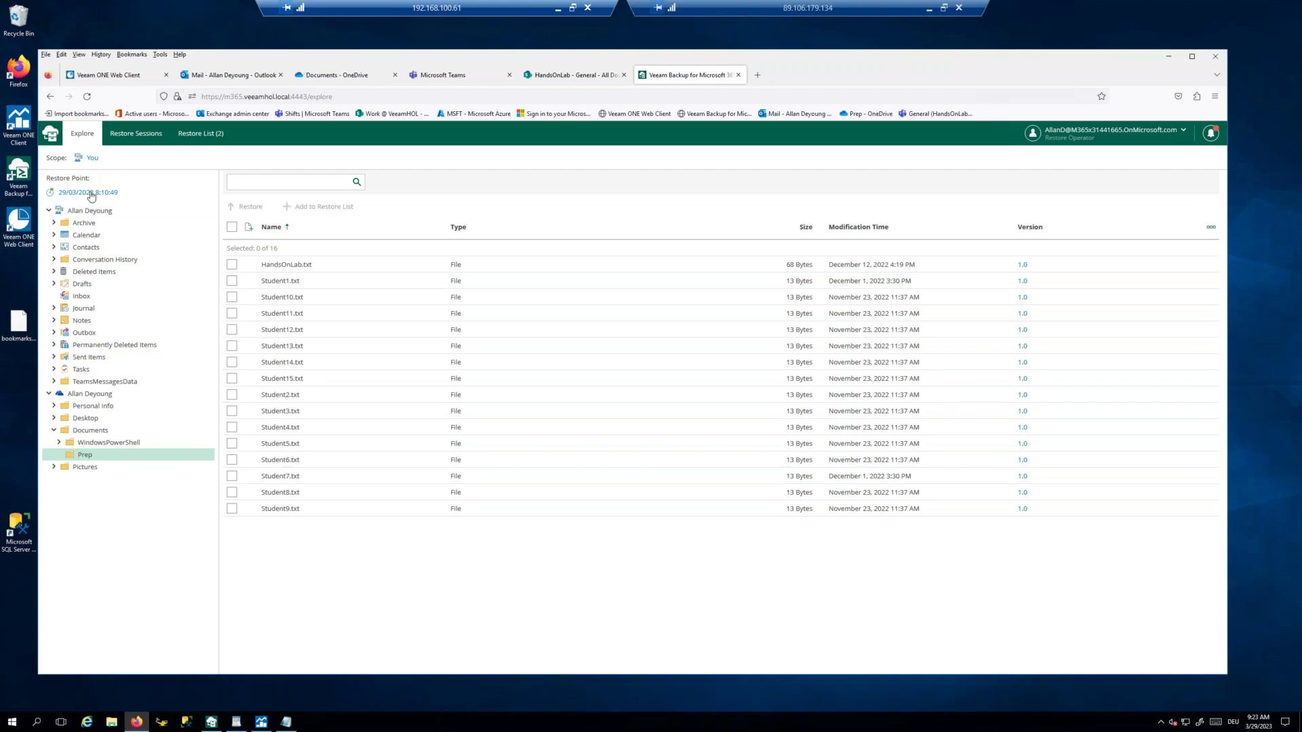
{"action": "left_click", "coordinate": [91, 194]}
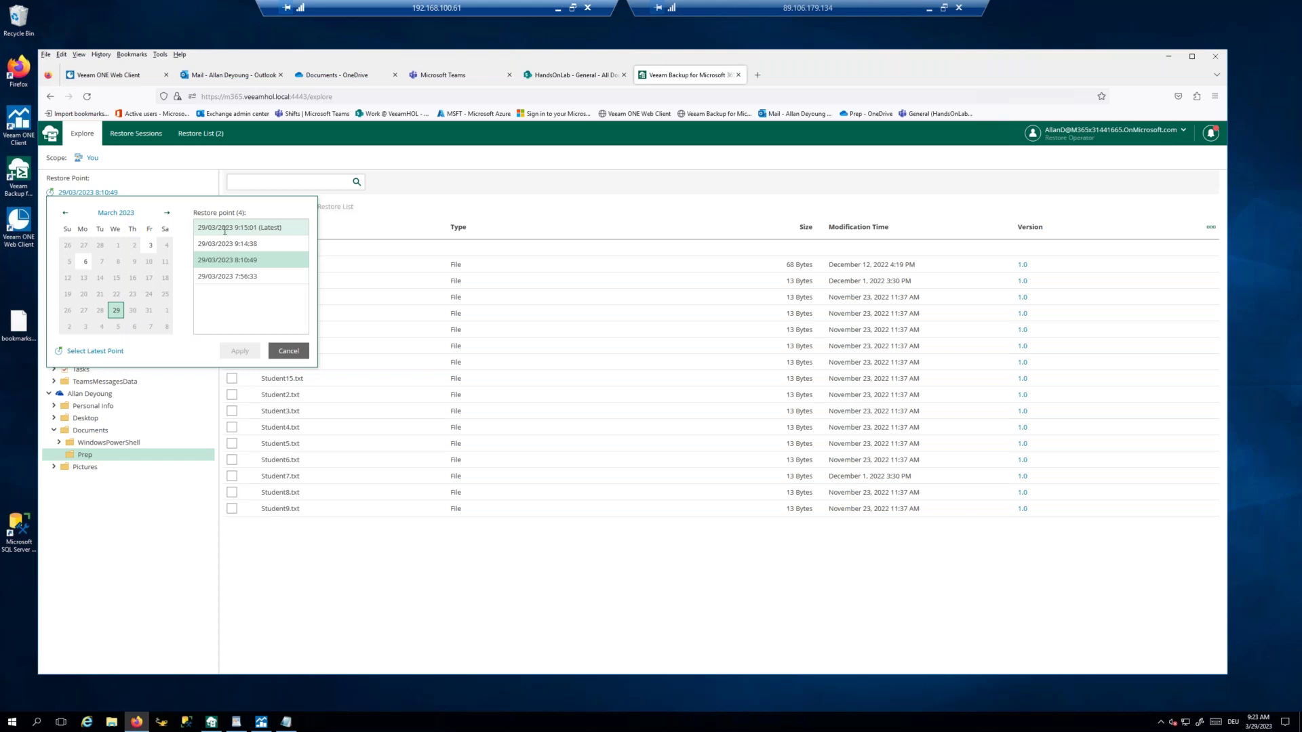
{"action": "left_click", "coordinate": [231, 276]}
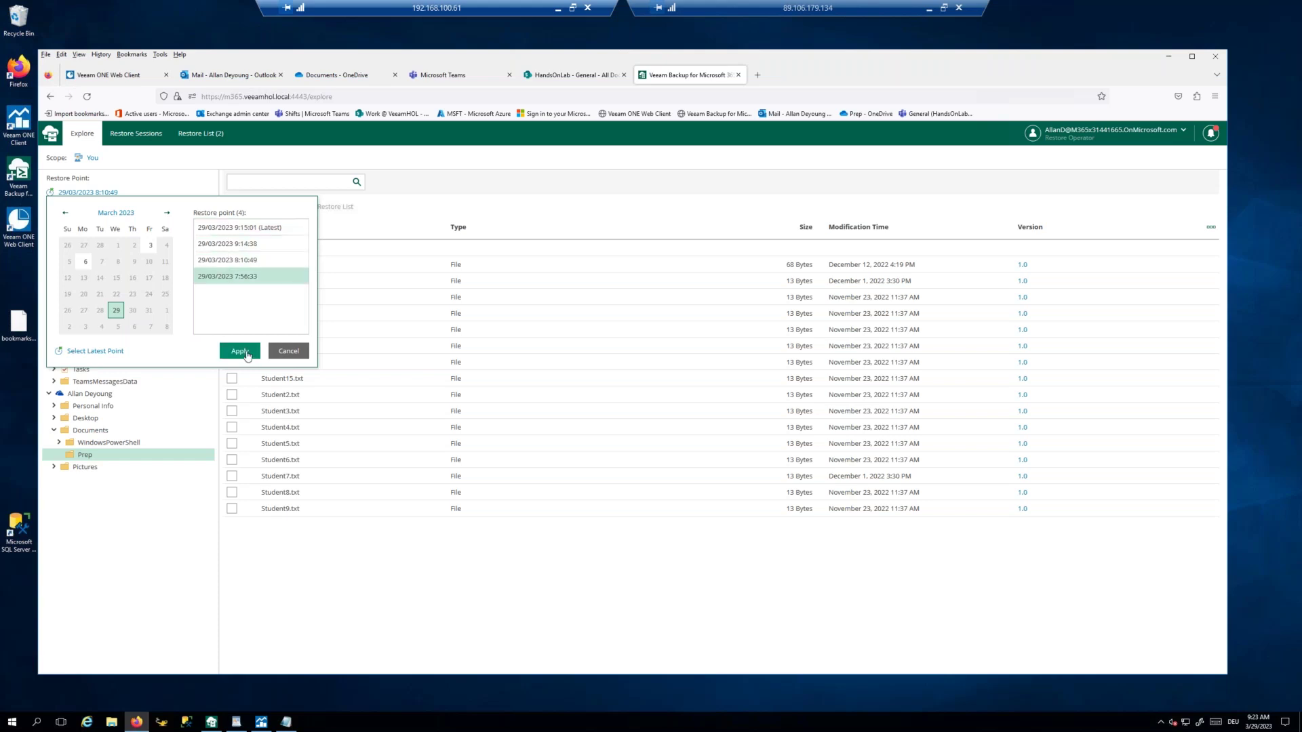
{"action": "left_click", "coordinate": [242, 351]}
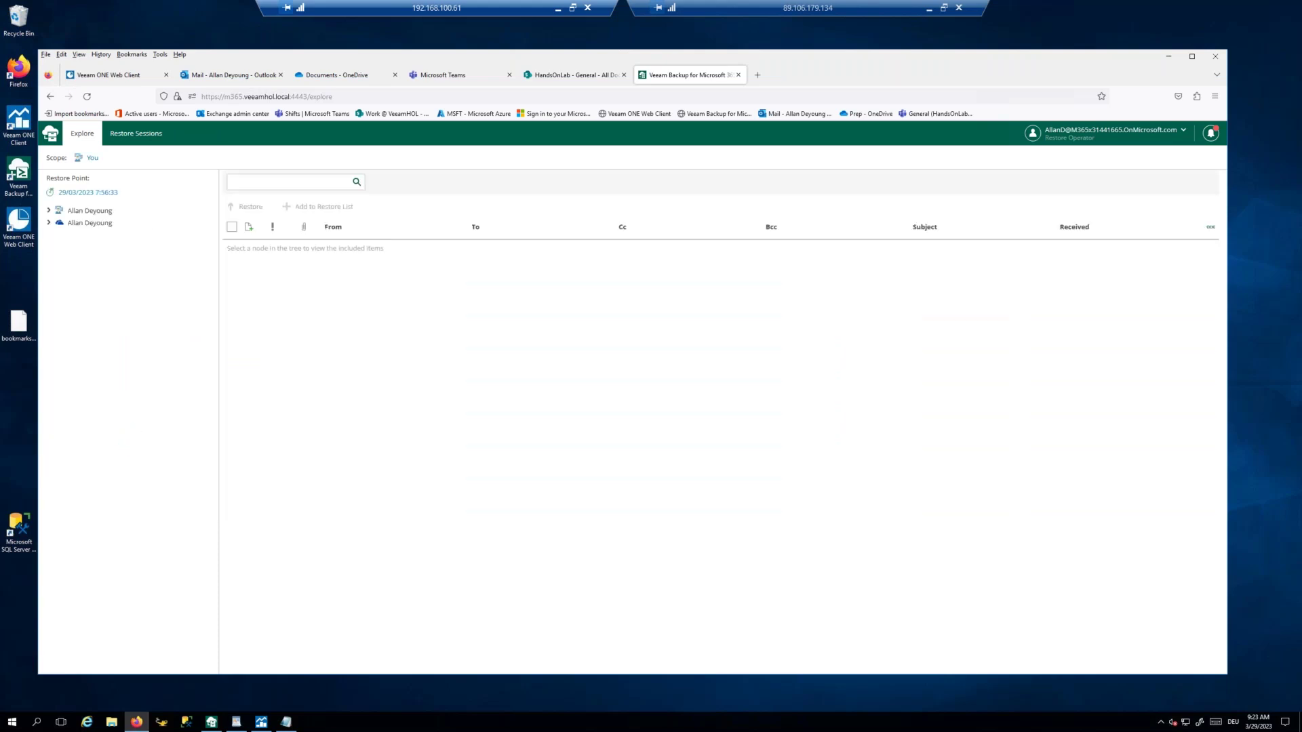
Step: Expand the OneDrive backup and browse Documents > Prep down to the Pictures folder
{"action": "left_click", "coordinate": [49, 222]}
{"action": "left_click", "coordinate": [56, 259]}
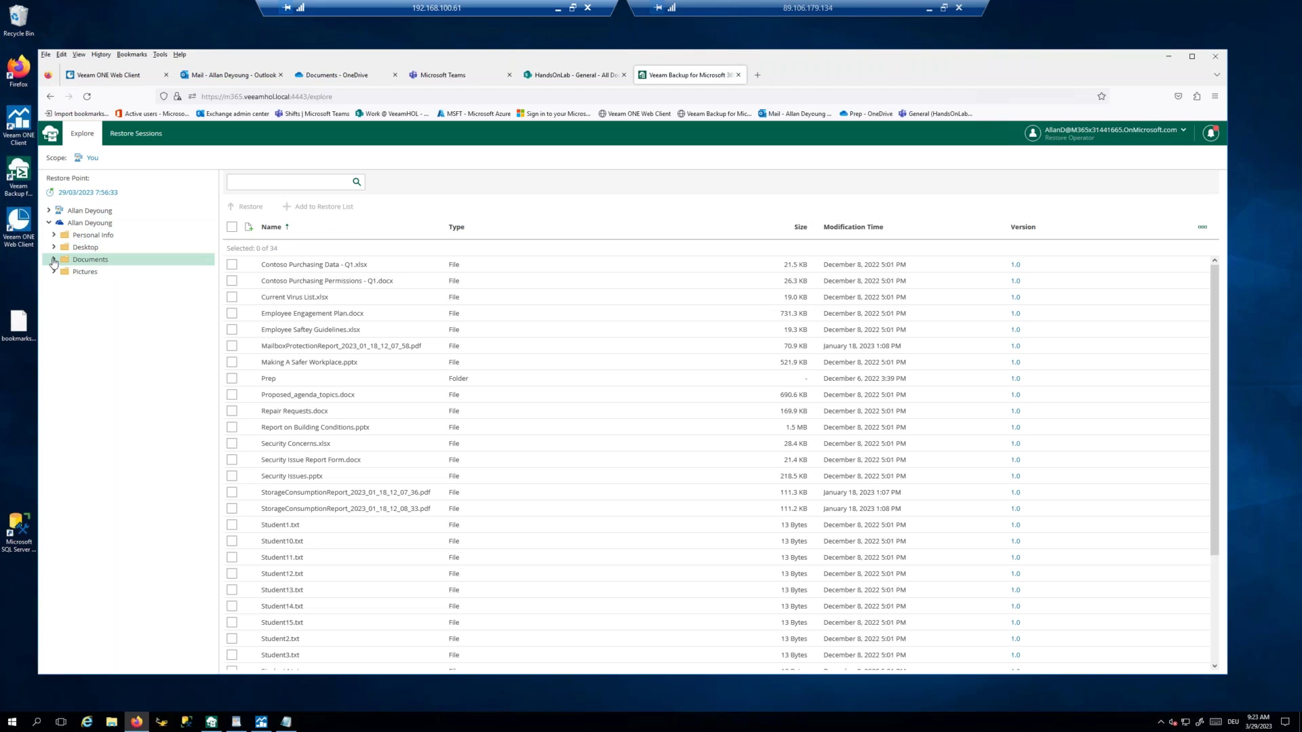
{"action": "left_click", "coordinate": [55, 260]}
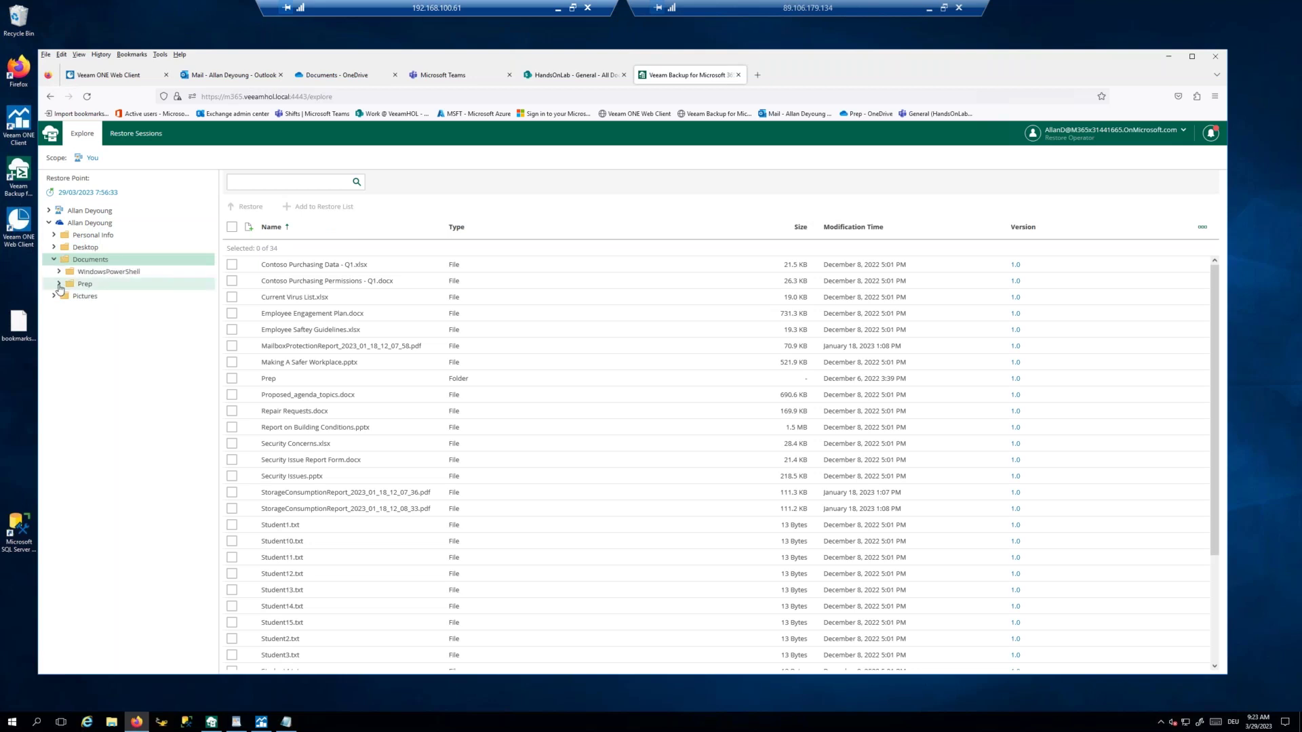
{"action": "left_click", "coordinate": [84, 285]}
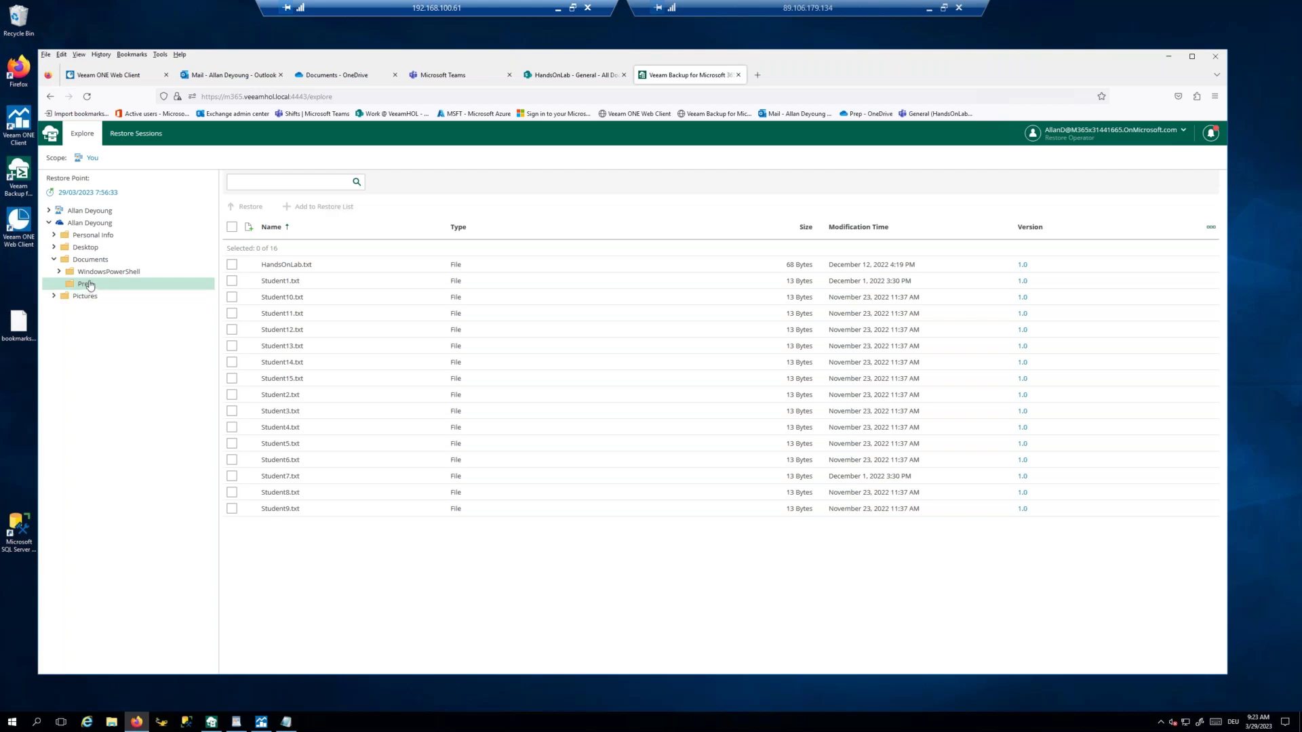
{"action": "left_click", "coordinate": [86, 299]}
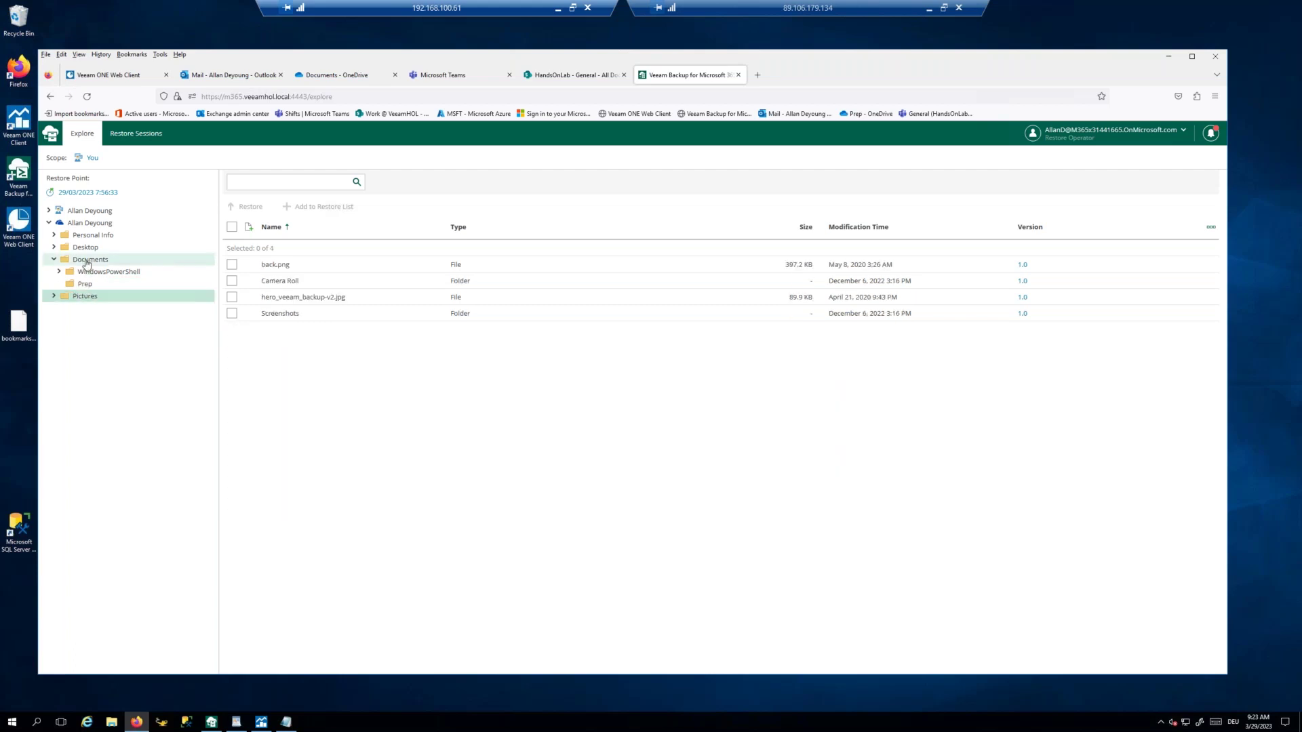
Step: In Desktop, select DeleteData.lnk's version 1.0 for restore, then cancel the wizard and close Versions
{"action": "left_click", "coordinate": [88, 252]}
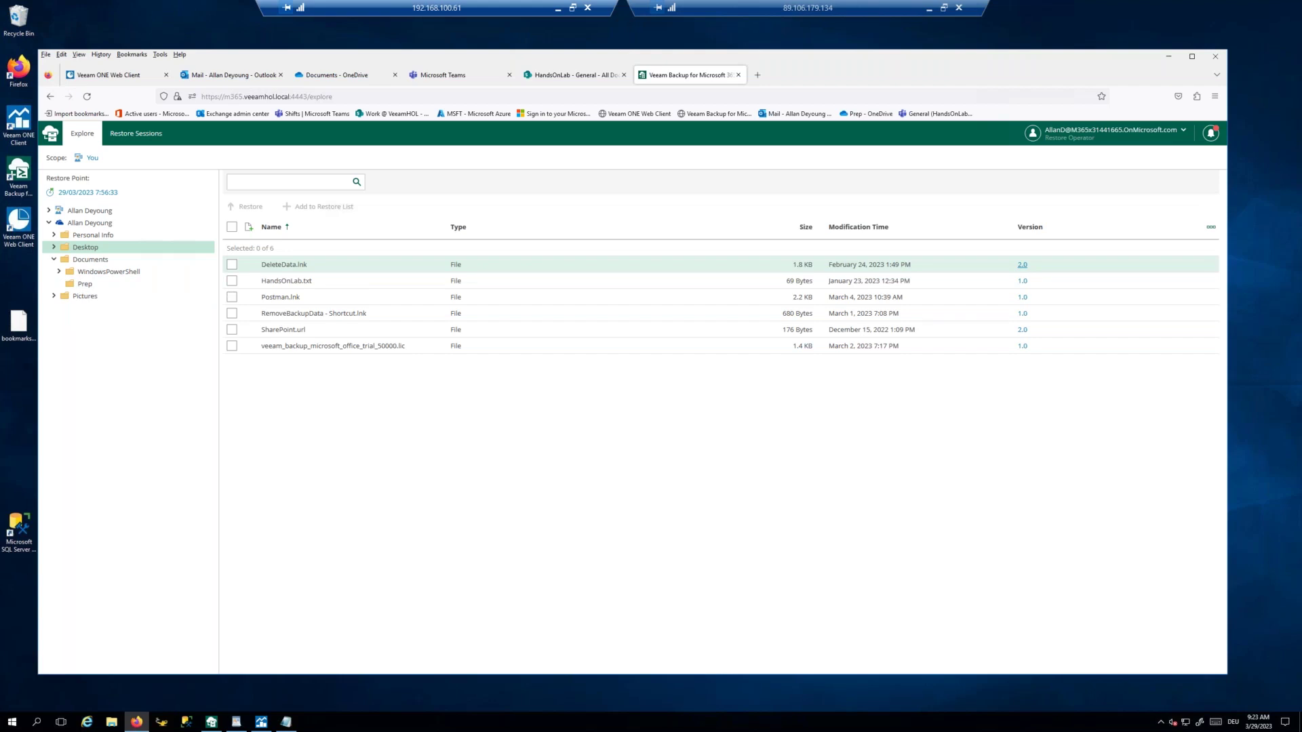
{"action": "left_click", "coordinate": [232, 264]}
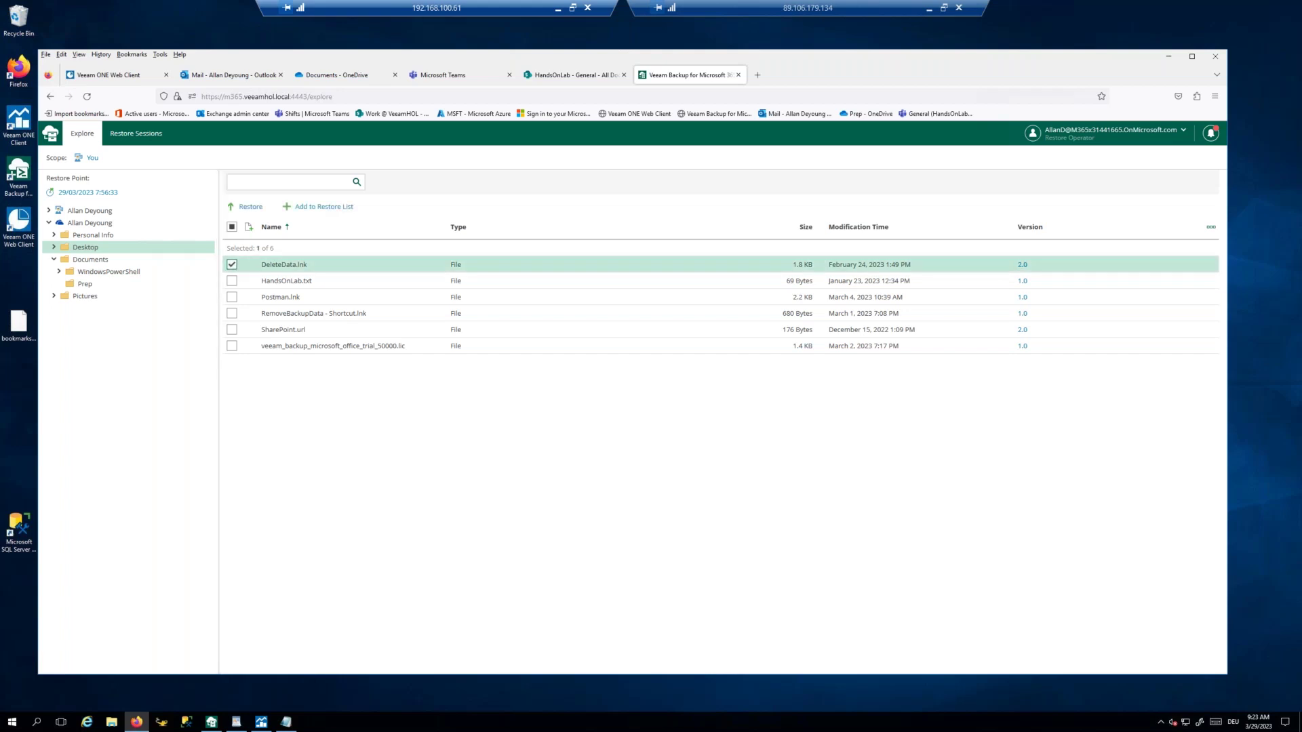
{"action": "left_click", "coordinate": [1023, 266]}
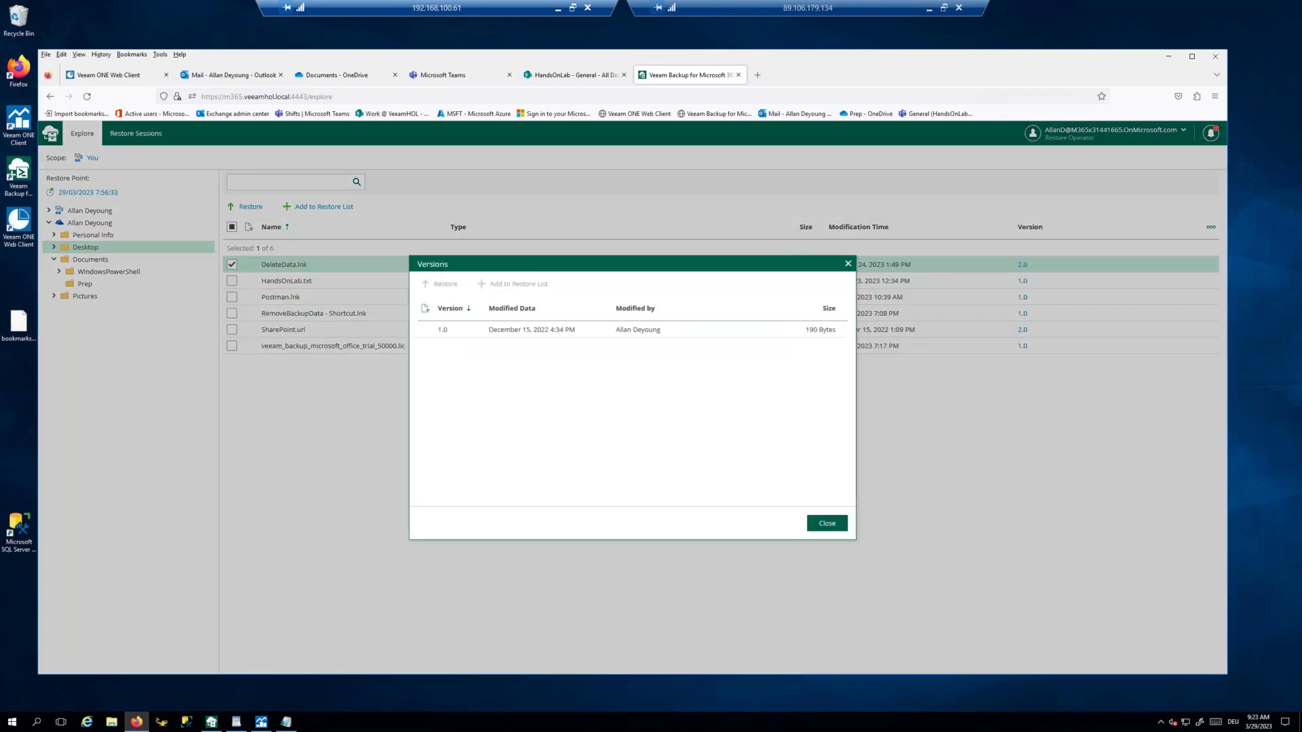
{"action": "left_click", "coordinate": [436, 332]}
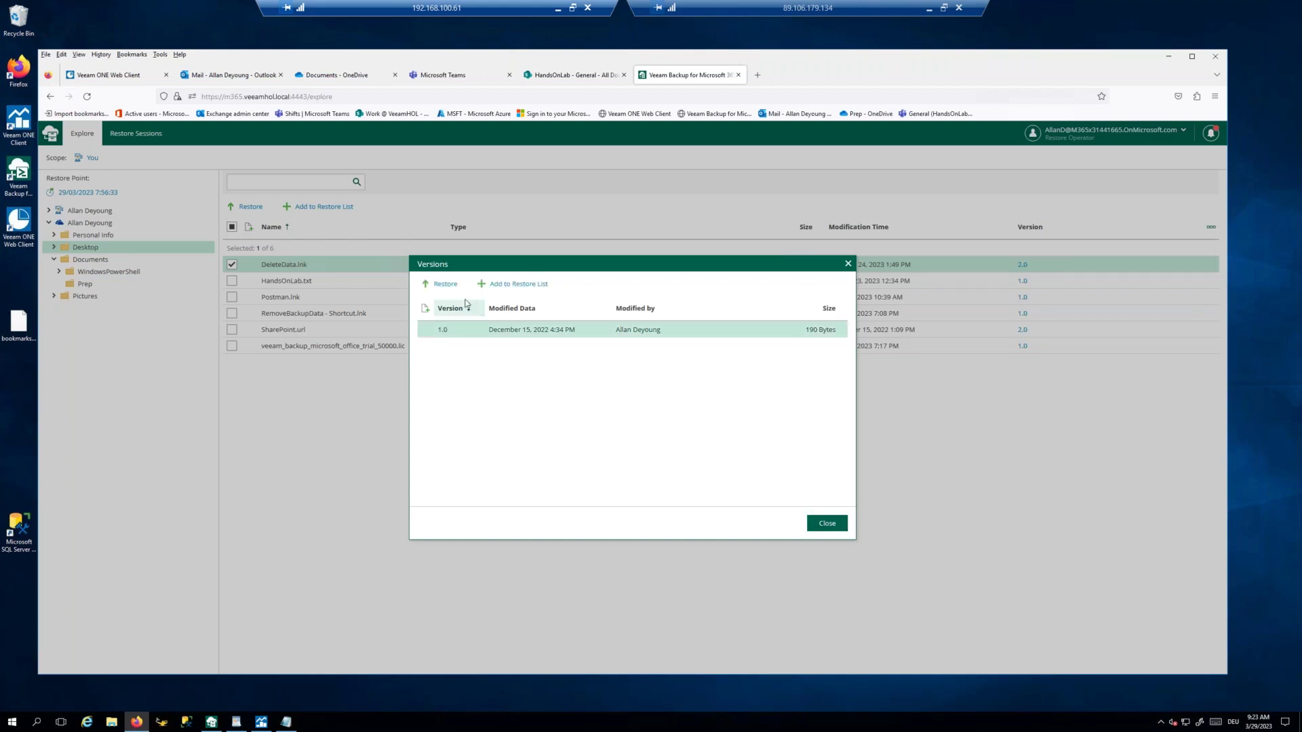
{"action": "left_click", "coordinate": [445, 284]}
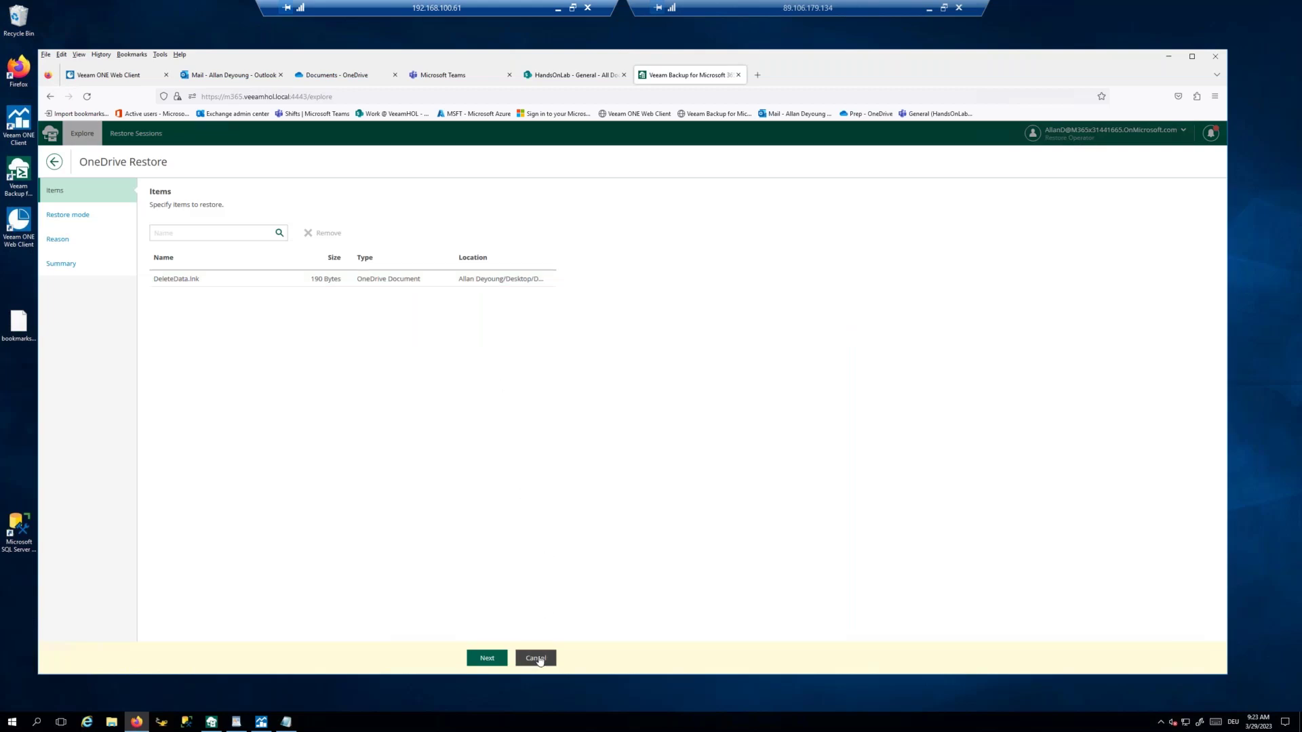
{"action": "left_click", "coordinate": [536, 658]}
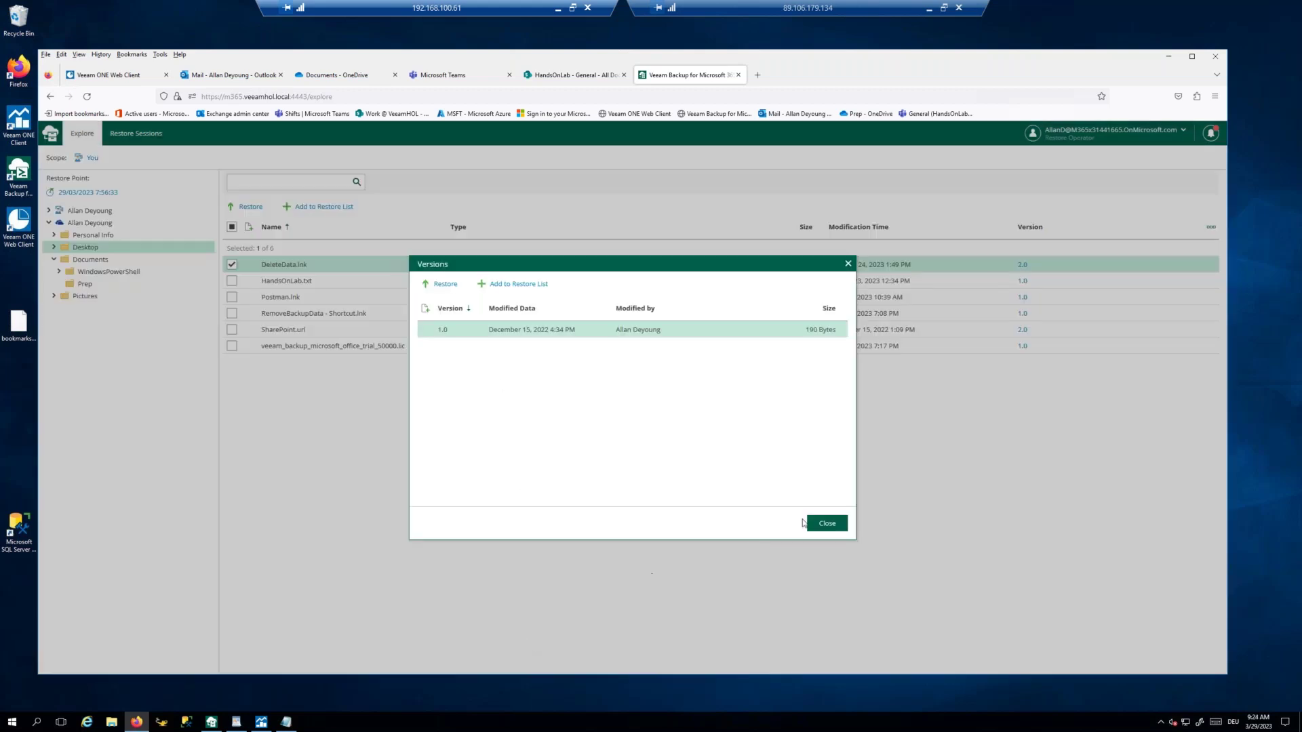
{"action": "left_click", "coordinate": [832, 524]}
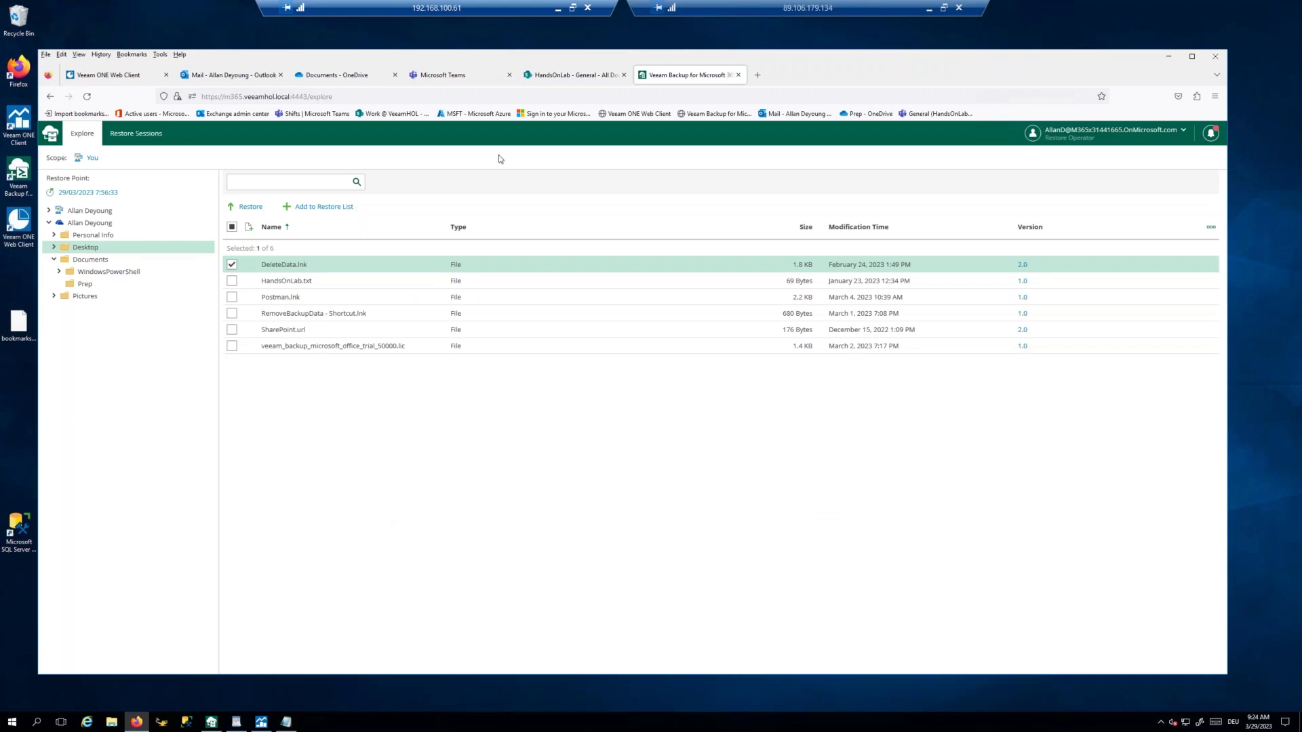
Step: Download a copy of Student10.txt from the HandsOnLab General channel files in Teams
{"action": "left_click", "coordinate": [449, 76]}
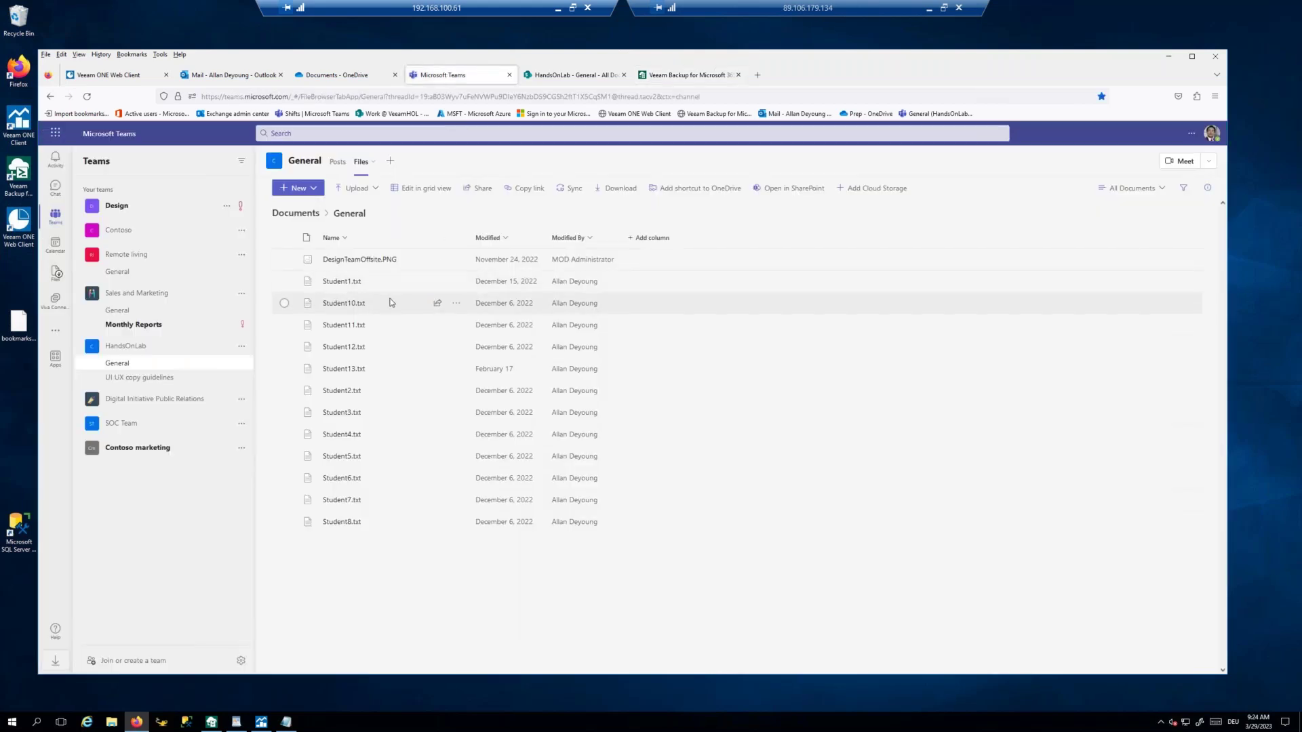
{"action": "left_click", "coordinate": [284, 303]}
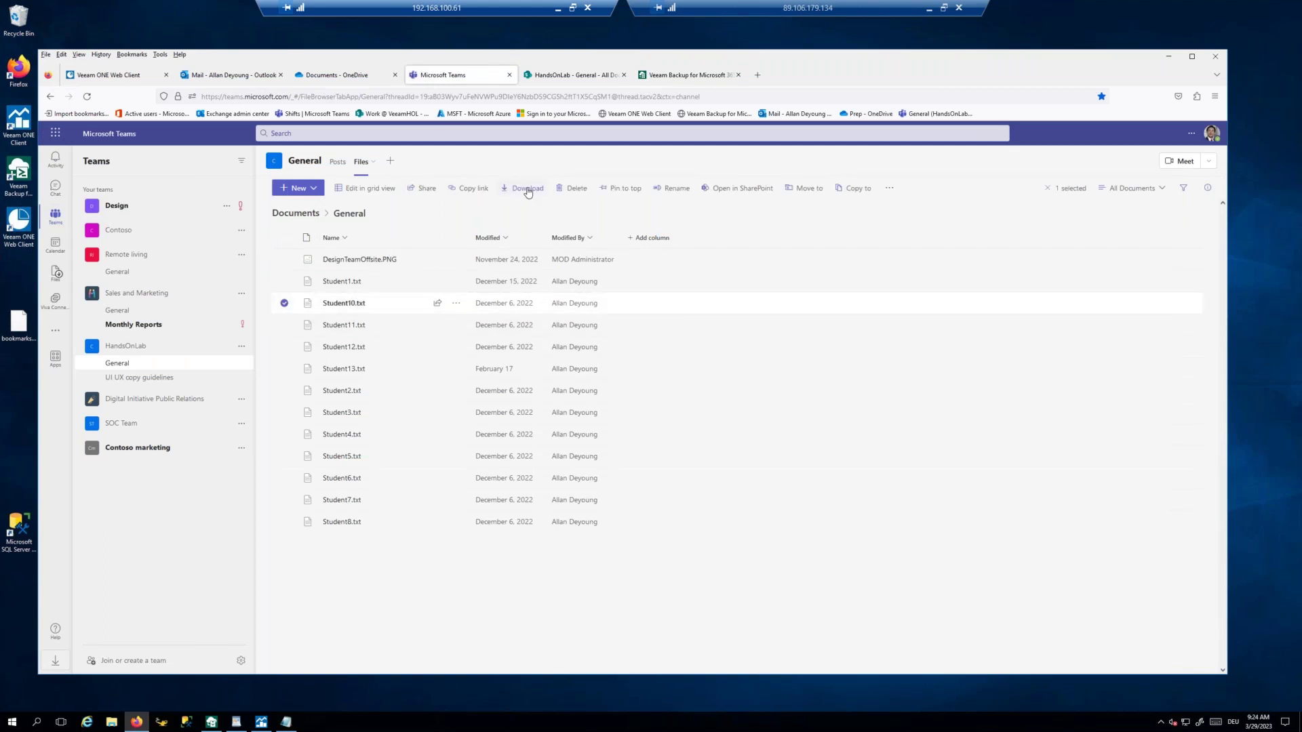
{"action": "left_click", "coordinate": [528, 189]}
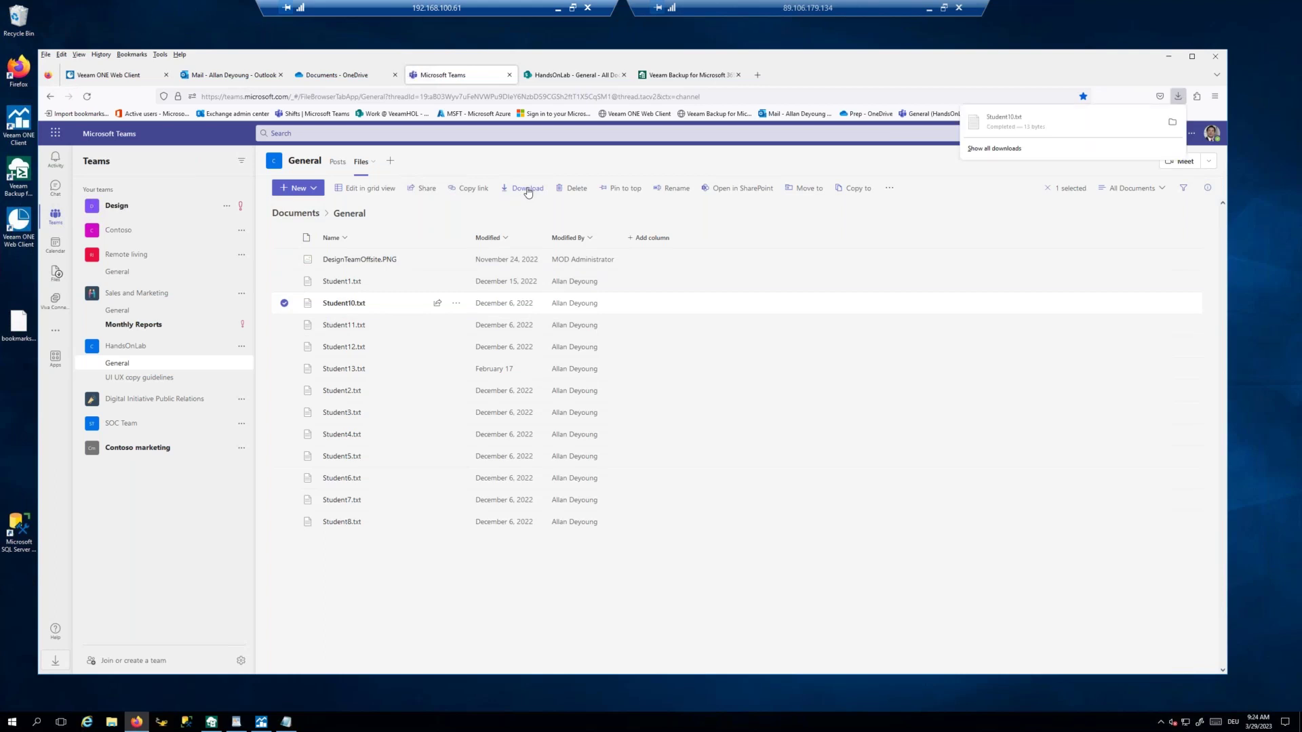
{"action": "left_click", "coordinate": [575, 192]}
Step: Delete Student10.txt from the channel files and go back to the restore portal
{"action": "left_click", "coordinate": [575, 192]}
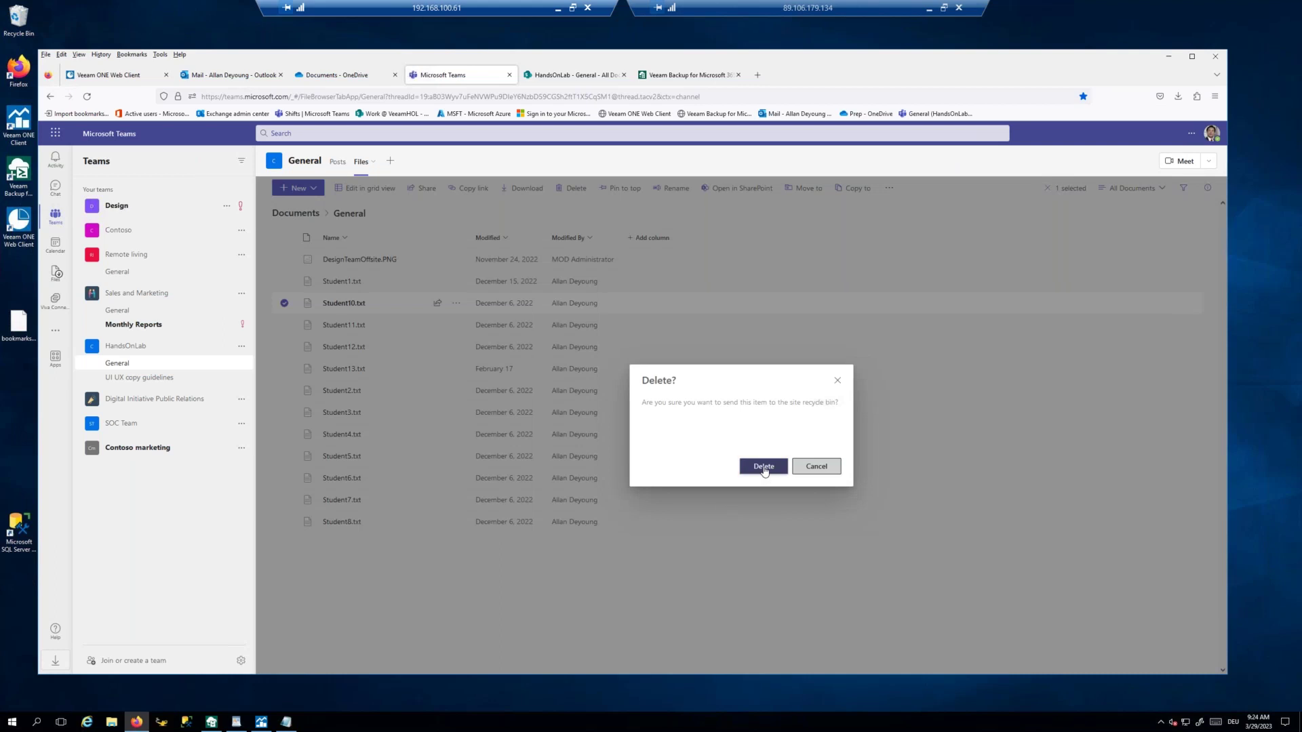
{"action": "left_click", "coordinate": [763, 467]}
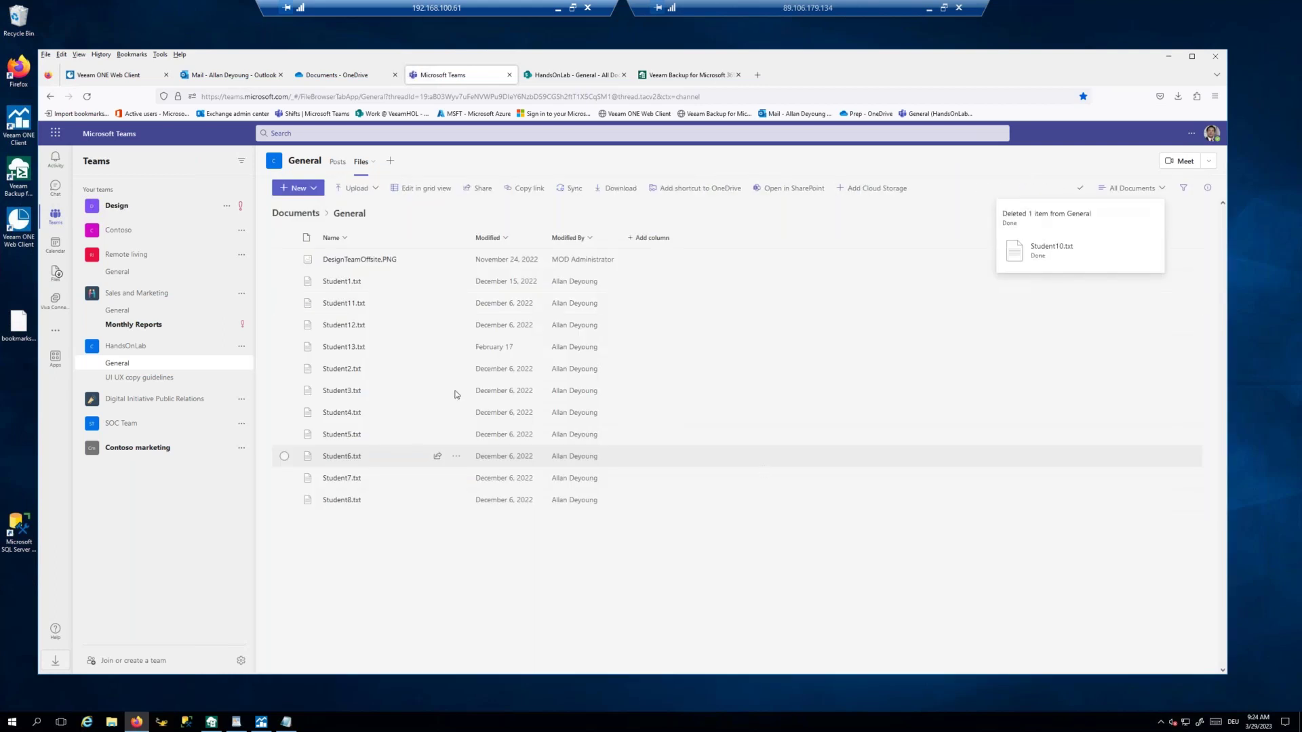
{"action": "left_click", "coordinate": [675, 78]}
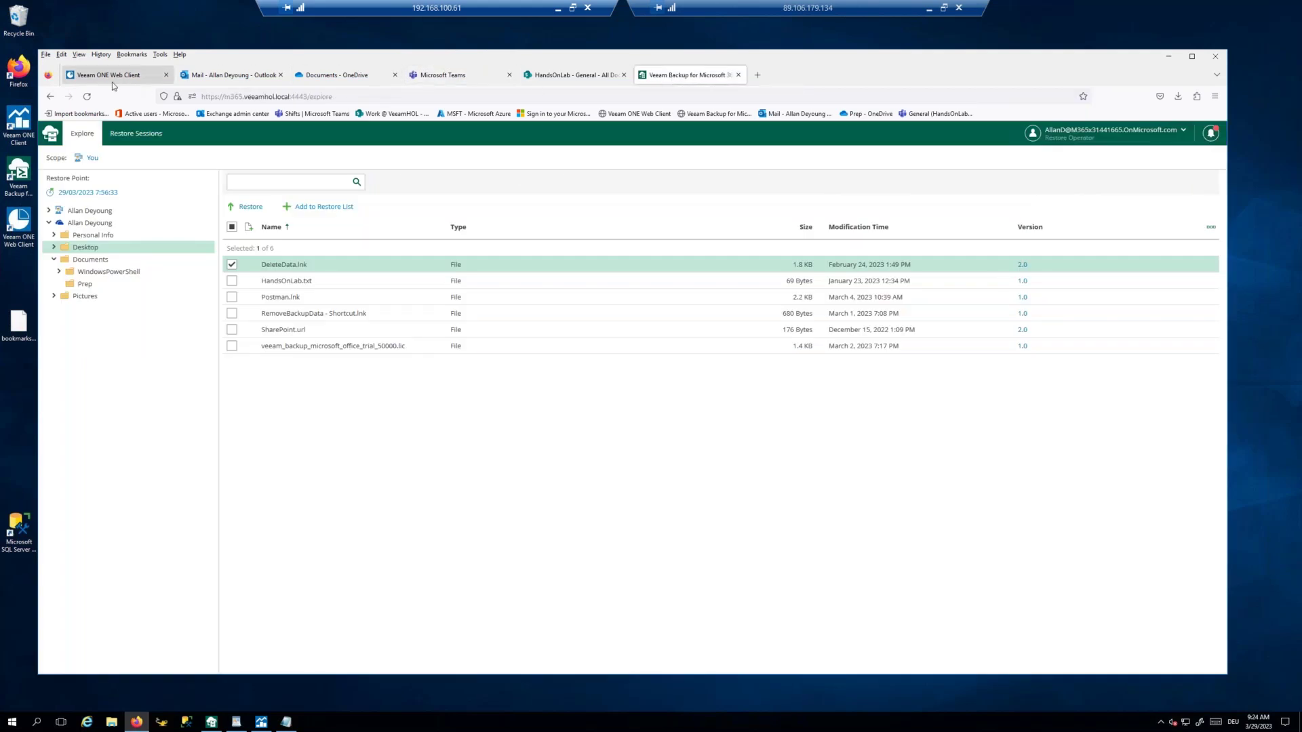
Step: Switch the browse scope to the HandsOnLab team and load its latest restore point
{"action": "left_click", "coordinate": [92, 158]}
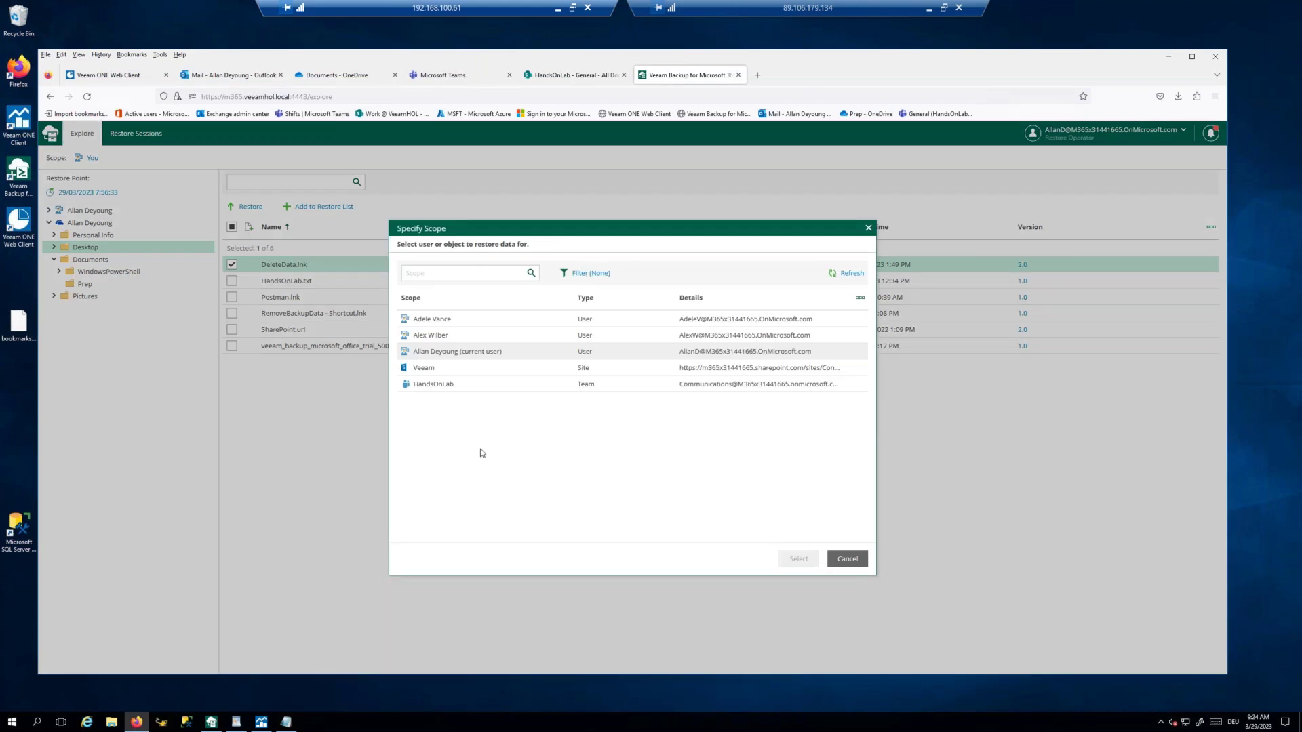
{"action": "left_click", "coordinate": [440, 384]}
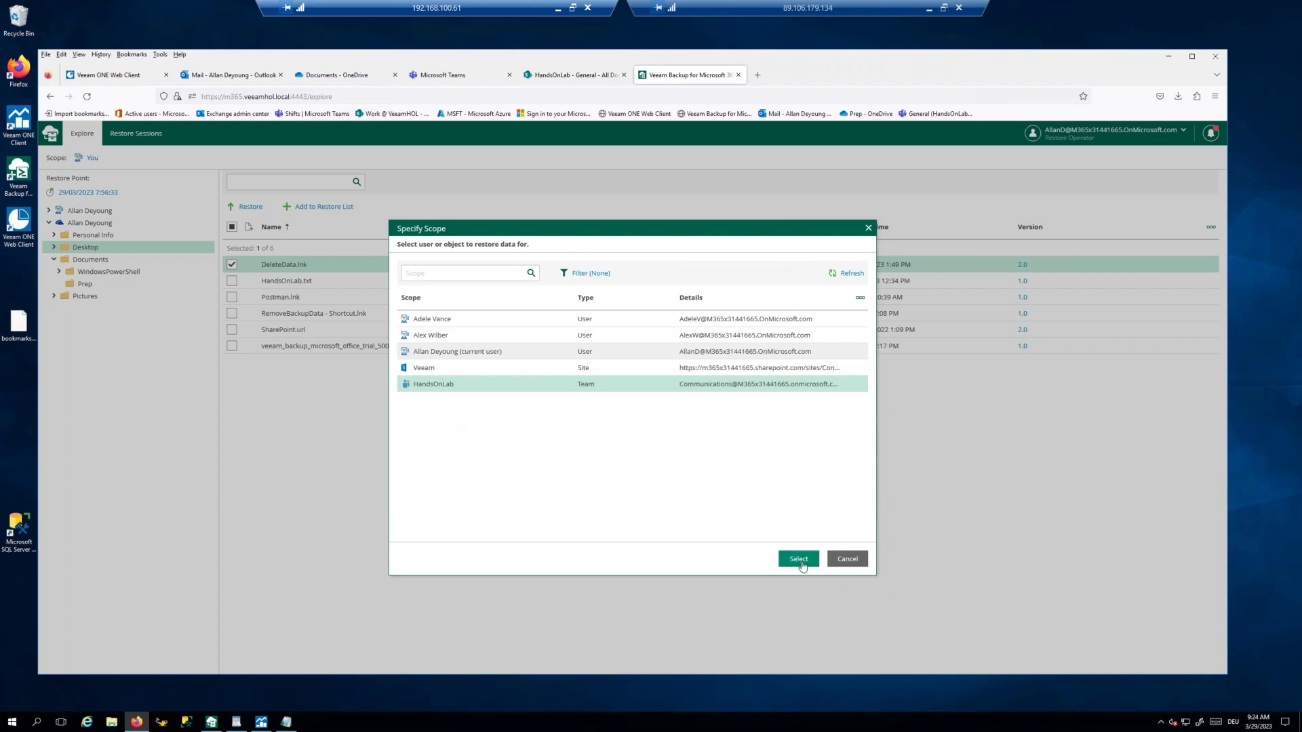
{"action": "left_click", "coordinate": [799, 560]}
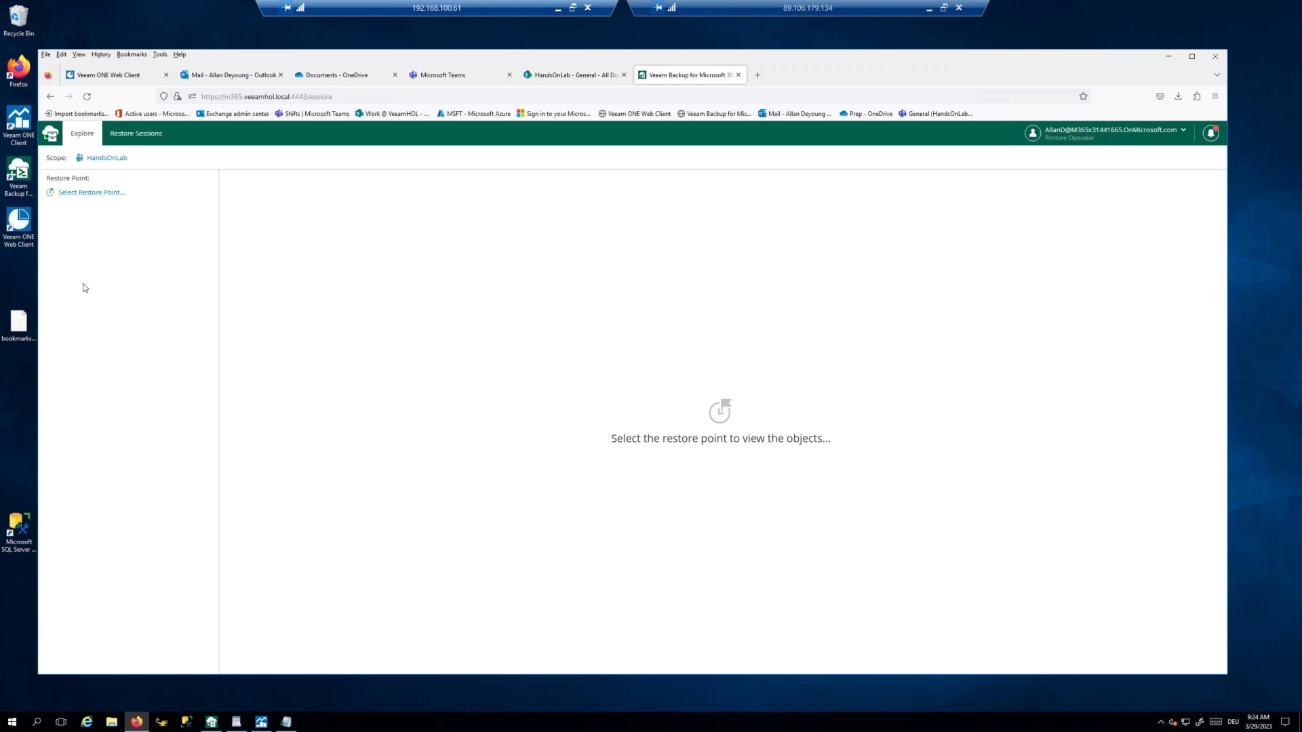
{"action": "left_click", "coordinate": [89, 196]}
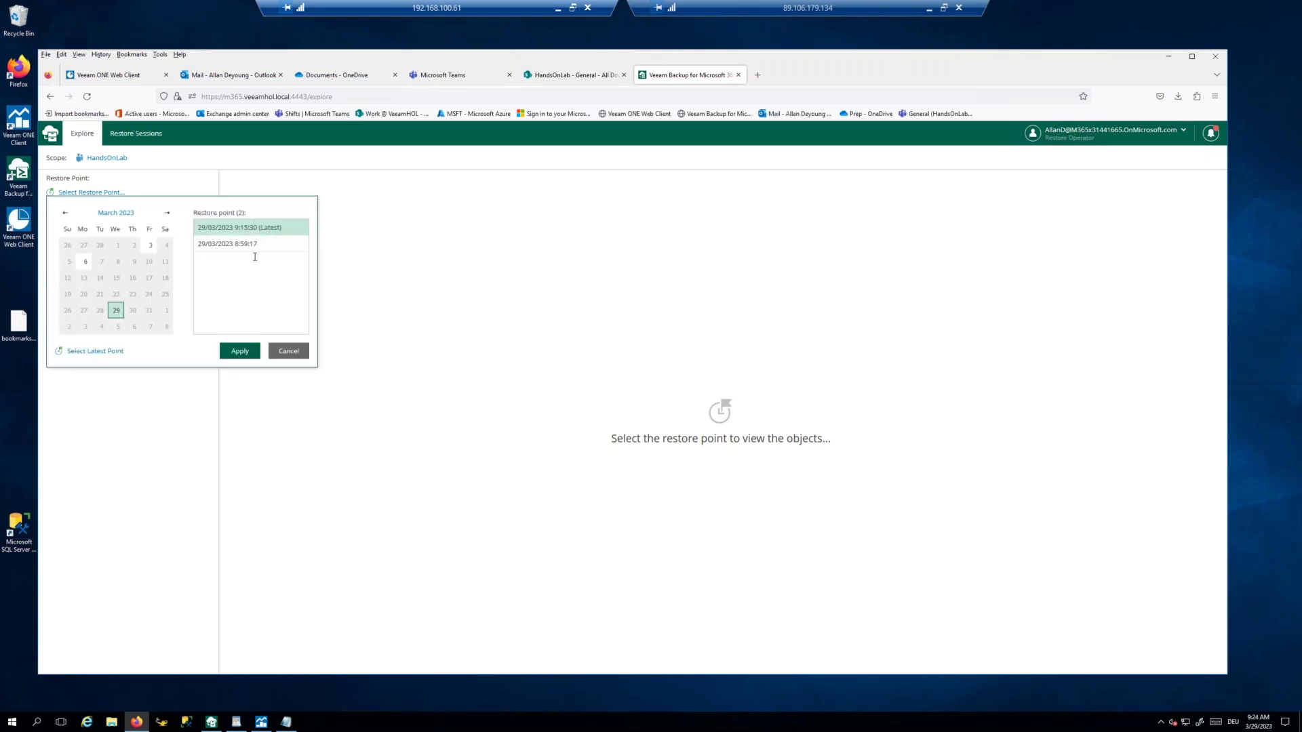
{"action": "left_click", "coordinate": [240, 351]}
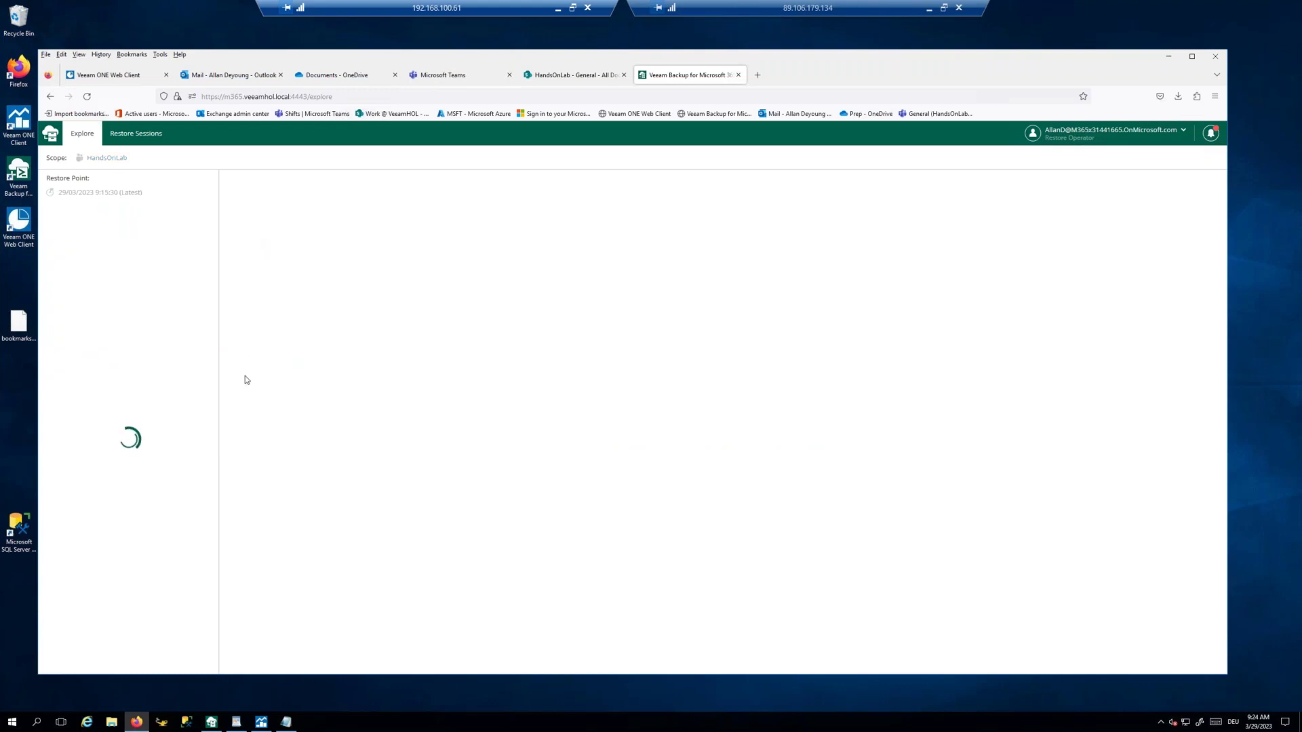
Step: Expand Teams > HandsOnLab > General in the explore tree and open Files
{"action": "left_click", "coordinate": [48, 211]}
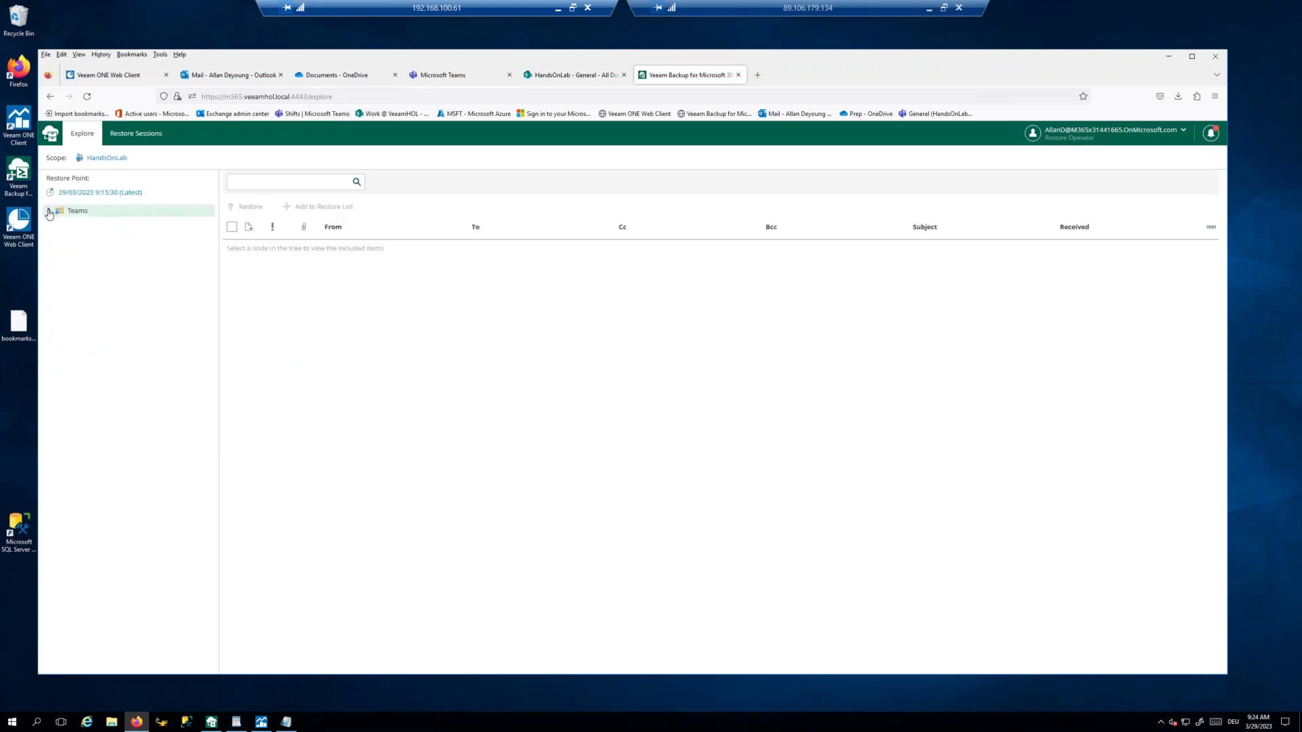
{"action": "left_click", "coordinate": [53, 222]}
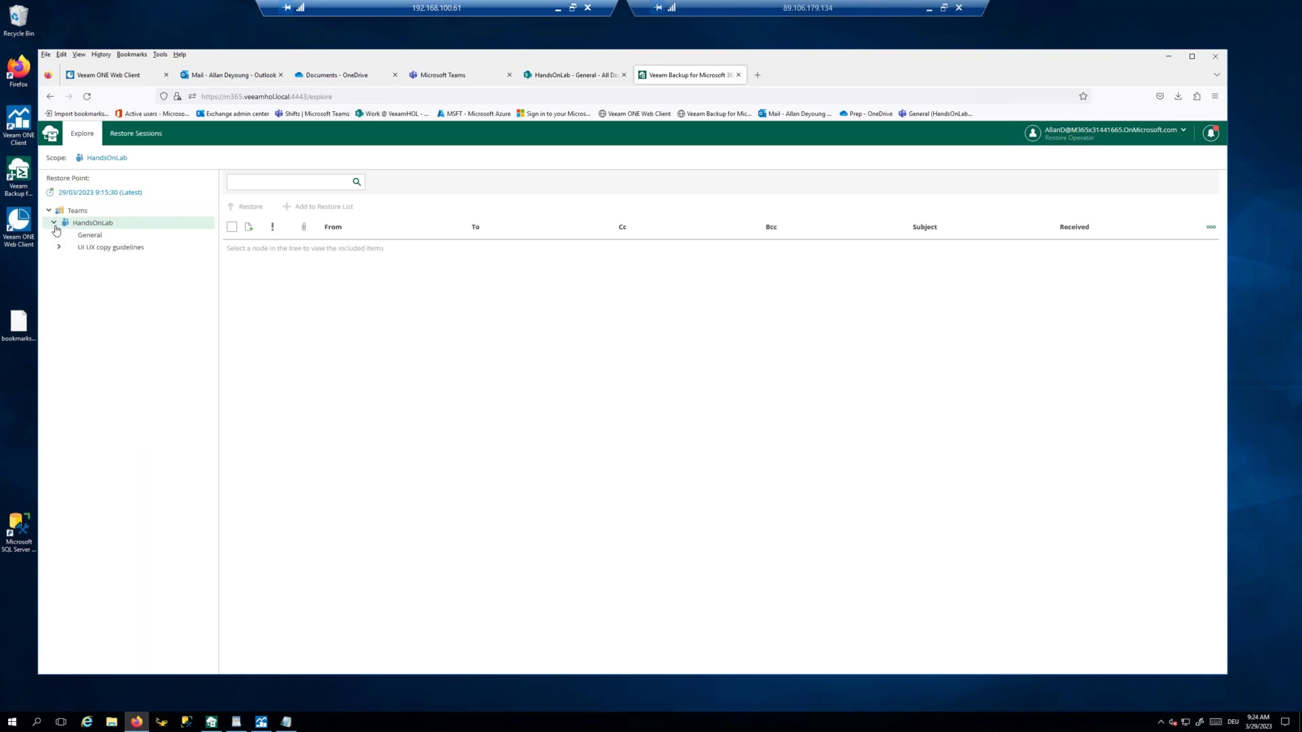
{"action": "left_click", "coordinate": [58, 235]}
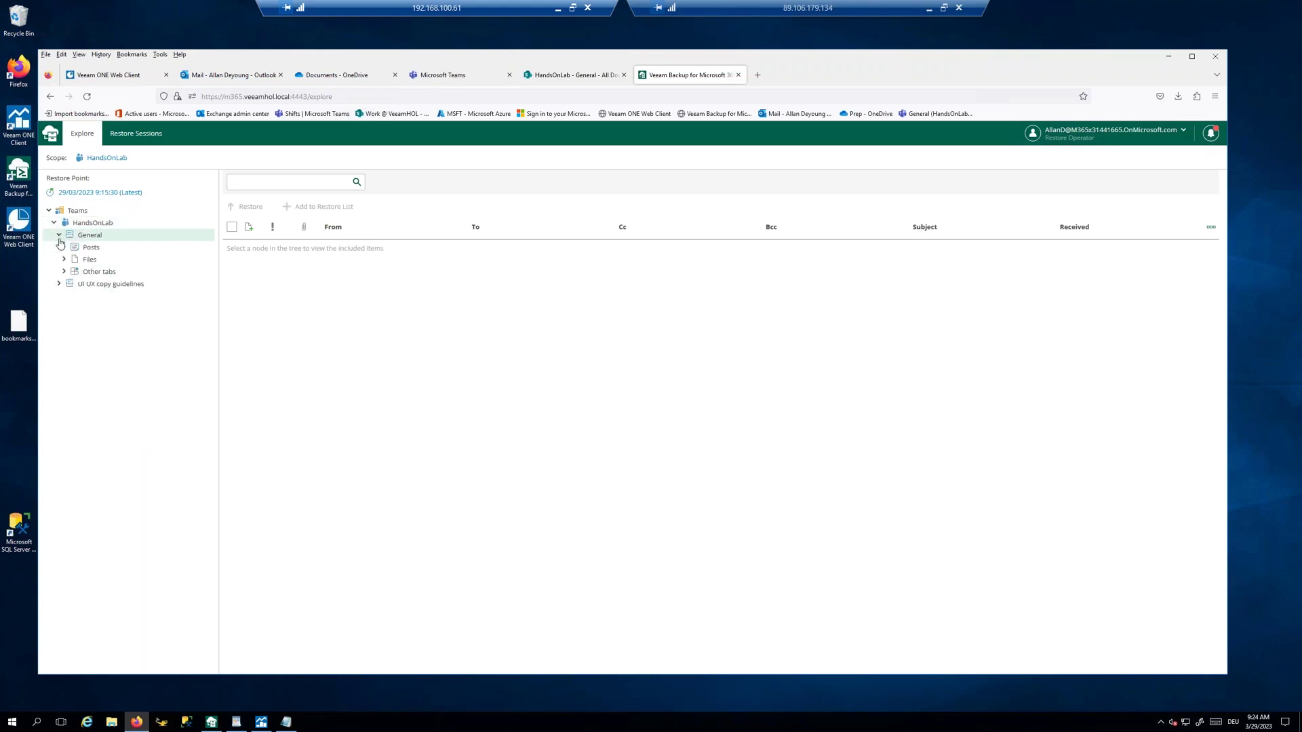
{"action": "left_click", "coordinate": [64, 260]}
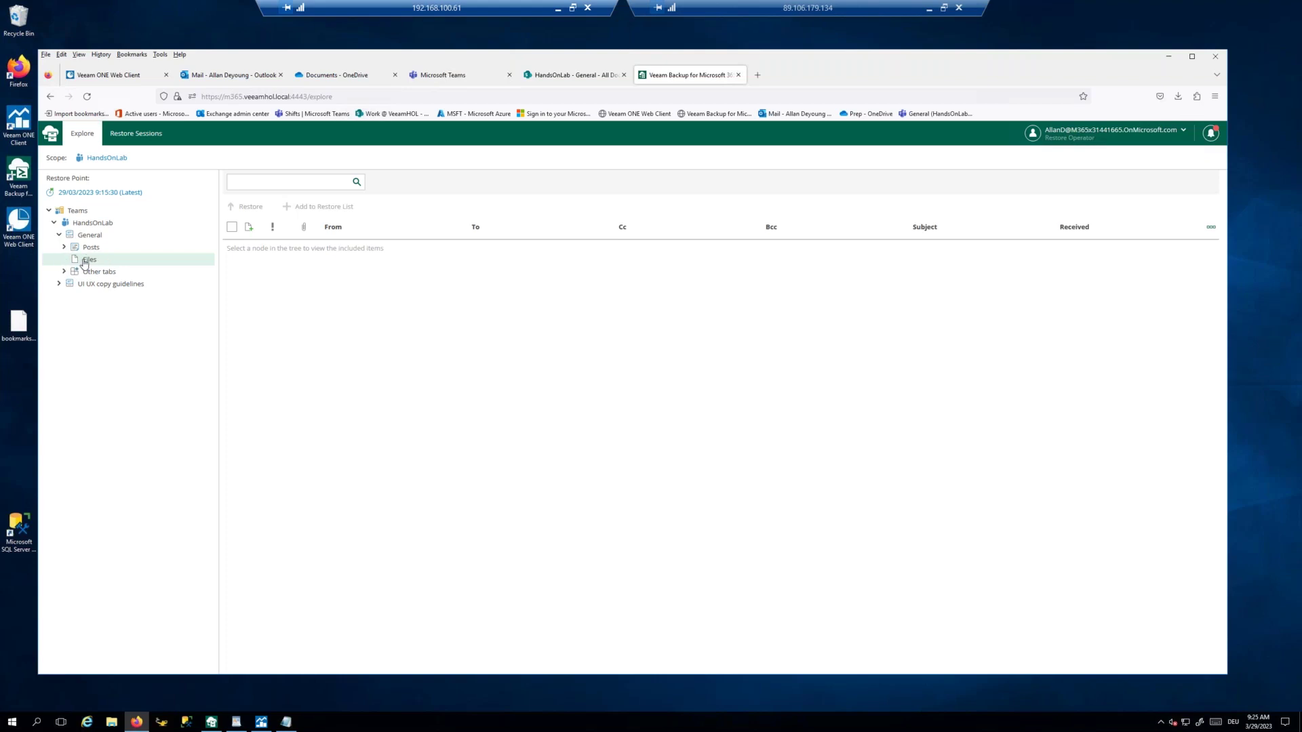
Step: Restore Student10.txt from General channel Files with default wizard options, then switch to Teams
{"action": "left_click", "coordinate": [84, 261]}
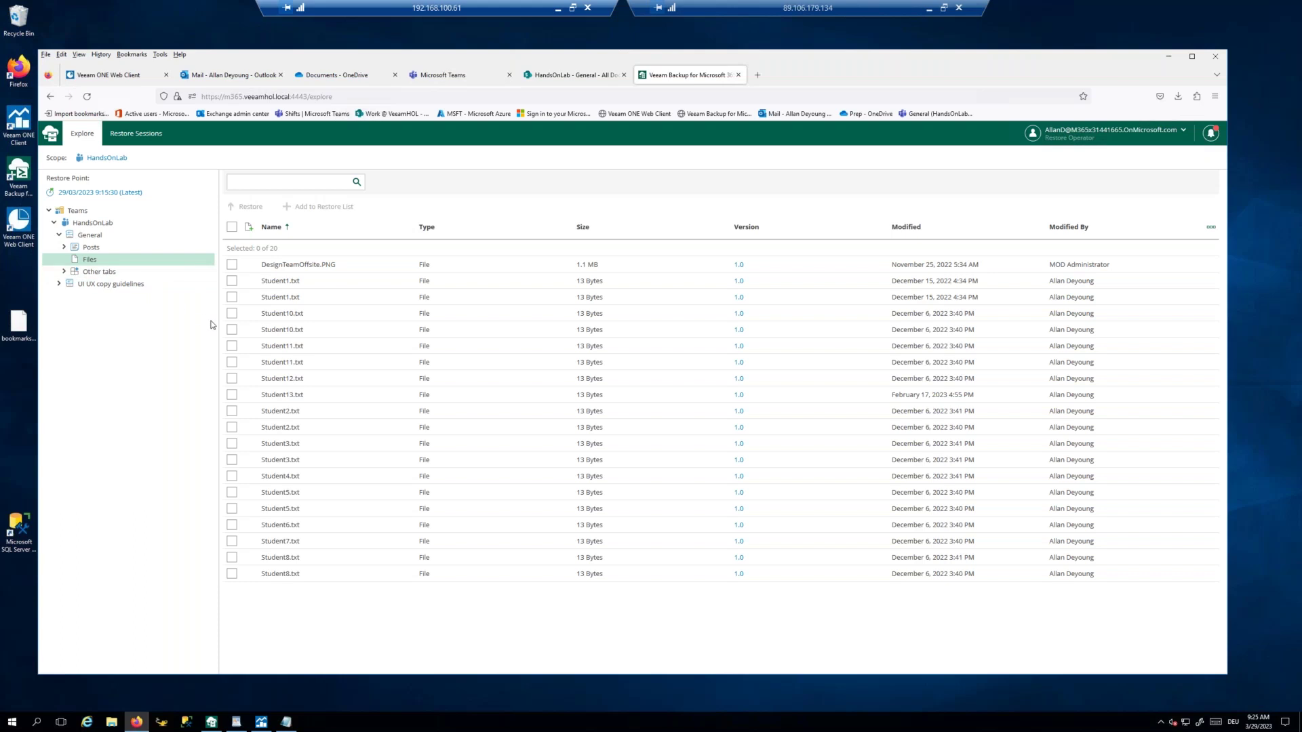
{"action": "left_click", "coordinate": [231, 314]}
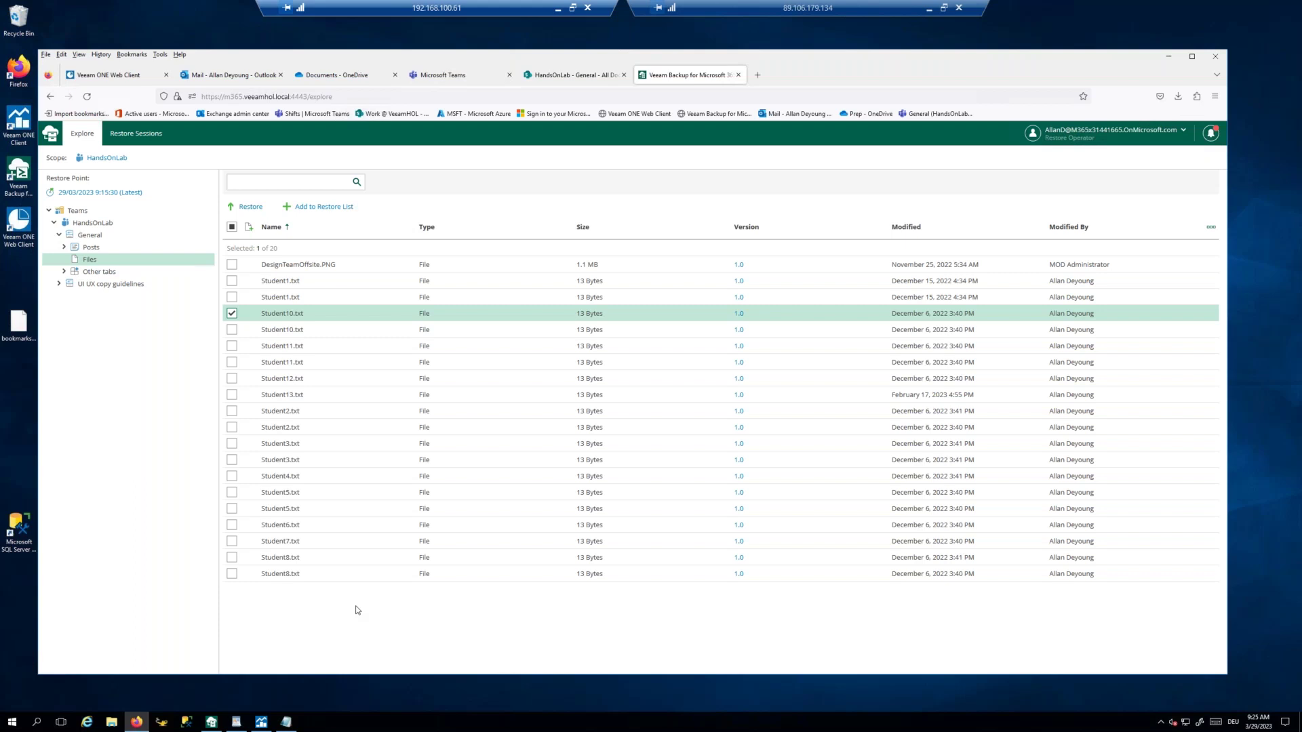
{"action": "left_click", "coordinate": [247, 207]}
{"action": "left_click", "coordinate": [489, 659]}
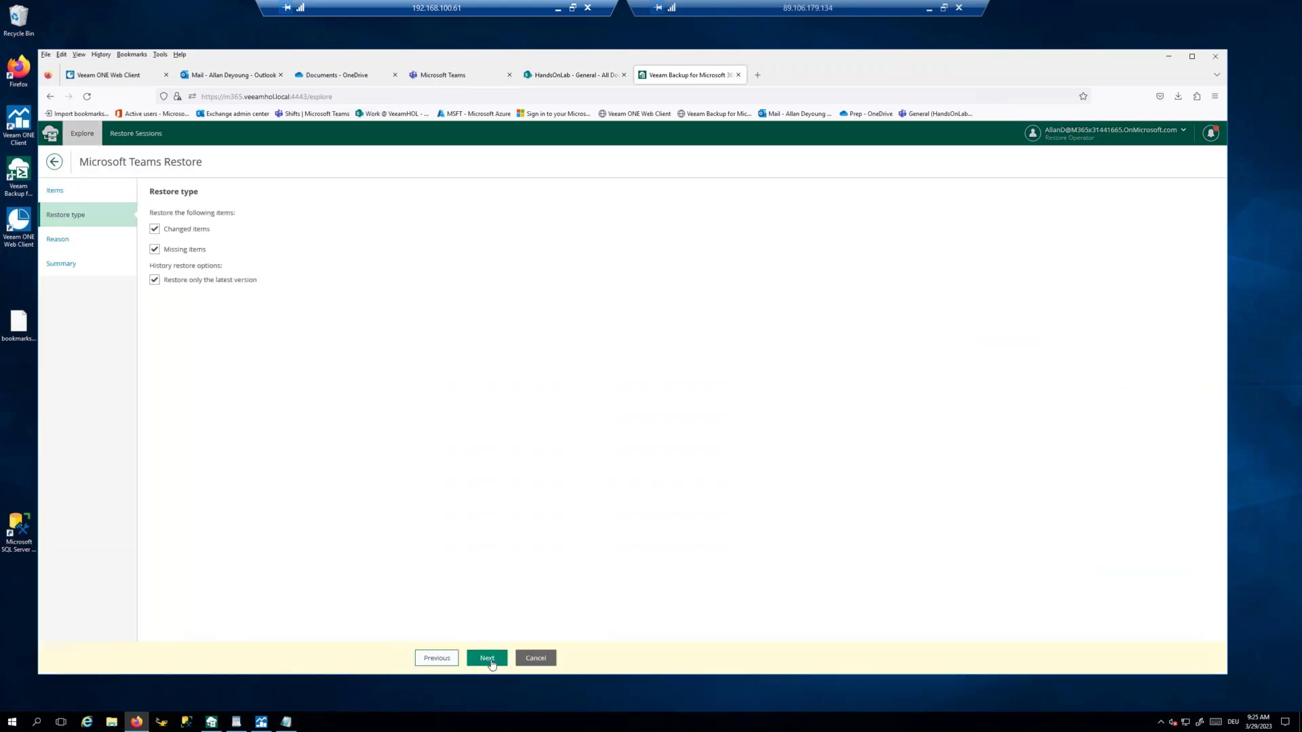
{"action": "left_click", "coordinate": [490, 659]}
{"action": "left_click", "coordinate": [488, 659]}
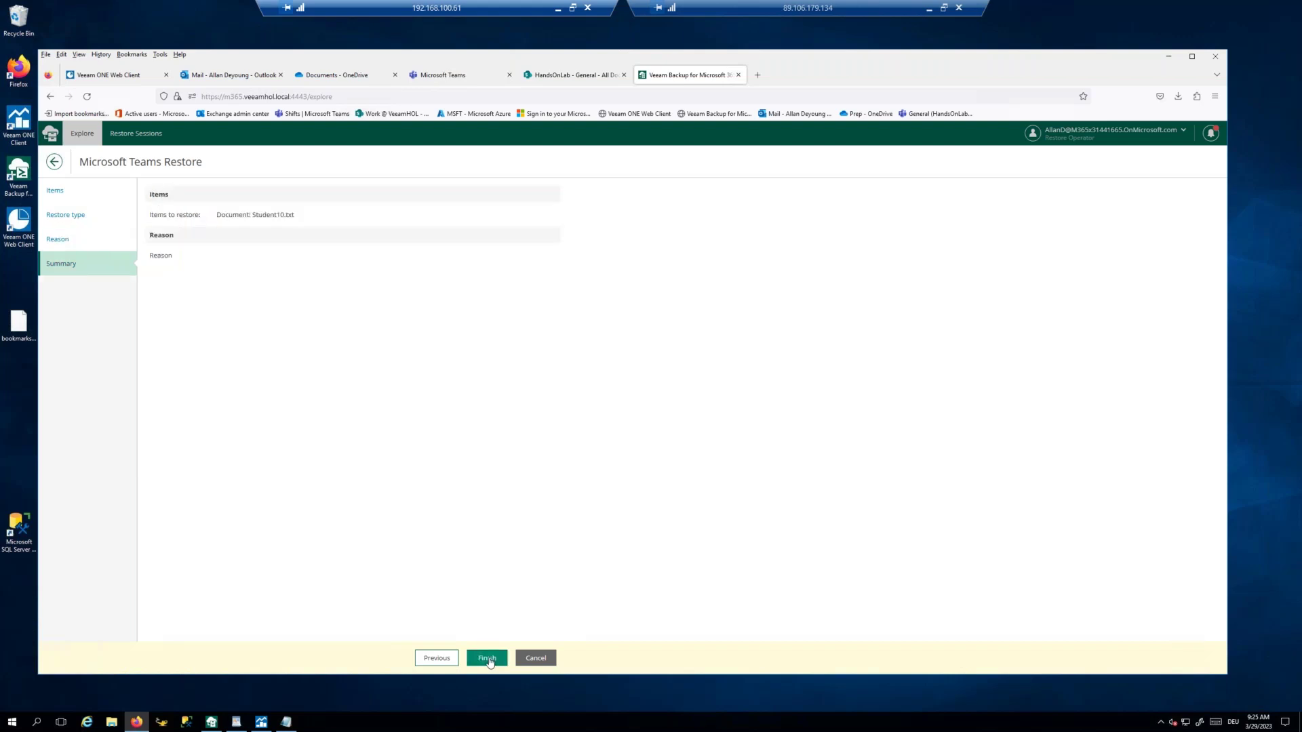
{"action": "left_click", "coordinate": [488, 659]}
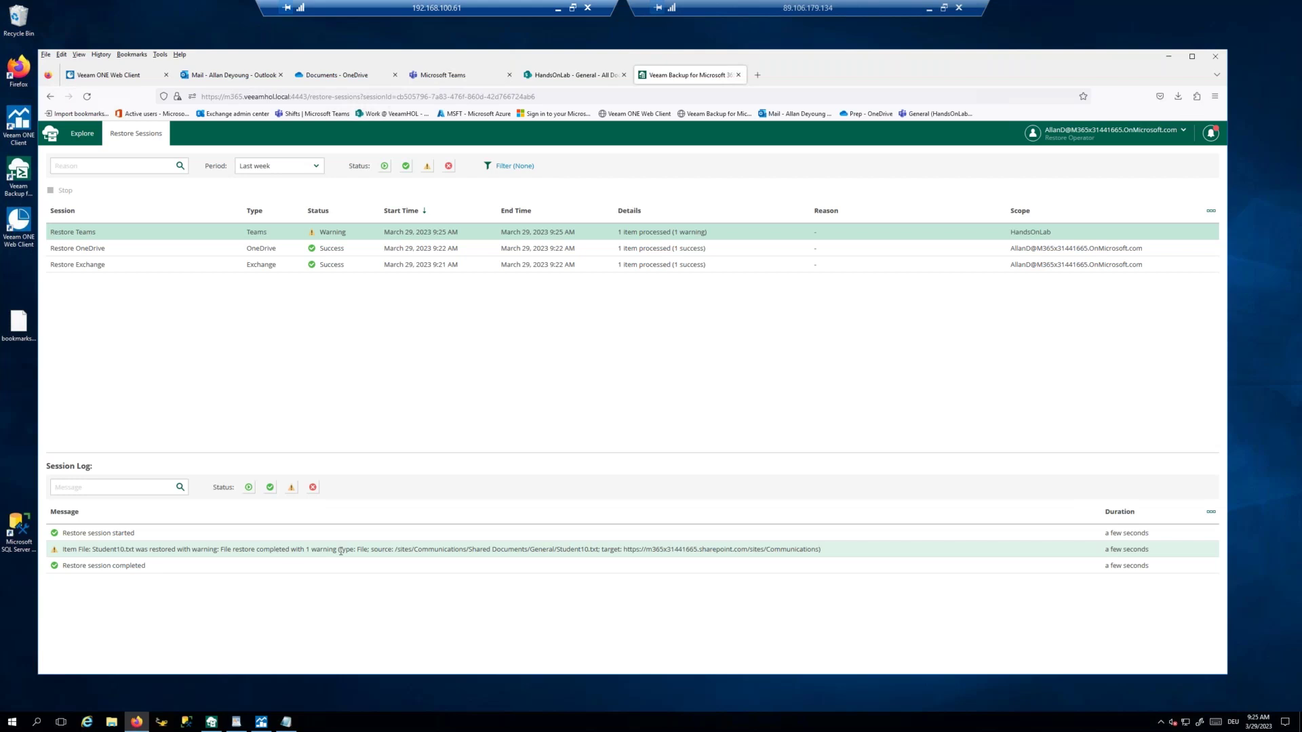
{"action": "left_click", "coordinate": [445, 76]}
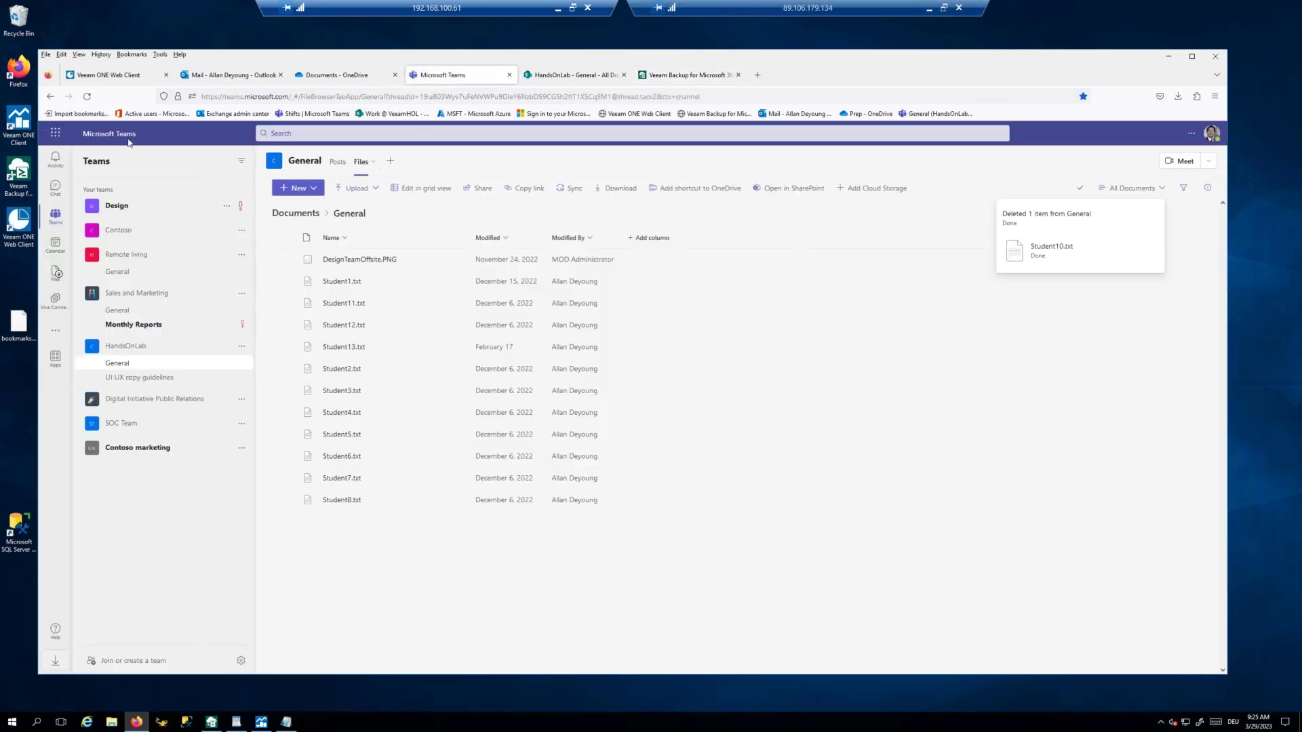
Step: Reload Teams, compare its General files with SharePoint, then return to the Veeam restore sessions
{"action": "left_click", "coordinate": [87, 96]}
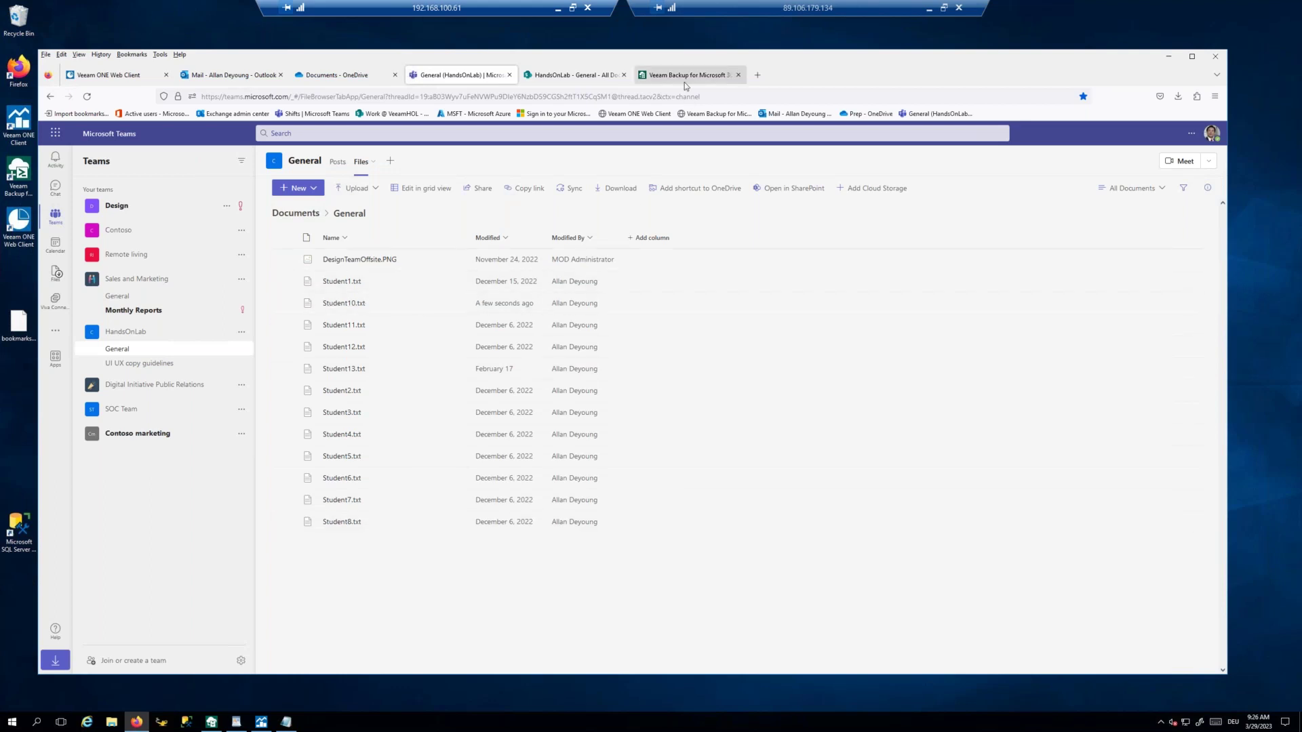
{"action": "left_click", "coordinate": [567, 77]}
{"action": "left_click", "coordinate": [463, 78]}
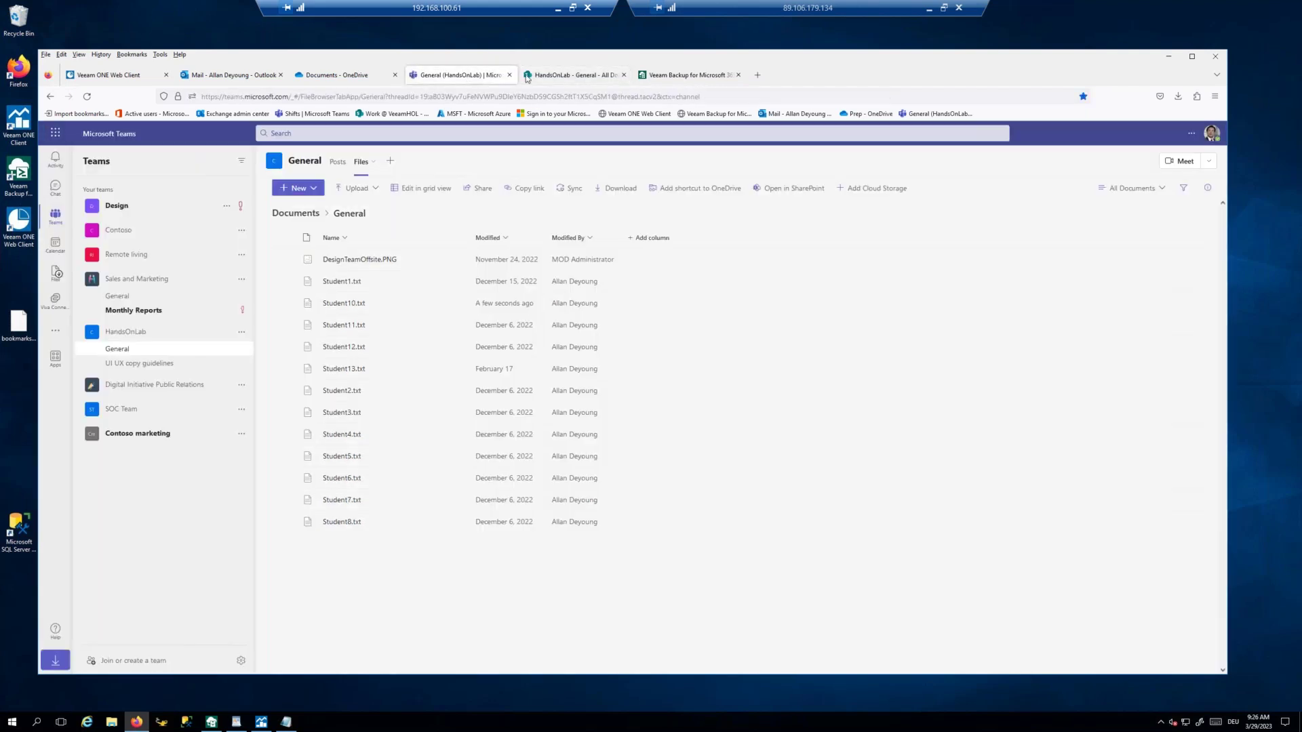
{"action": "left_click", "coordinate": [565, 78]}
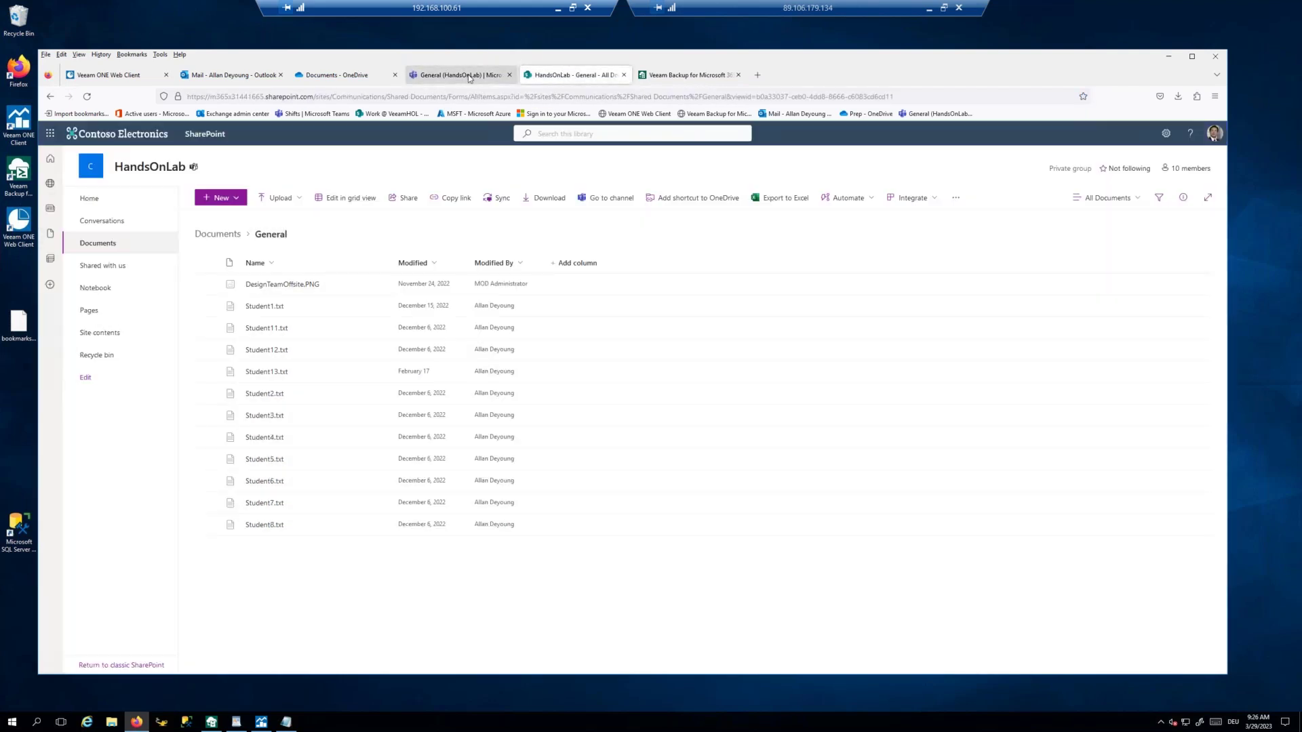
{"action": "left_click", "coordinate": [470, 79]}
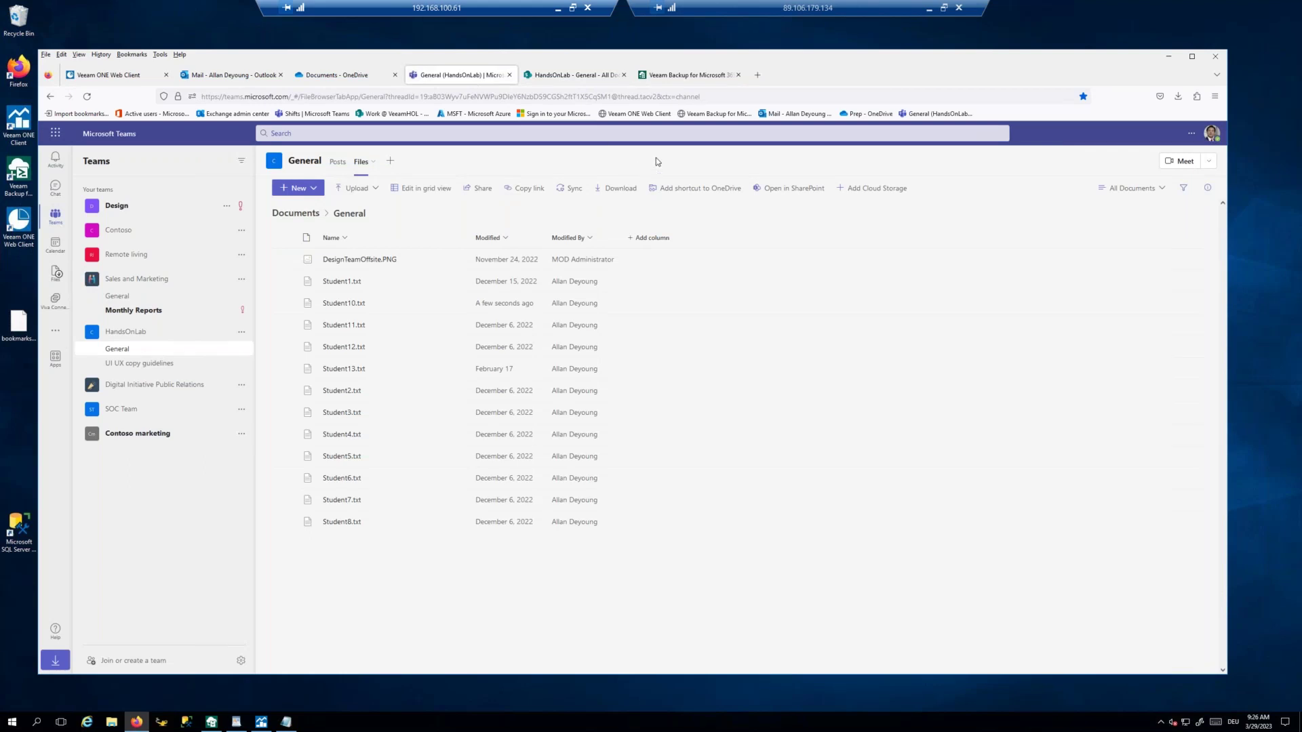
{"action": "left_click", "coordinate": [678, 77]}
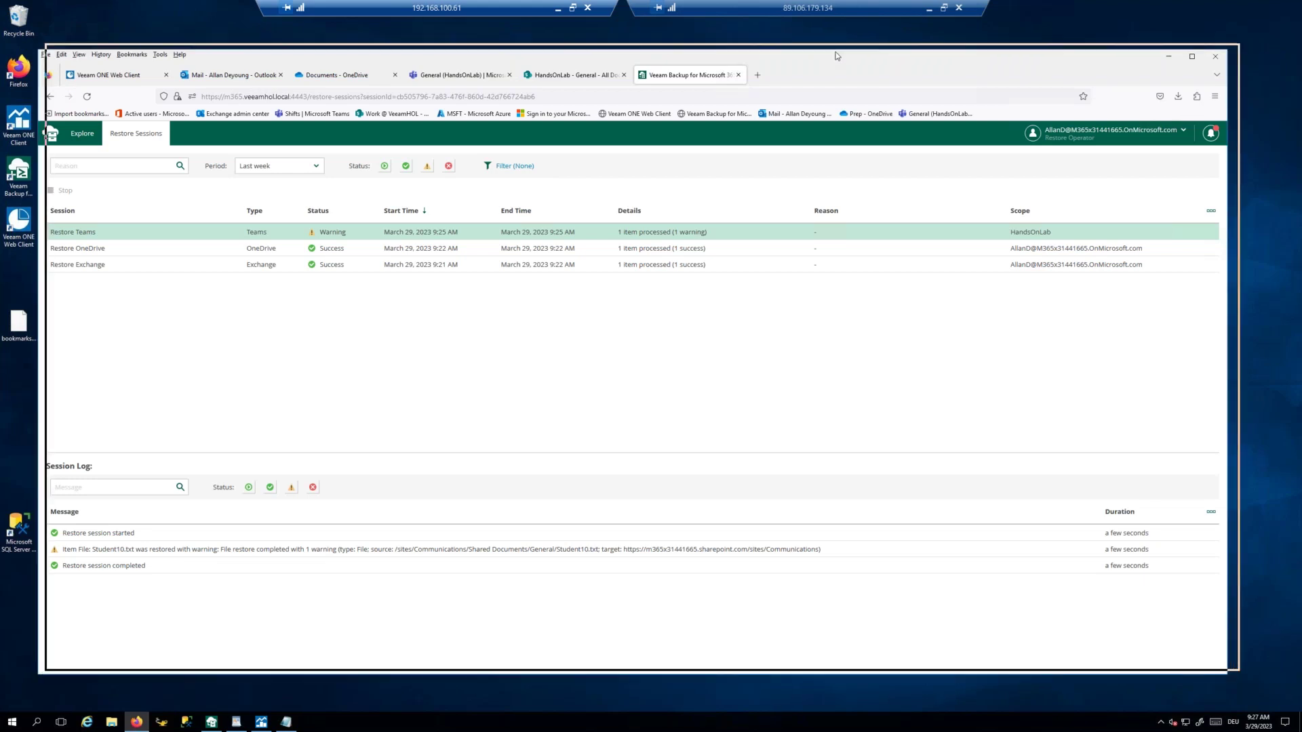
{"action": "left_click_drag", "start_coordinate": [829, 60], "coordinate": [838, 53]}
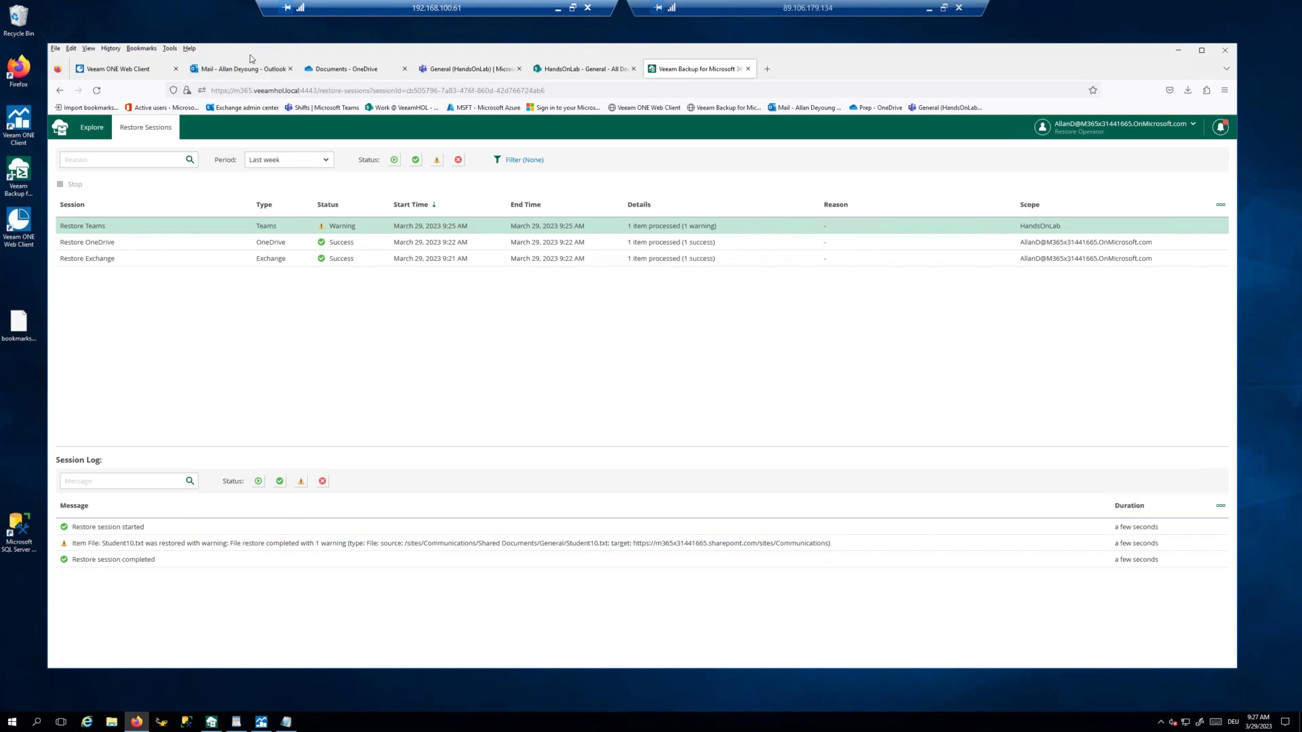
Step: Log back in to the Veeam ONE Web Client and dismiss the connection failure notifications
{"action": "left_click", "coordinate": [120, 70]}
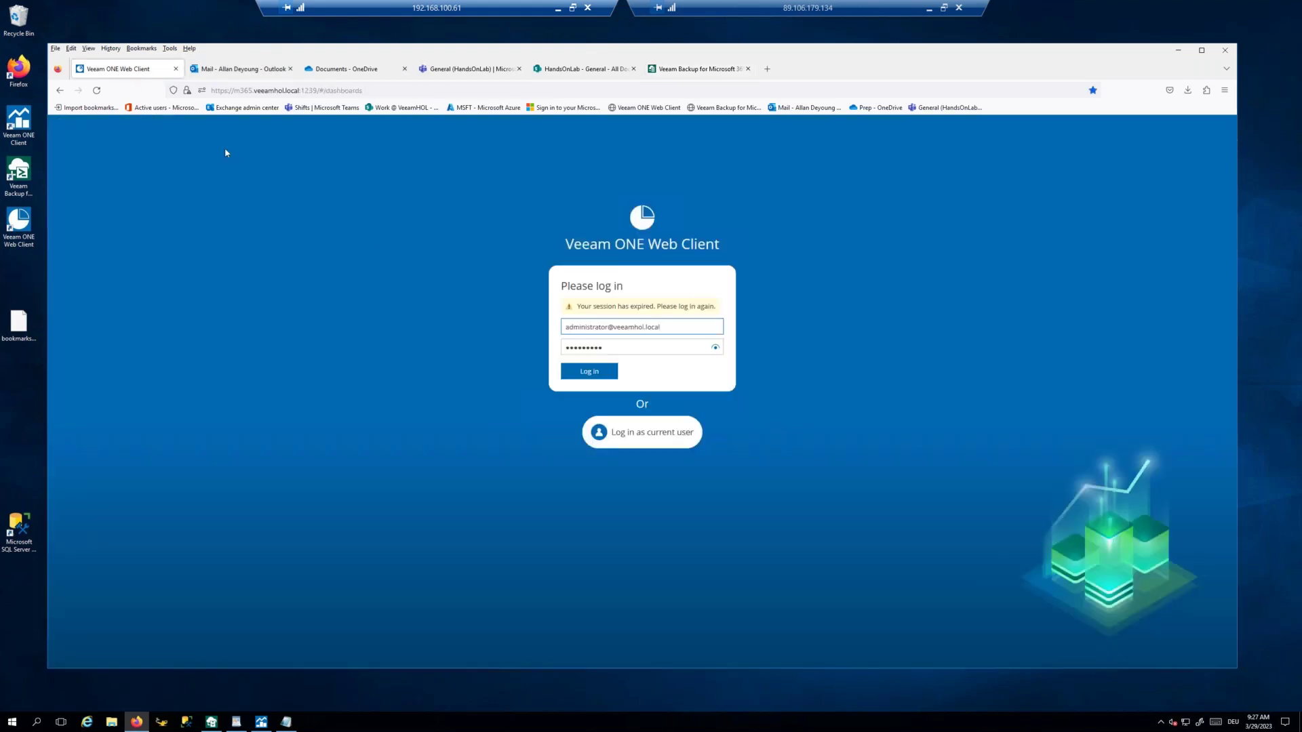
{"action": "left_click", "coordinate": [589, 374]}
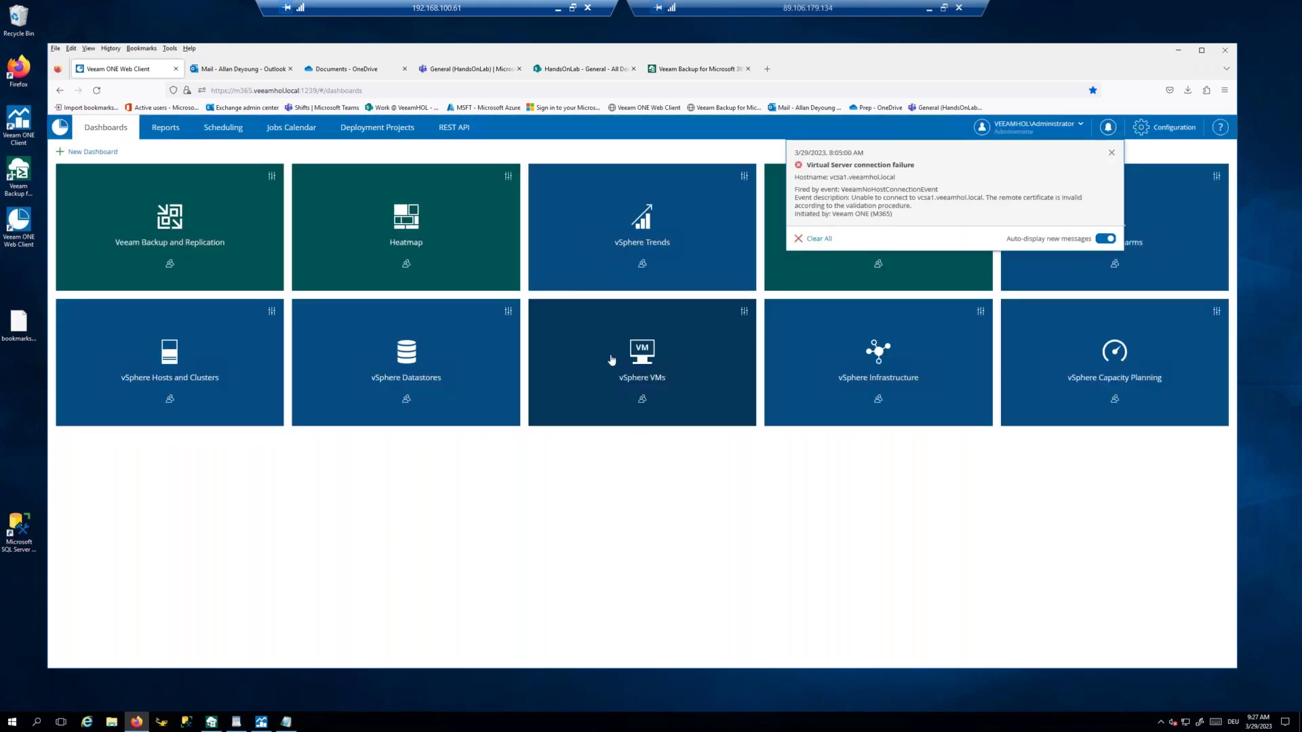
{"action": "left_click", "coordinate": [1113, 157]}
{"action": "left_click", "coordinate": [911, 152]}
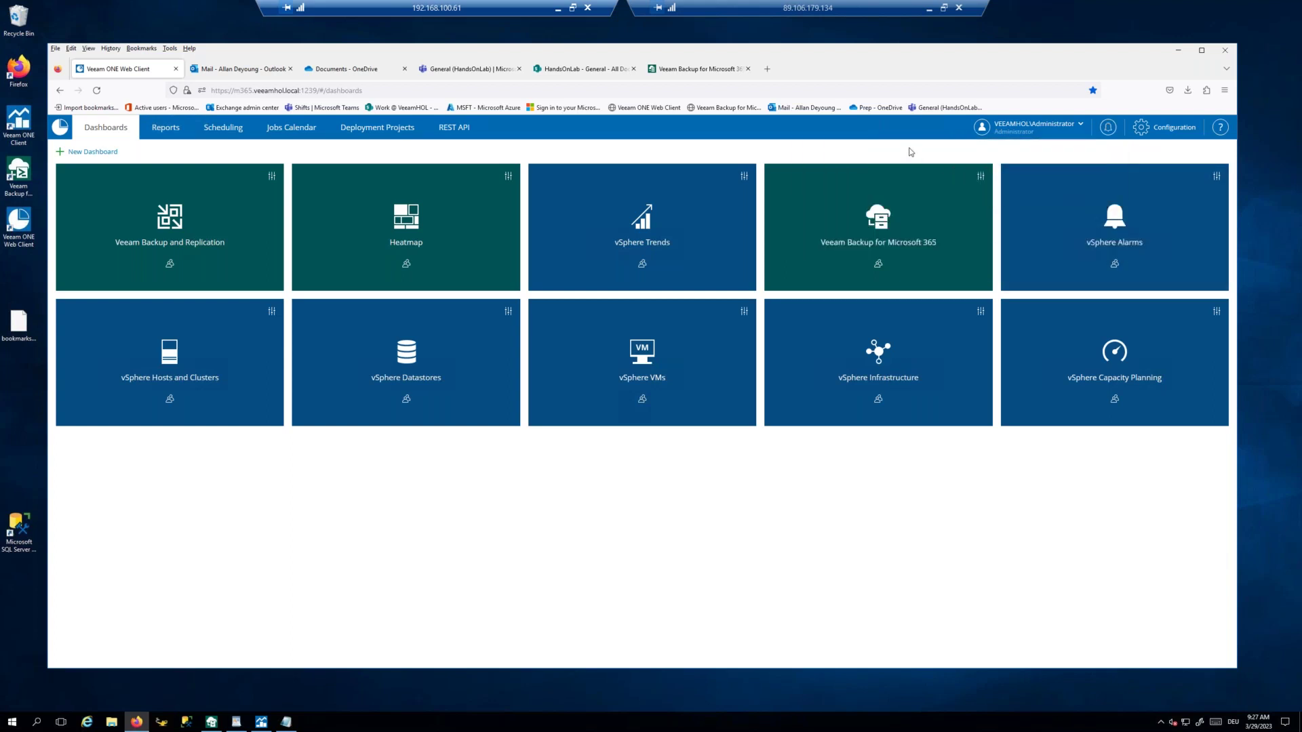
Step: Open the Veeam Backup for Microsoft 365 dashboard, then bring up the Veeam ONE desktop client
{"action": "left_click", "coordinate": [881, 229]}
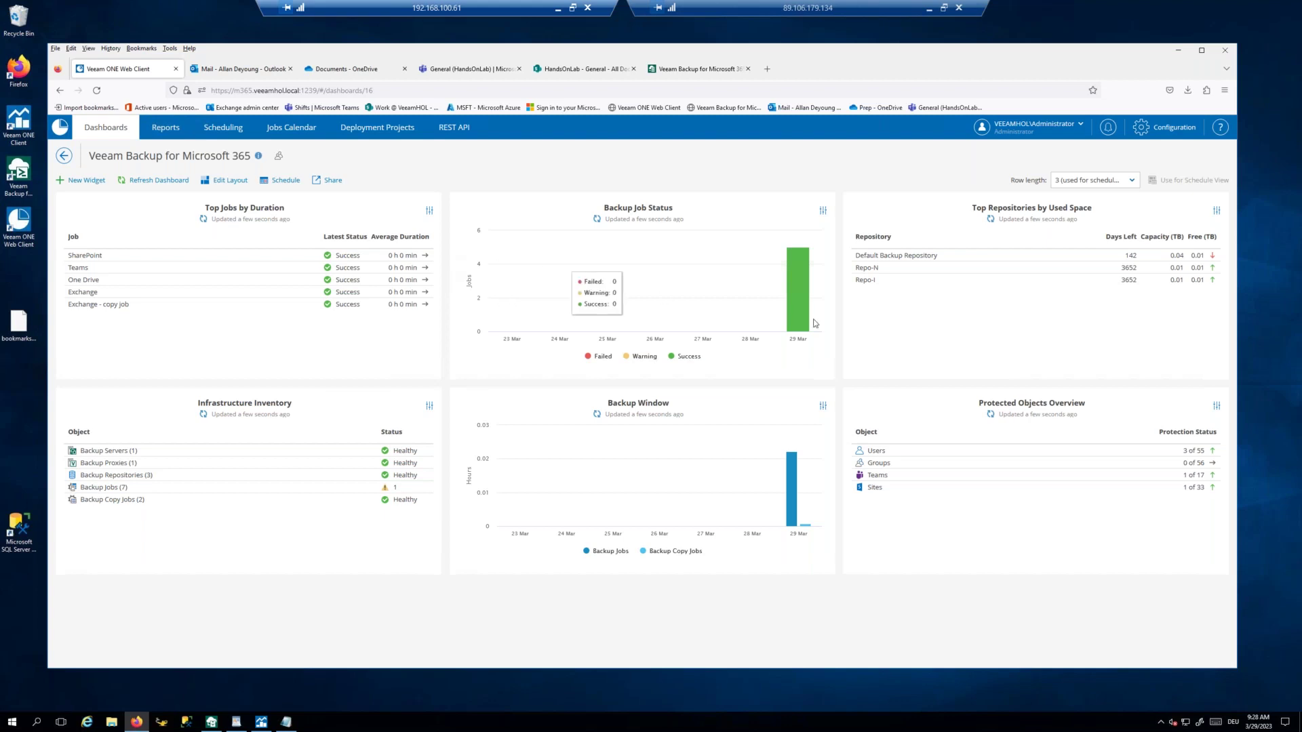
{"action": "mouse_move", "coordinate": [791, 483]}
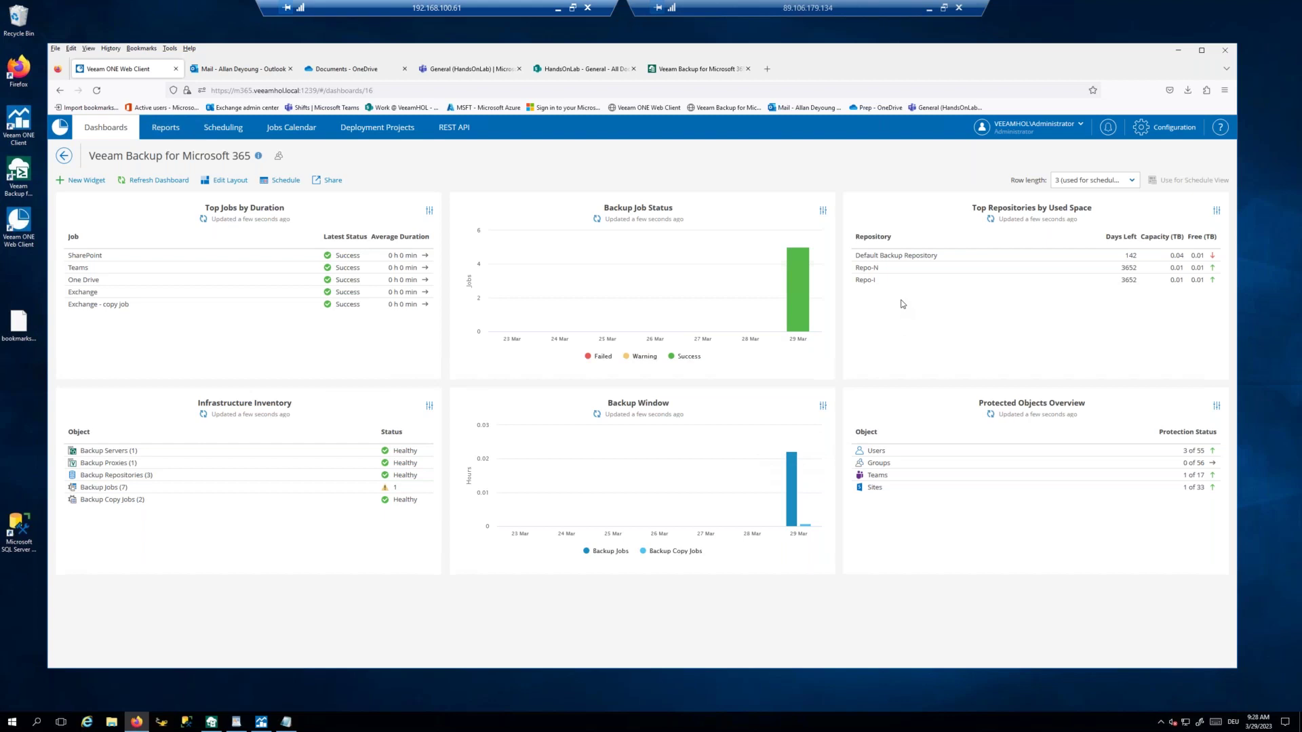
{"action": "left_click", "coordinate": [261, 723]}
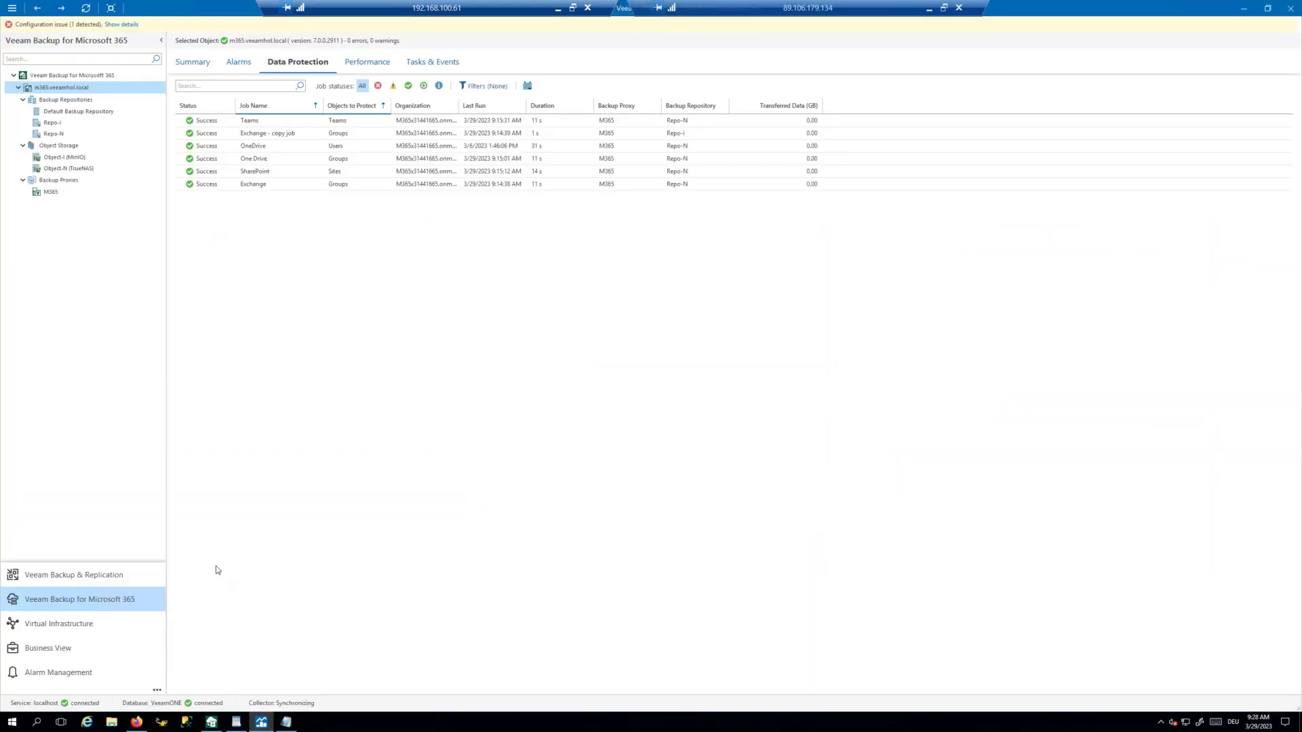
Step: Review the backup server summary and the Default Backup Repository, Repo-I and Repo-N details
{"action": "left_click", "coordinate": [103, 583]}
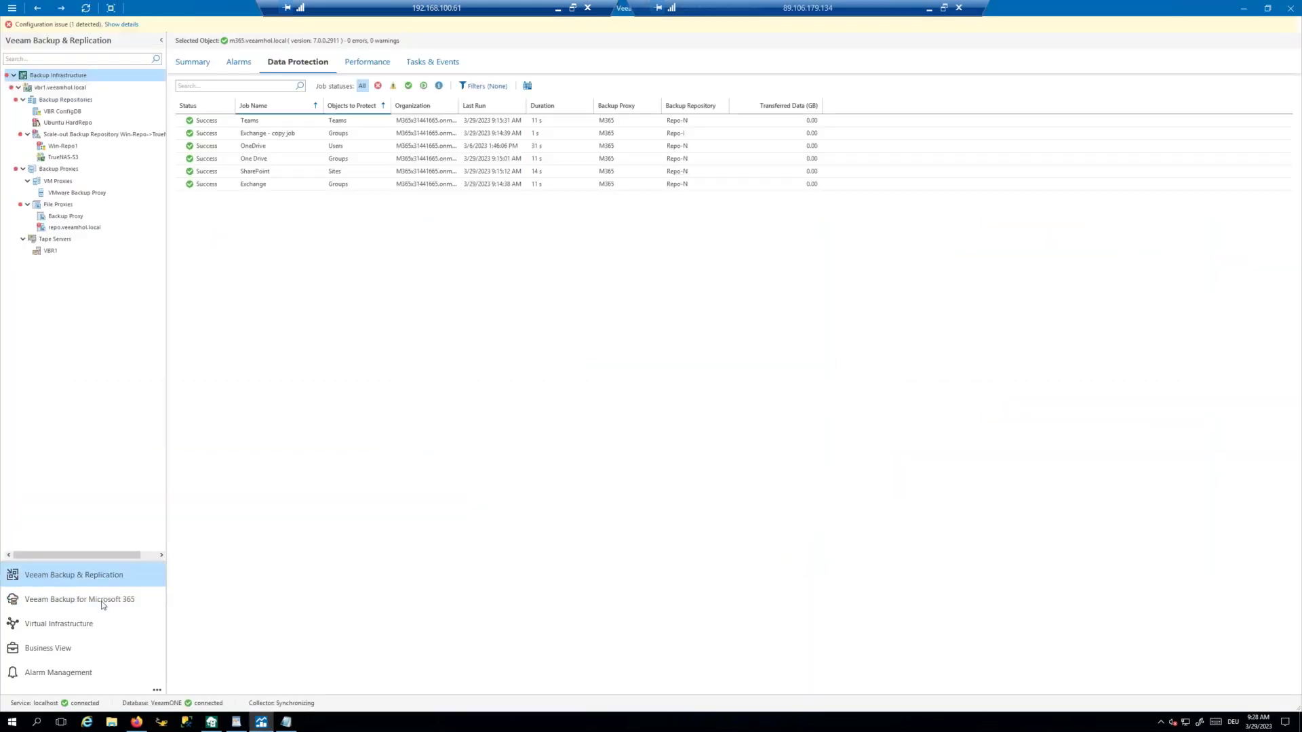
{"action": "left_click", "coordinate": [104, 600]}
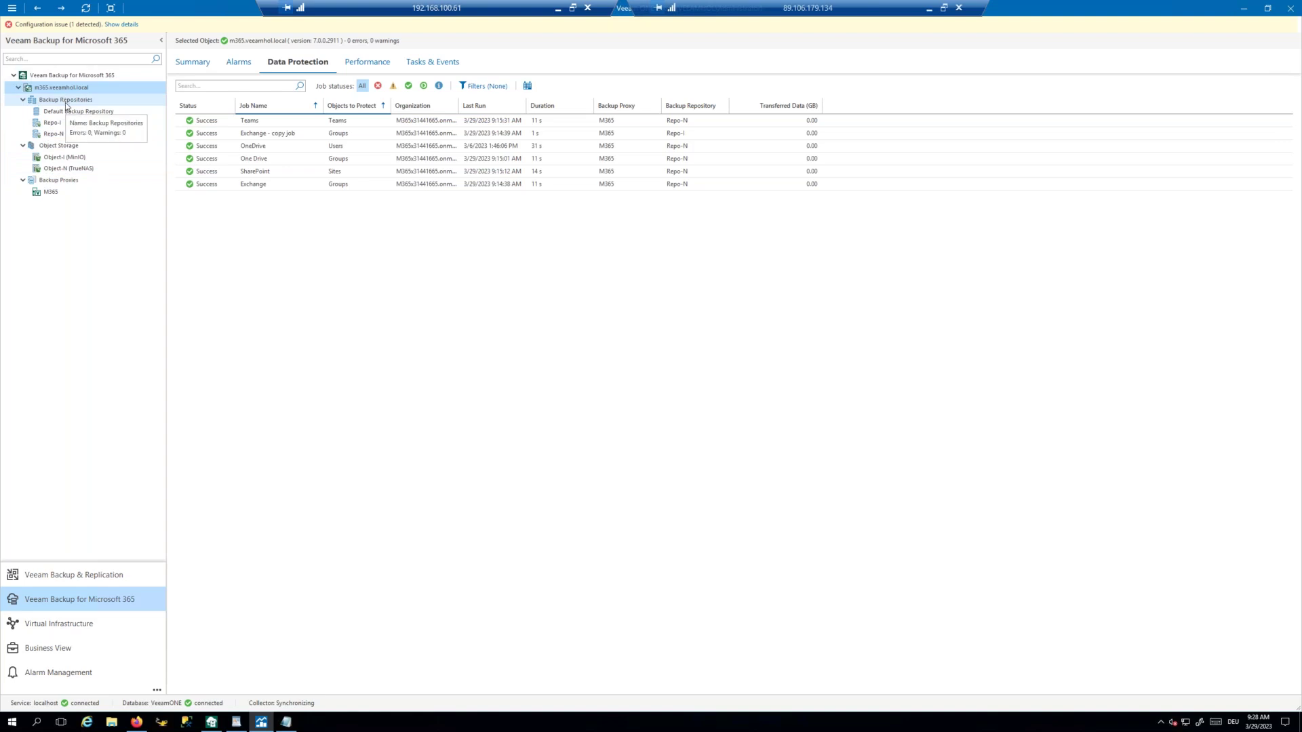
{"action": "left_click", "coordinate": [200, 66]}
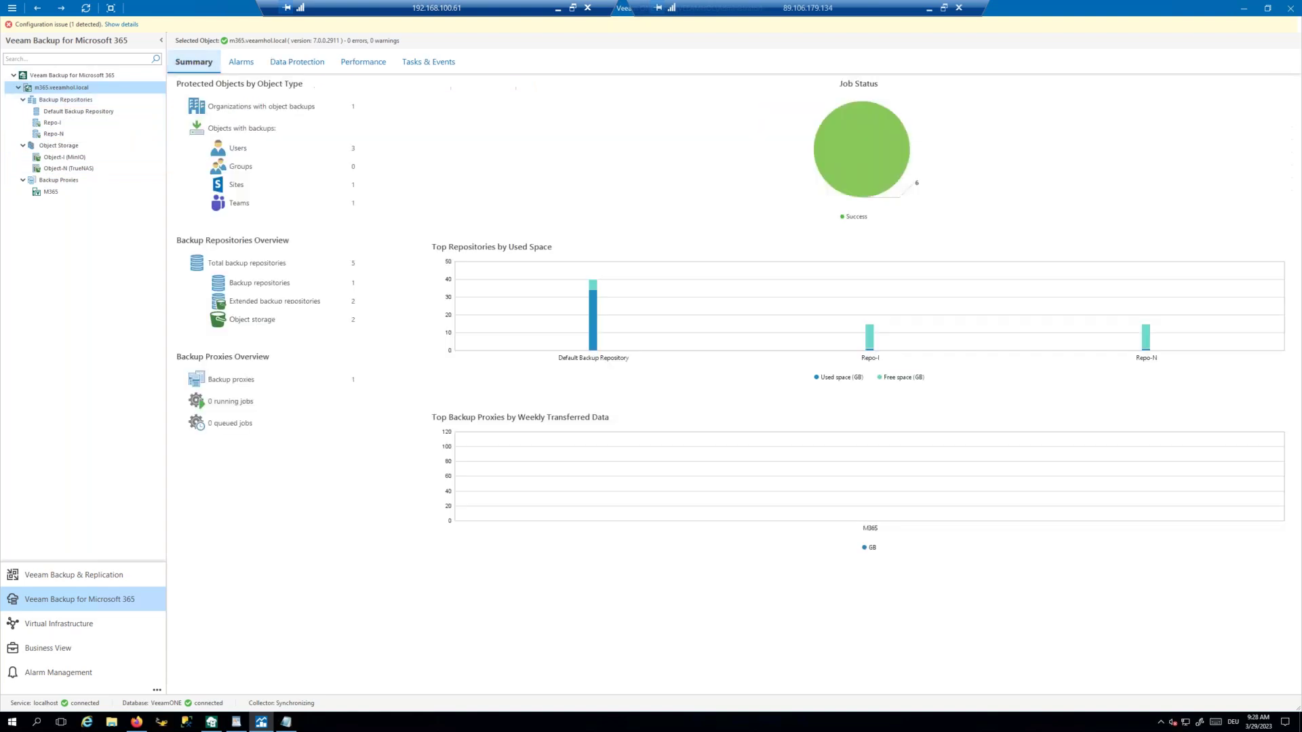
{"action": "left_click", "coordinate": [62, 101]}
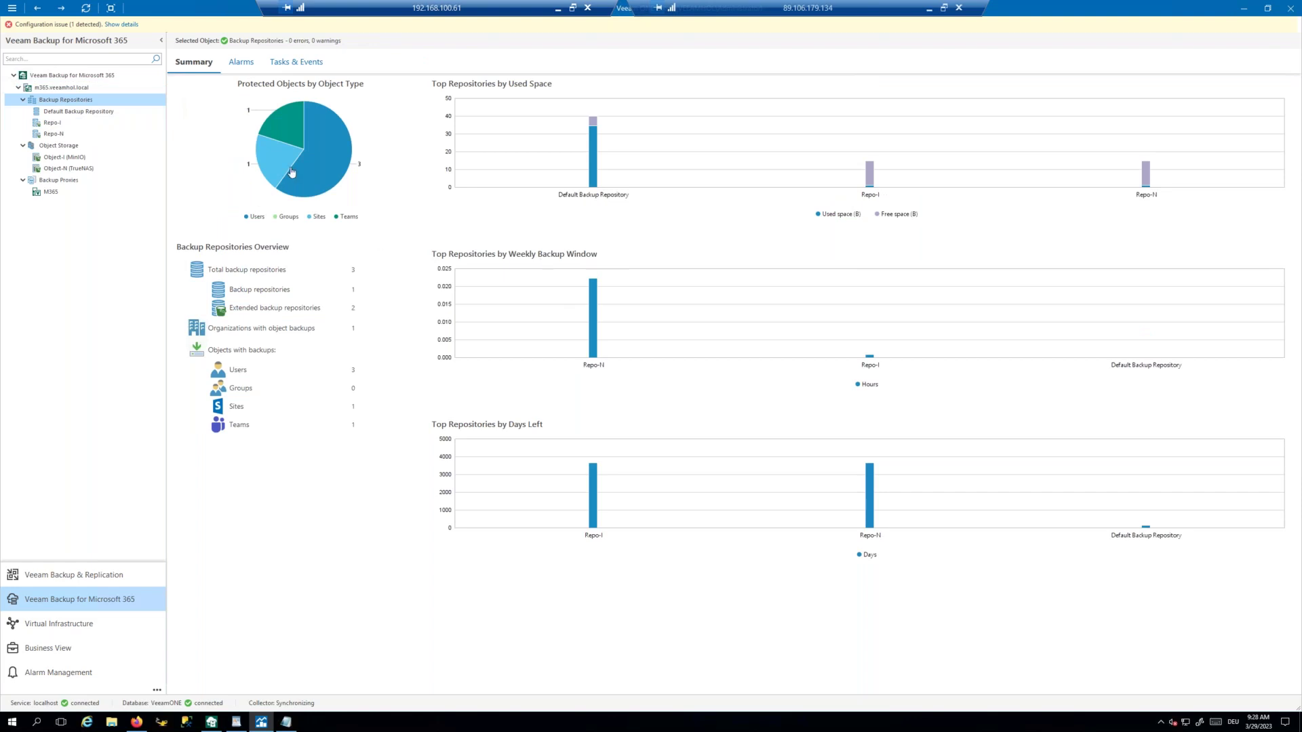
{"action": "left_click", "coordinate": [70, 111]}
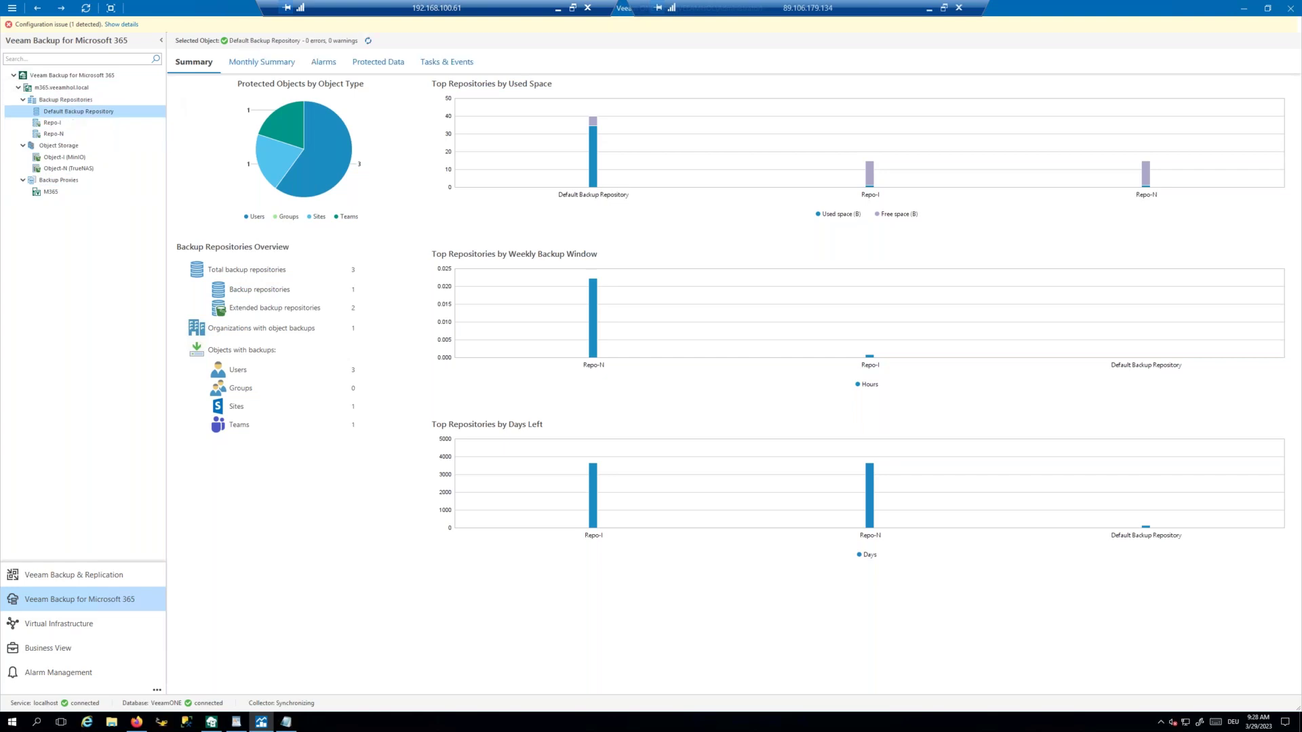
{"action": "left_click", "coordinate": [57, 124]}
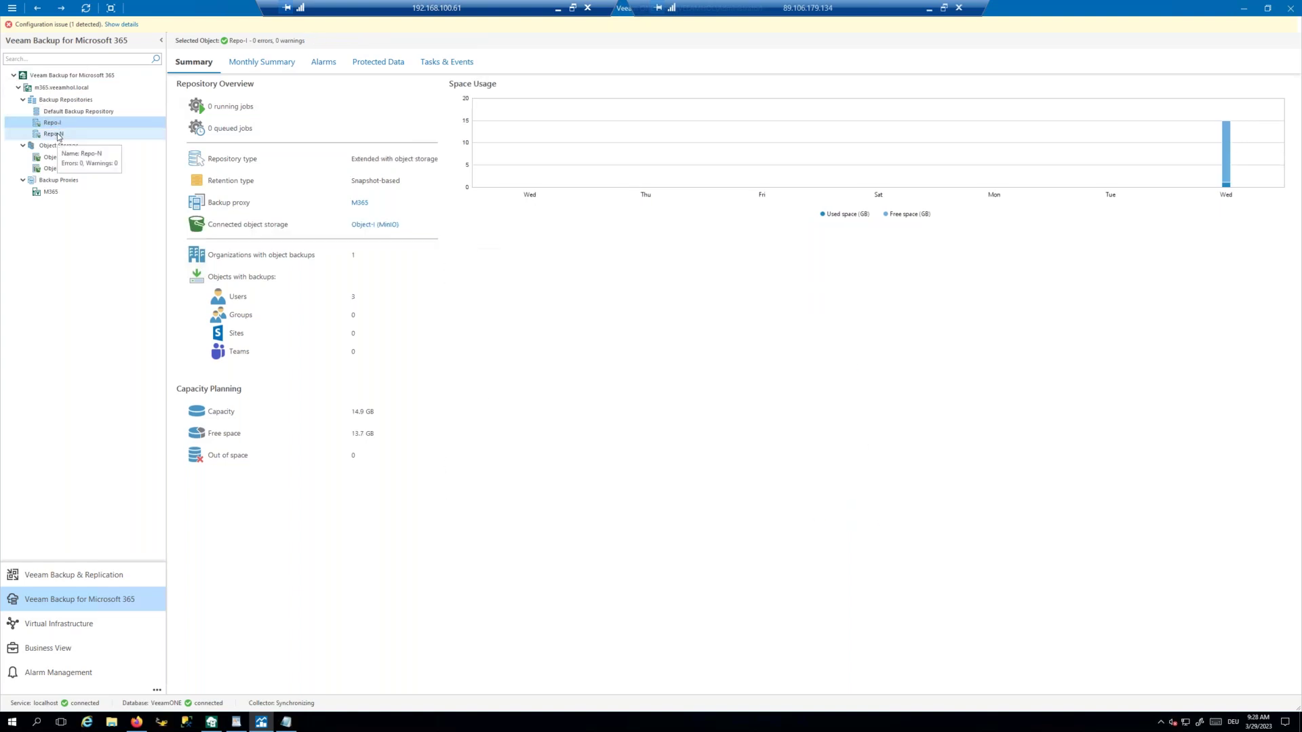
{"action": "left_click", "coordinate": [54, 134]}
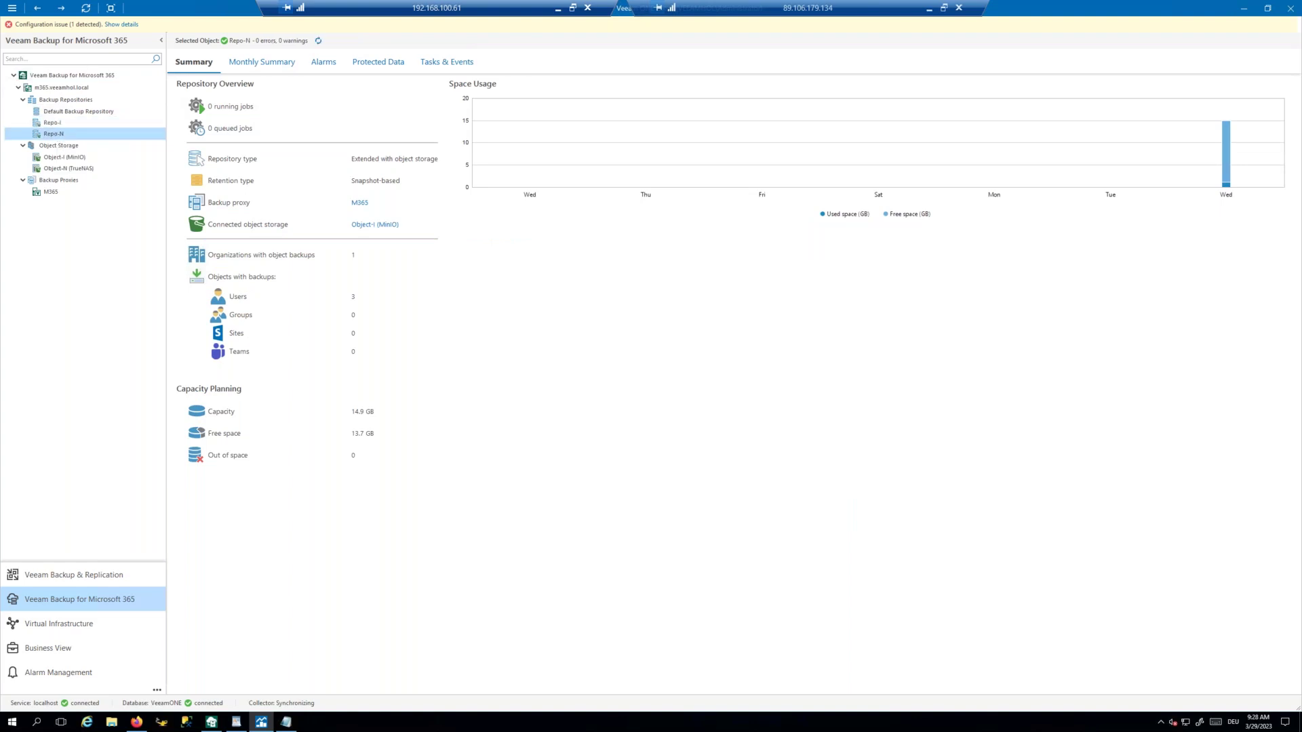
{"action": "left_click", "coordinate": [52, 123]}
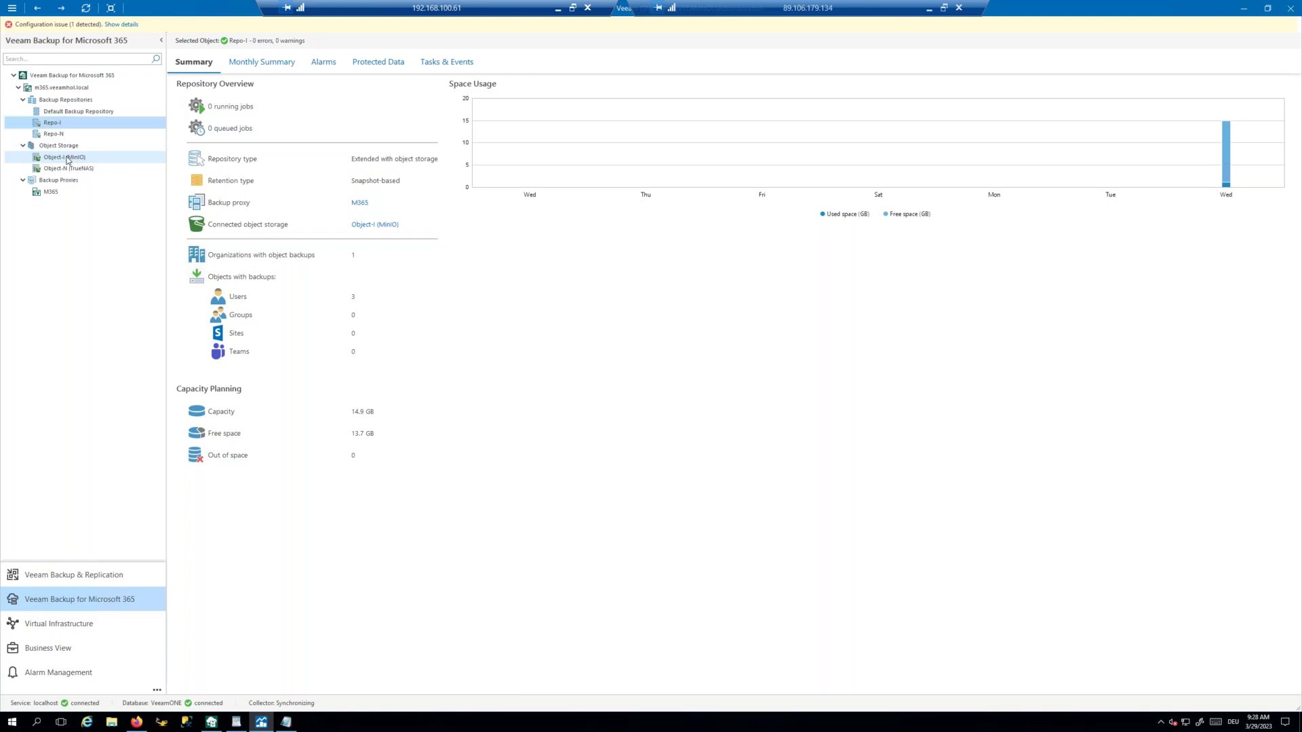
Step: Check Object-I (MinIO), Object-N (TrueNAS) and the M365 proxy, then m365.veeamhol.local's Alarms
{"action": "left_click", "coordinate": [67, 157]}
{"action": "left_click", "coordinate": [67, 168]}
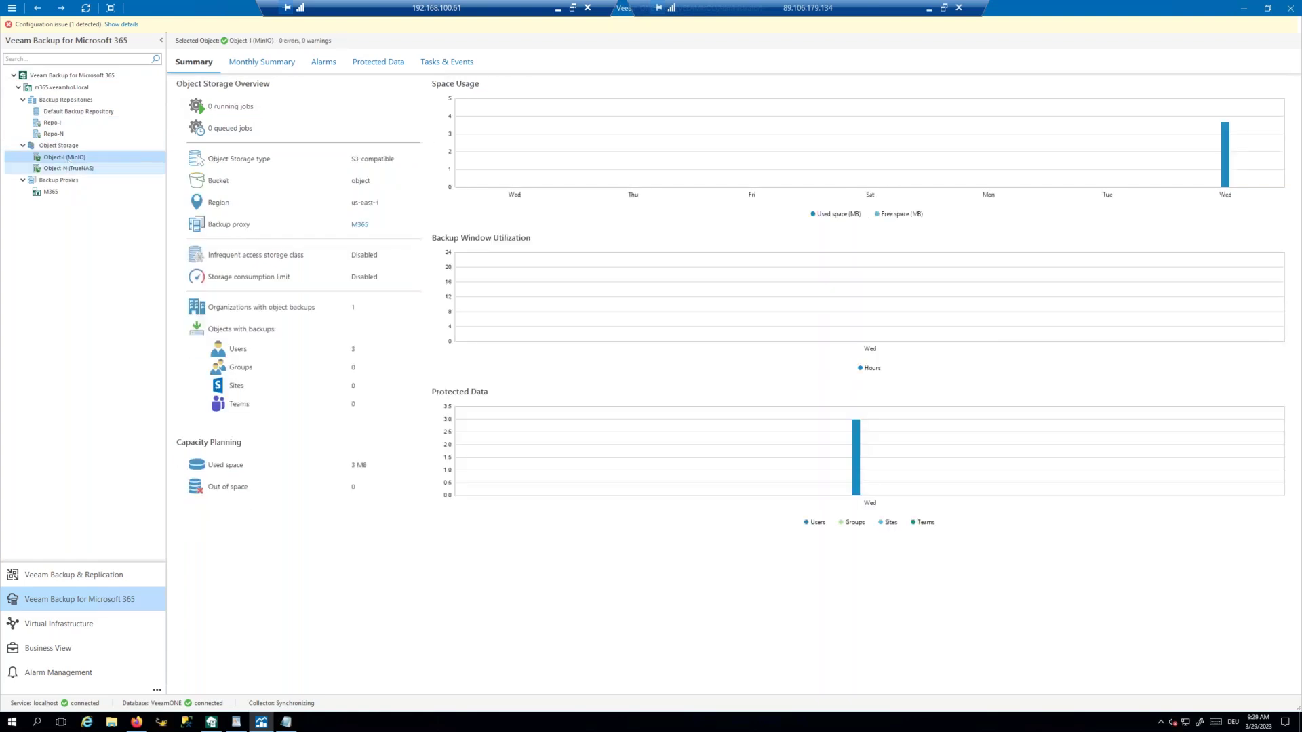
{"action": "left_click", "coordinate": [51, 192]}
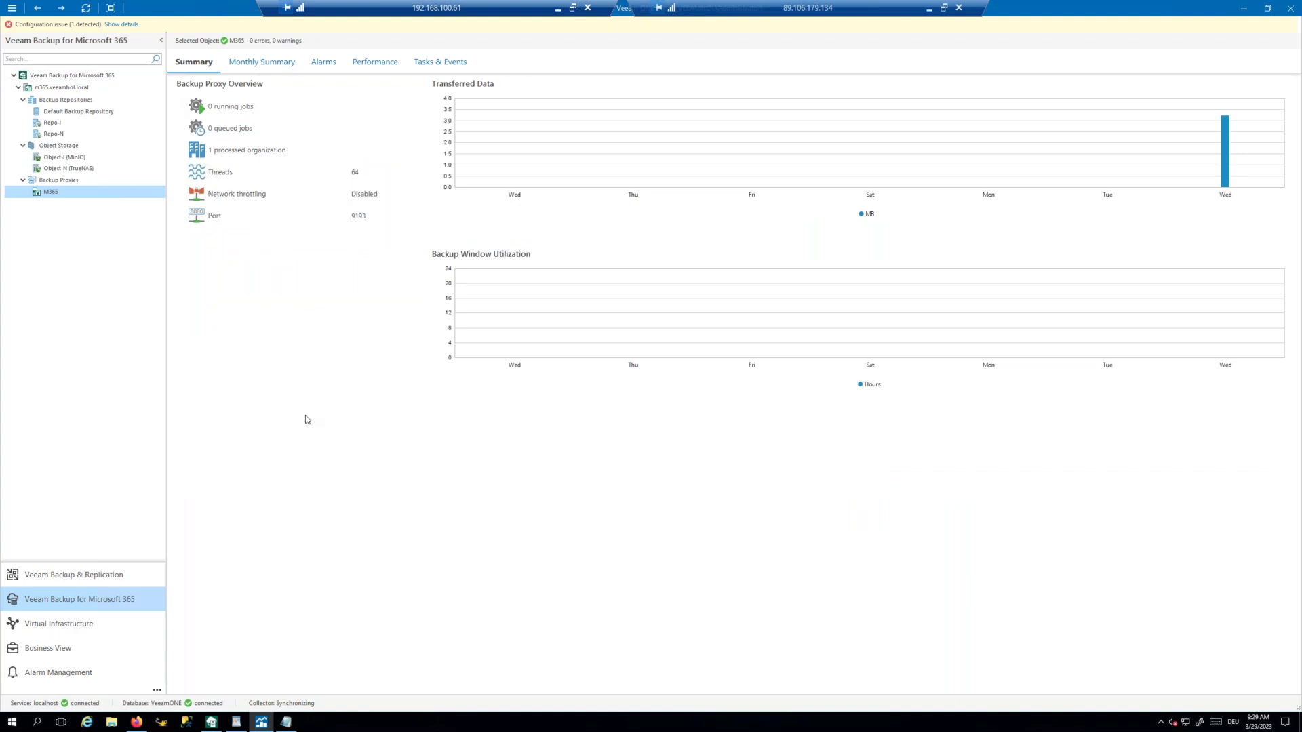
{"action": "left_click", "coordinate": [65, 90]}
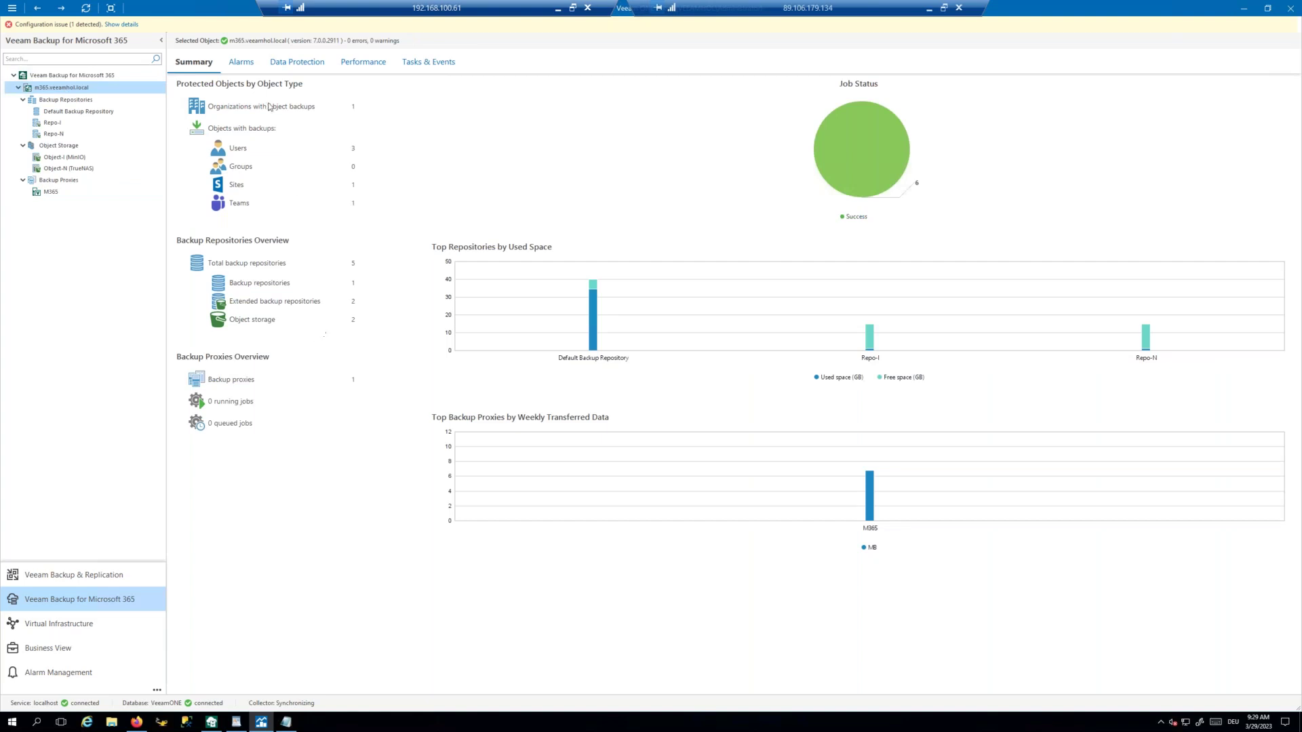
{"action": "left_click", "coordinate": [241, 64]}
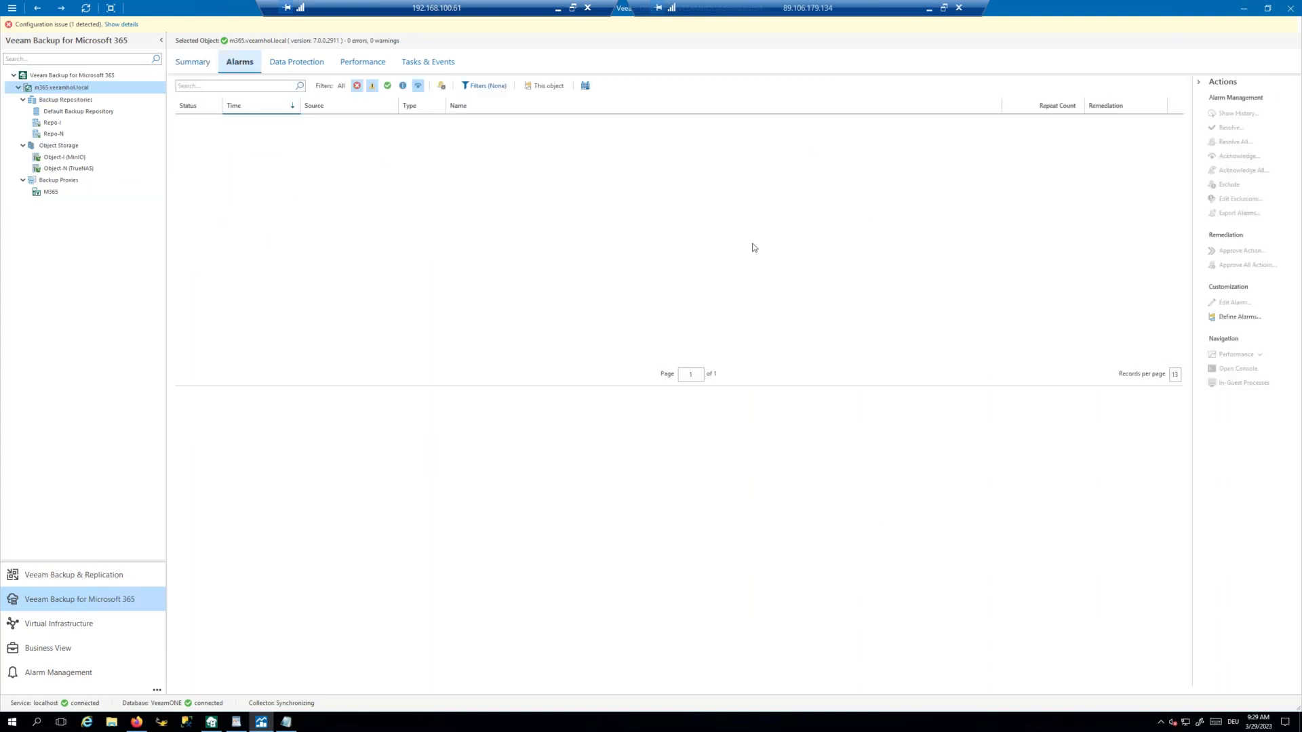
Step: View the server's defined alarms without changes, then show its Data Protection jobs
{"action": "left_click", "coordinate": [1225, 319]}
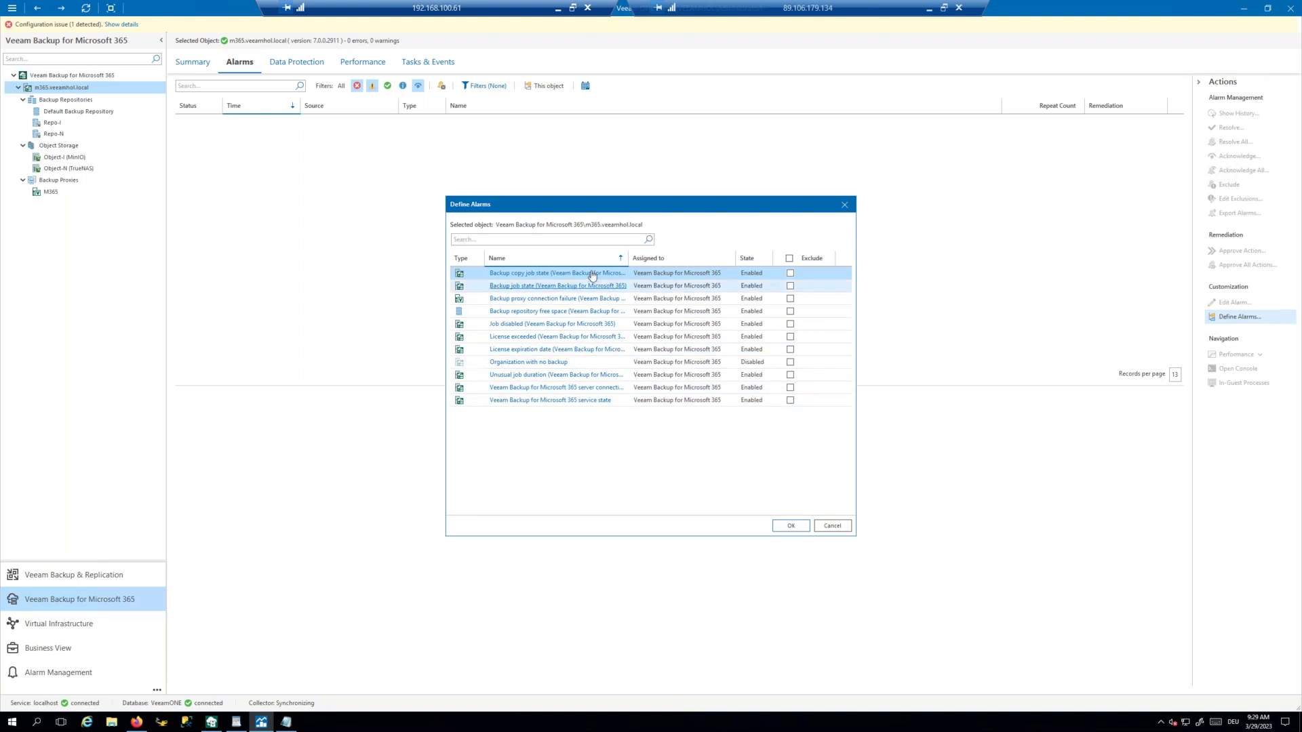
{"action": "left_click", "coordinate": [834, 527]}
{"action": "left_click", "coordinate": [310, 62]}
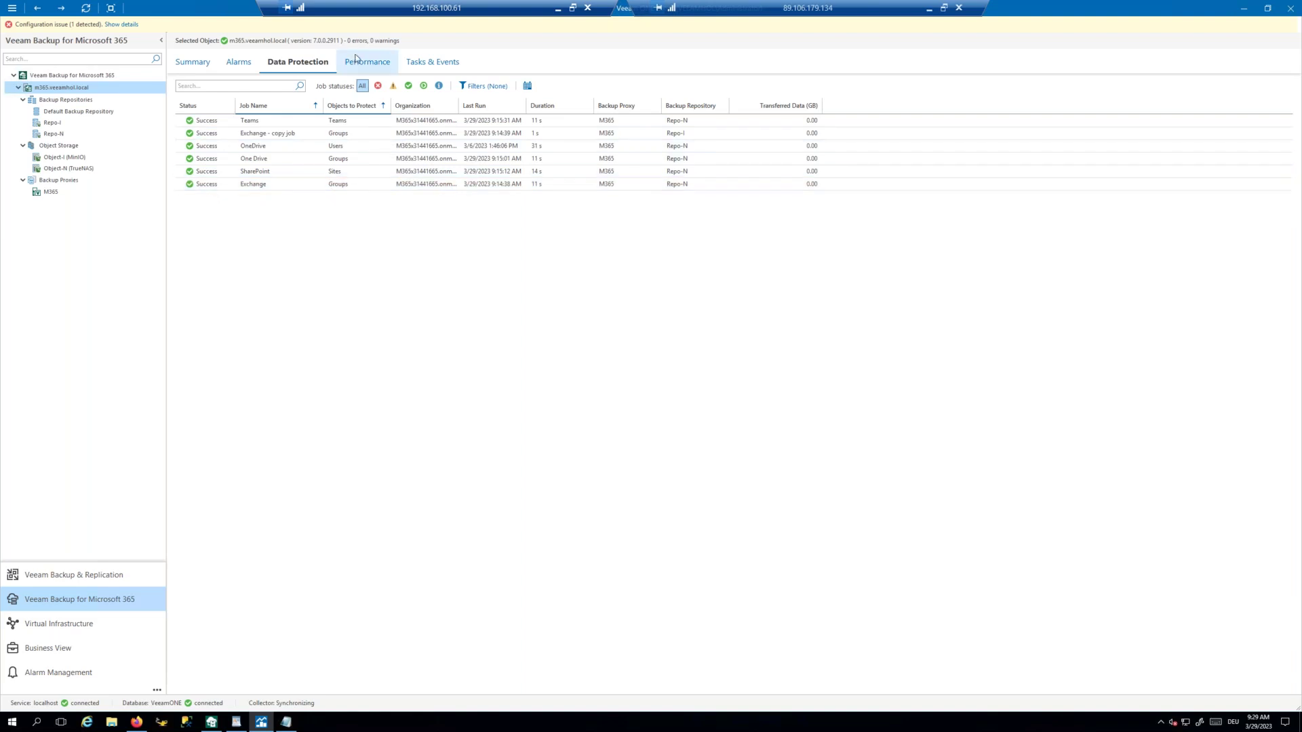
Step: Check the server's CPU performance and the Object Storage, Repo-N and Backup Repositories summaries
{"action": "left_click", "coordinate": [378, 66]}
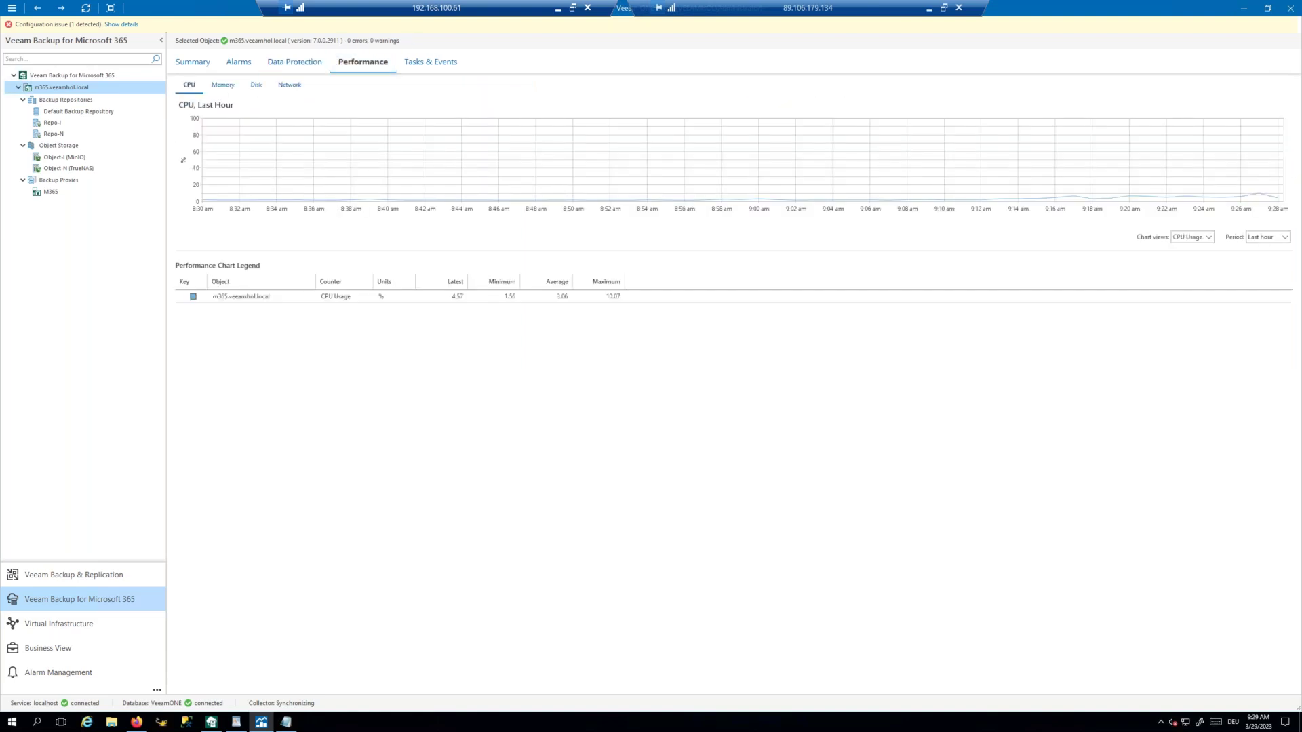
{"action": "left_click", "coordinate": [69, 146]}
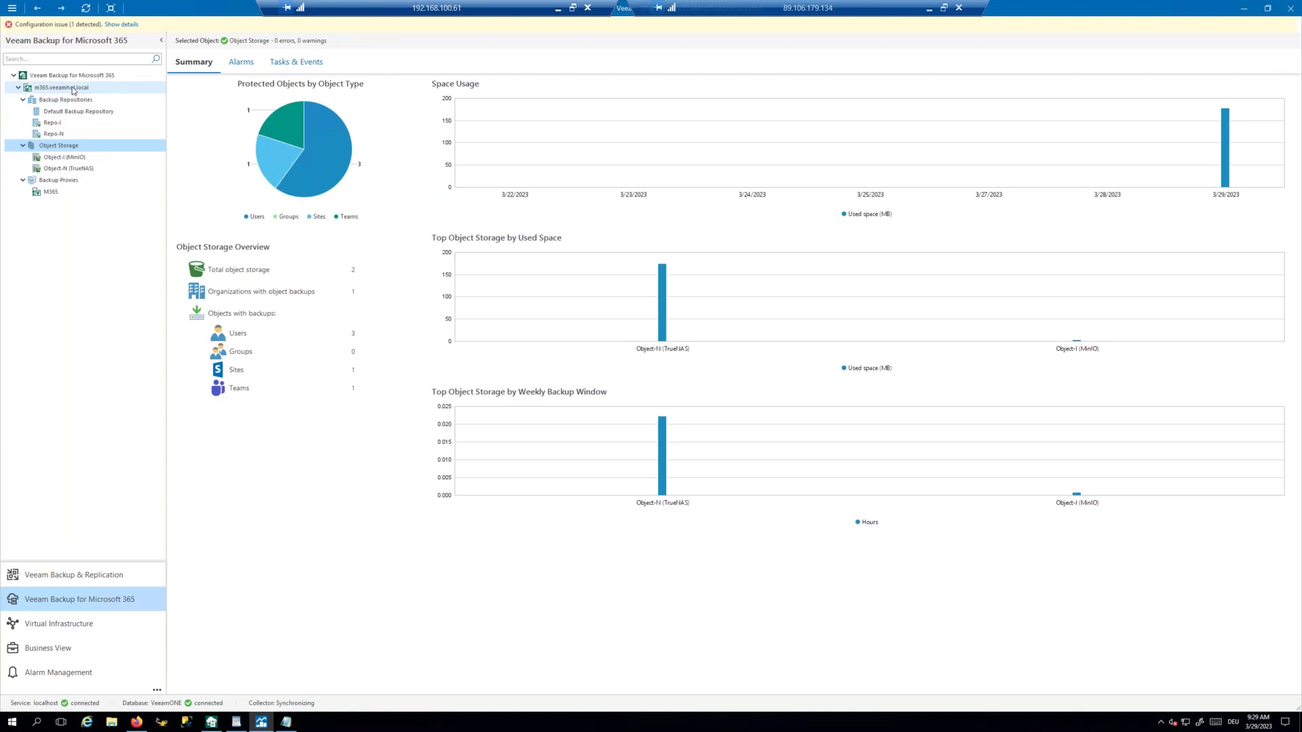
{"action": "left_click", "coordinate": [74, 89]}
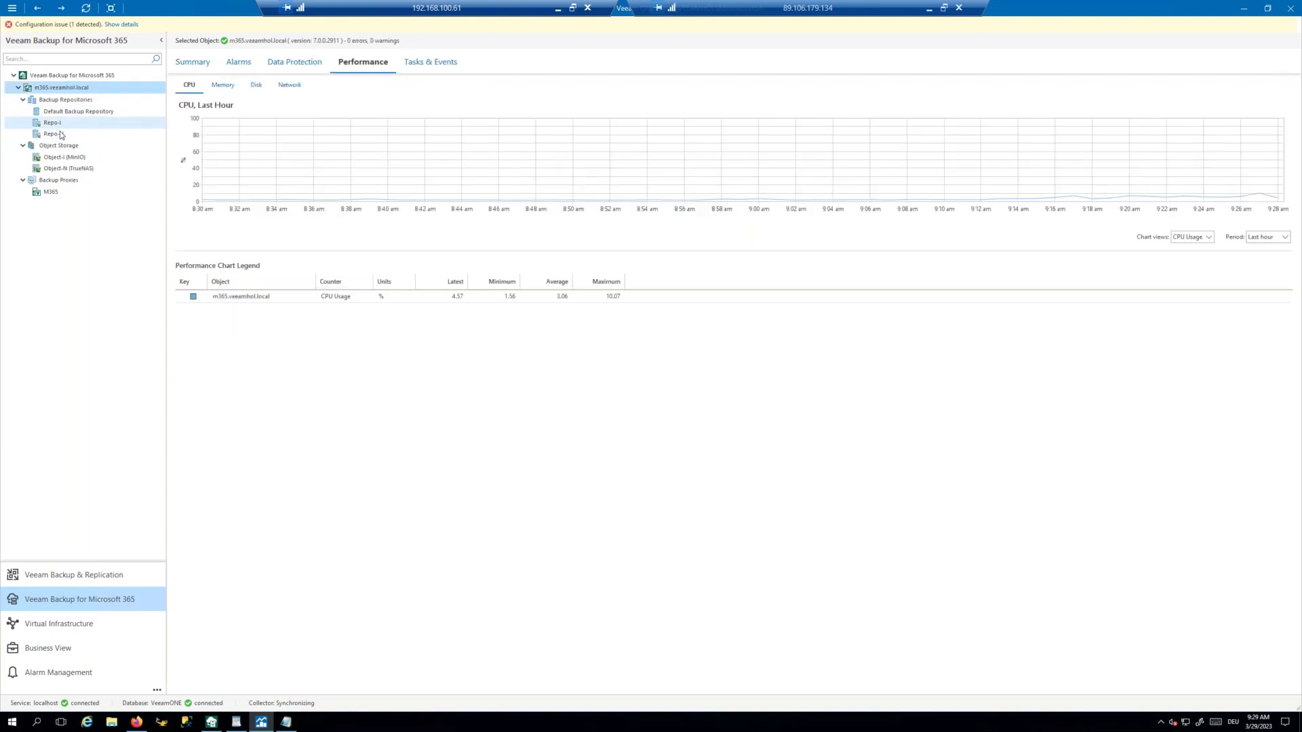
{"action": "left_click", "coordinate": [61, 135]}
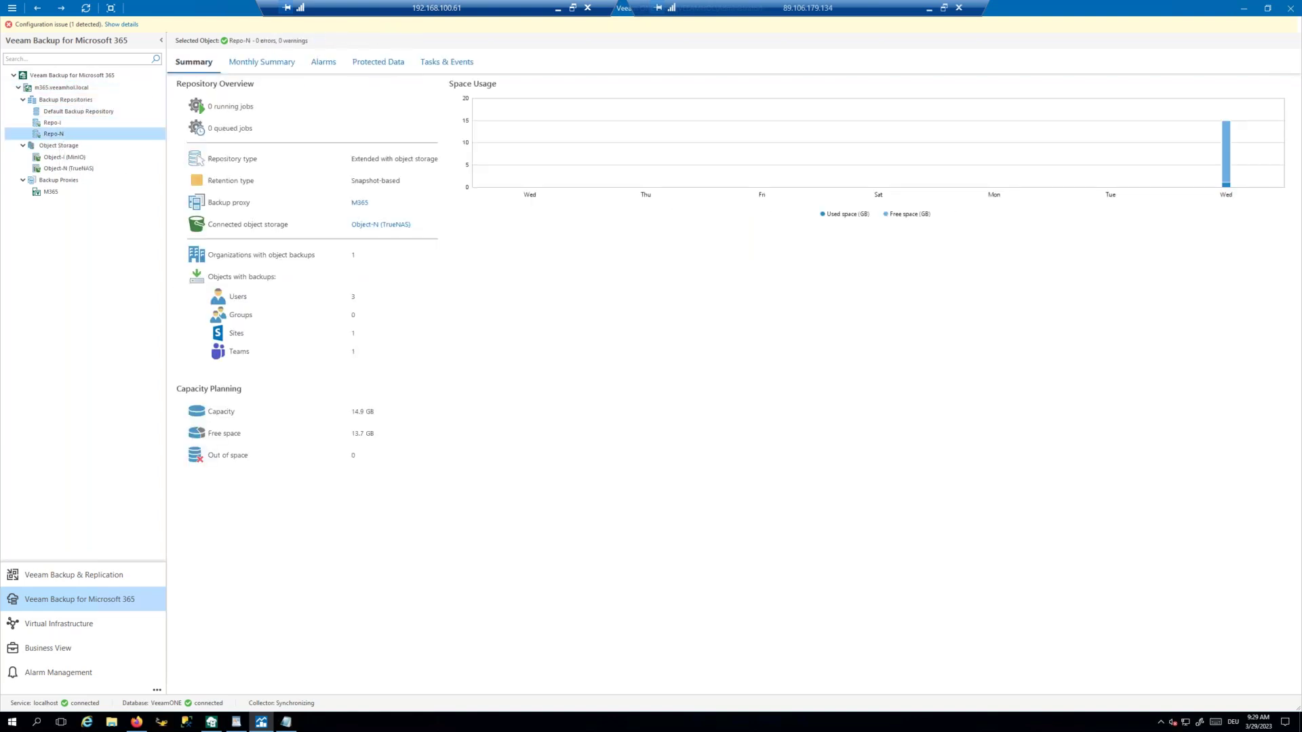
{"action": "left_click", "coordinate": [63, 101]}
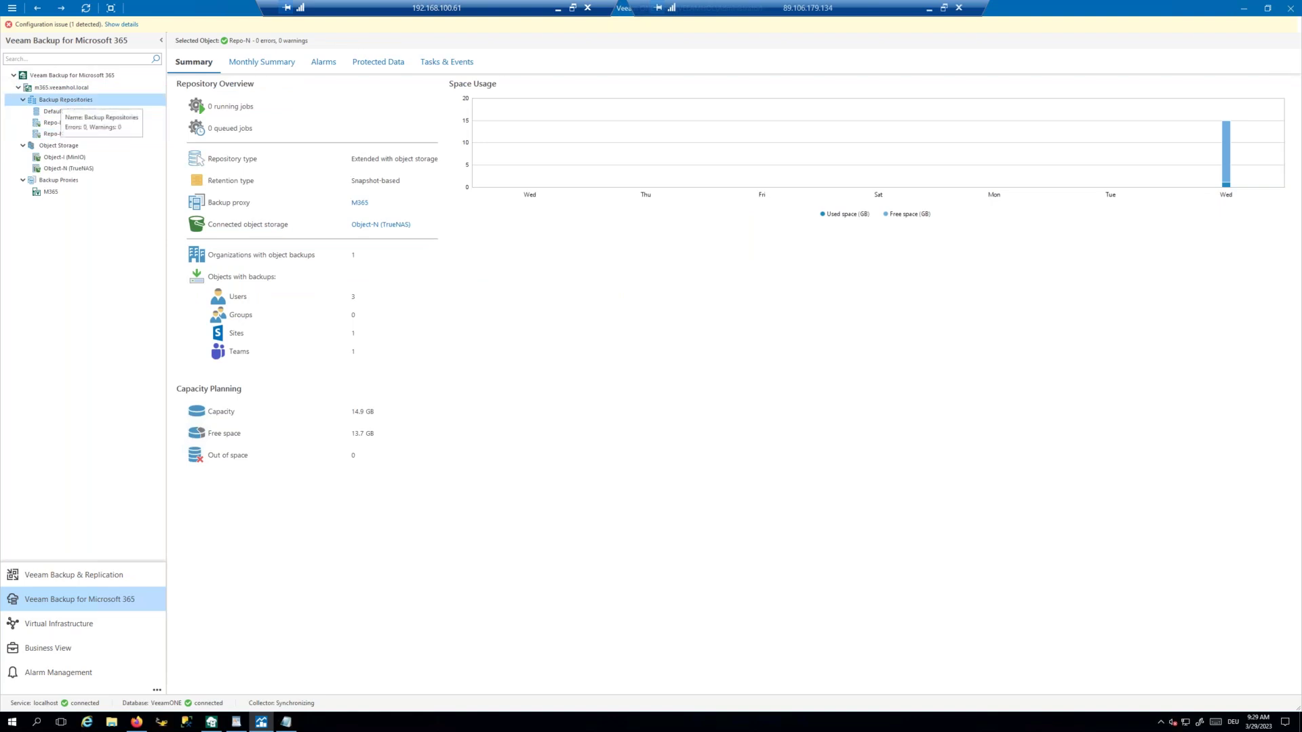
{"action": "left_click", "coordinate": [67, 89]}
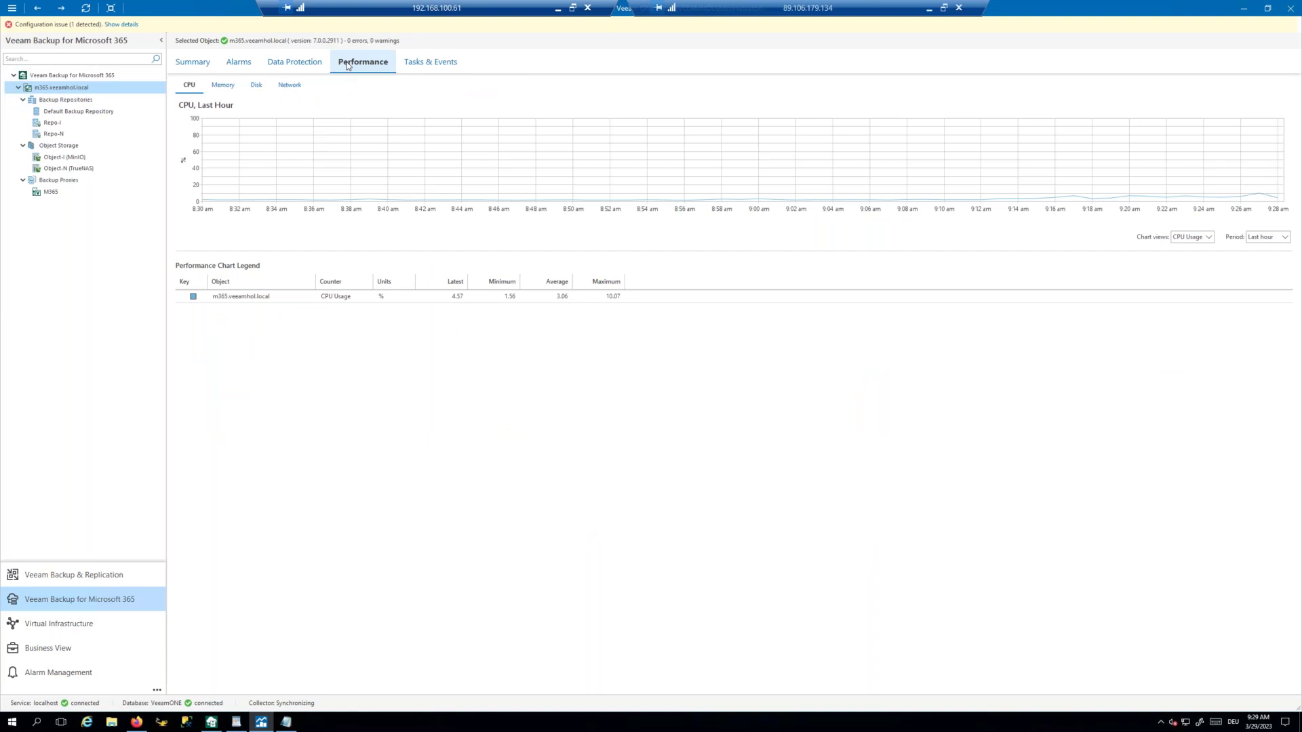
Step: View the M365 proxy's CPU performance, then the Backup Proxies and Object-I (MinIO) summaries
{"action": "left_click", "coordinate": [54, 192]}
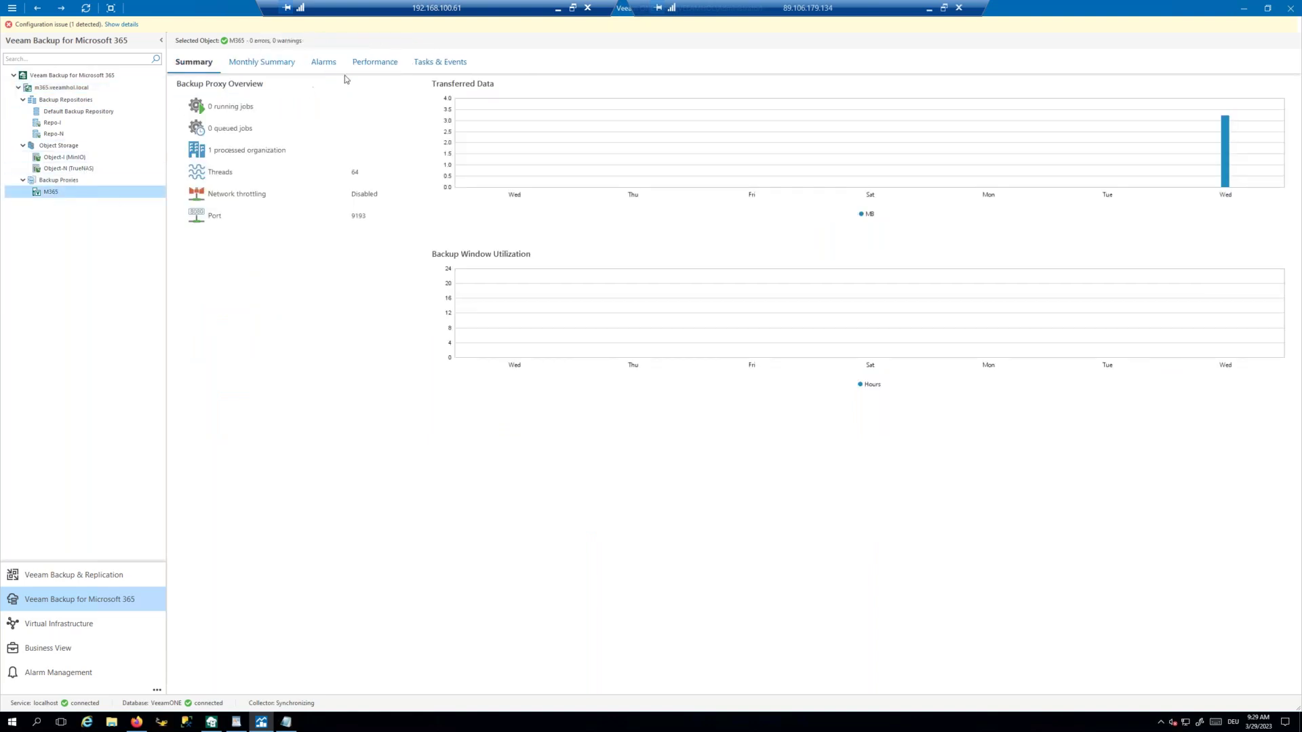
{"action": "left_click", "coordinate": [370, 63]}
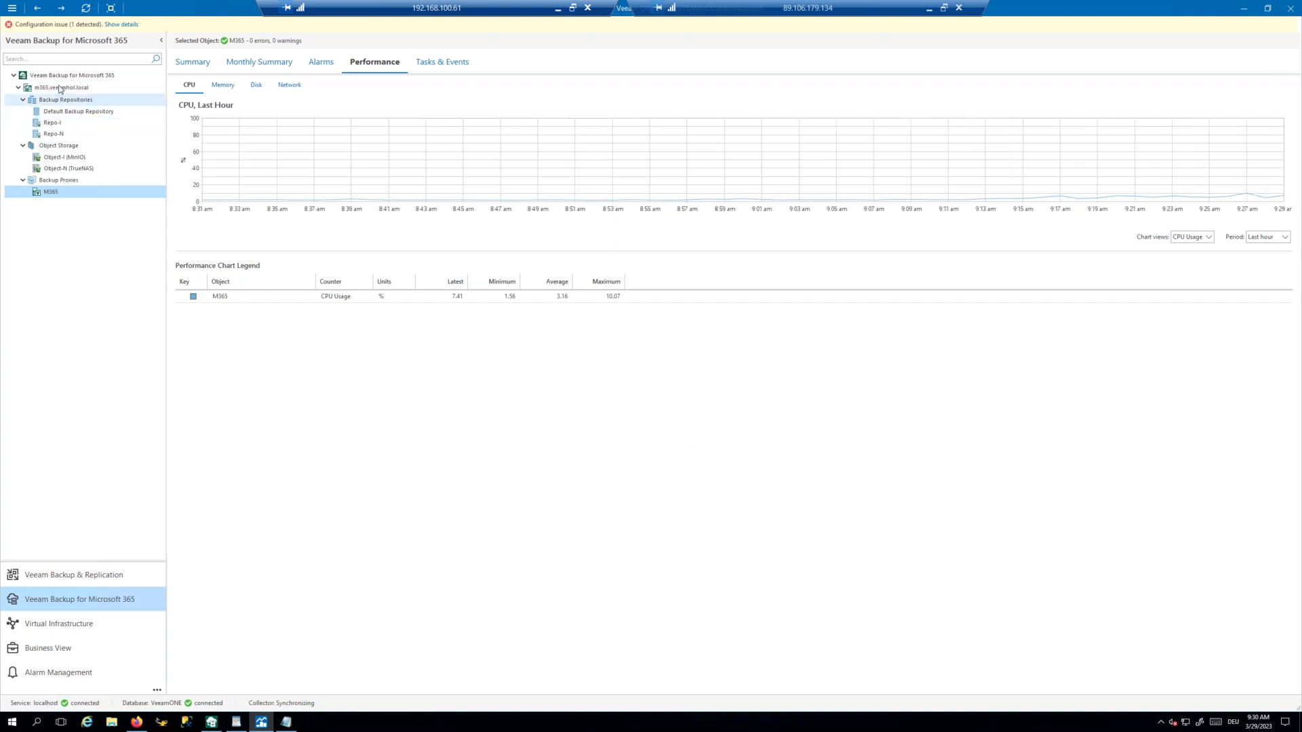
{"action": "left_click", "coordinate": [60, 182]}
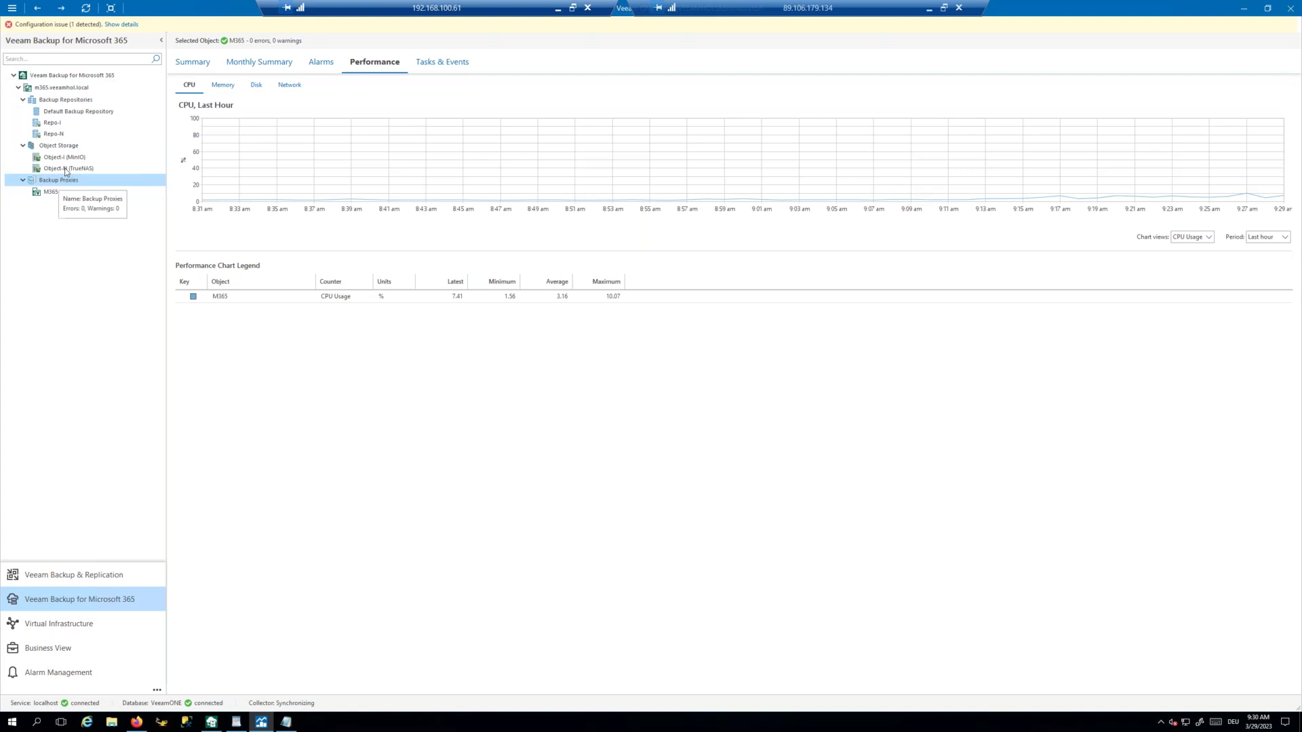
{"action": "left_click", "coordinate": [67, 159]}
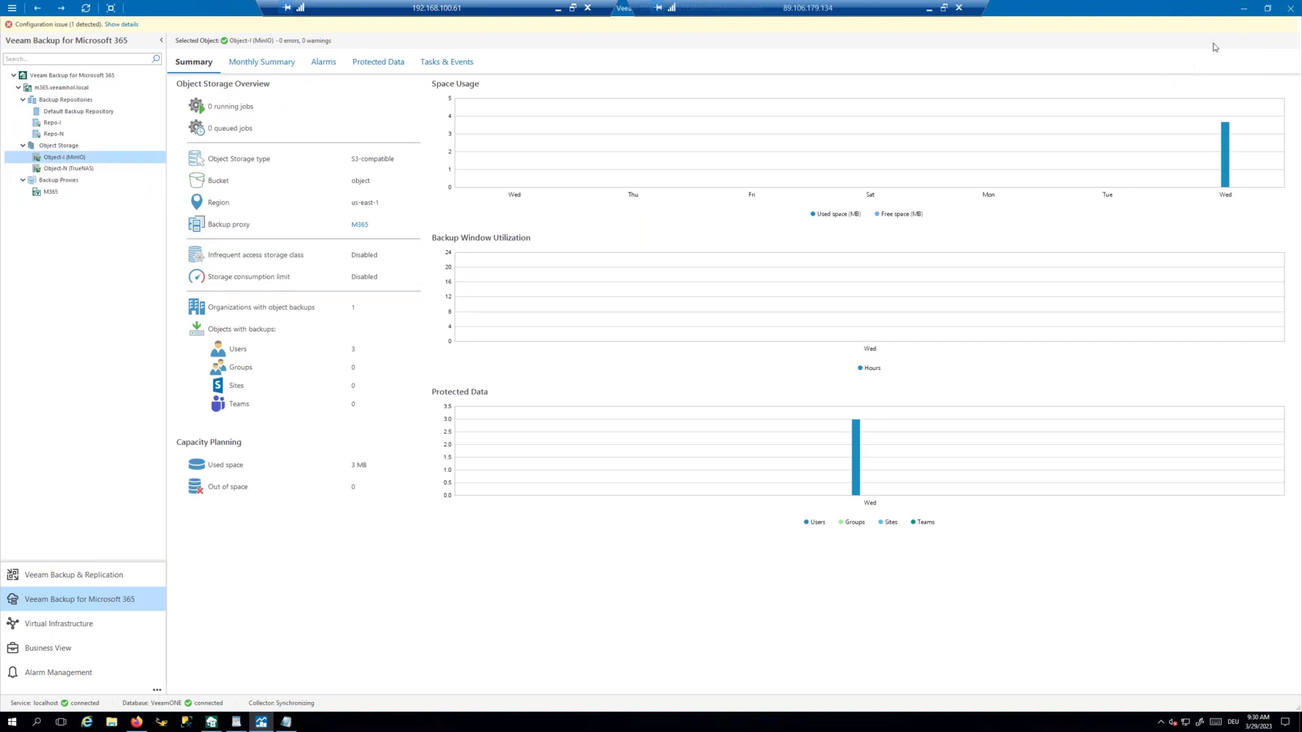
Step: Browse Veeam ONE's Reports, Scheduling, Jobs Calendar and Deployment Projects pages, then load the REST API reference
{"action": "left_click", "coordinate": [1244, 9]}
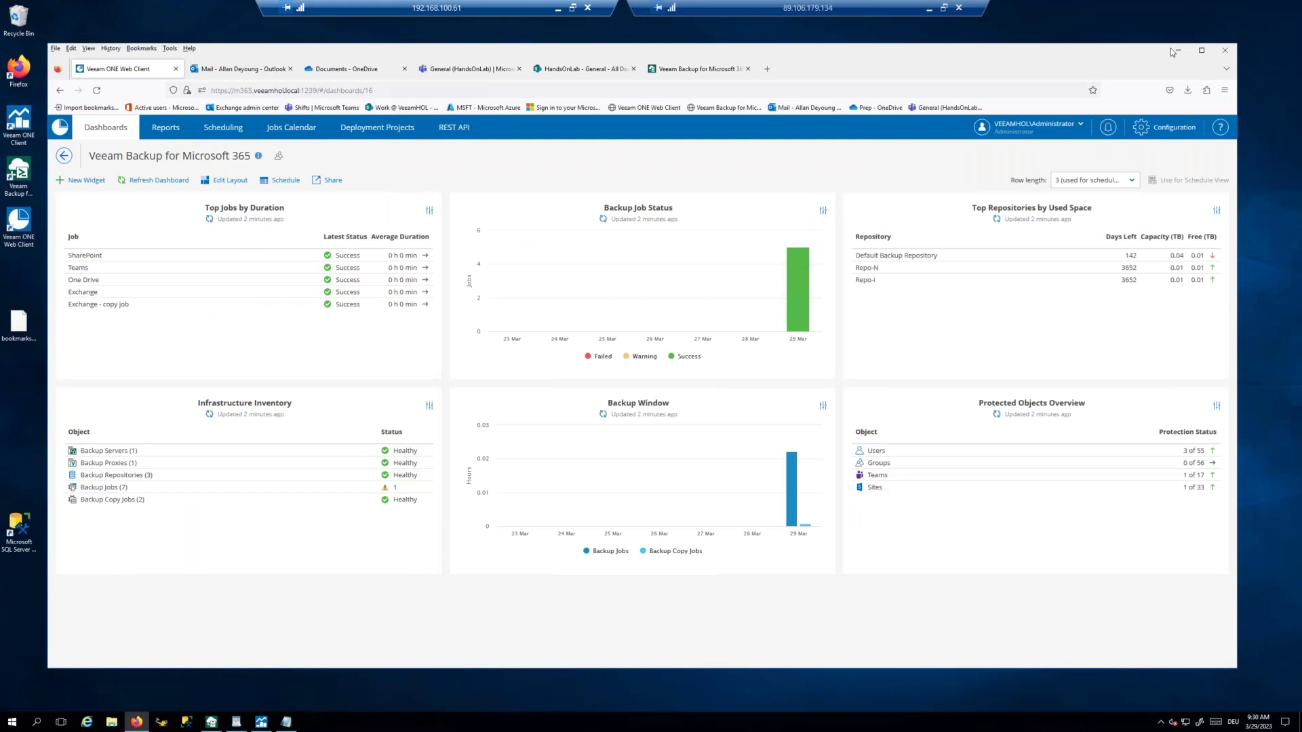
{"action": "left_click_drag", "start_coordinate": [851, 56], "coordinate": [866, 55]}
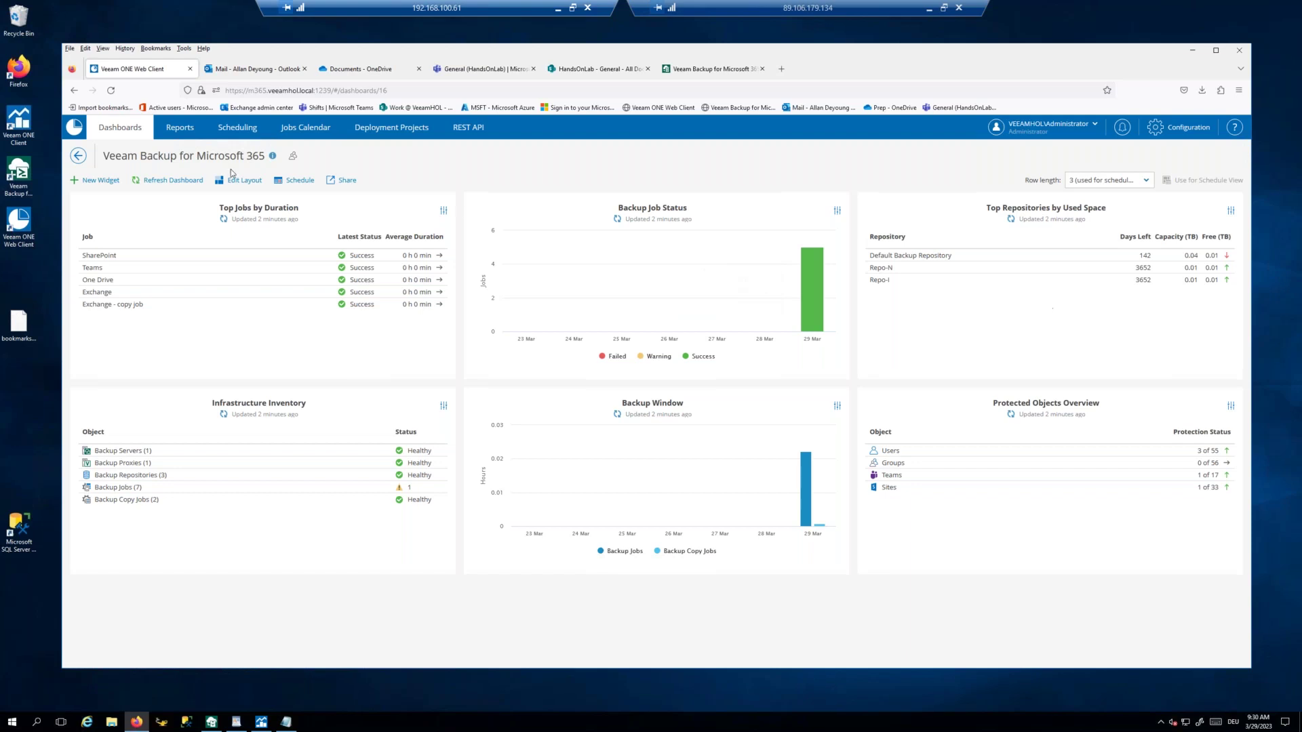
{"action": "left_click", "coordinate": [185, 128]}
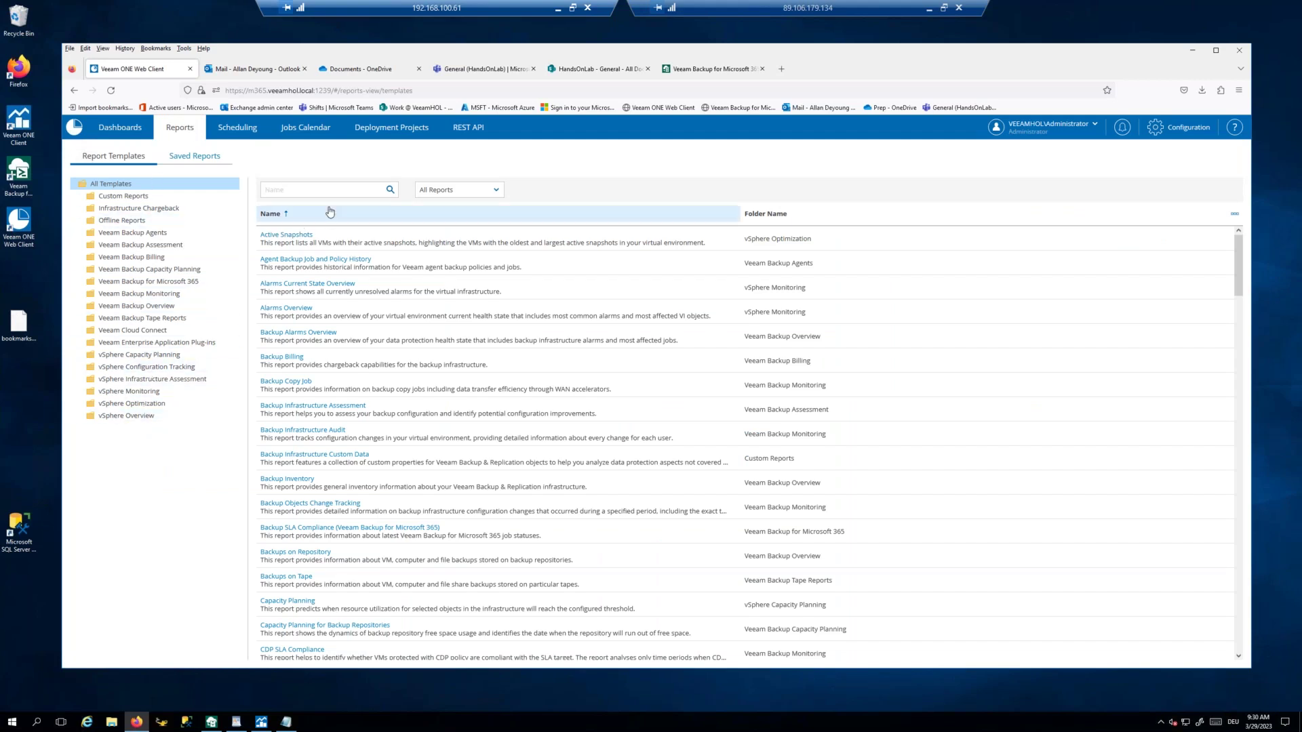
{"action": "left_click", "coordinate": [249, 135]}
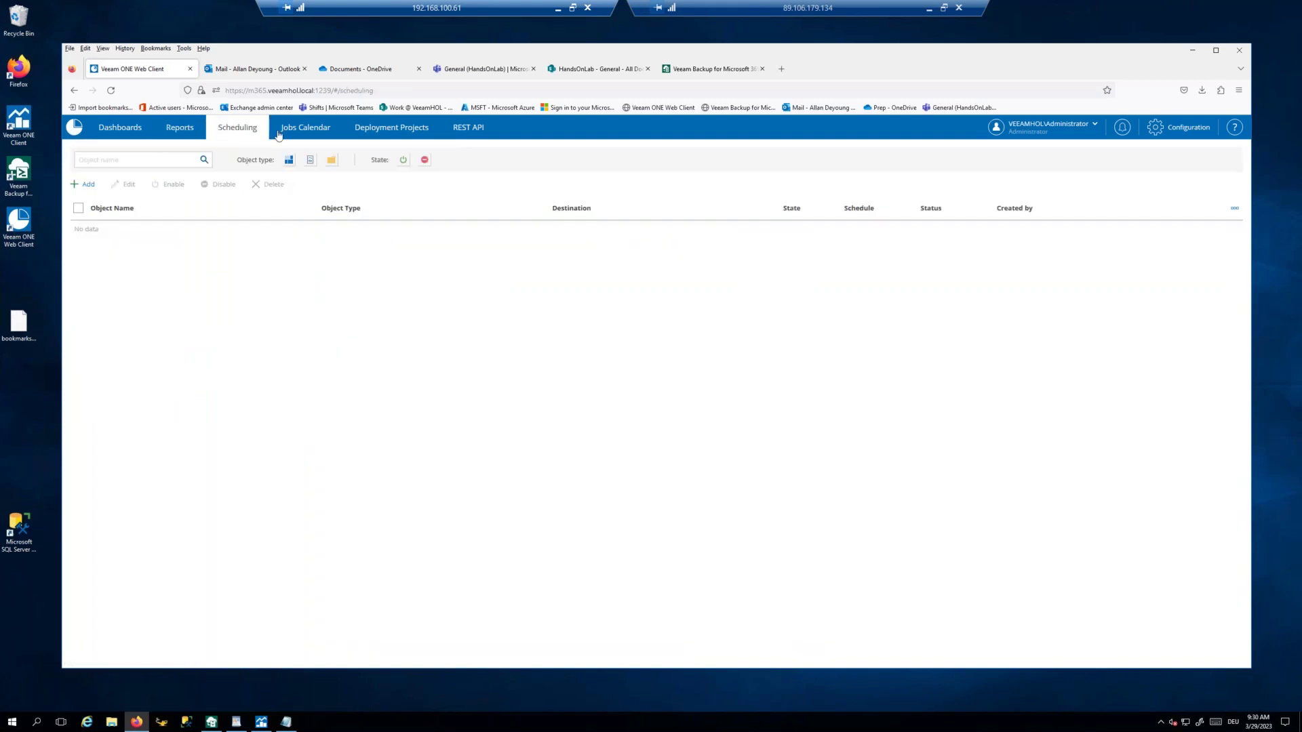
{"action": "left_click", "coordinate": [310, 132]}
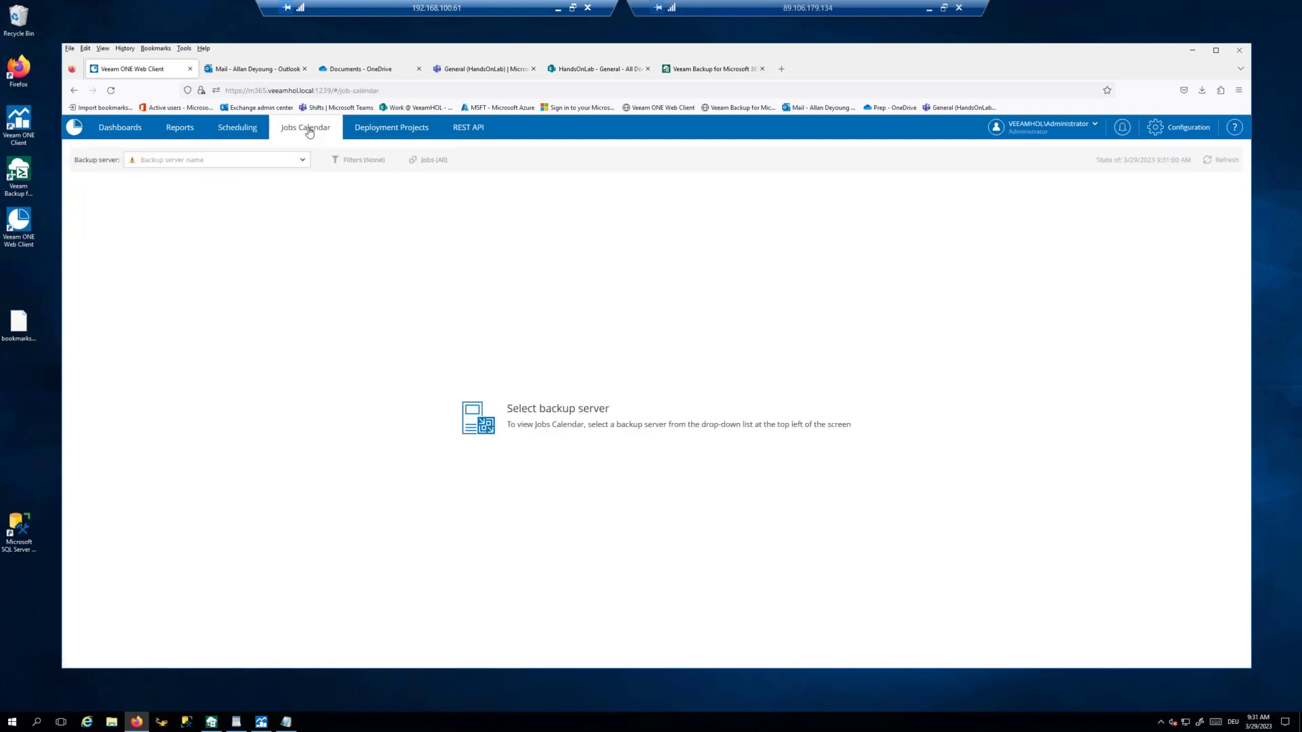
{"action": "left_click", "coordinate": [386, 131]}
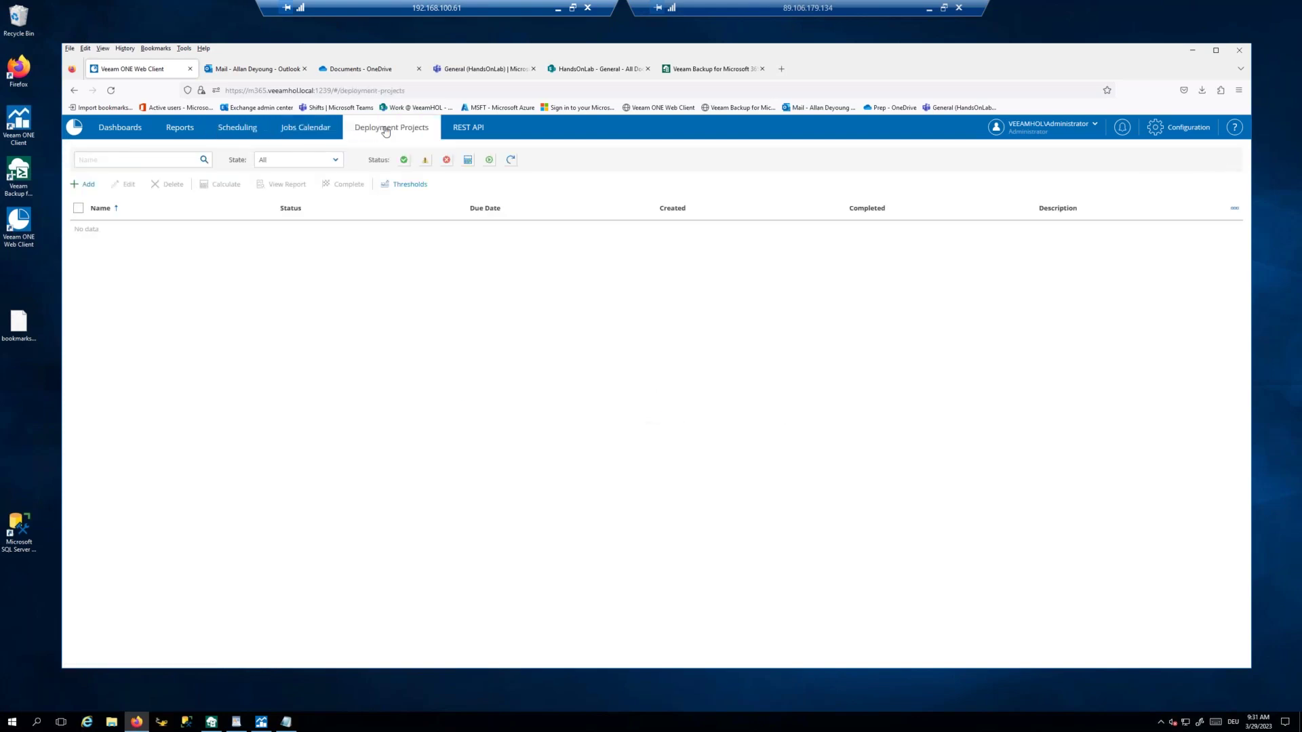
{"action": "left_click", "coordinate": [468, 128]}
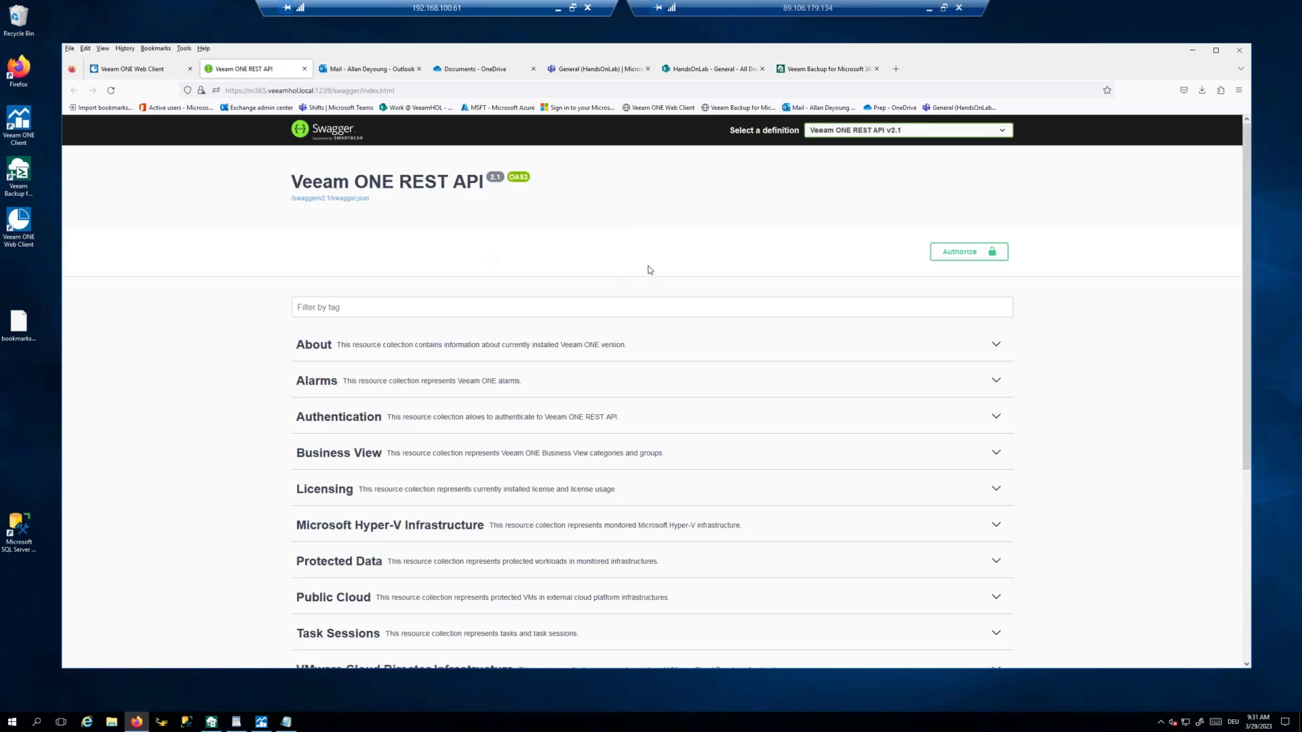
Step: Start the Exchange - copy job again from the Veeam Backup for Microsoft 365 console
{"action": "left_click", "coordinate": [1193, 51]}
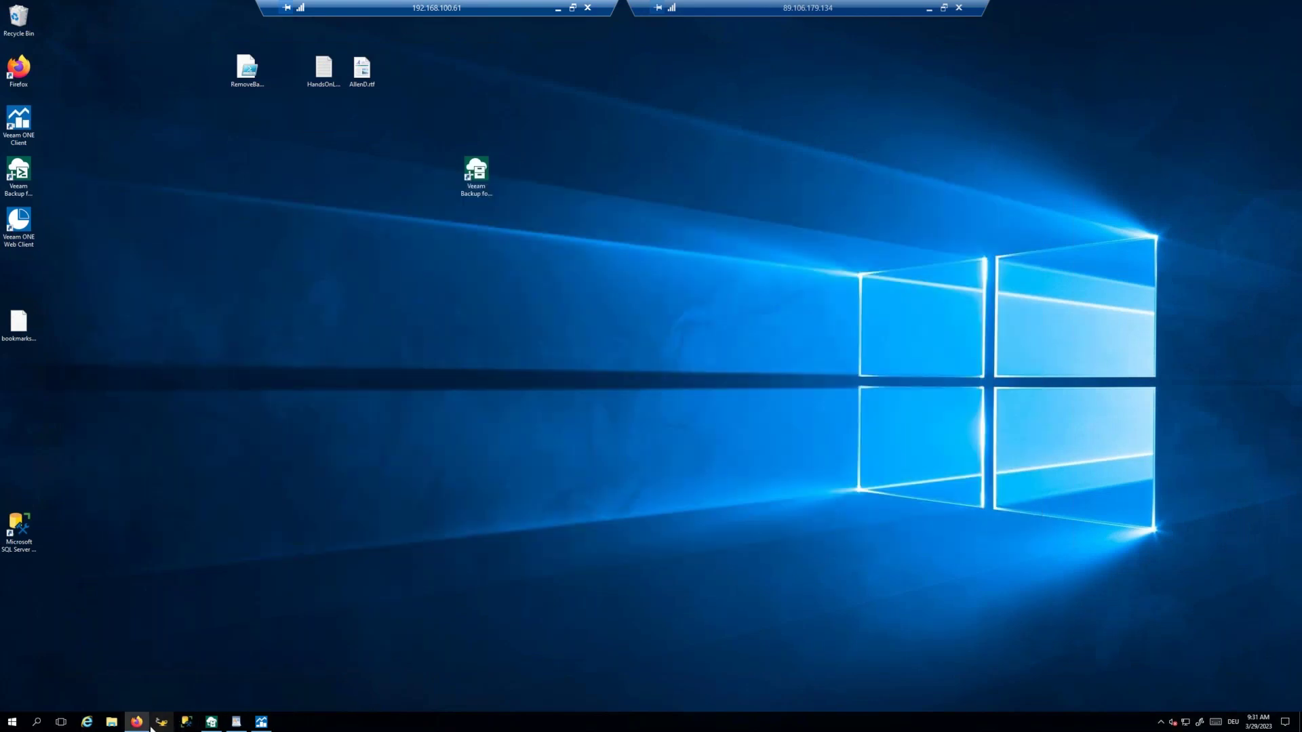
{"action": "left_click", "coordinate": [210, 723]}
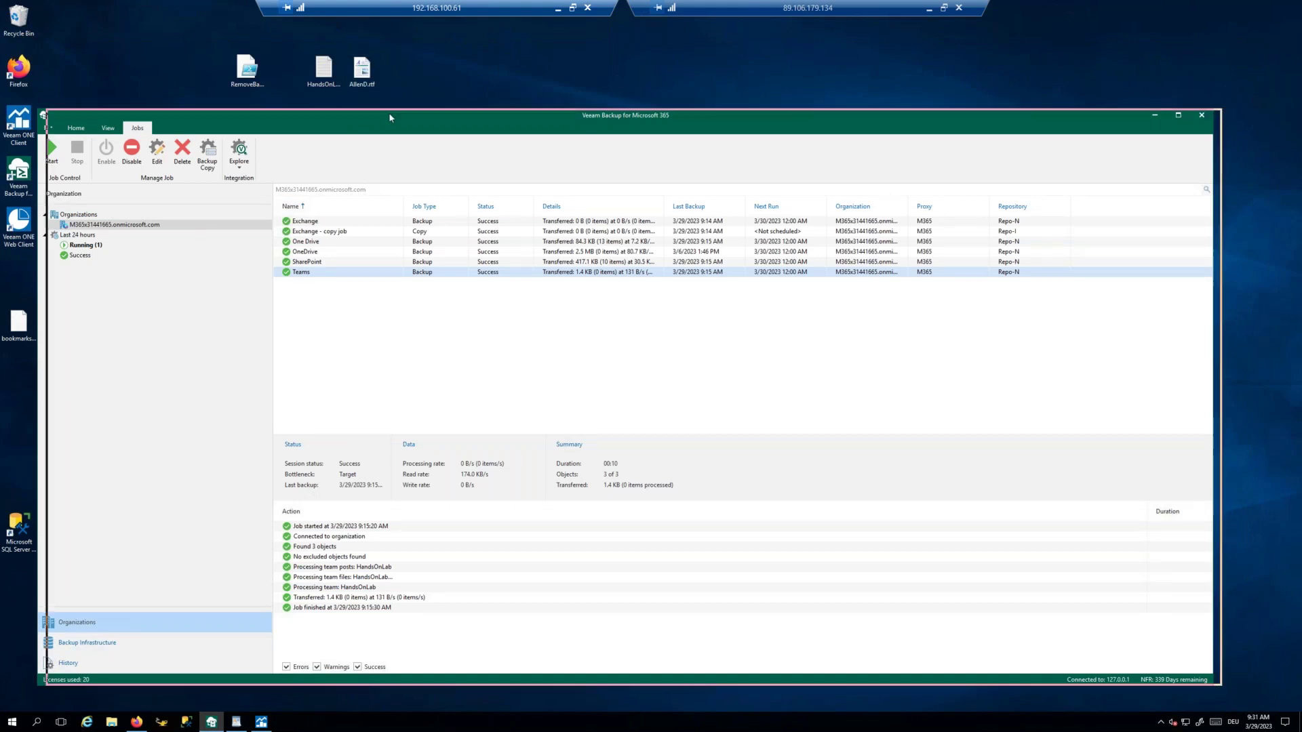
{"action": "left_click_drag", "start_coordinate": [370, 121], "coordinate": [332, 130]}
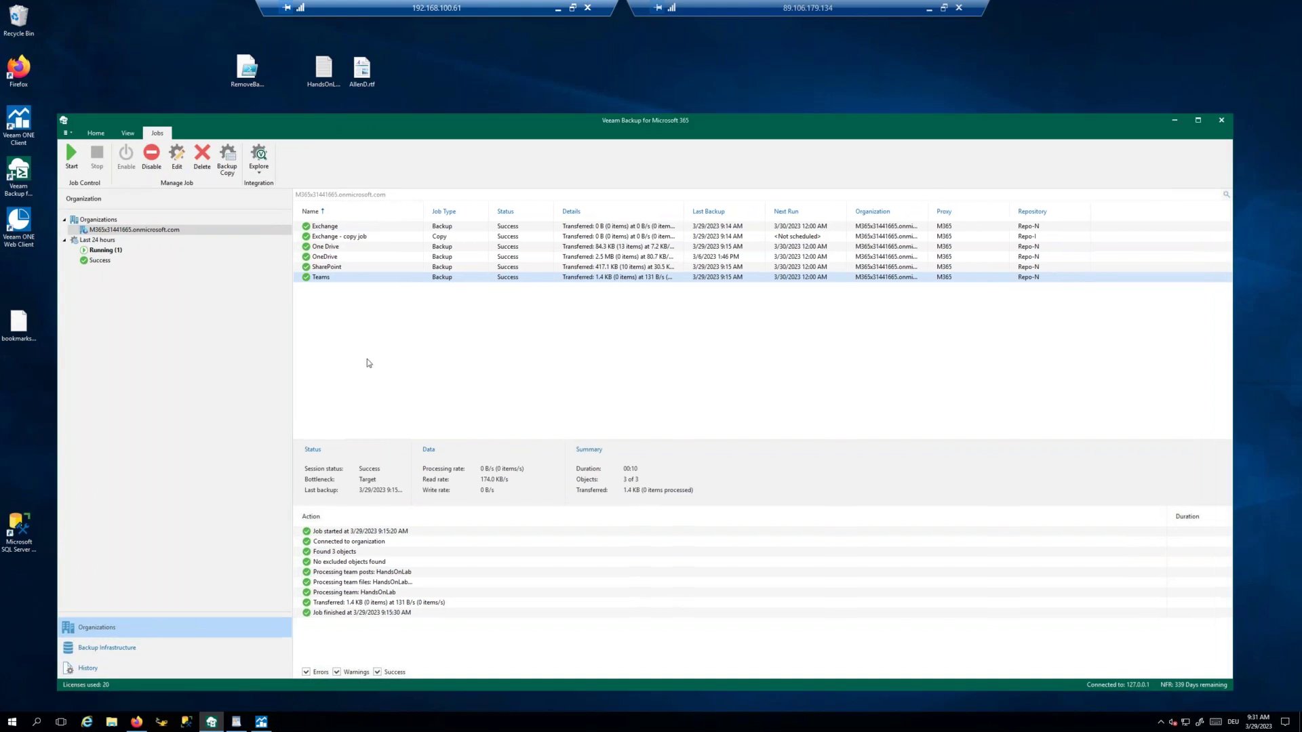
{"action": "left_click", "coordinate": [337, 240]}
{"action": "right_click", "coordinate": [337, 240]}
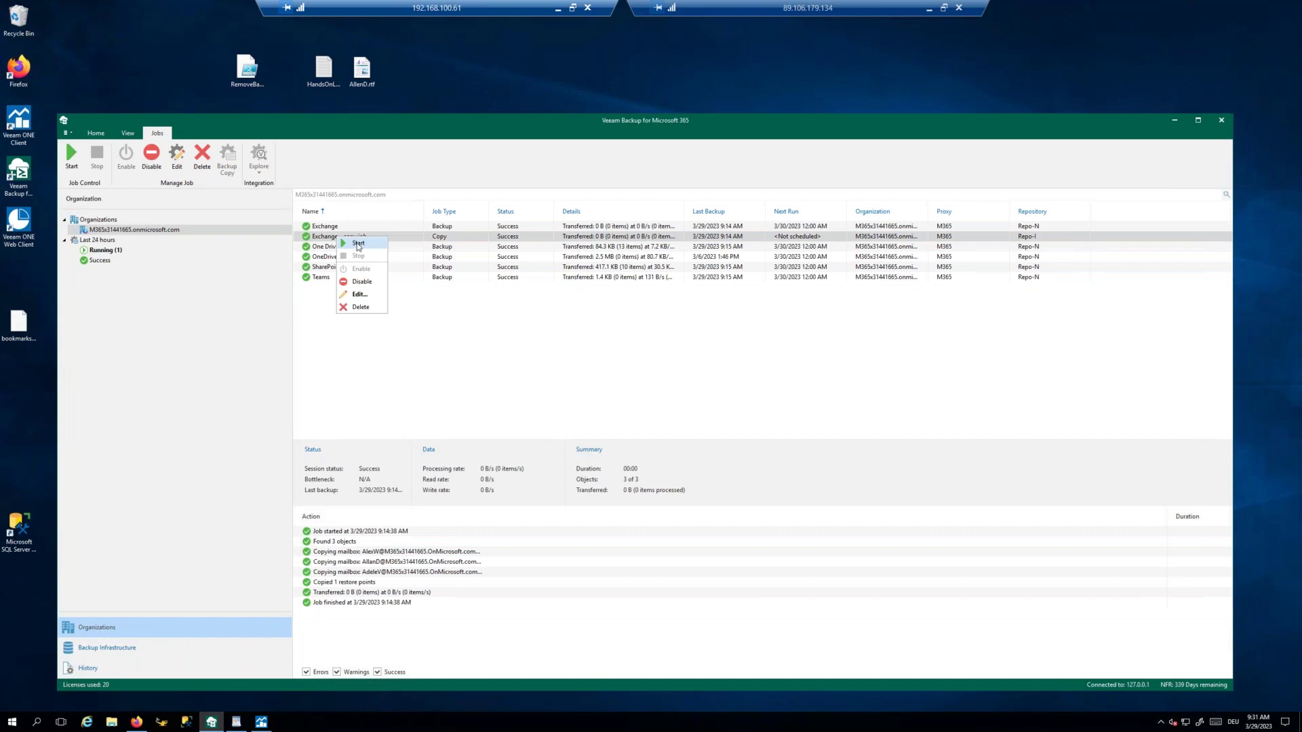
{"action": "left_click", "coordinate": [358, 244]}
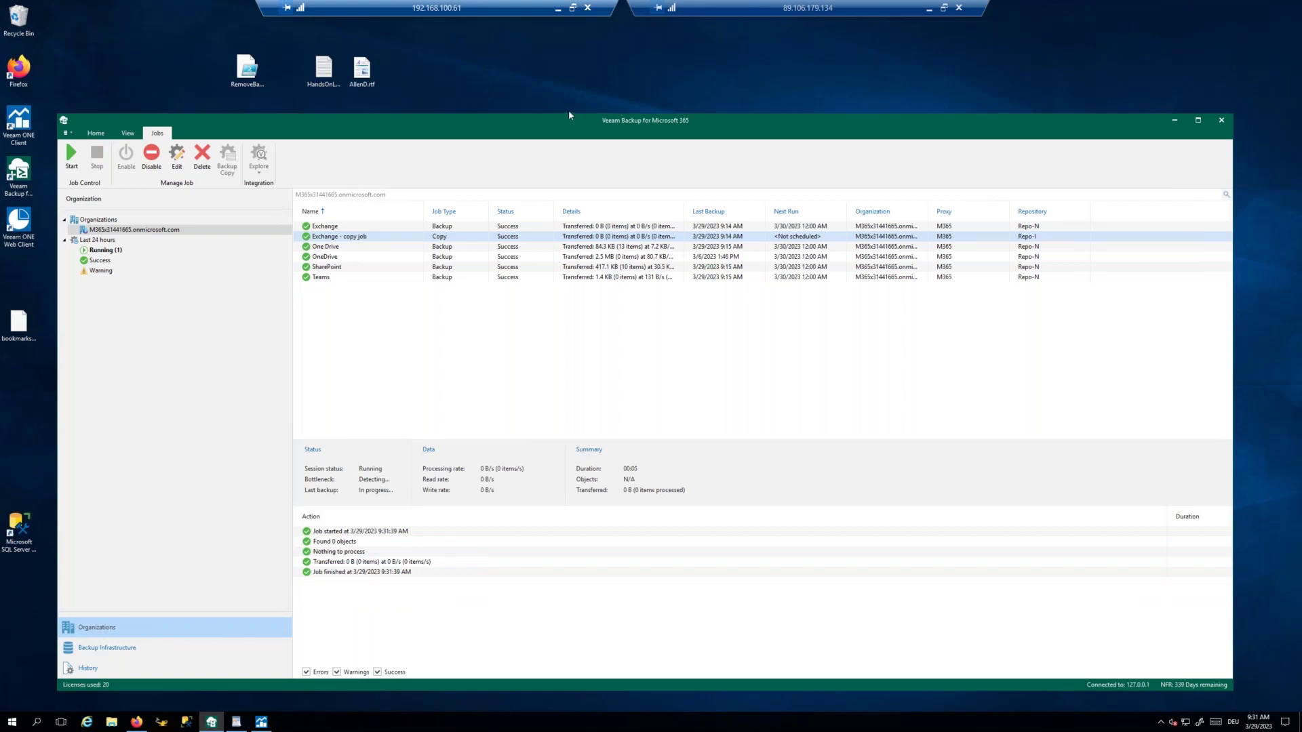
{"action": "left_click_drag", "start_coordinate": [567, 125], "coordinate": [567, 156]}
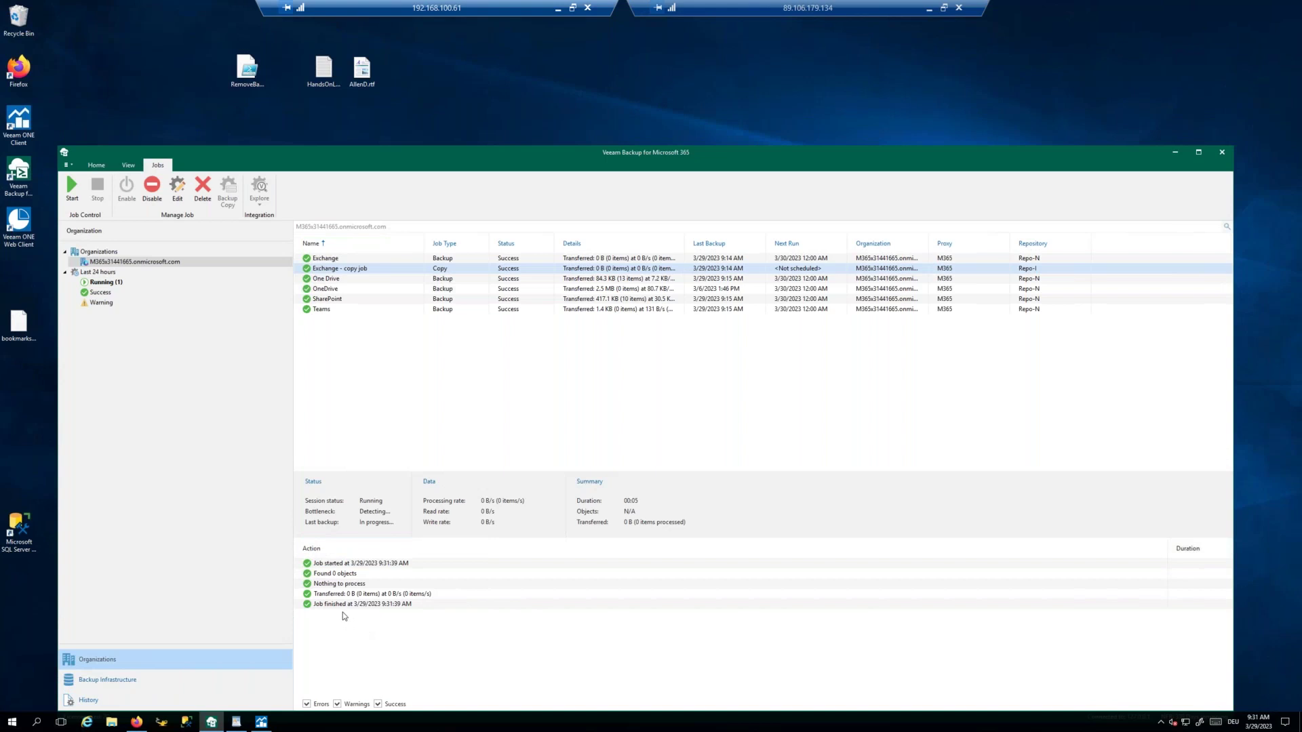
Step: Run the backup removal script in PowerShell, then review warning, running and failed sessions, including the failed Remove user session
{"action": "right_click", "coordinate": [247, 71]}
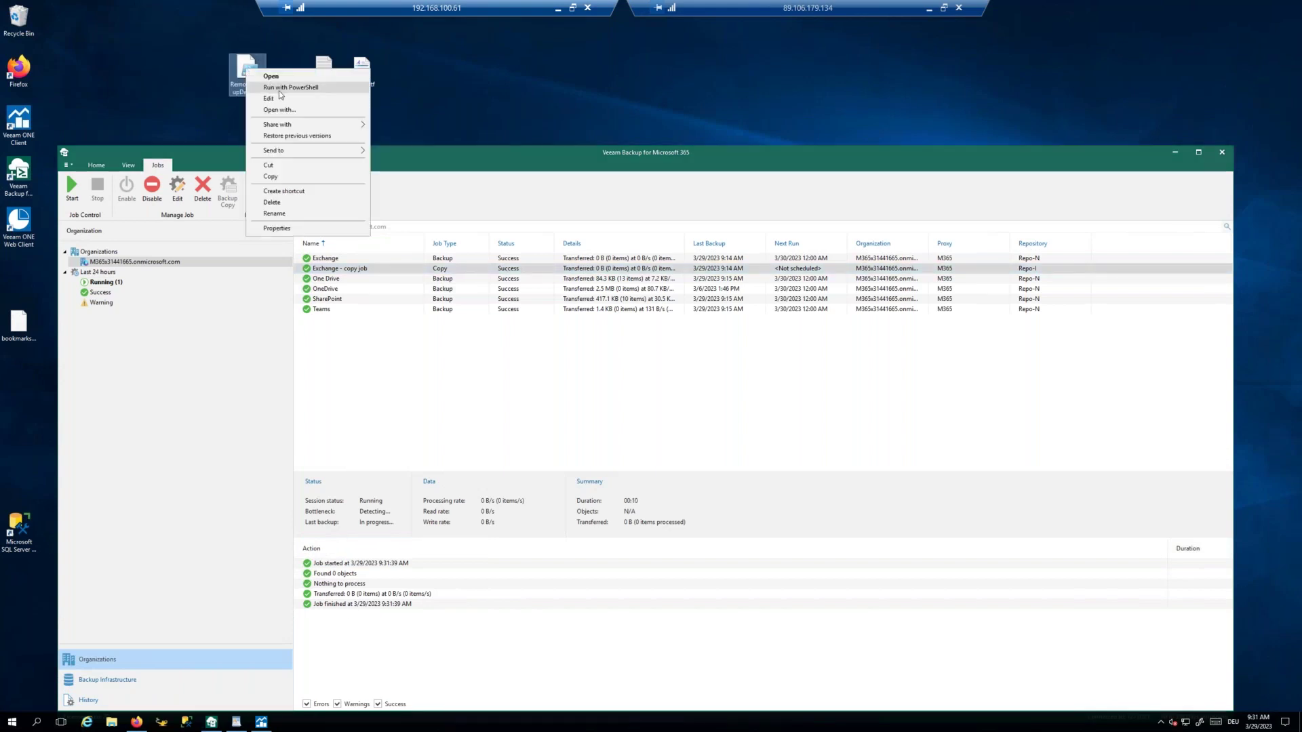
{"action": "left_click", "coordinate": [282, 88]}
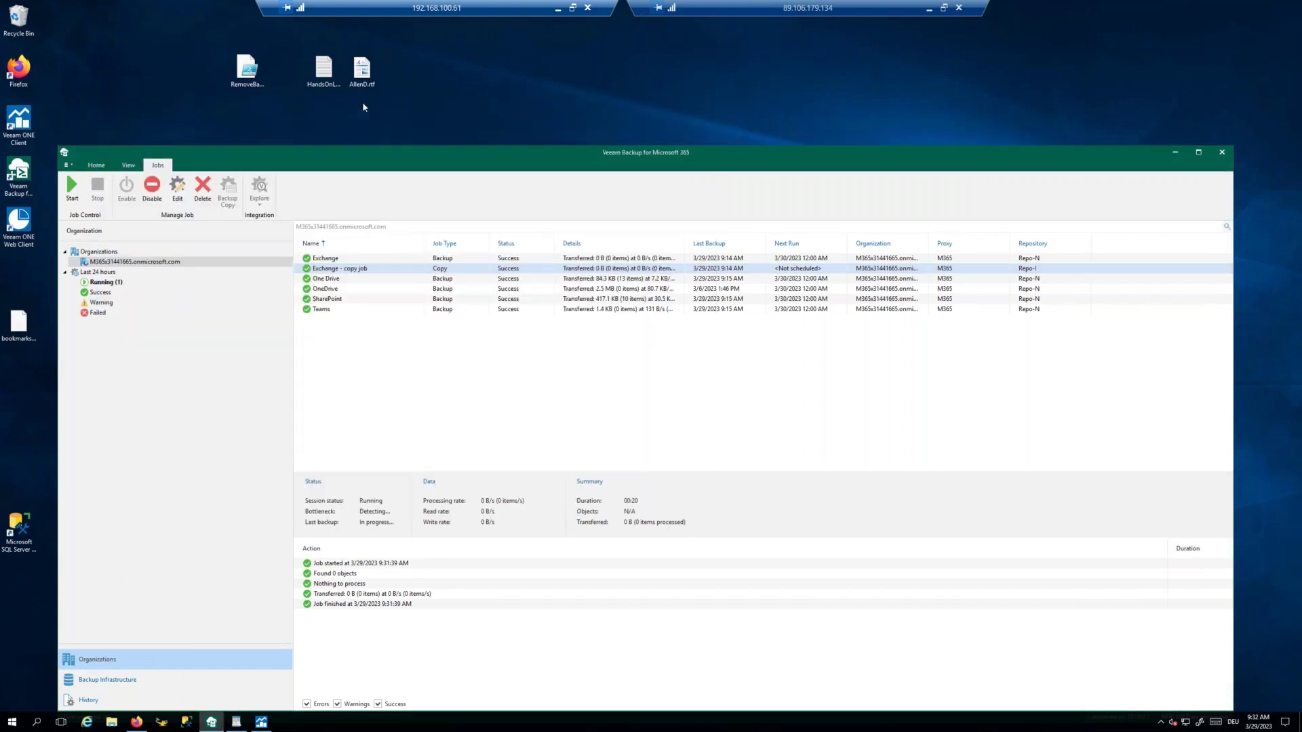
{"action": "left_click", "coordinate": [99, 303]}
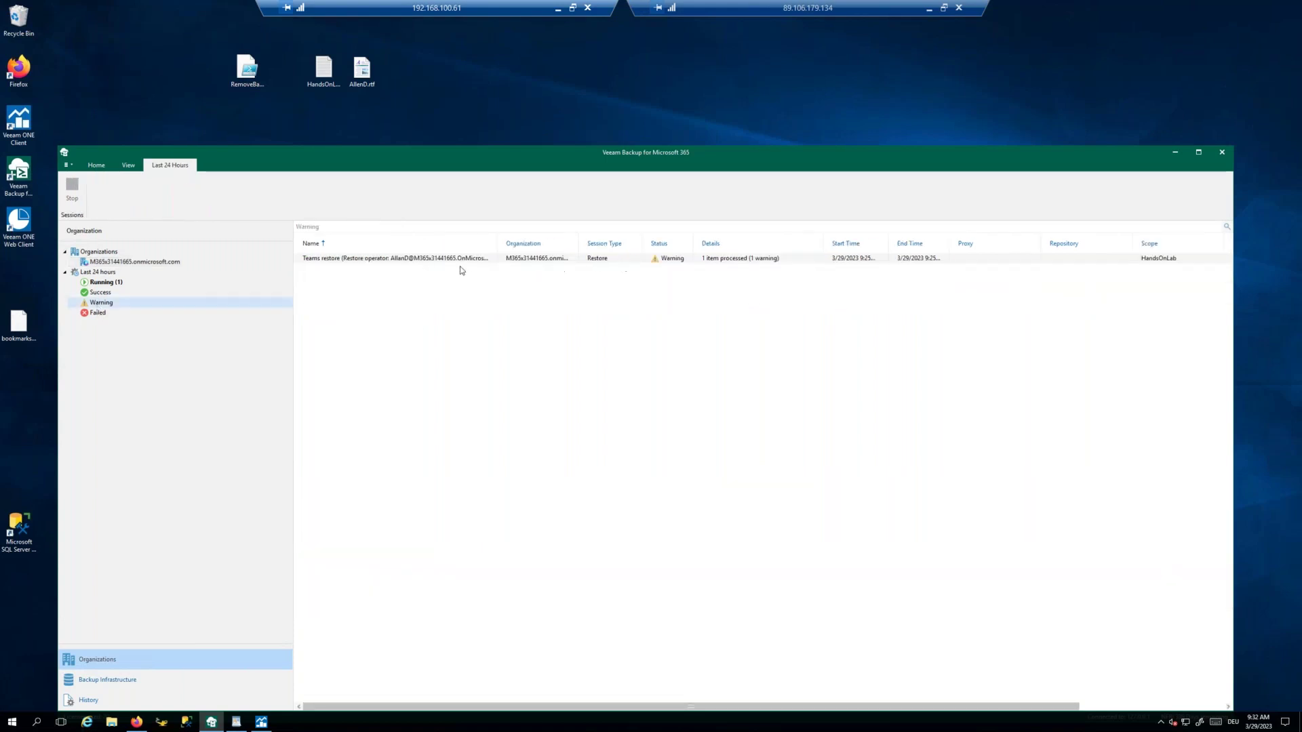
{"action": "left_click", "coordinate": [449, 259]}
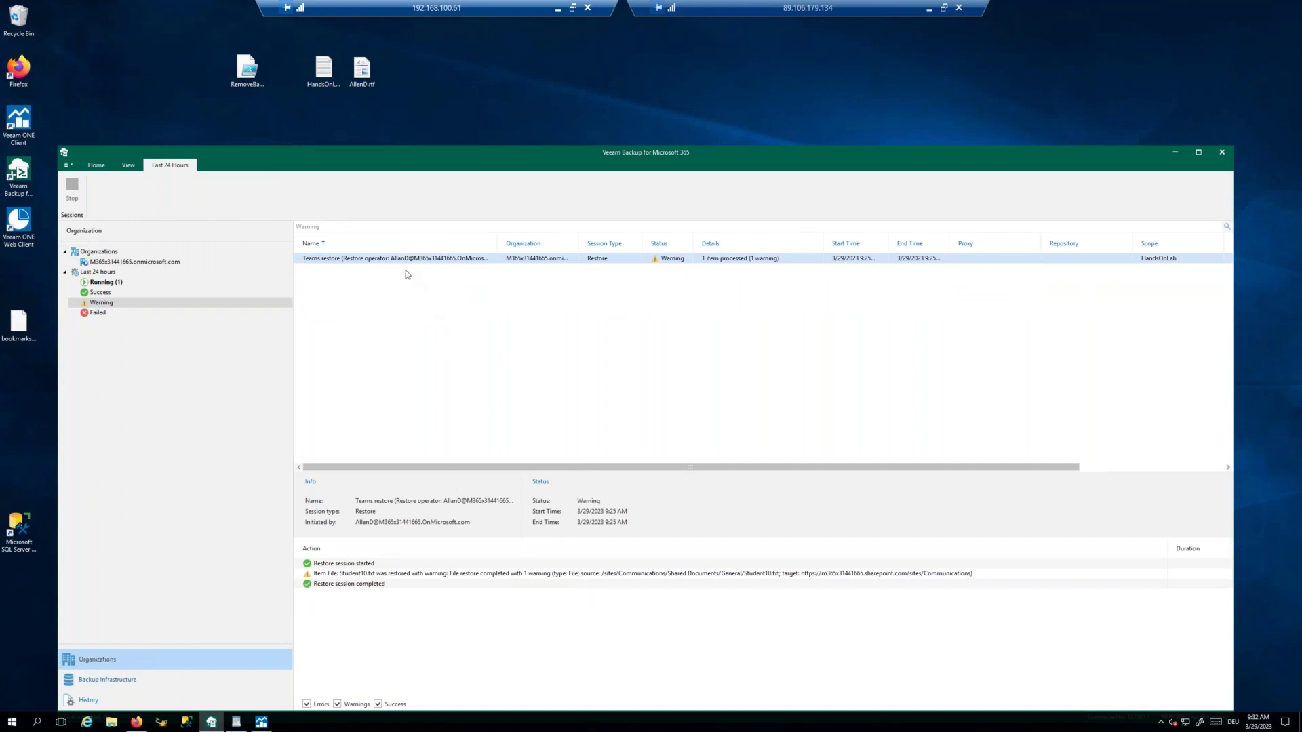
{"action": "left_click", "coordinate": [107, 282]}
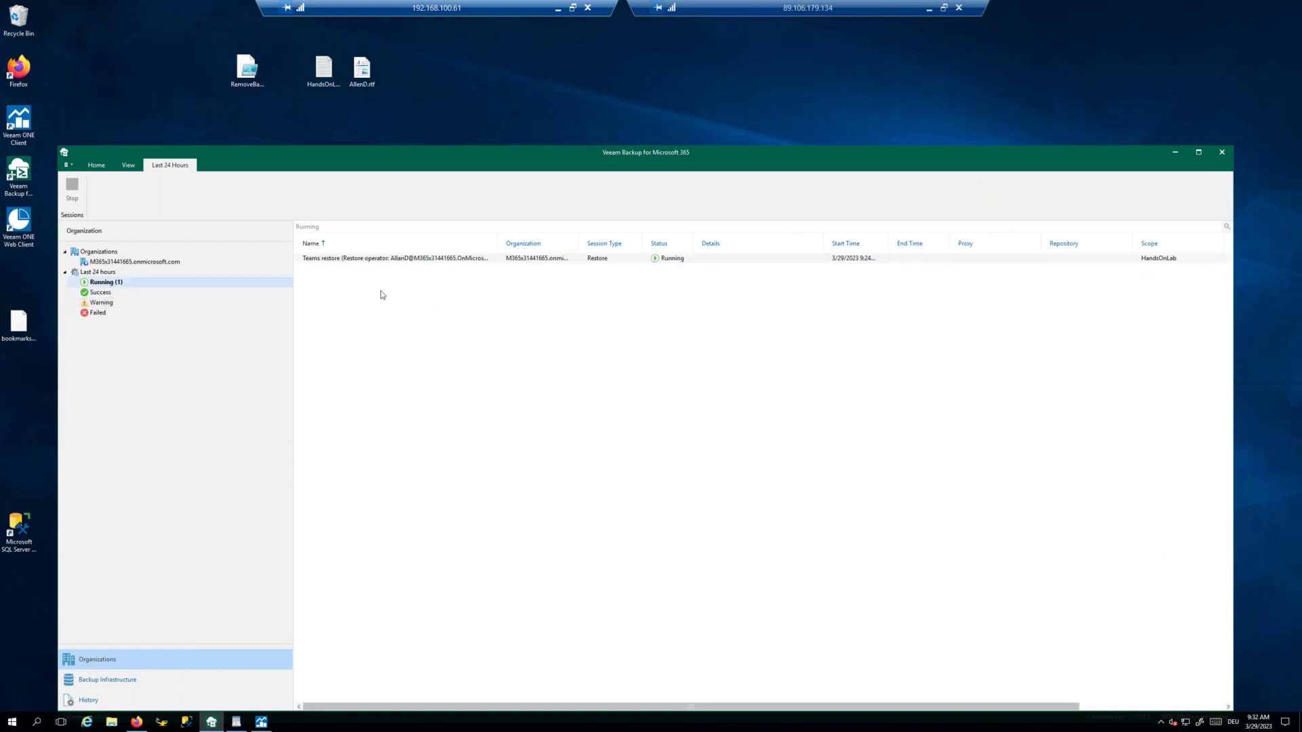
{"action": "left_click", "coordinate": [99, 313]}
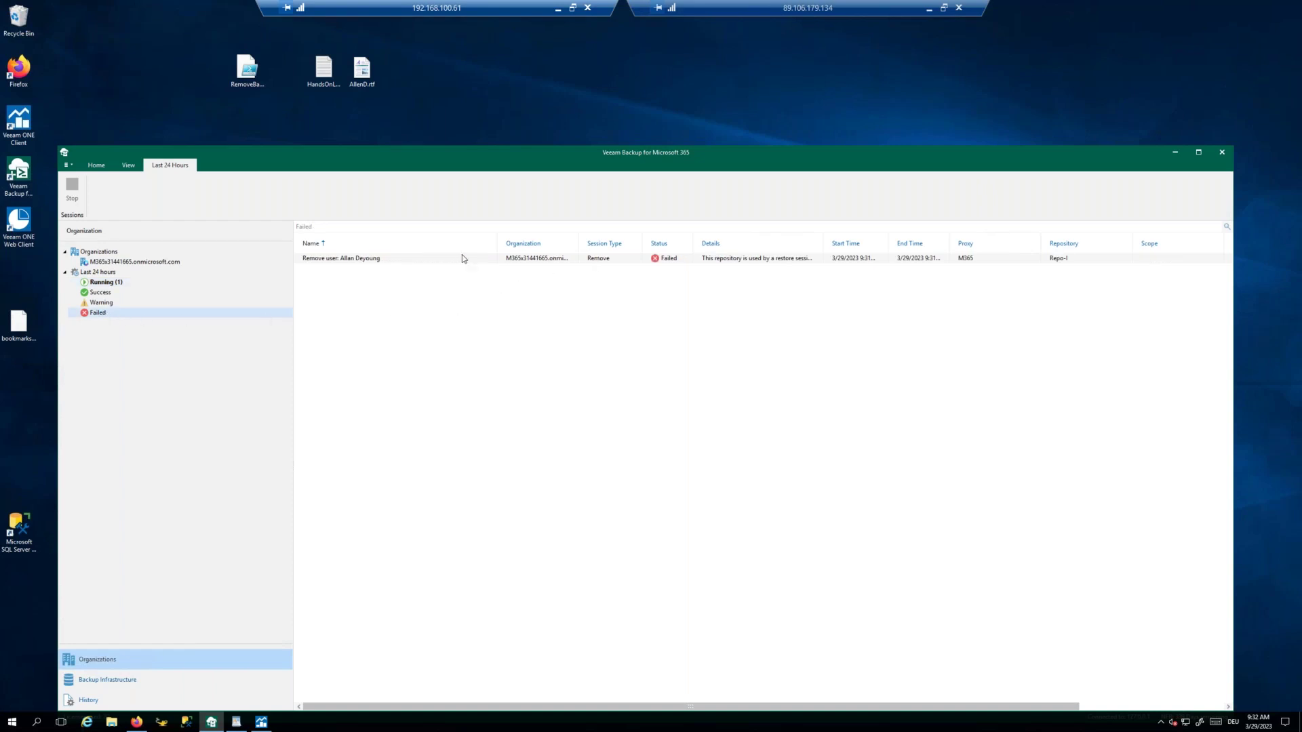
{"action": "left_click", "coordinate": [404, 260]}
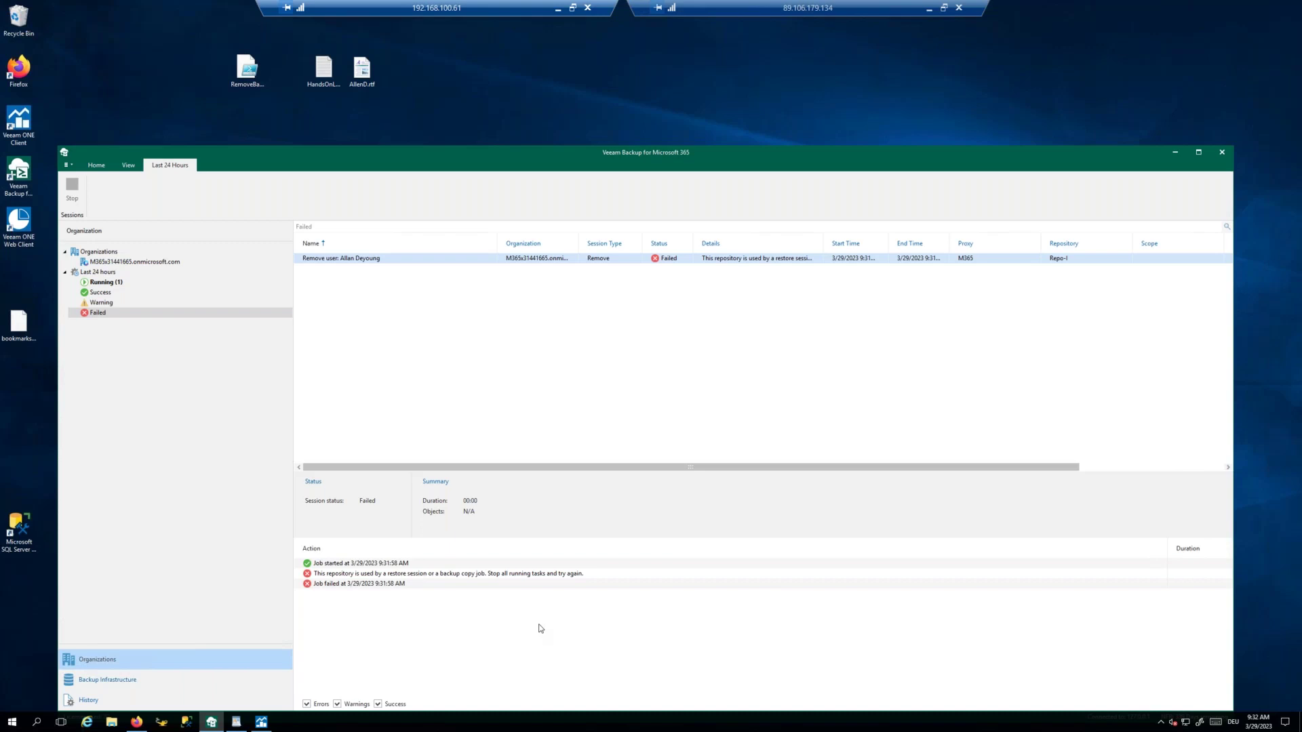
Step: Close the Veeam ONE REST API browser tab and return to the backup console
{"action": "left_click", "coordinate": [211, 722]}
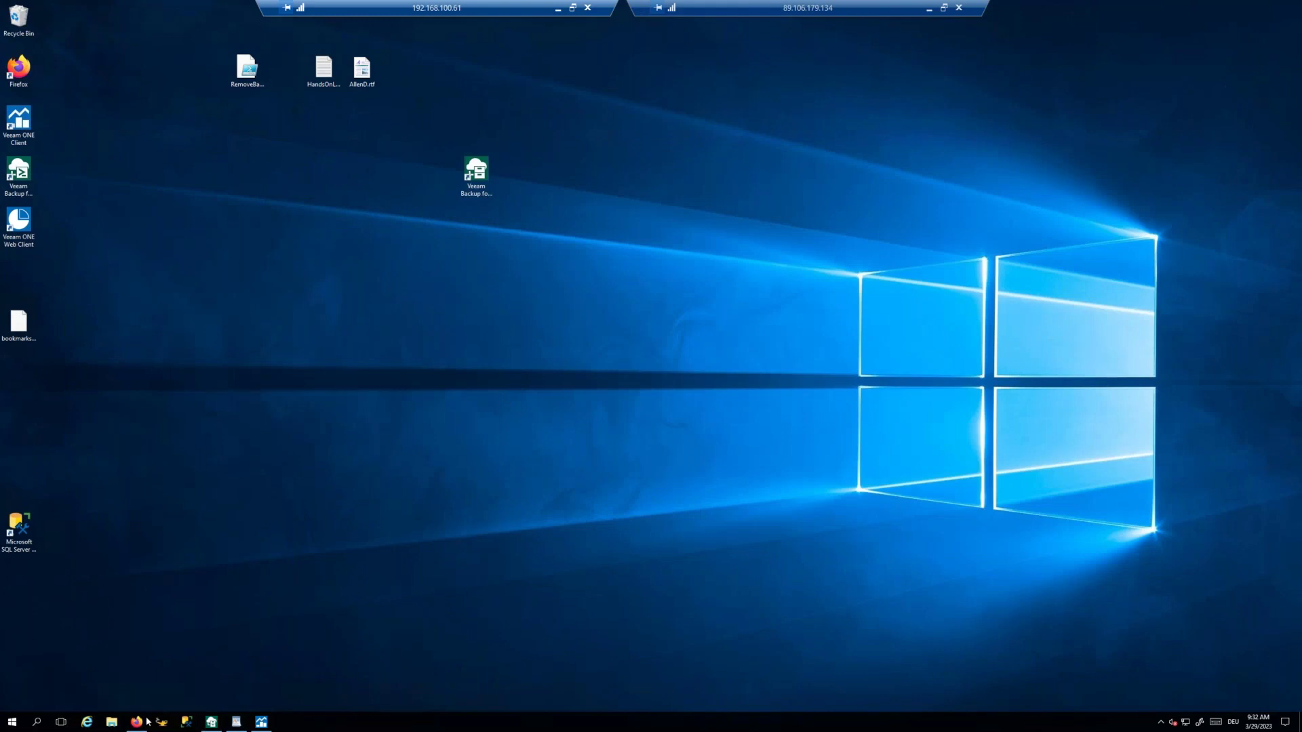
{"action": "left_click", "coordinate": [212, 722]}
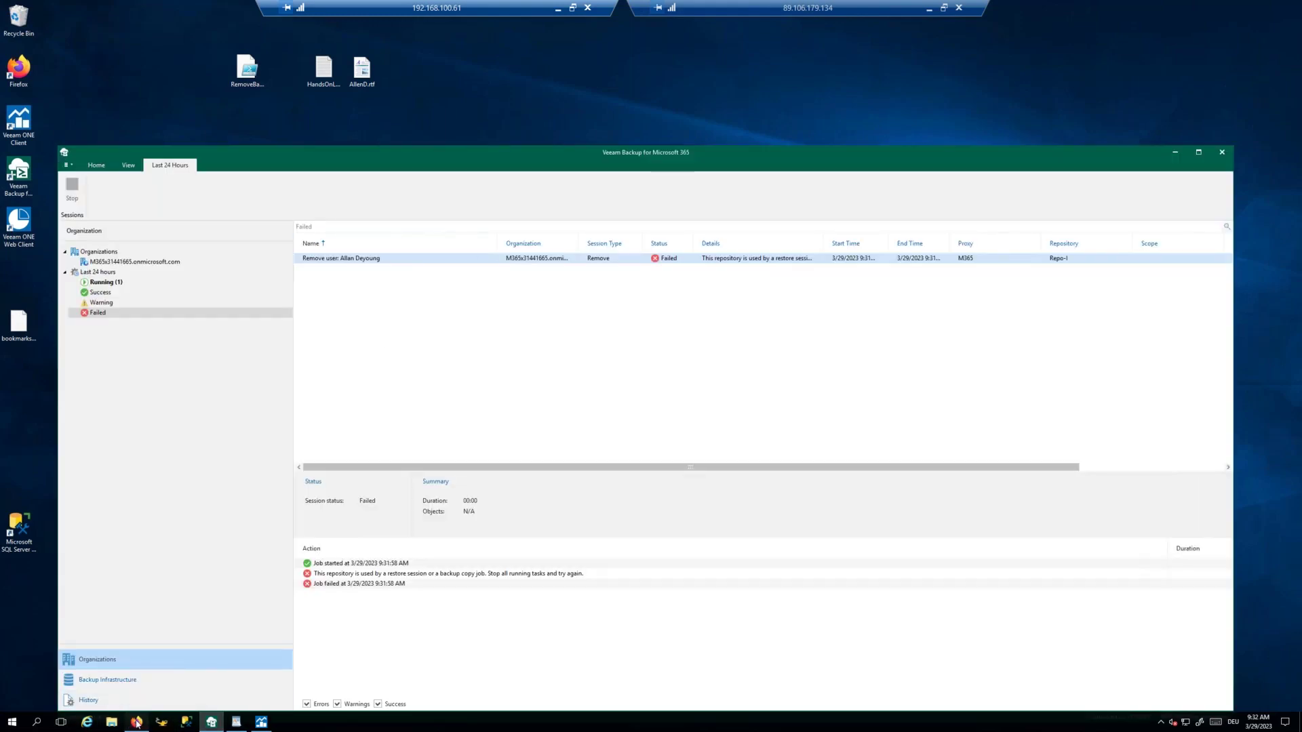
{"action": "key", "text": "alt+Tab"}
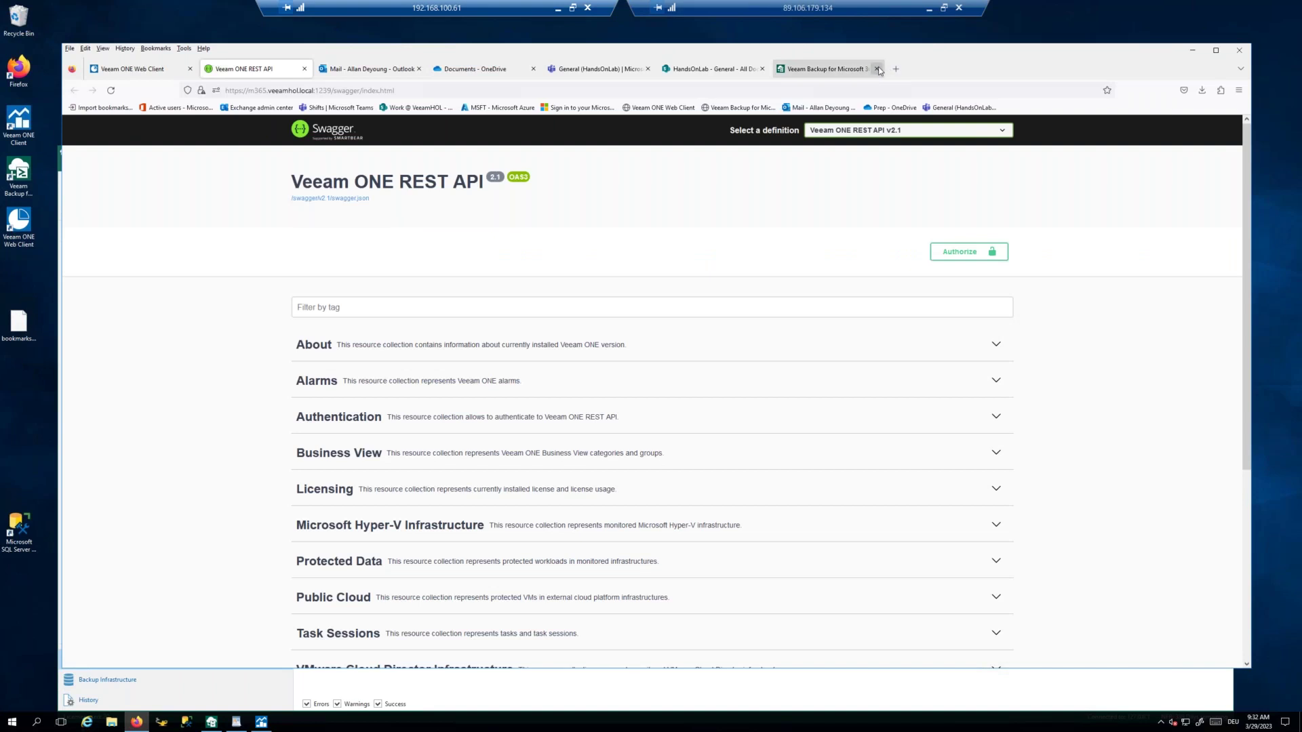
{"action": "left_click", "coordinate": [305, 68]}
{"action": "left_click_drag", "start_coordinate": [400, 47], "coordinate": [397, 27]}
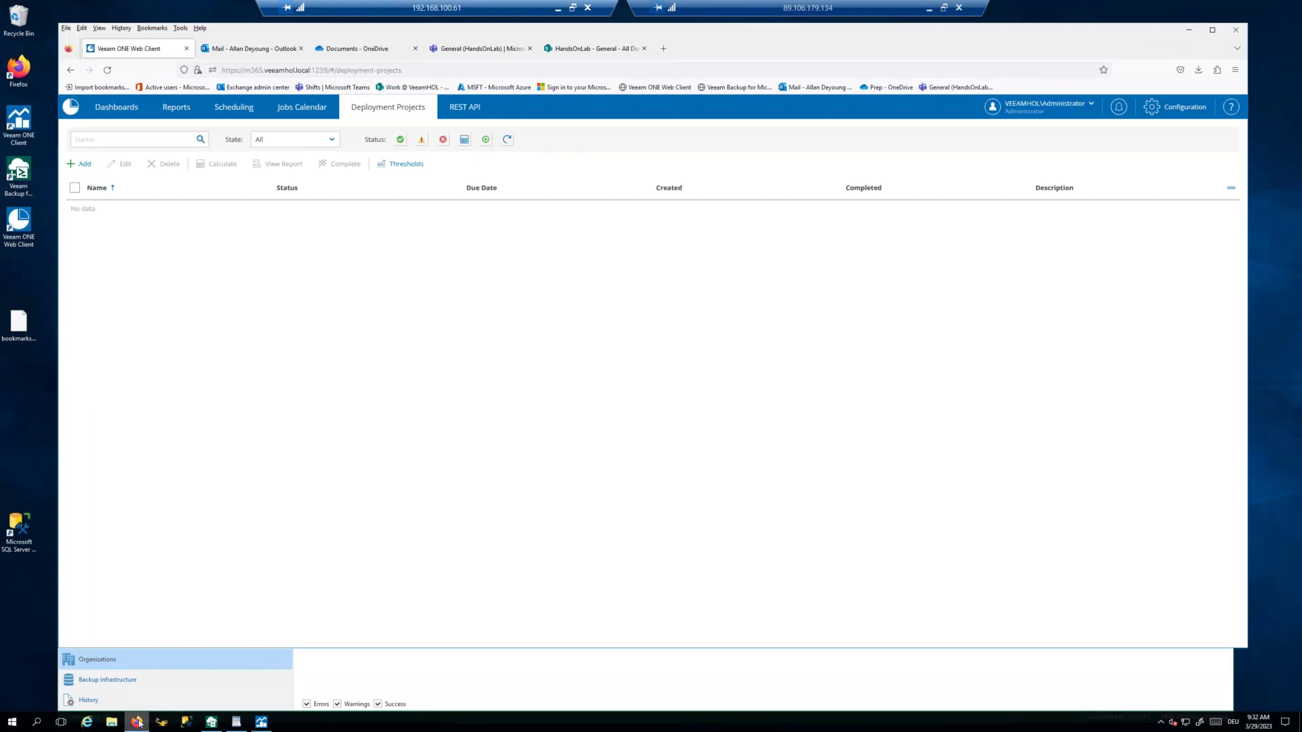
{"action": "left_click", "coordinate": [137, 722]}
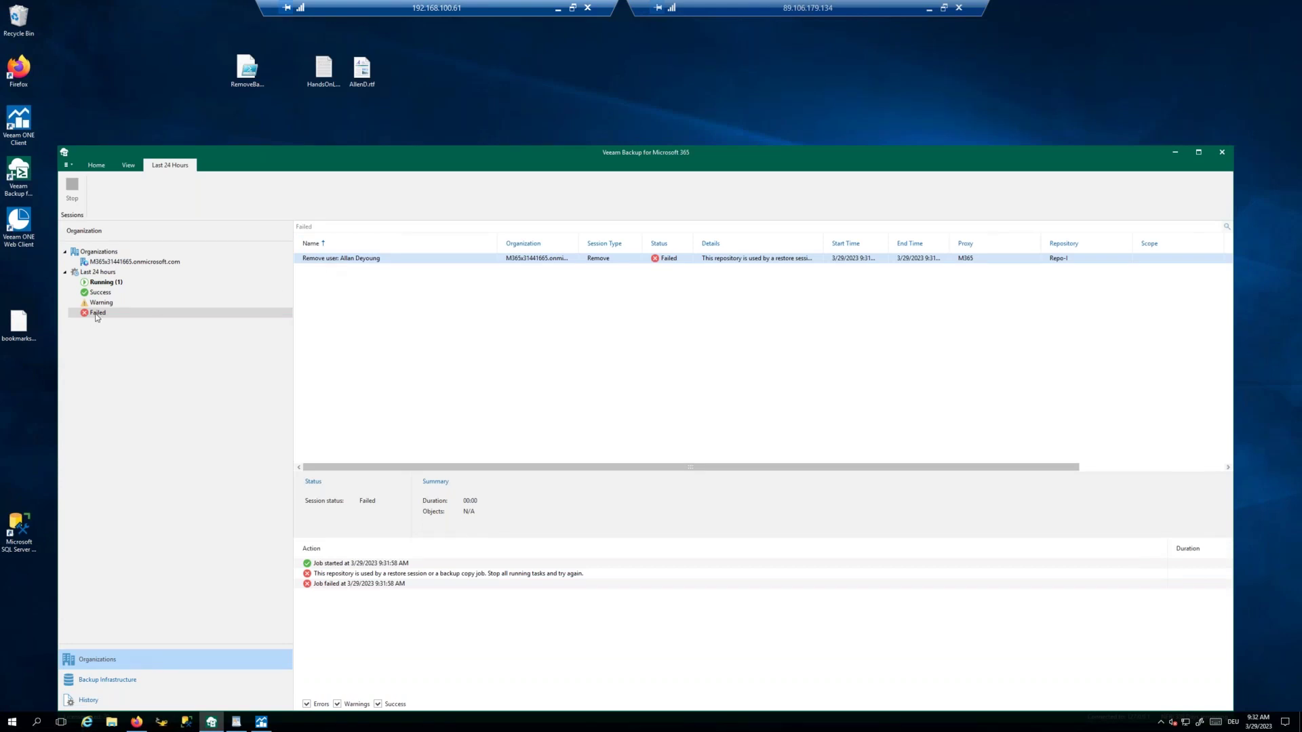
Step: Rerun the removal script with PowerShell and confirm the new removal session failed
{"action": "left_click", "coordinate": [103, 282]}
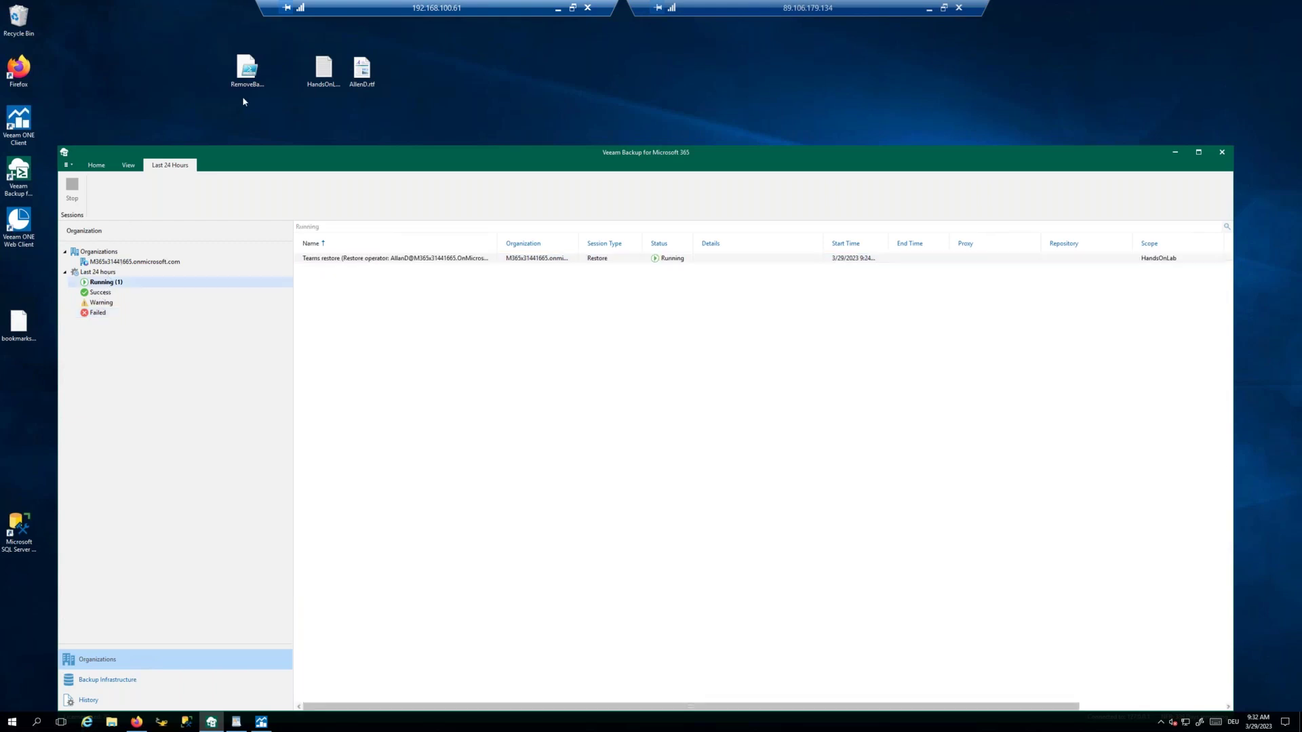
{"action": "right_click", "coordinate": [246, 73]}
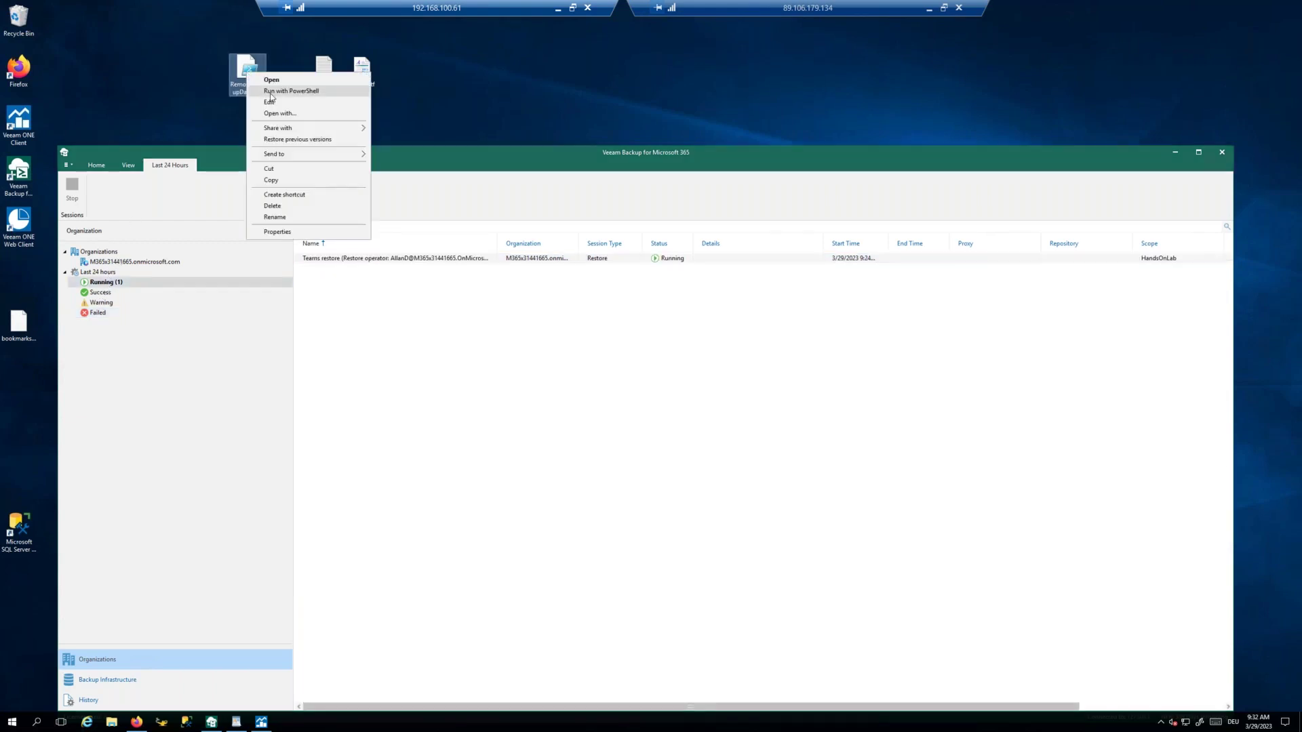
{"action": "left_click", "coordinate": [269, 91]}
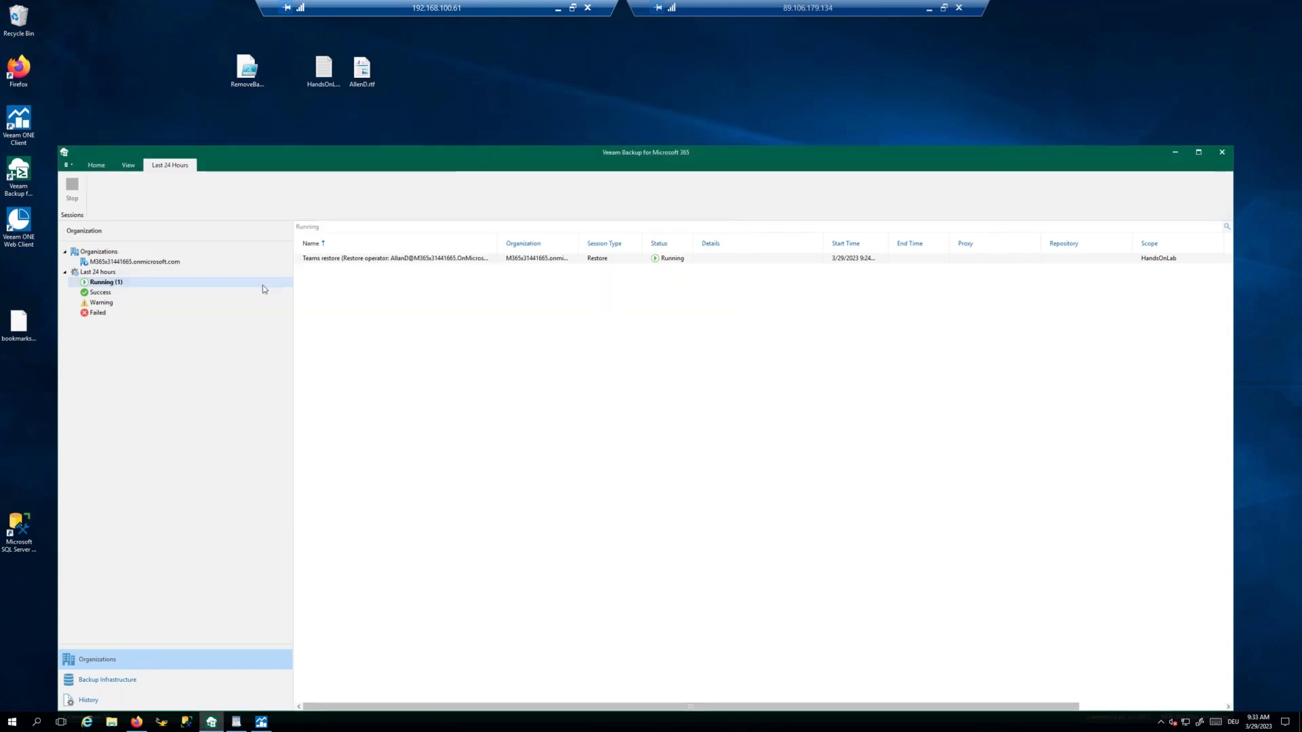
{"action": "left_click", "coordinate": [103, 304]}
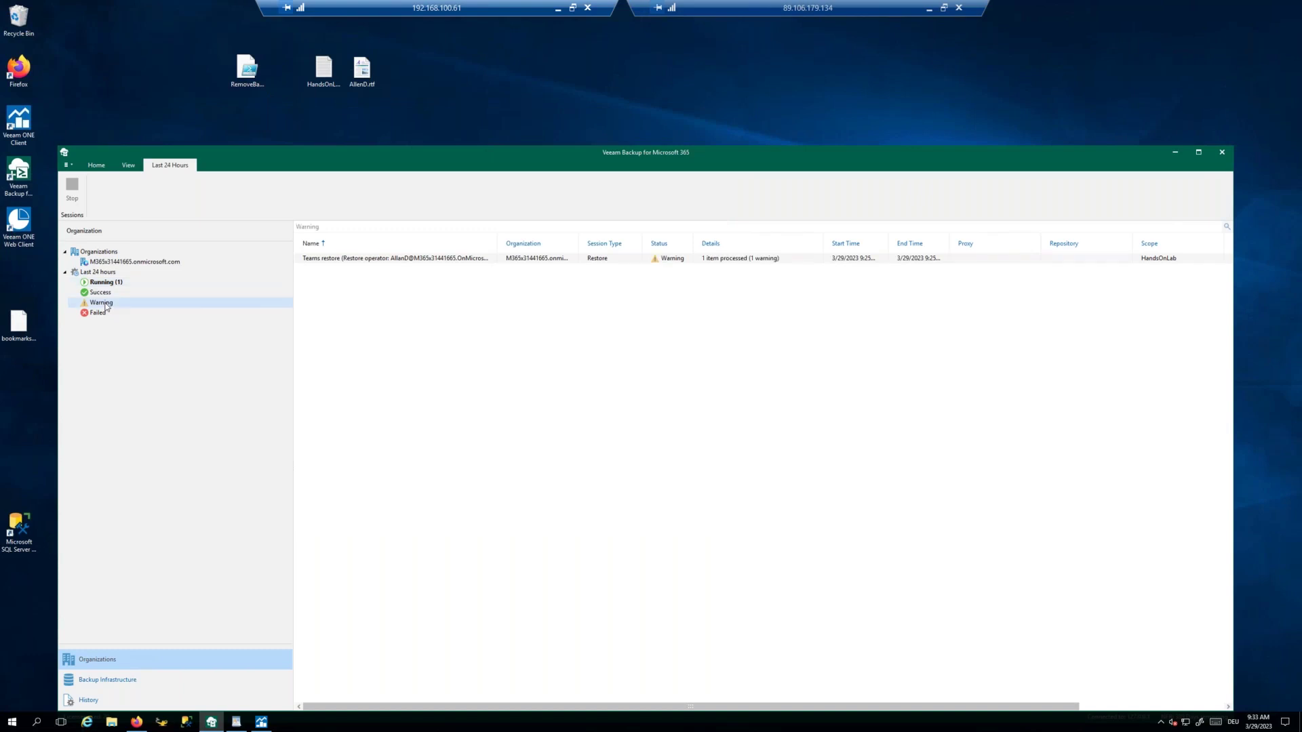
{"action": "left_click", "coordinate": [101, 314]}
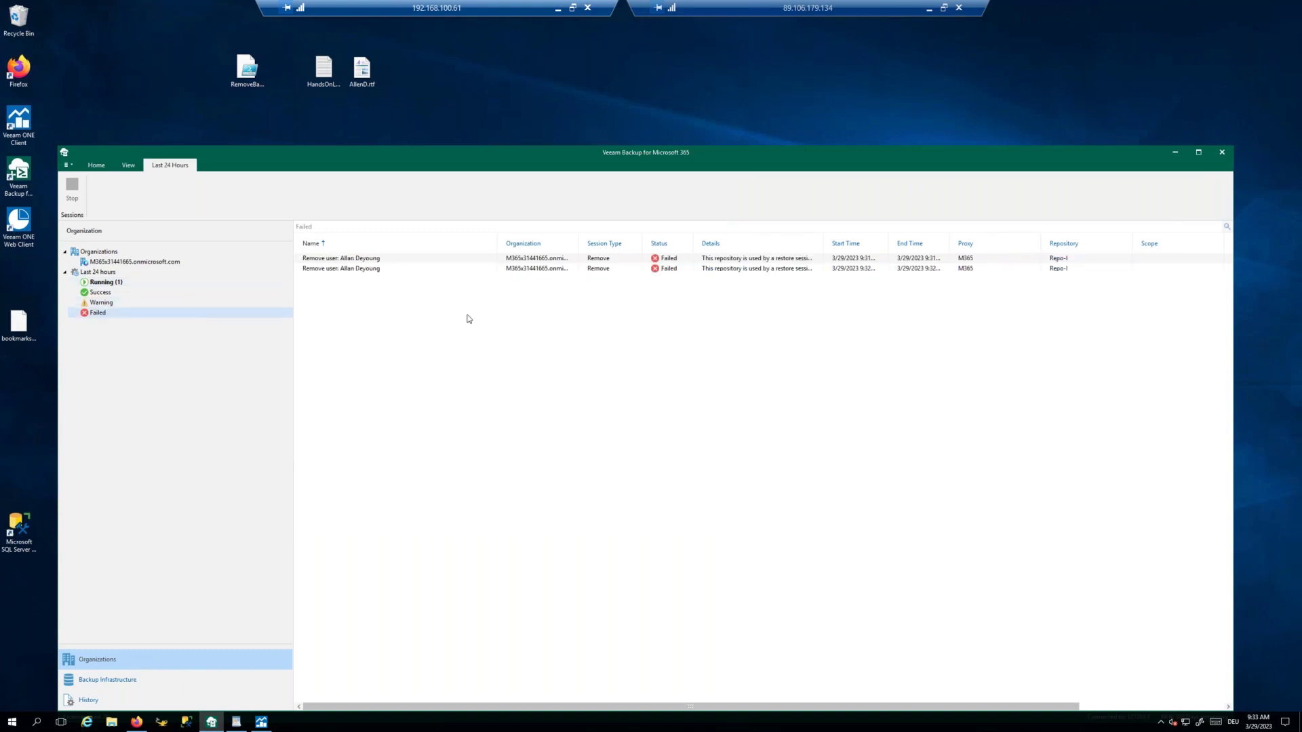
{"action": "left_click", "coordinate": [728, 263]}
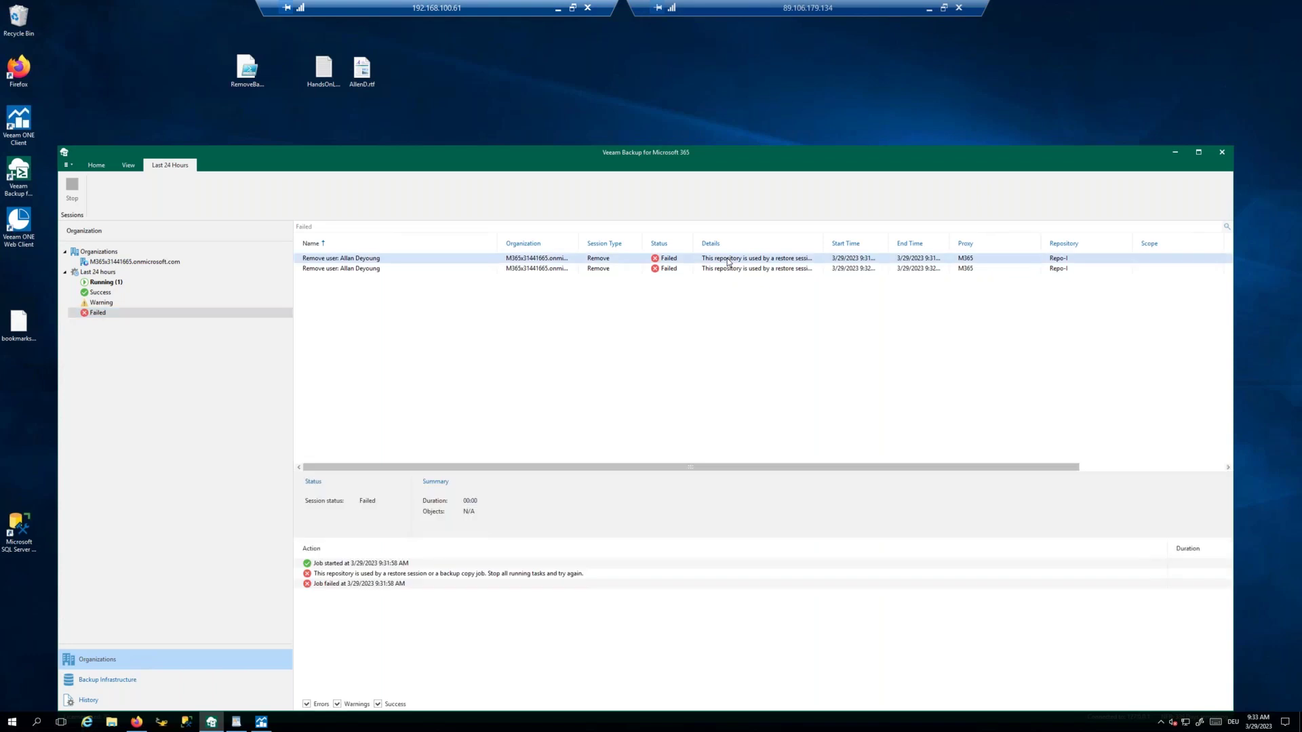
Step: Stop the running Teams restore session that is locking the repository
{"action": "left_click", "coordinate": [108, 282]}
{"action": "left_click", "coordinate": [339, 261]}
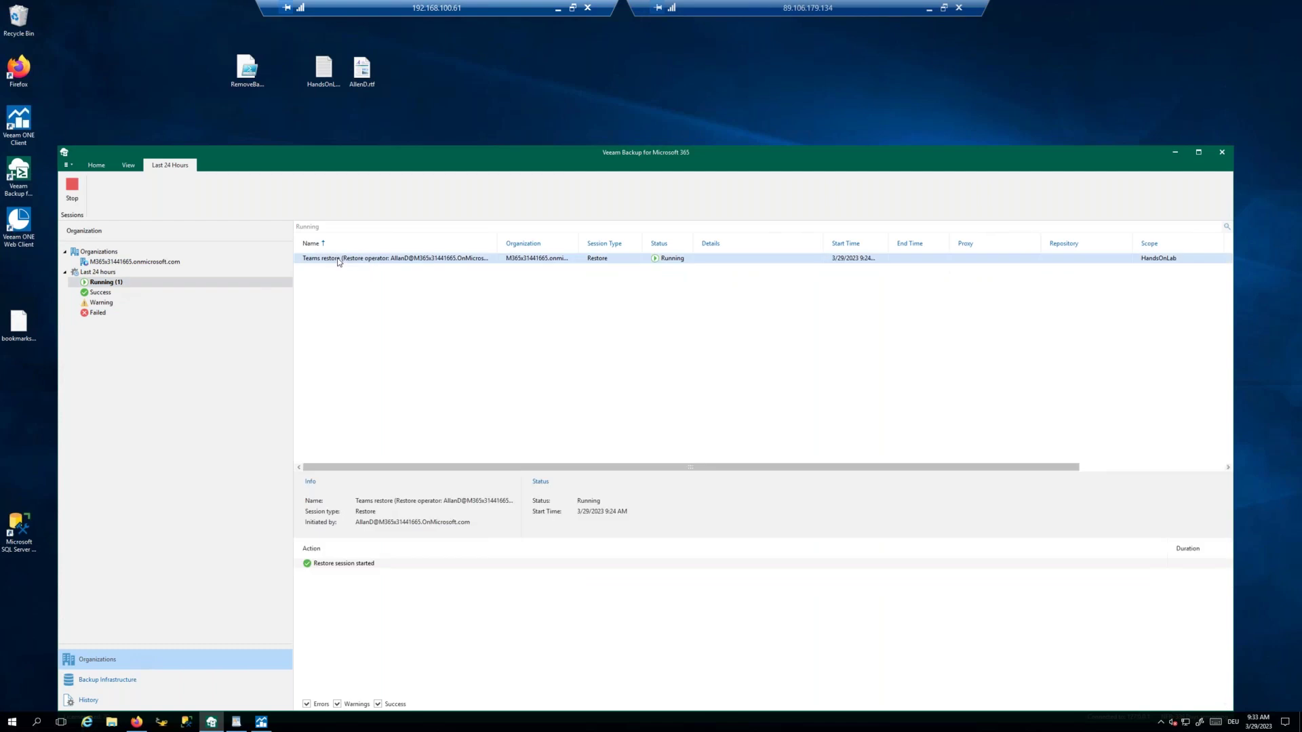
{"action": "left_click", "coordinate": [72, 188]}
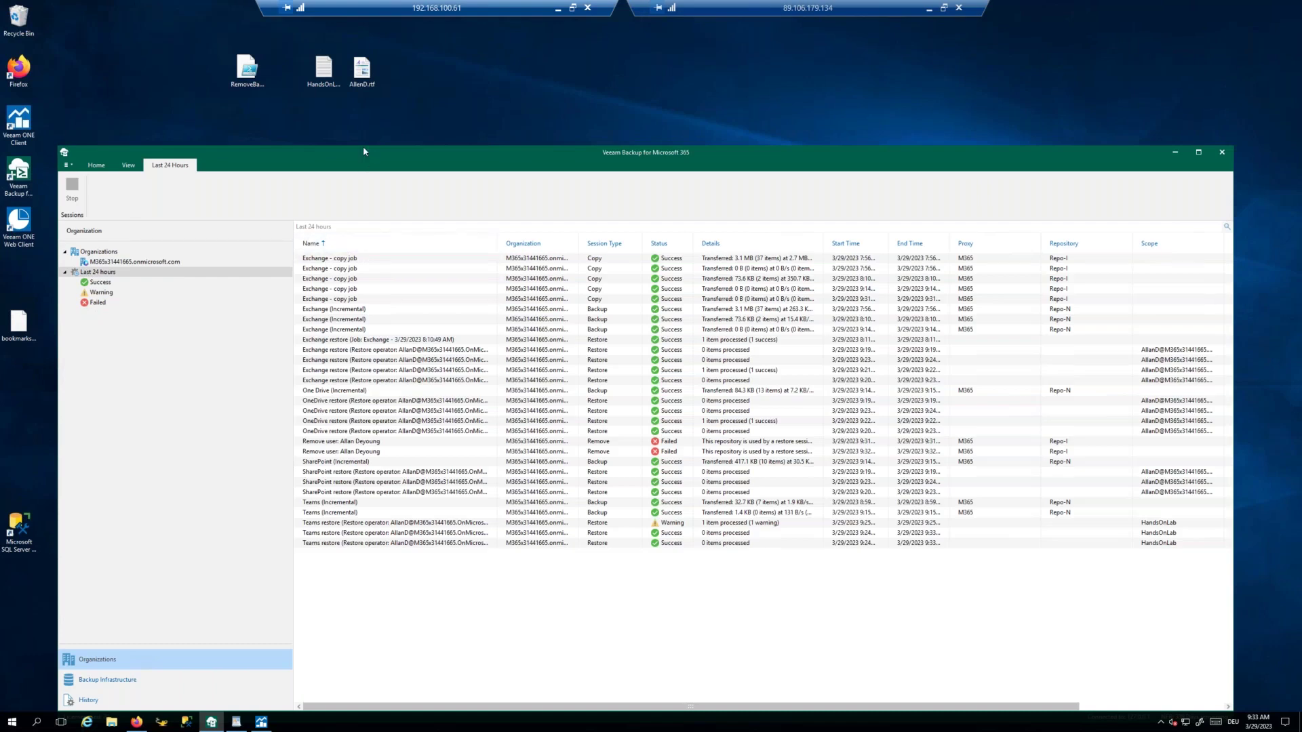
{"action": "left_click_drag", "start_coordinate": [364, 145], "coordinate": [363, 111]}
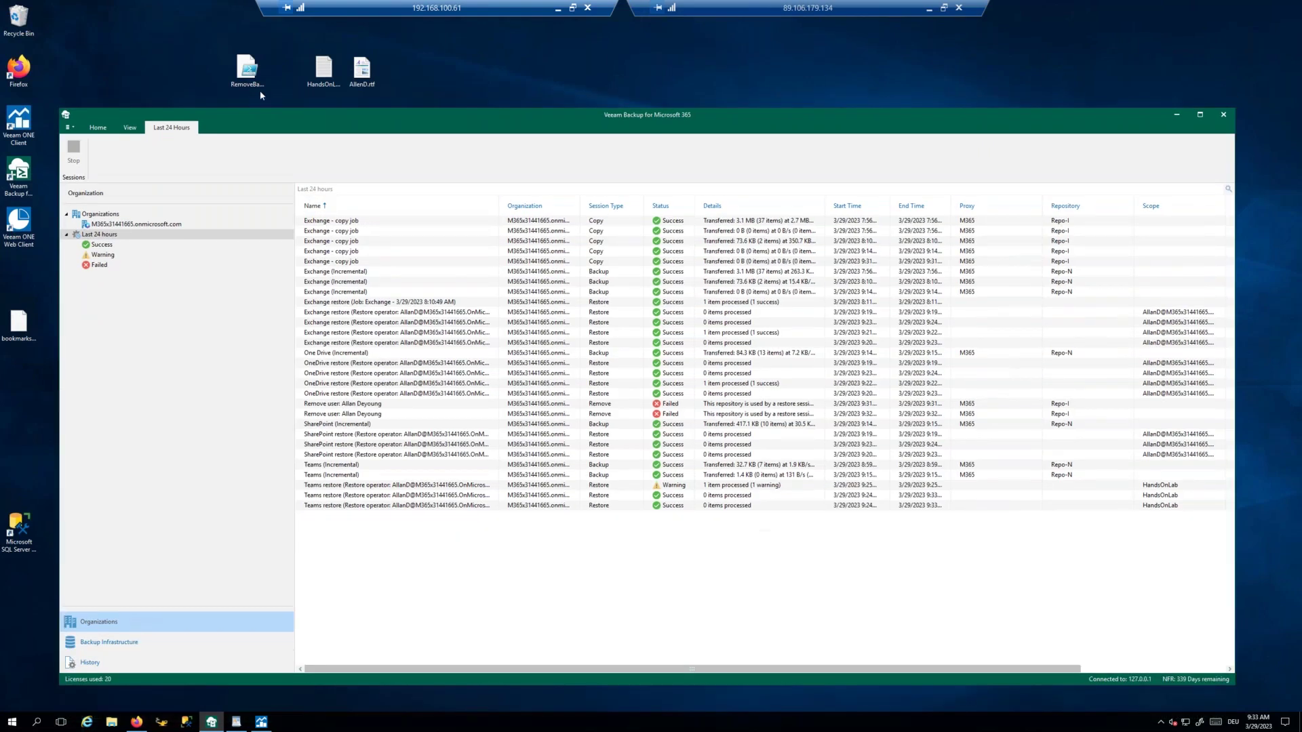
Step: Rerun the removal script and read the Remove user warning that the immutability period is still active
{"action": "right_click", "coordinate": [248, 69]}
{"action": "left_click", "coordinate": [276, 87]}
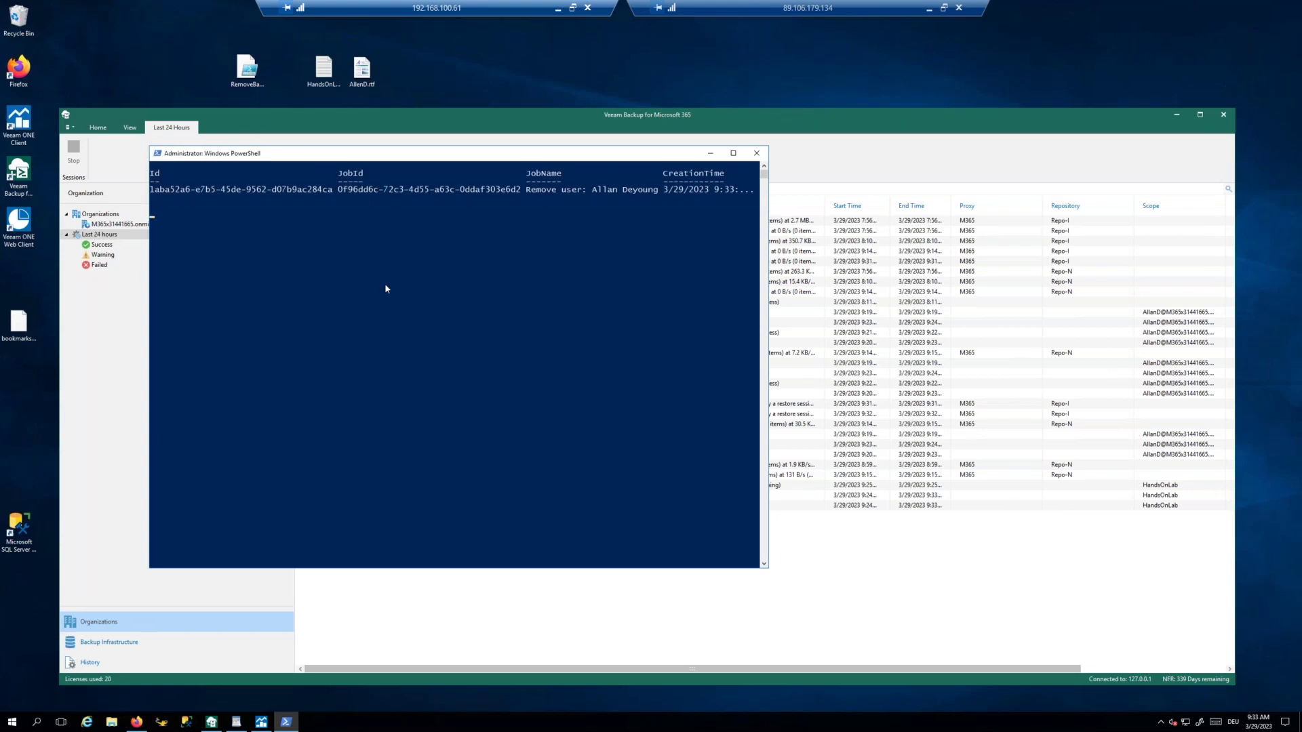
{"action": "left_click", "coordinate": [103, 256]}
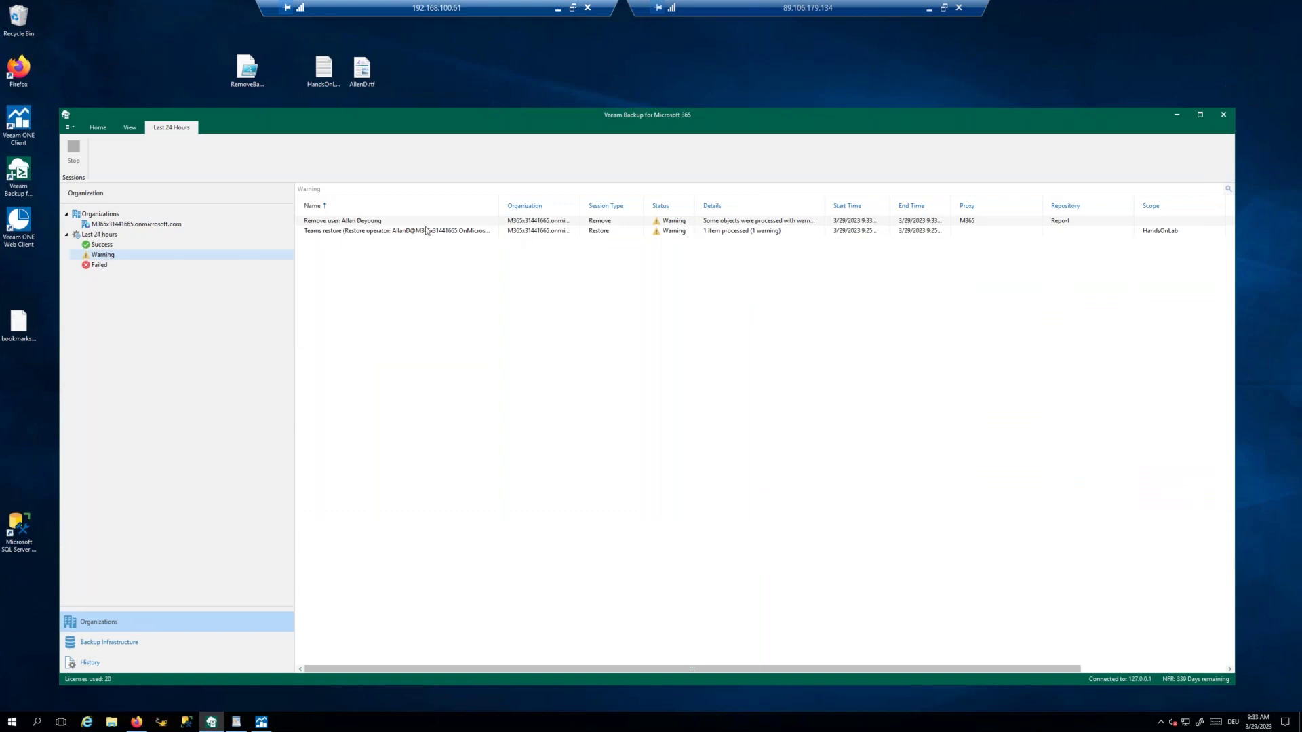
{"action": "left_click", "coordinate": [391, 222]}
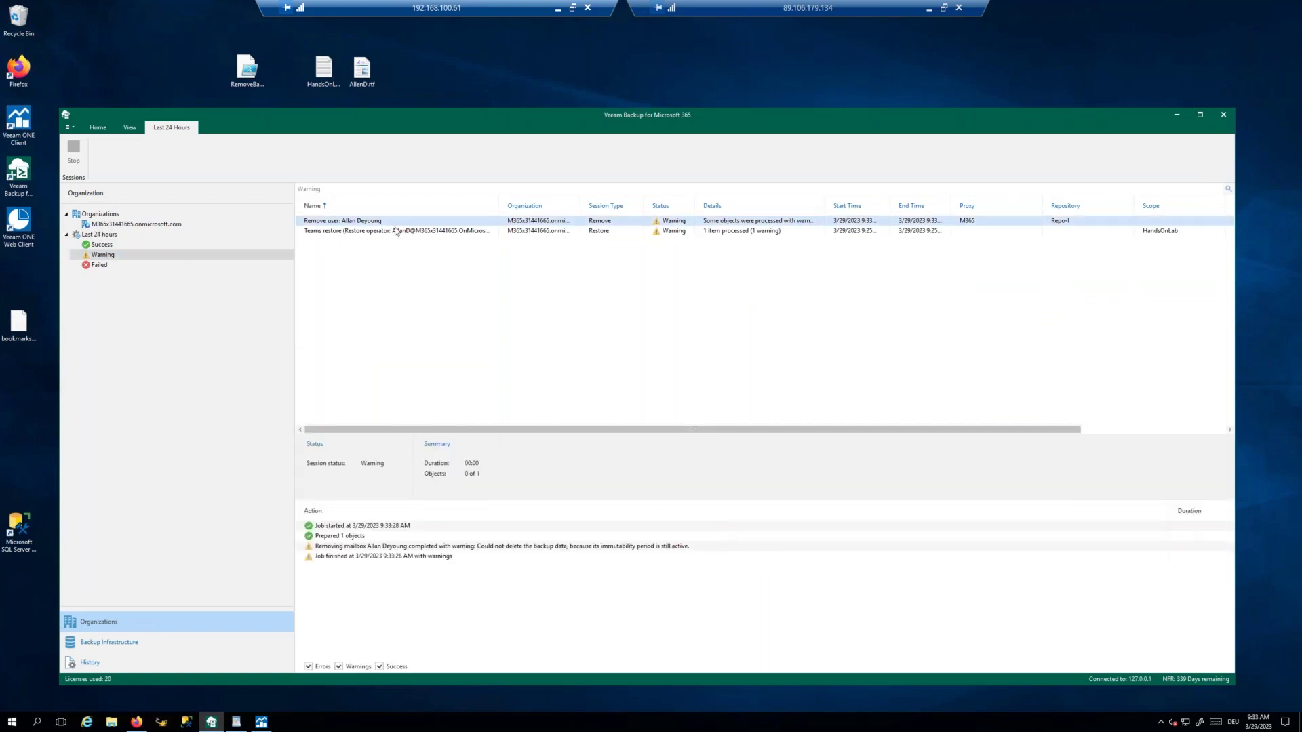
{"action": "left_click", "coordinate": [335, 547]}
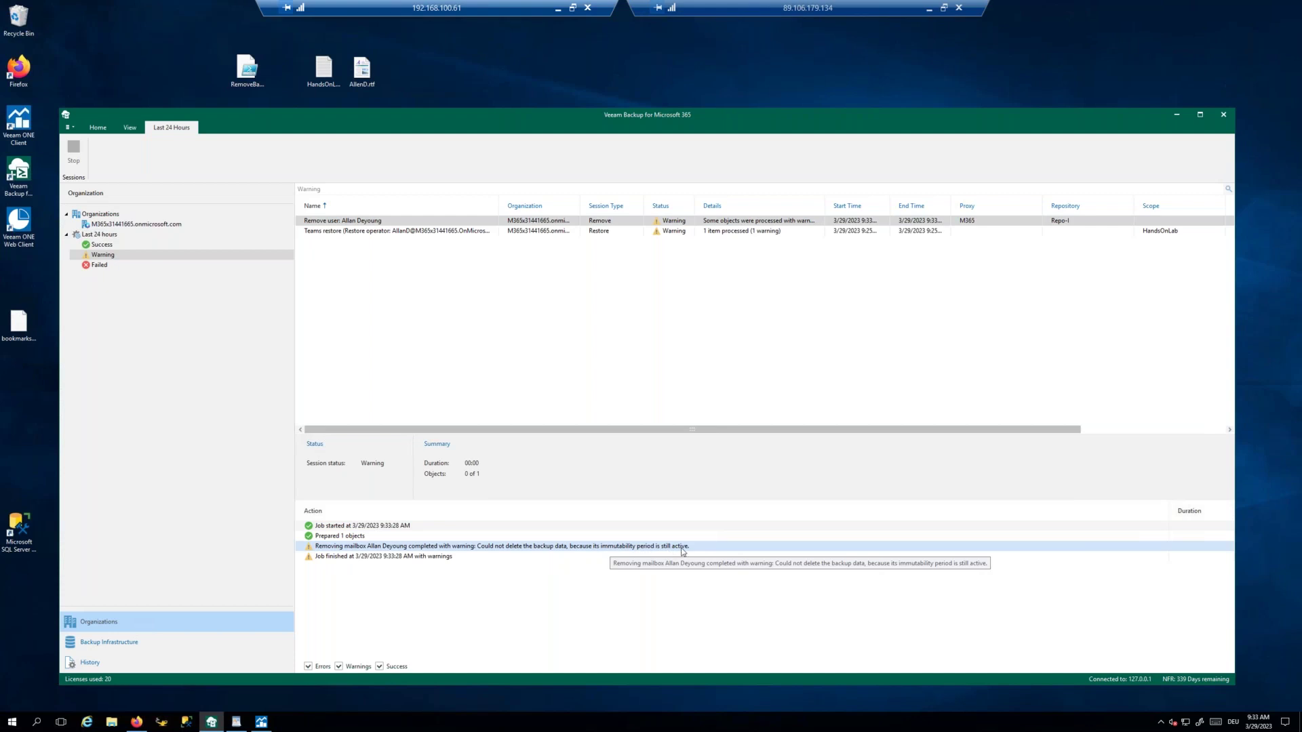
{"action": "left_click_drag", "start_coordinate": [592, 120], "coordinate": [590, 86]}
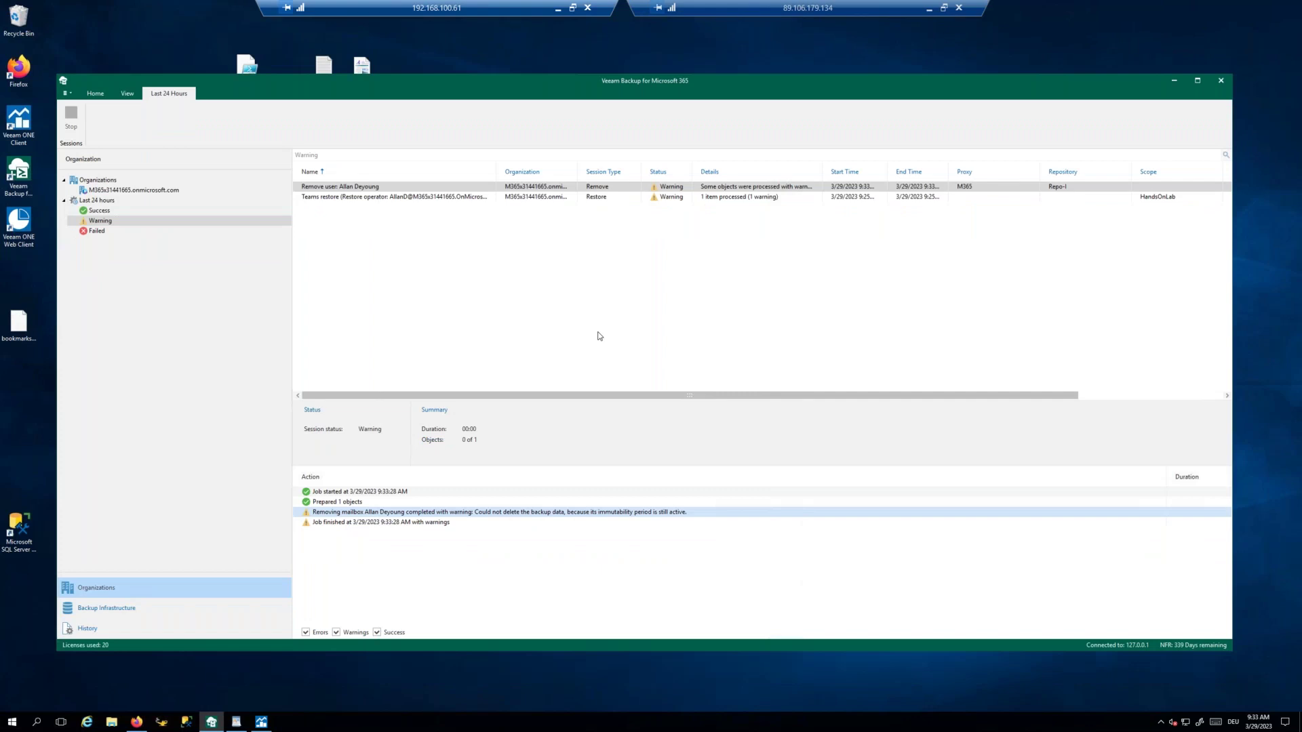
{"action": "left_click_drag", "start_coordinate": [691, 400], "coordinate": [628, 406]}
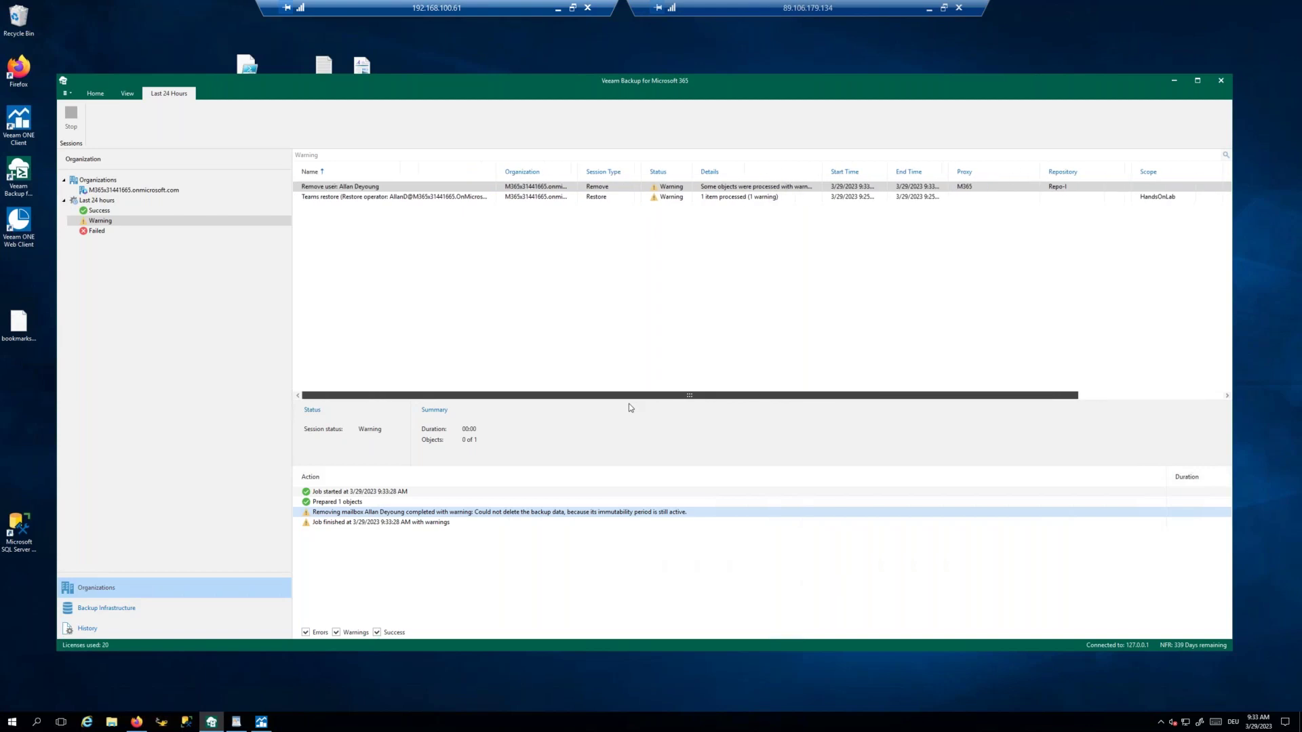
{"action": "left_click_drag", "start_coordinate": [1229, 307], "coordinate": [1097, 319]}
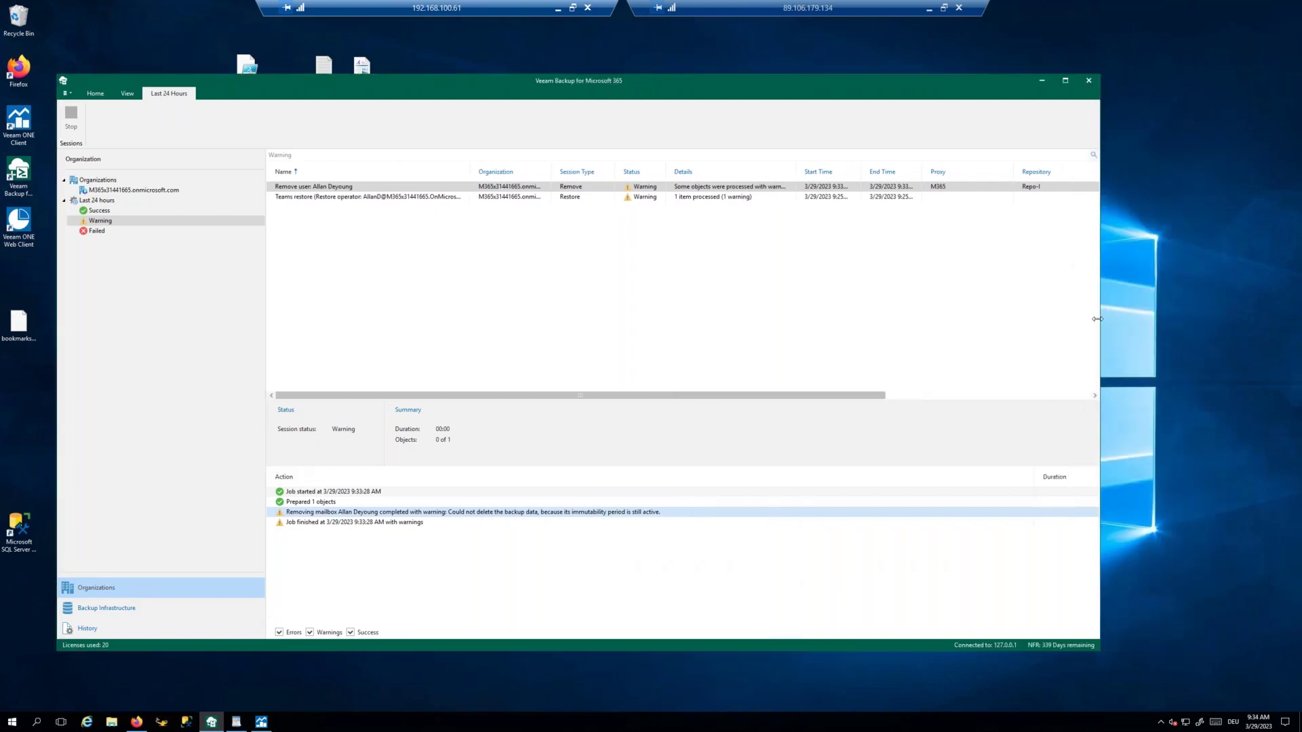